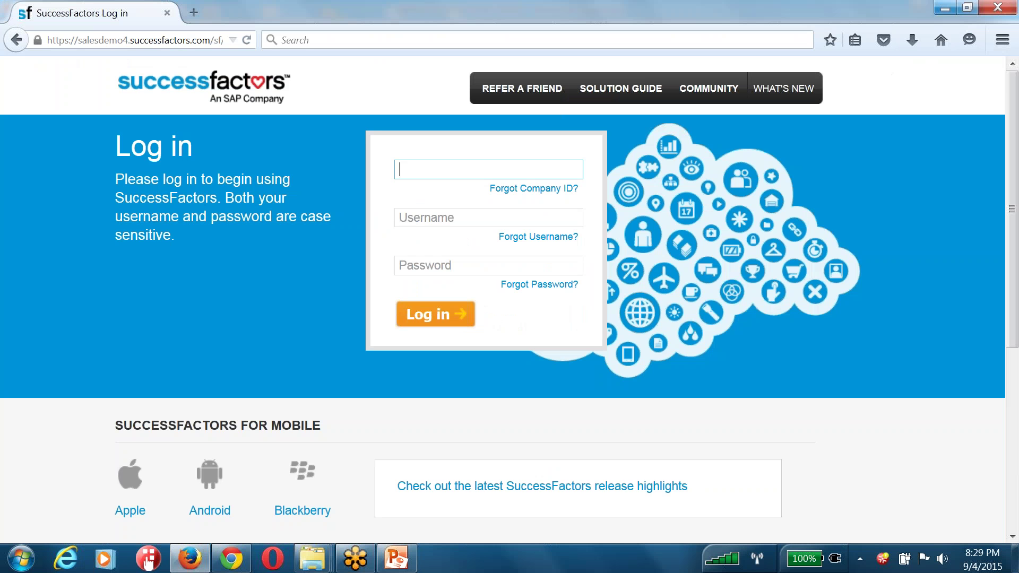
Log in with the company ID, the hradmin username and the account password
type("acecx3")
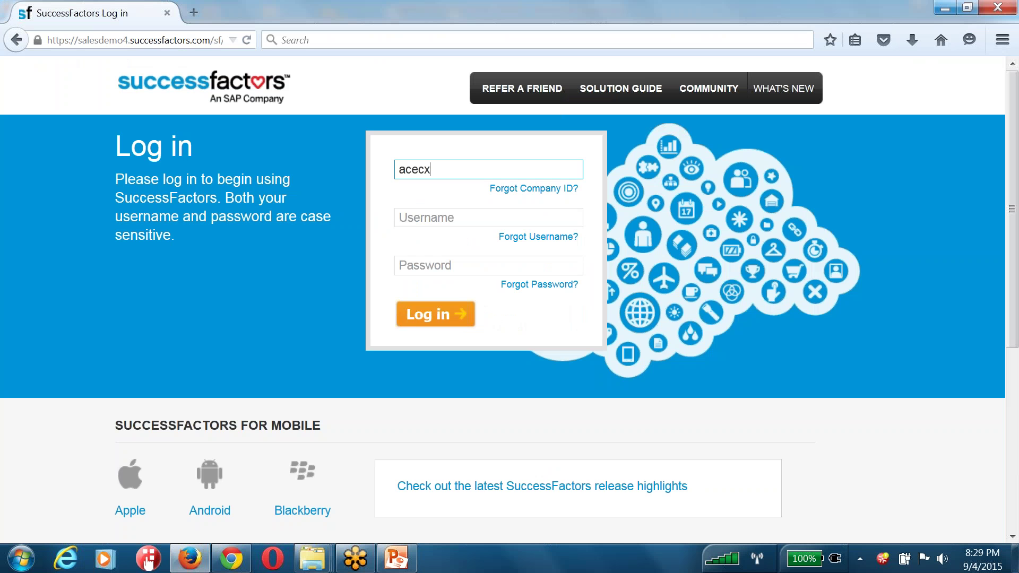
key("Tab")
type("hradmin")
key("Tab")
type("************")
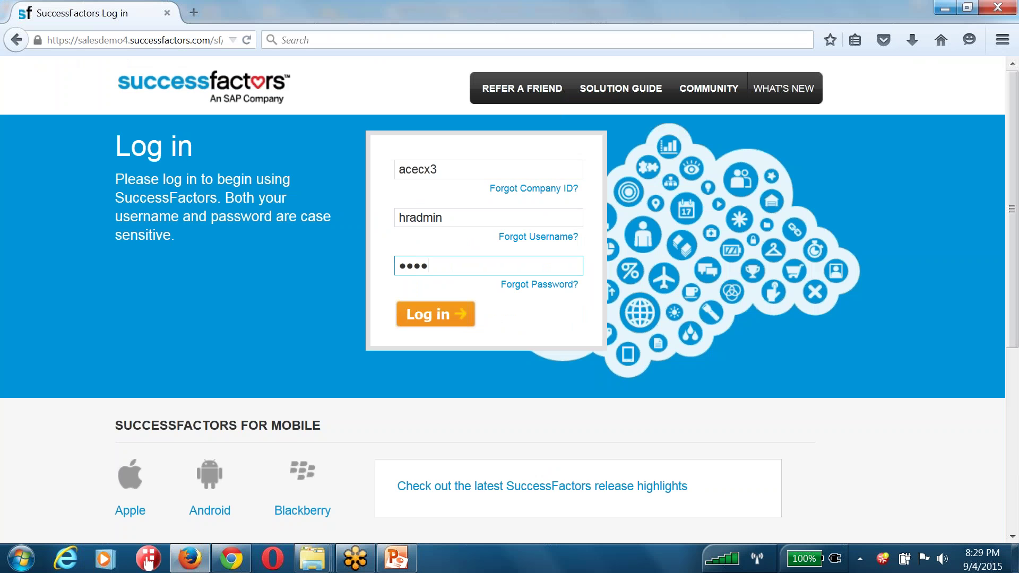
type("*")
key("Return")
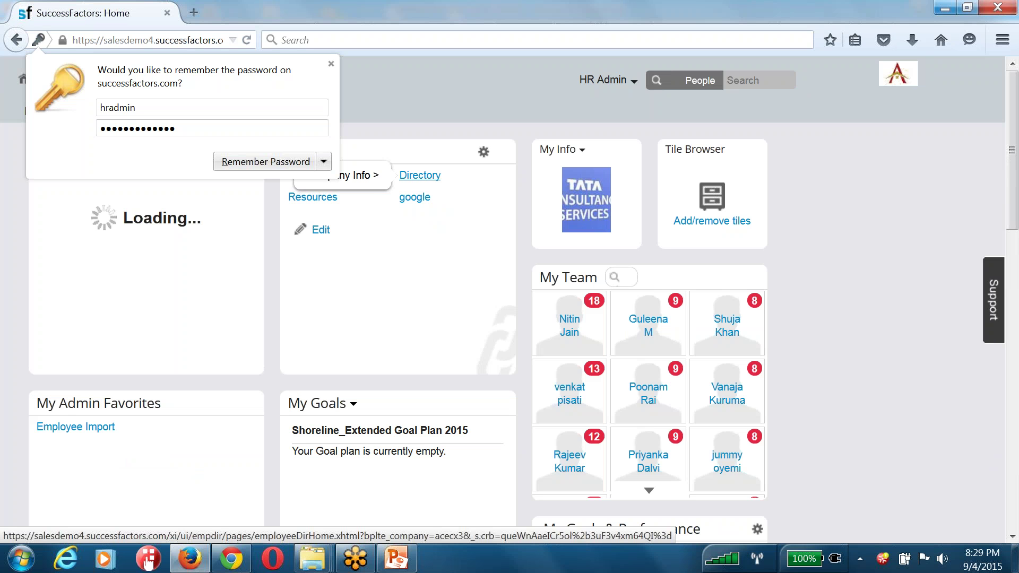
Dismiss the save-password prompt and choose Admin Center from the HR Admin account menu
left_click(459, 101)
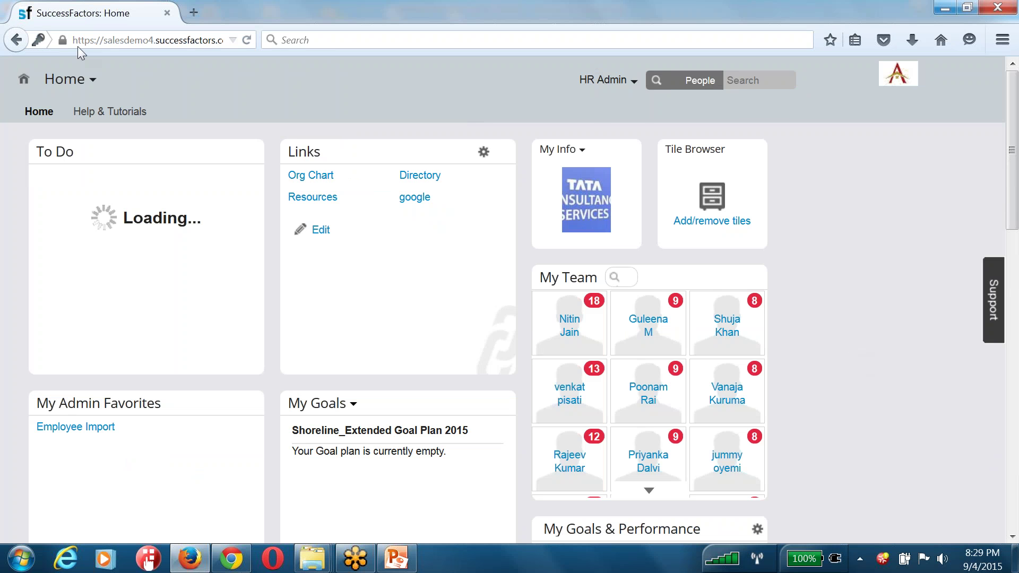
scroll(412, 240, "down", 15)
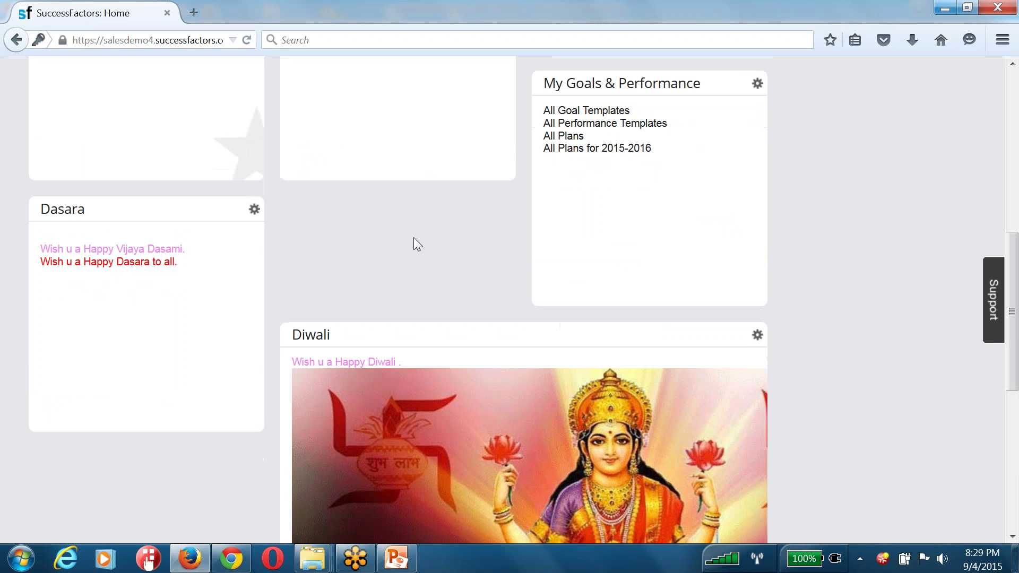
scroll(256, 262, "up", 10)
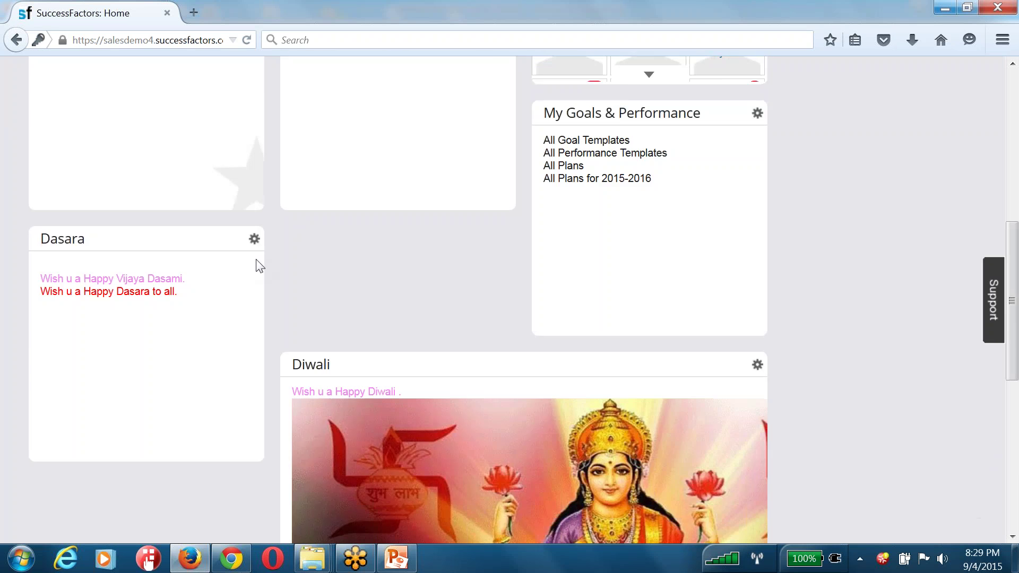
scroll(375, 339, "up", 5)
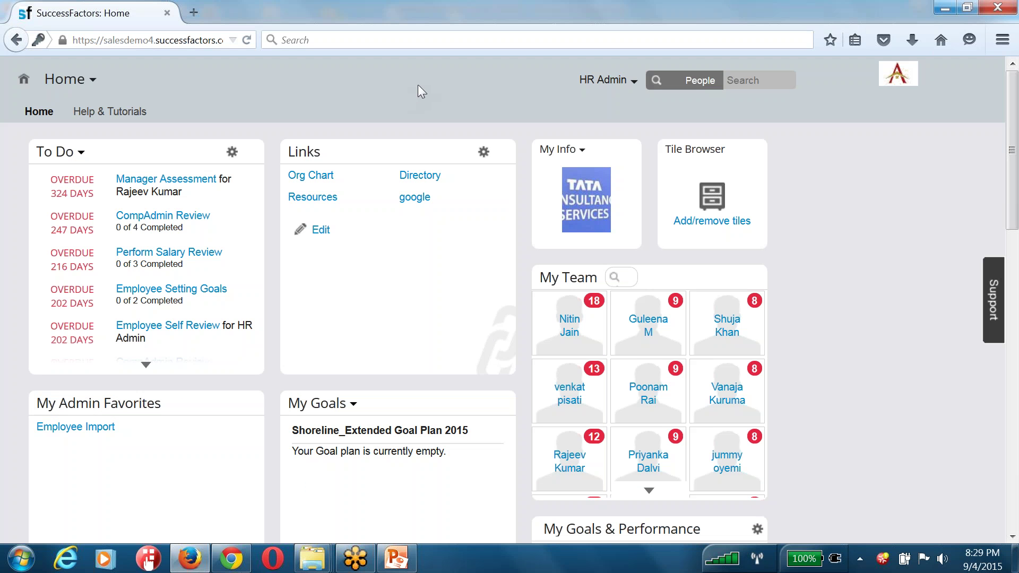
left_click(603, 79)
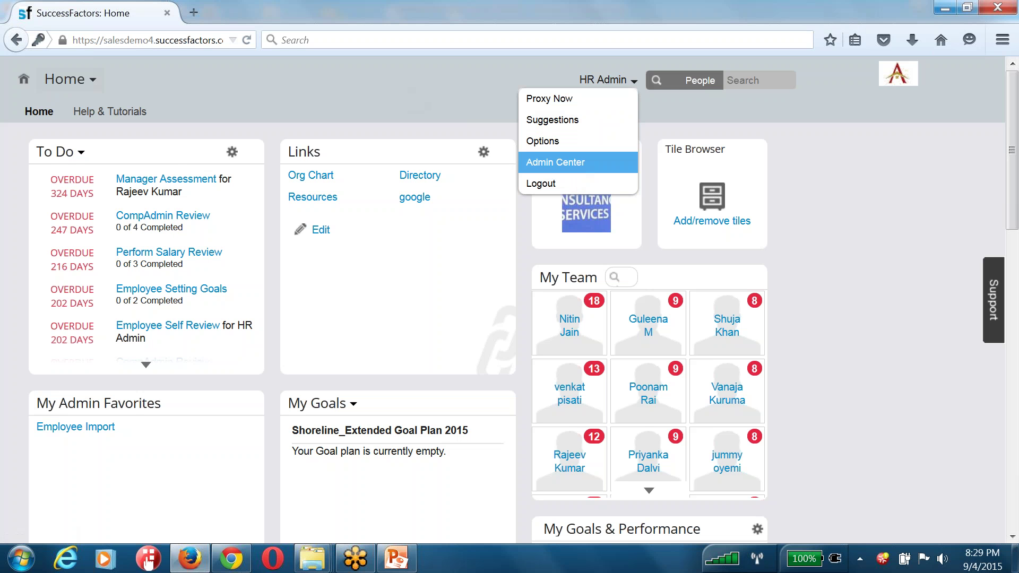
left_click(80, 80)
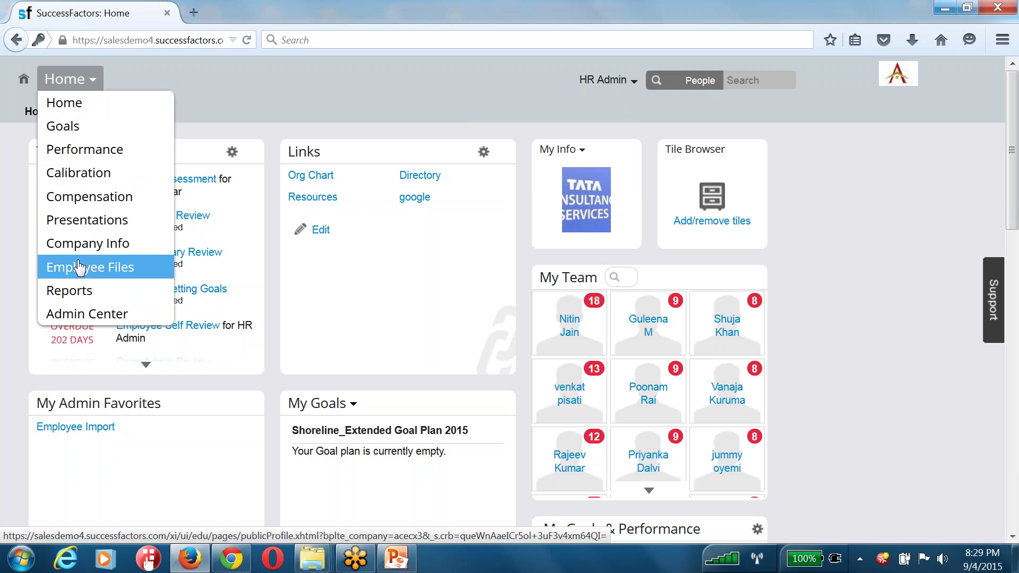
left_click(599, 81)
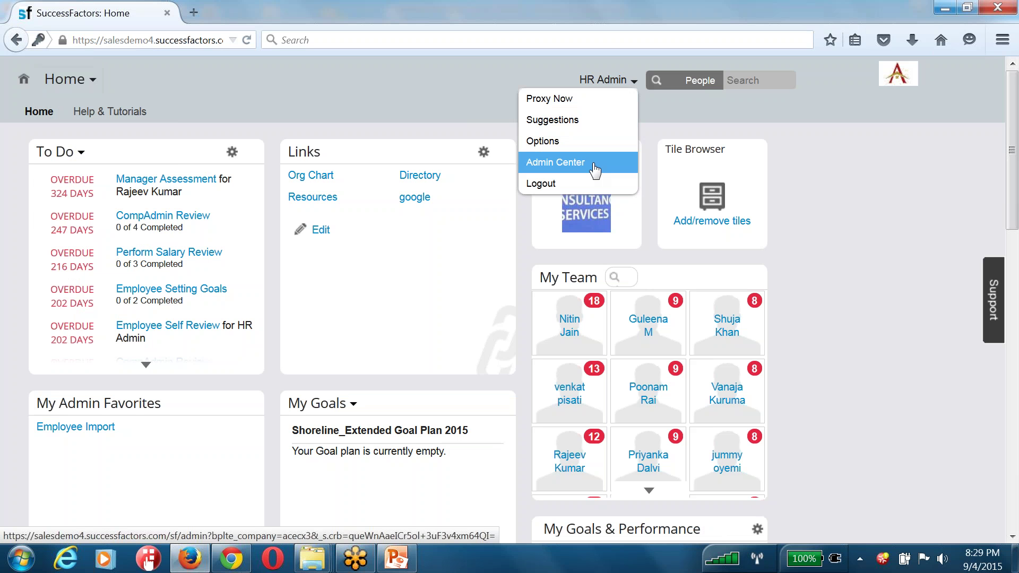
left_click(557, 165)
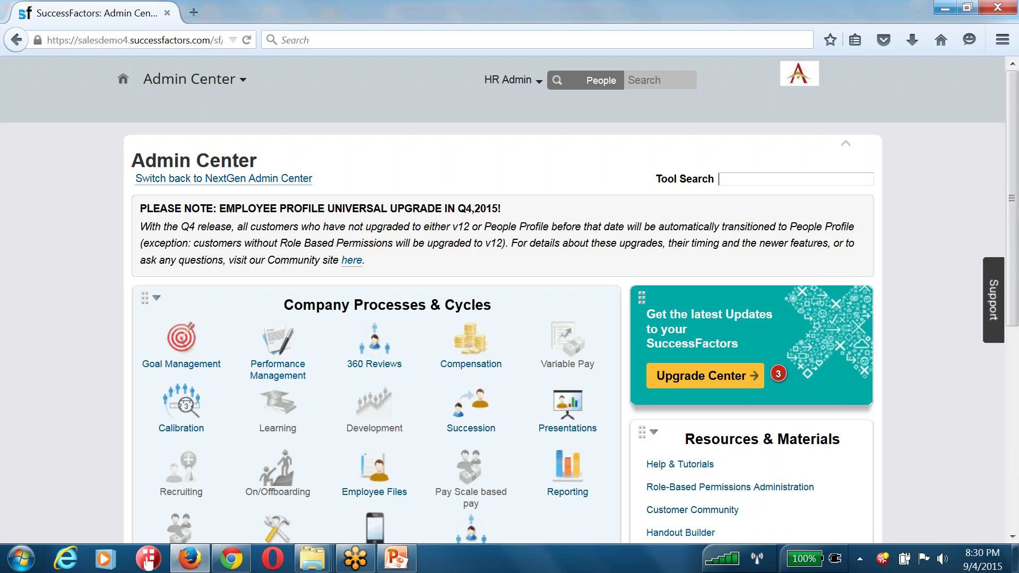
Scroll the Admin Center, highlighting the Manage Employees and Company Processes & Cycles headings
scroll(283, 289, "down", 7)
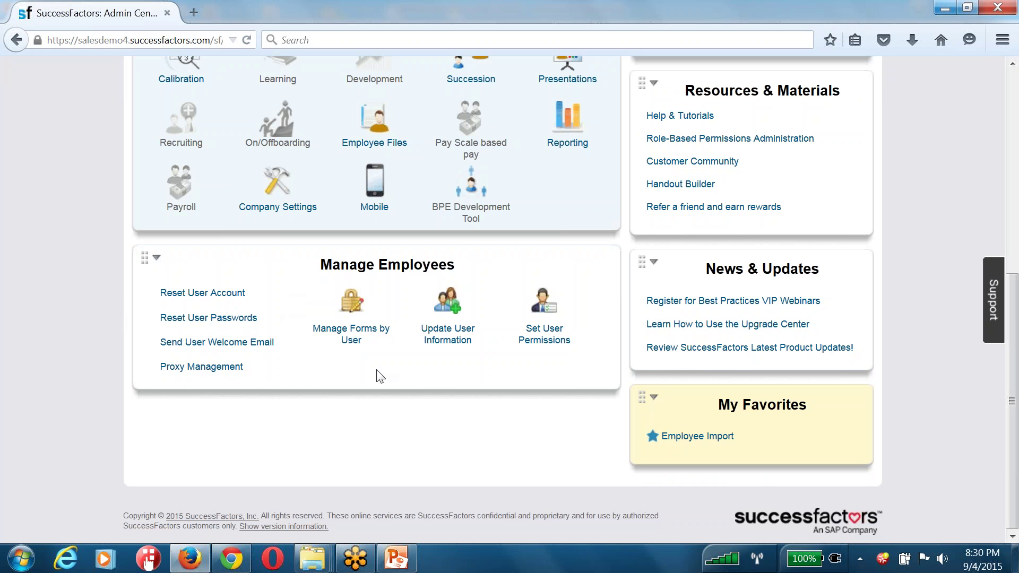
left_click_drag(319, 269, 491, 275)
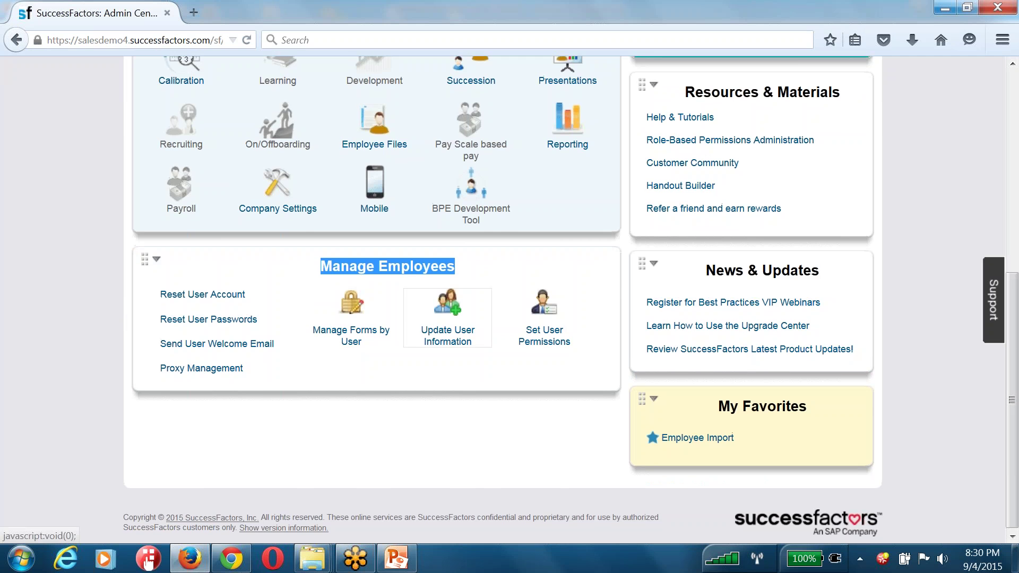
scroll(318, 289, "up", 7)
left_click_drag(284, 305, 492, 311)
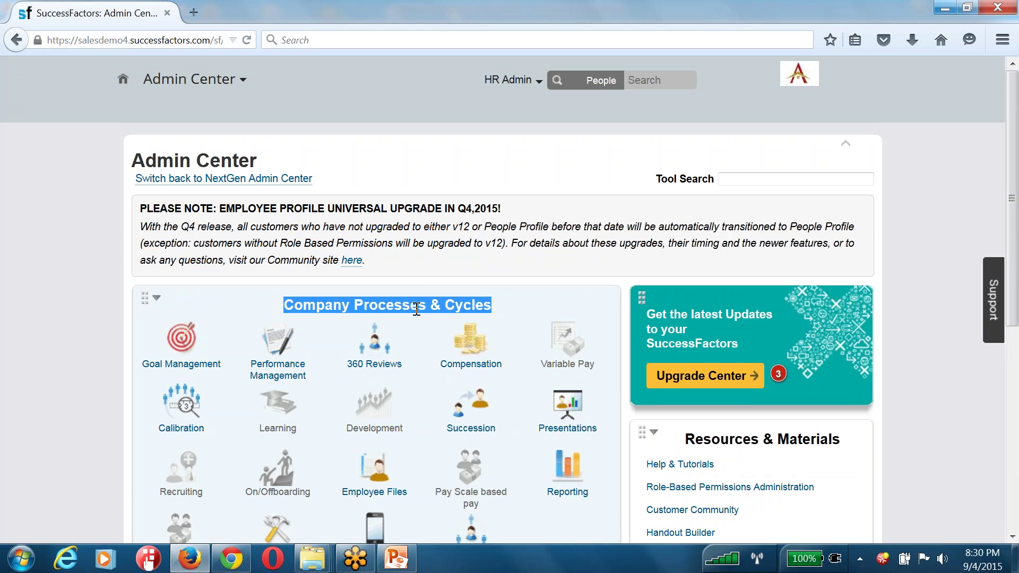
scroll(441, 307, "down", 5)
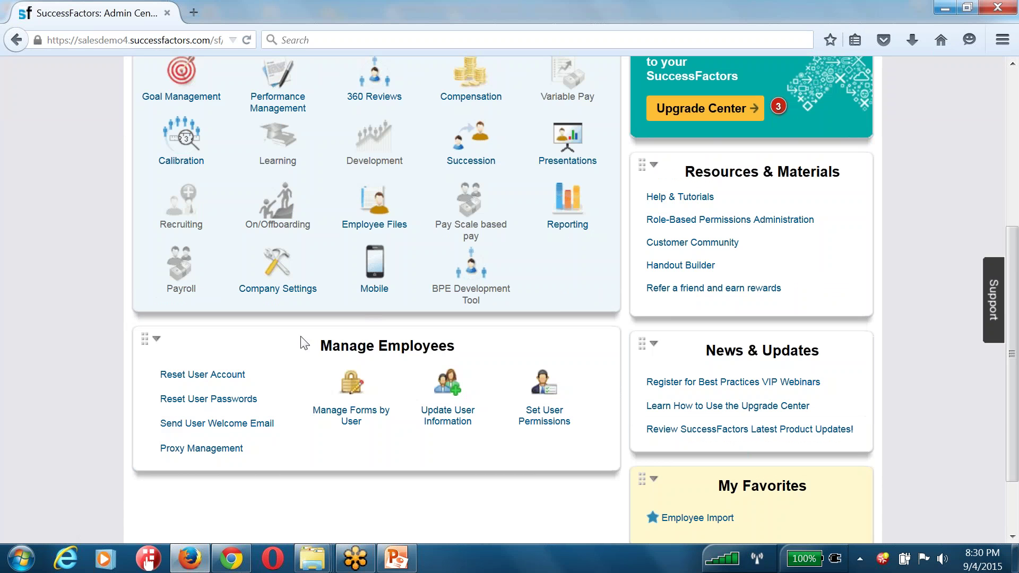
left_click_drag(321, 346, 458, 354)
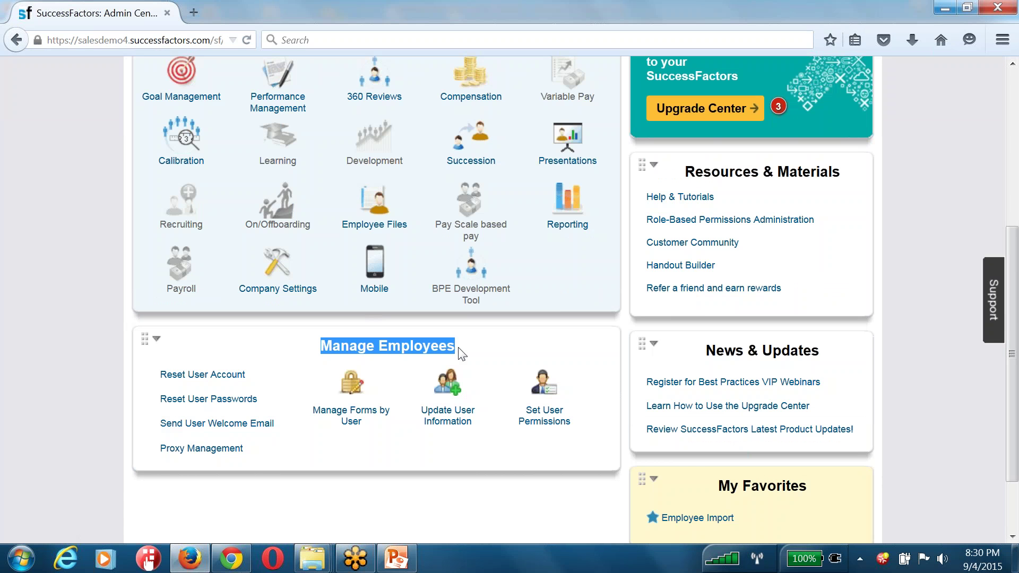
scroll(467, 263, "up", 5)
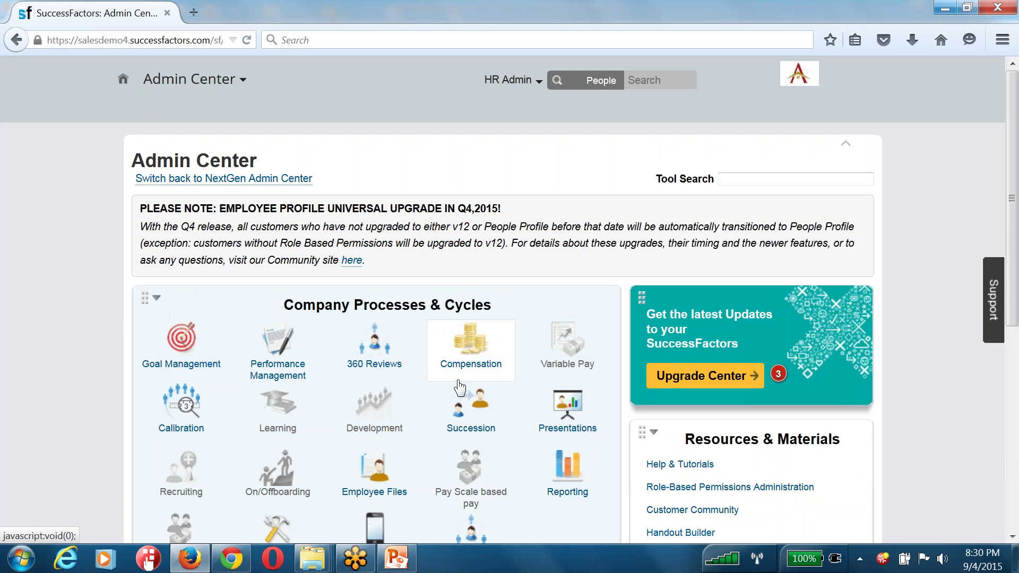
scroll(459, 387, "down", 3)
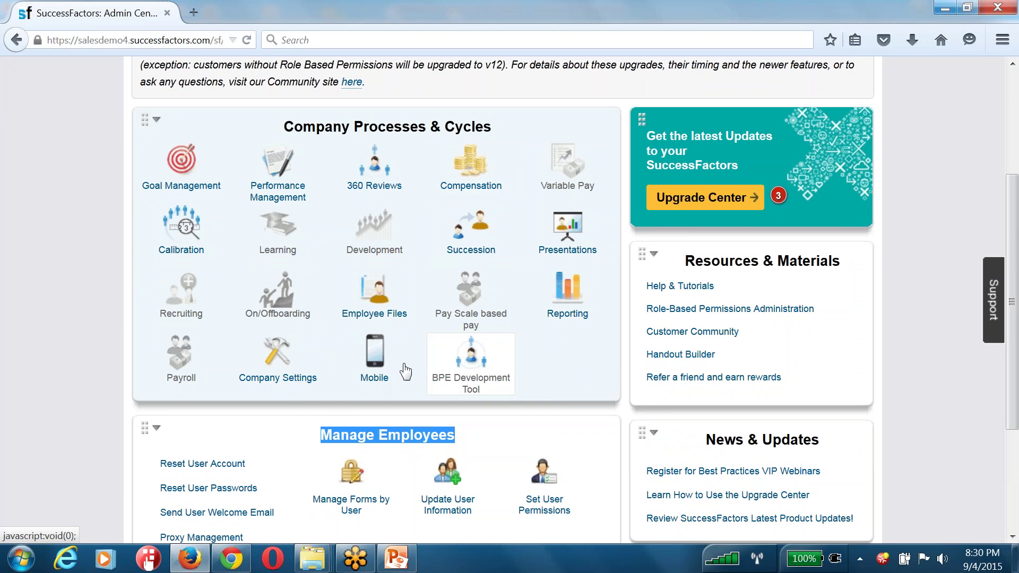
Start a new WordPad document with the note 'Portlets' and switch back to the browser
left_click(21, 557)
left_click(95, 256)
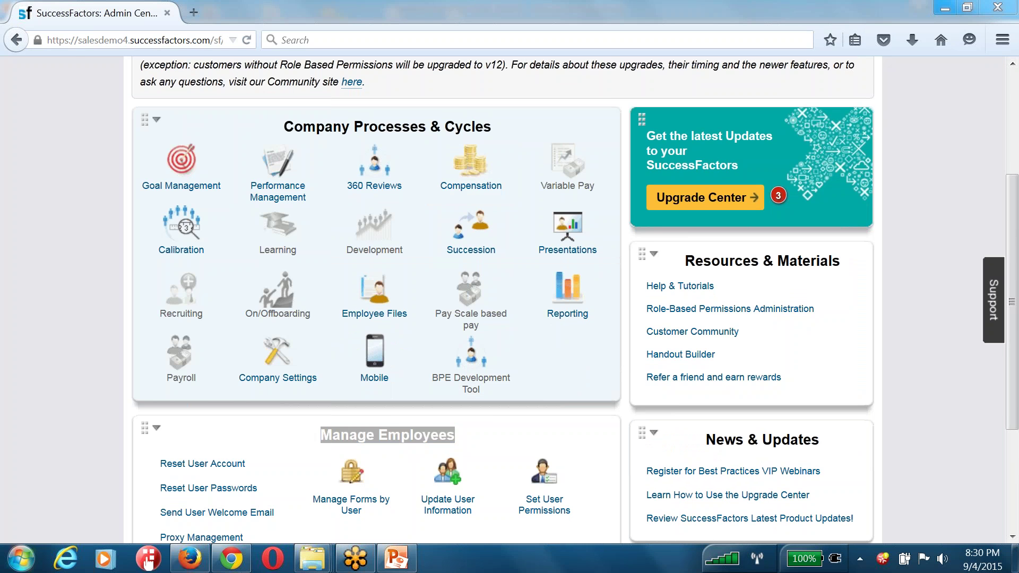
type("Portlets::")
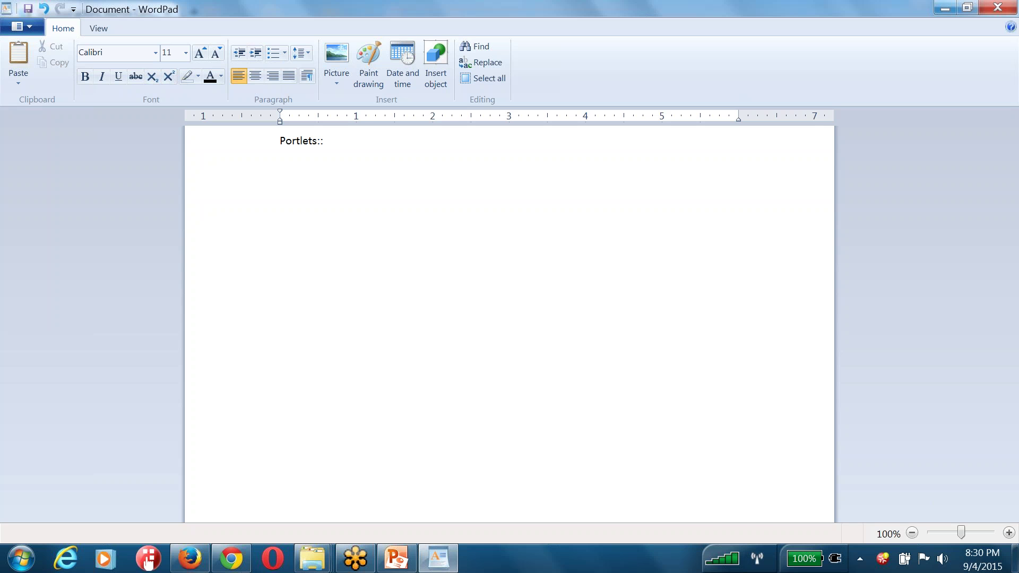
key("alt+Tab")
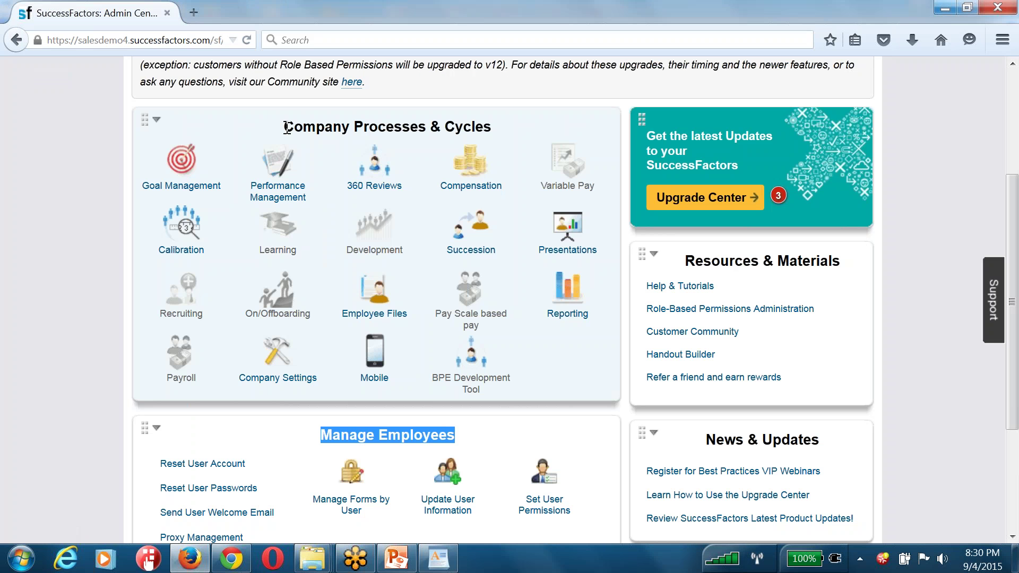
Open the 2015 July weekend Comp Goal Plan template from the Goal Management template tool
left_click_drag(287, 128, 510, 139)
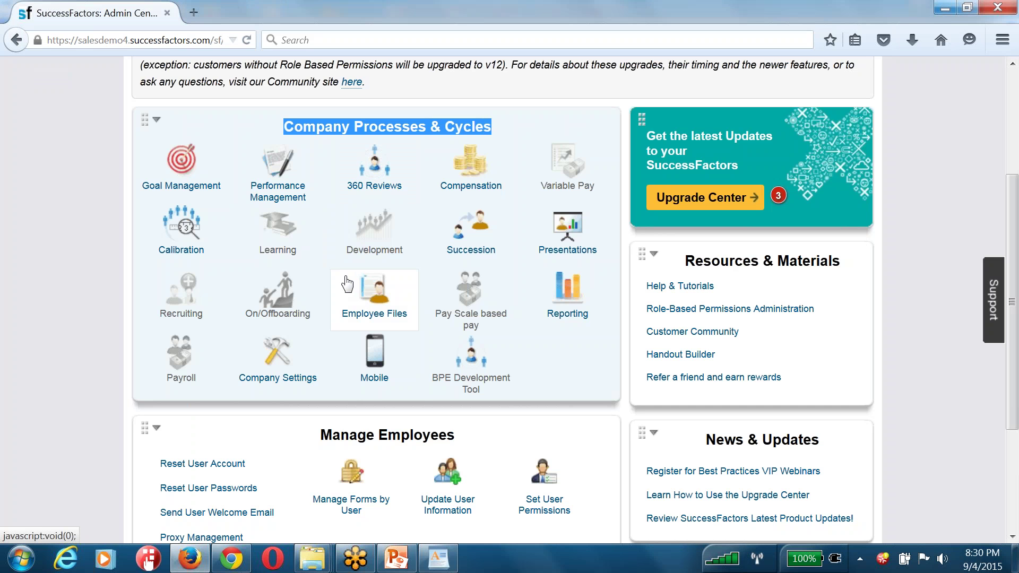
left_click(200, 173)
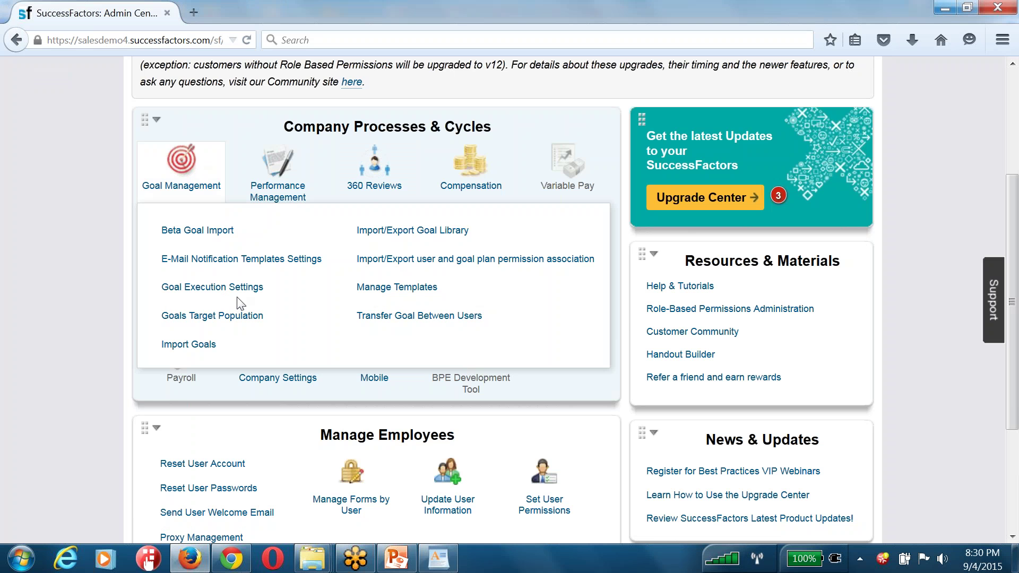
left_click(387, 289)
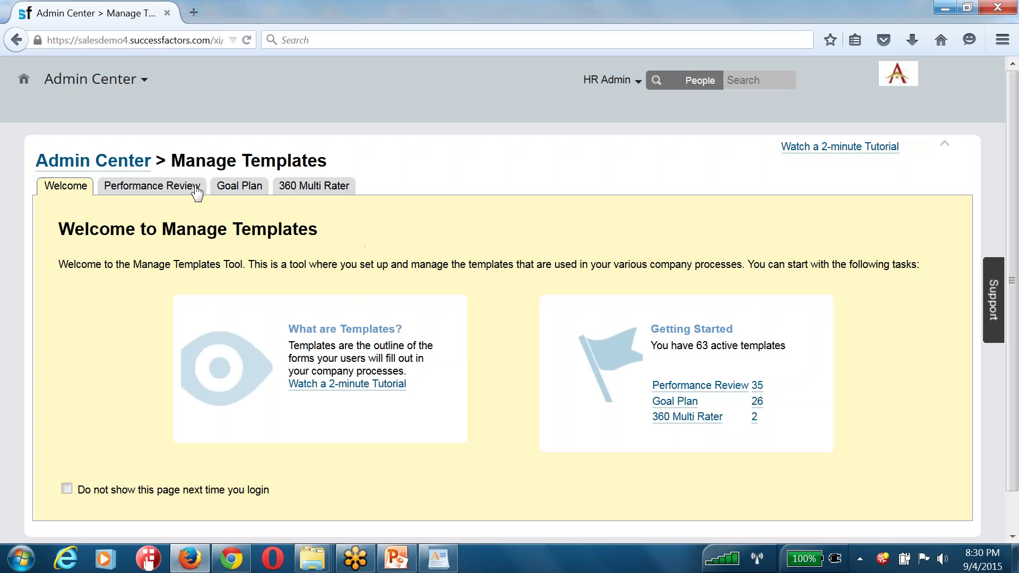
left_click(239, 186)
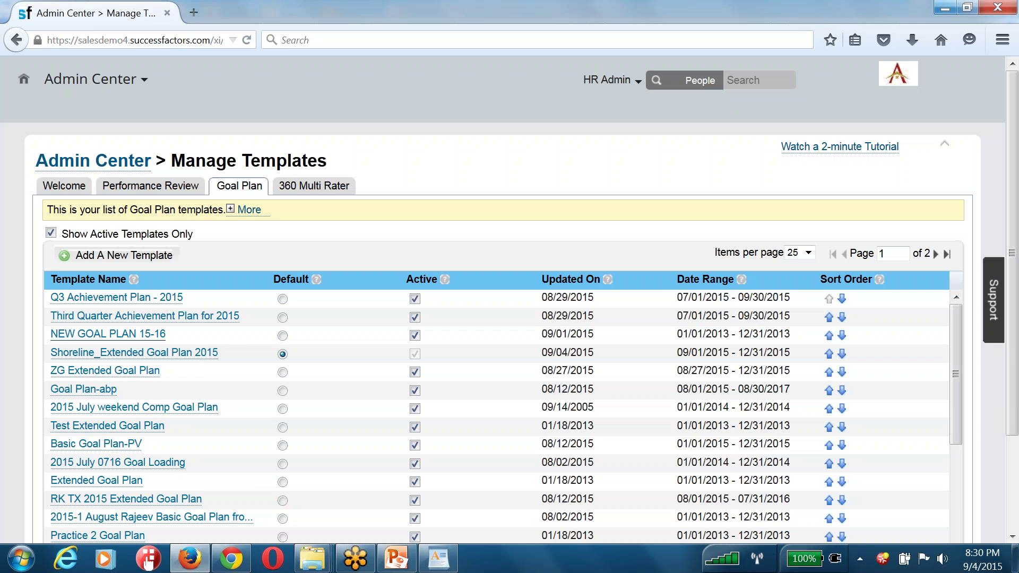
scroll(151, 337, "down", 2)
left_click(131, 301)
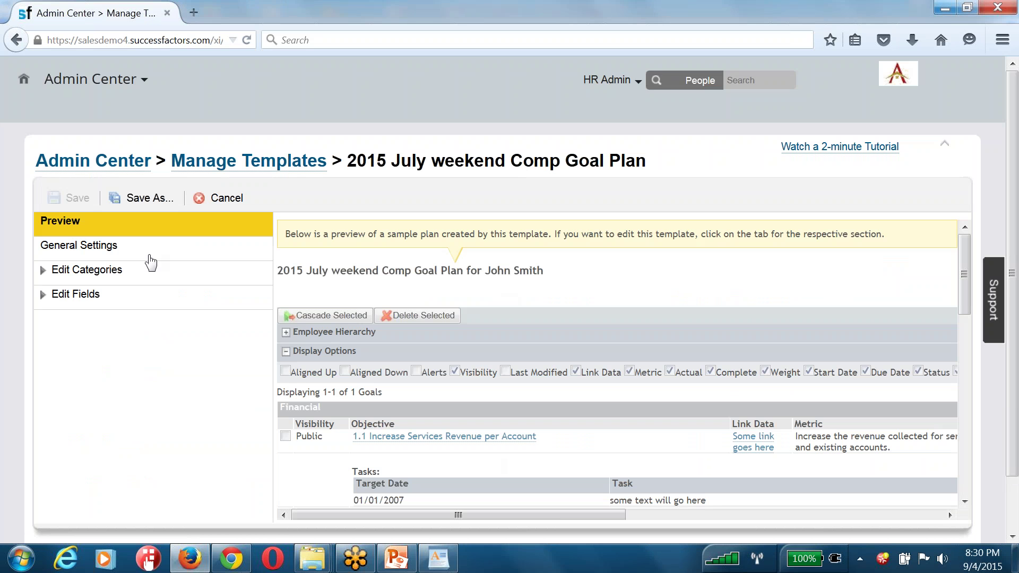
Expand the template's general settings, goal categories and fields, then return to Admin Center
left_click(150, 255)
left_click(138, 279)
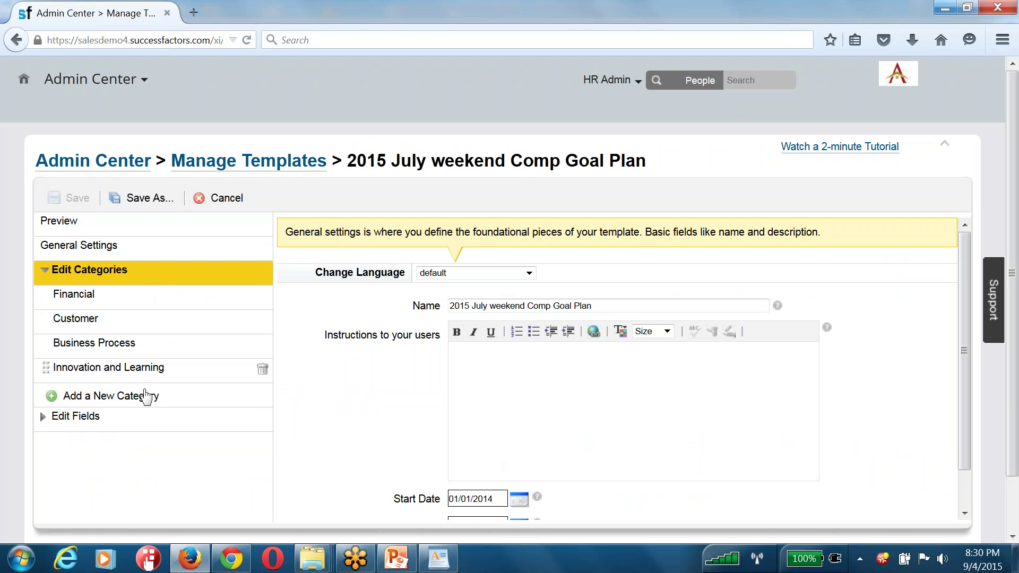
left_click(146, 419)
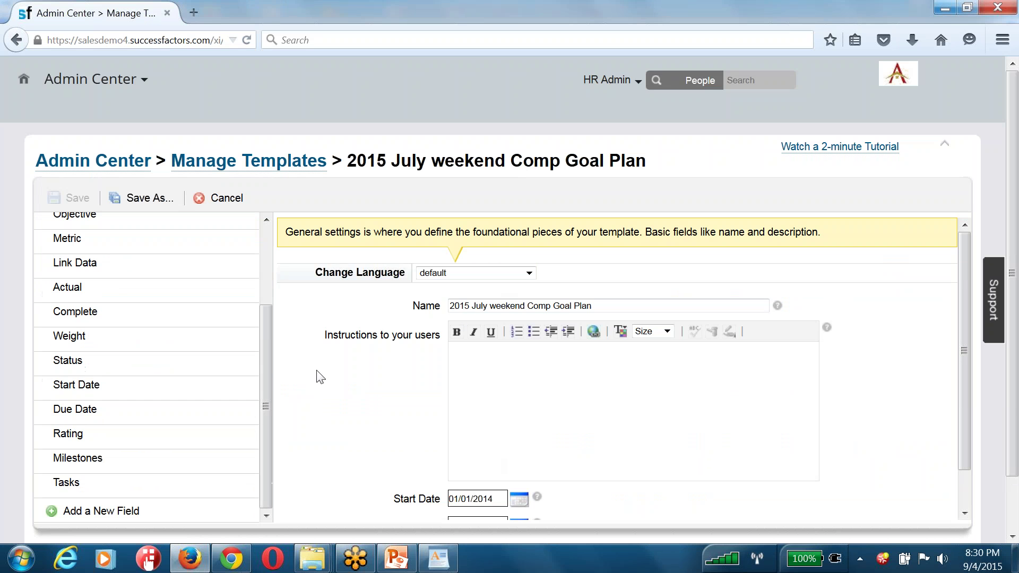
scroll(243, 380, "up", 4)
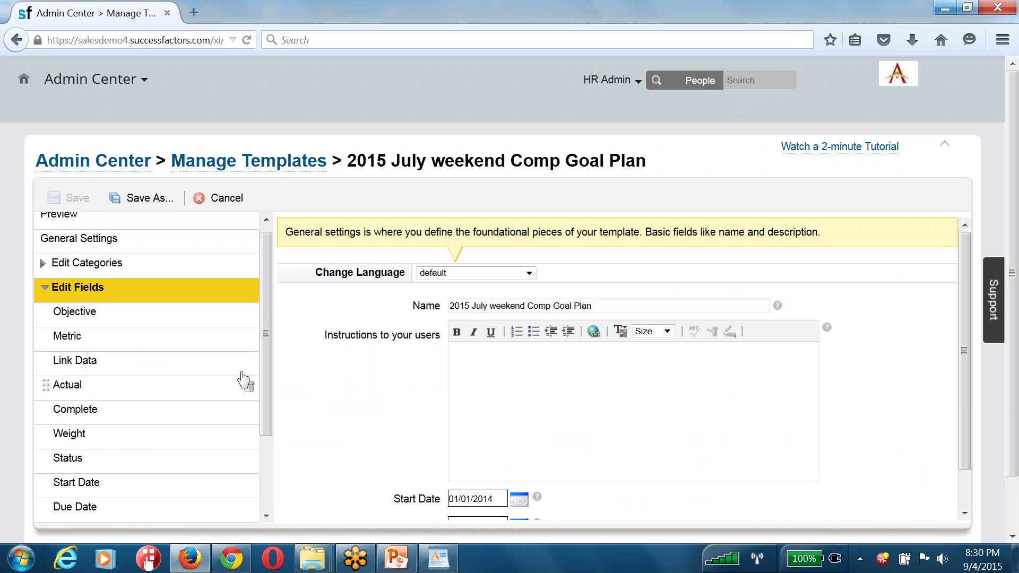
left_click(122, 165)
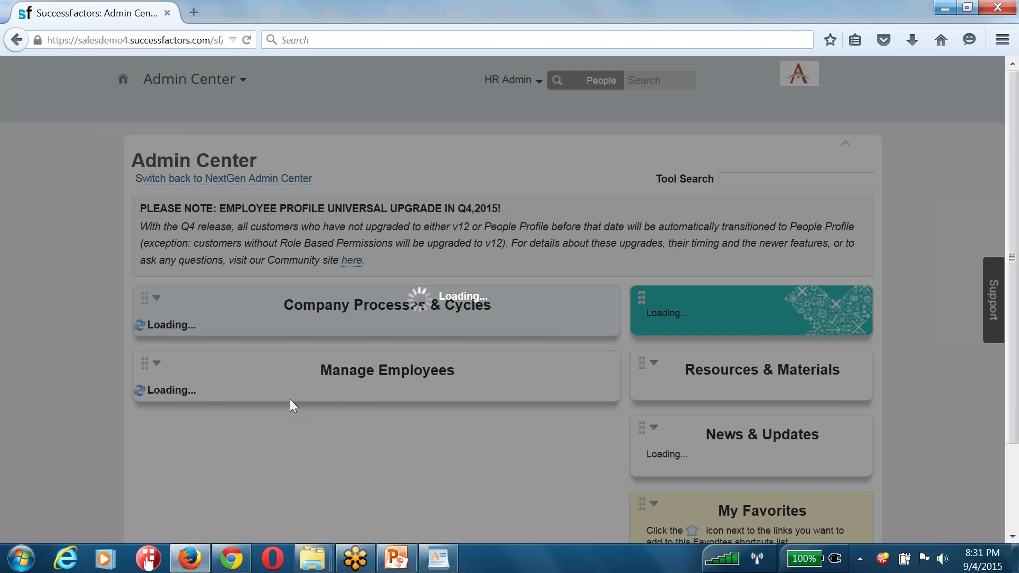
mouse_move(481, 345)
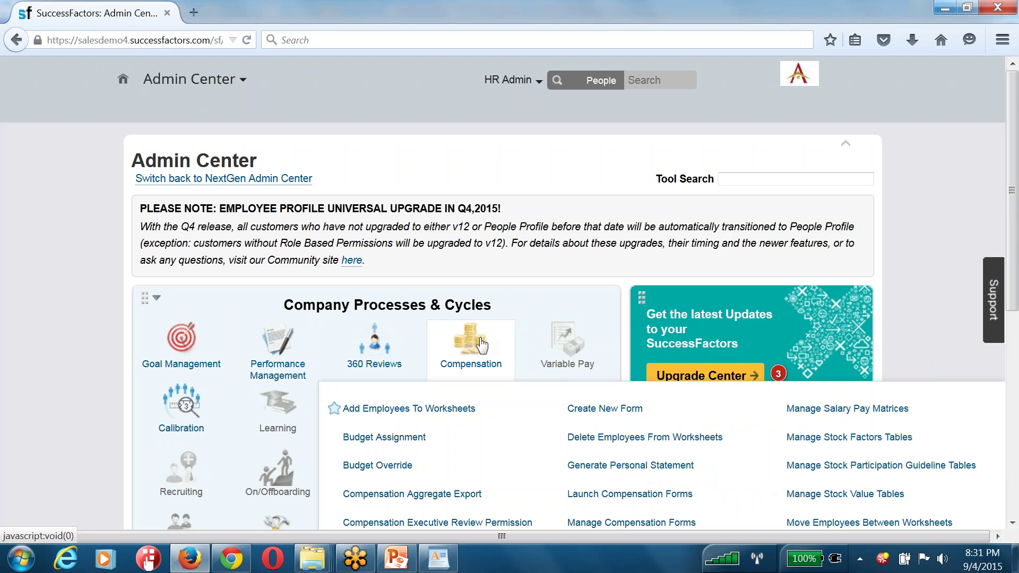
scroll(563, 344, "down", 3)
scroll(646, 345, "down", 3)
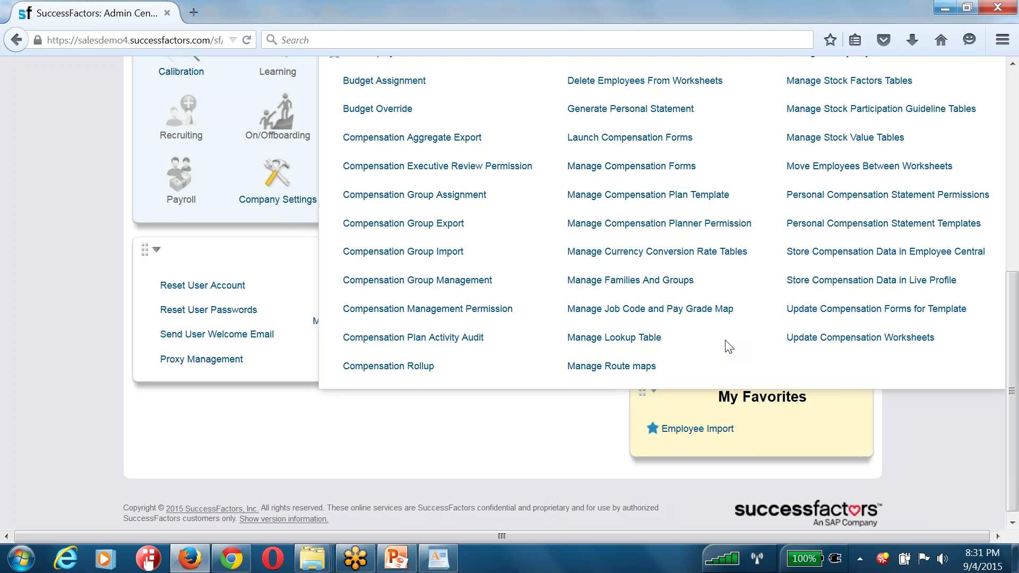
right_click(695, 353)
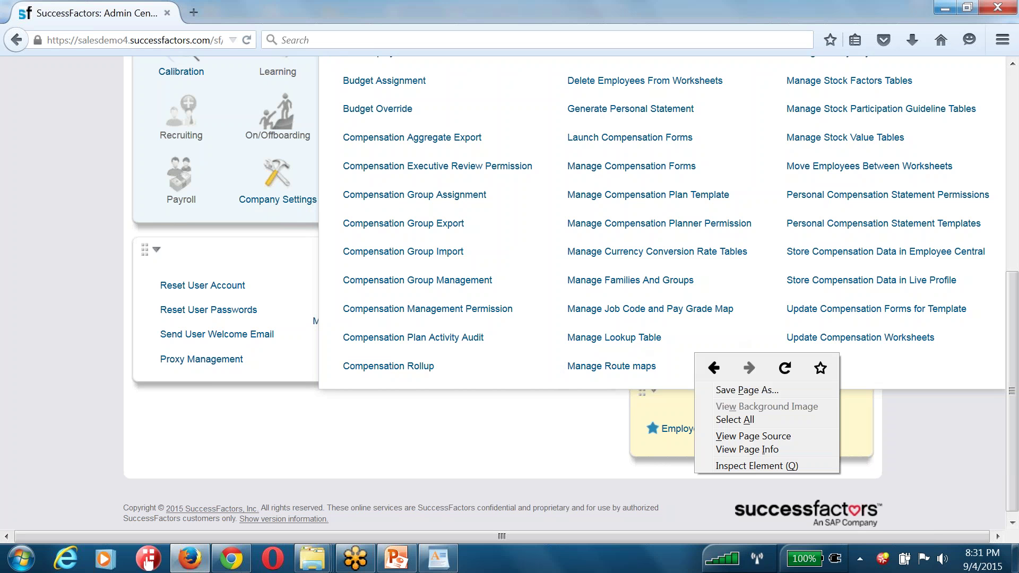
left_click(550, 394)
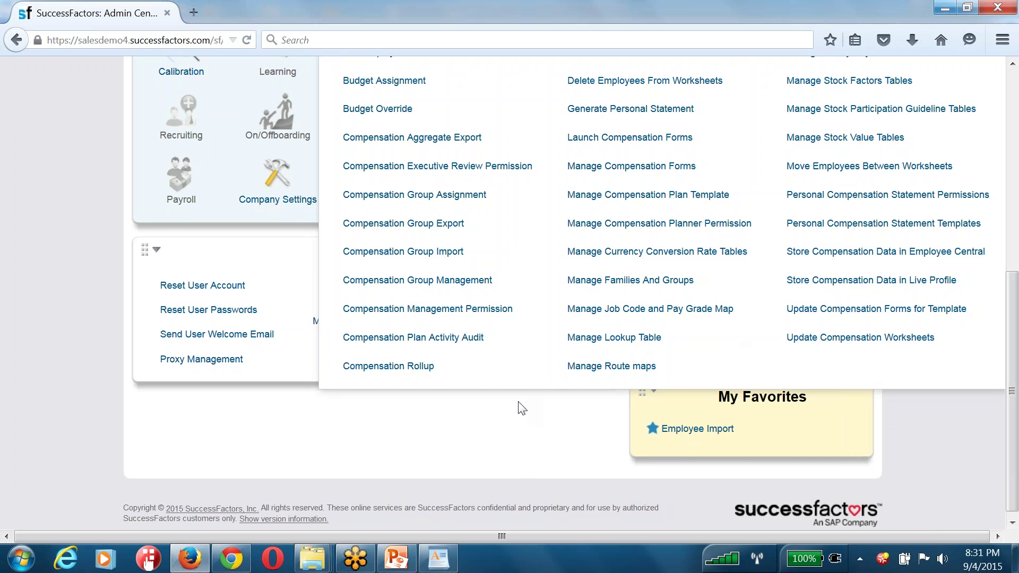
left_click(86, 213)
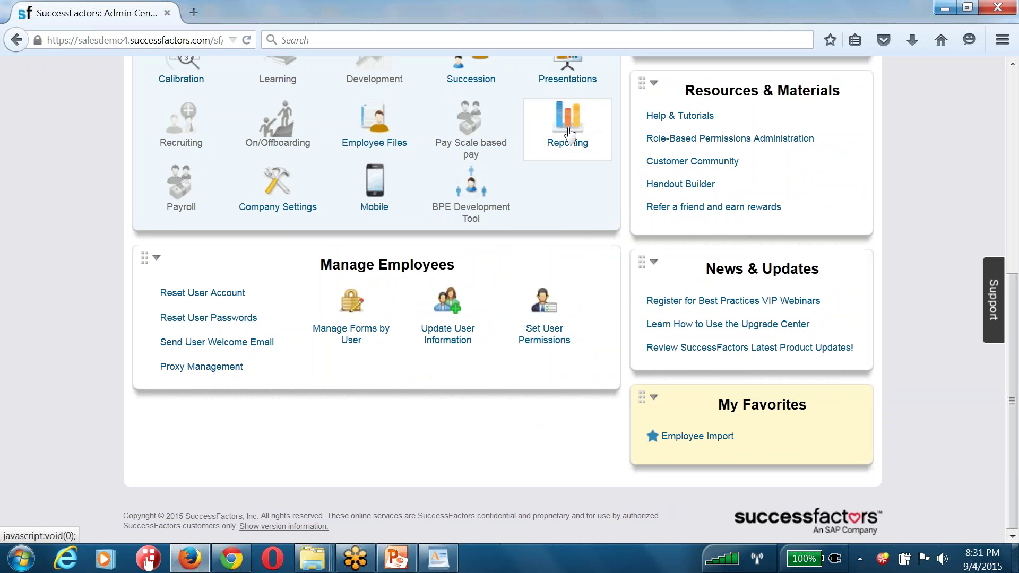
left_click(569, 134)
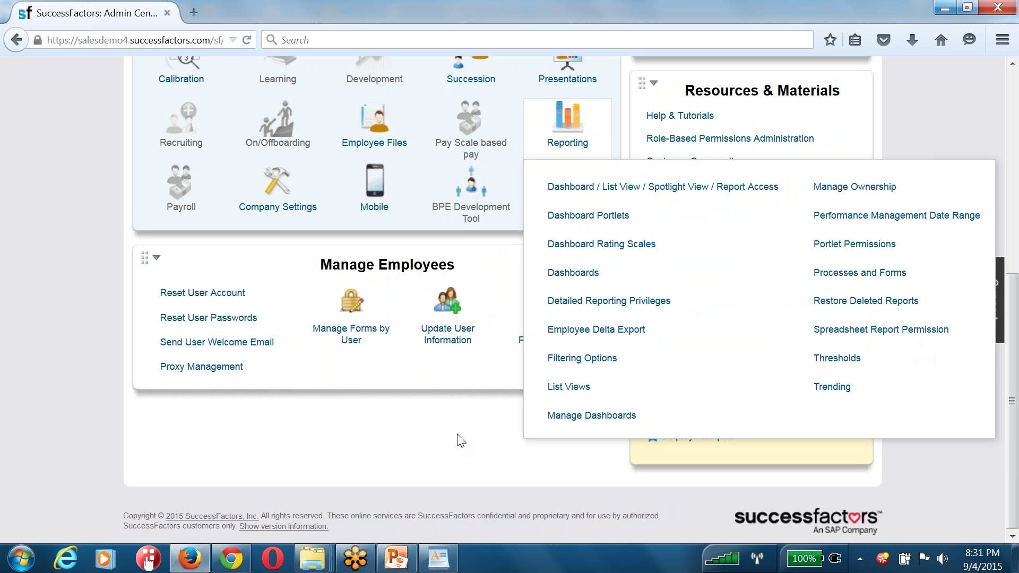
left_click_drag(460, 270, 318, 264)
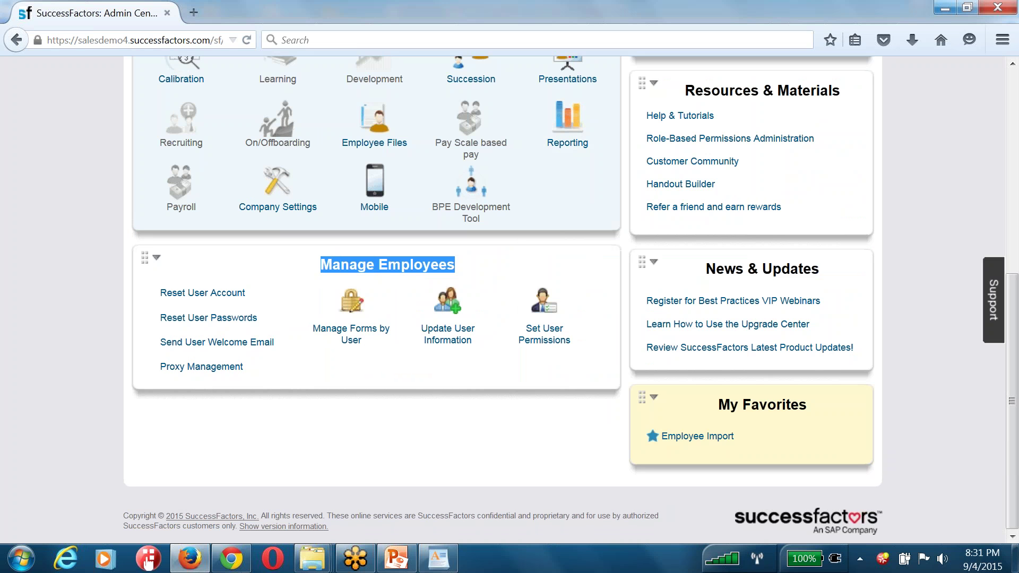
mouse_move(450, 315)
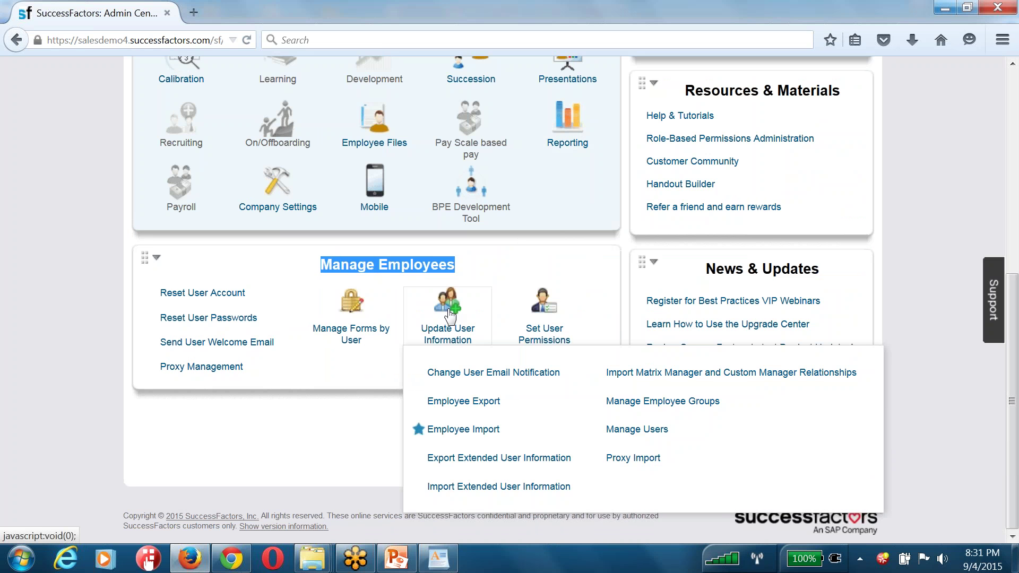
left_click(636, 431)
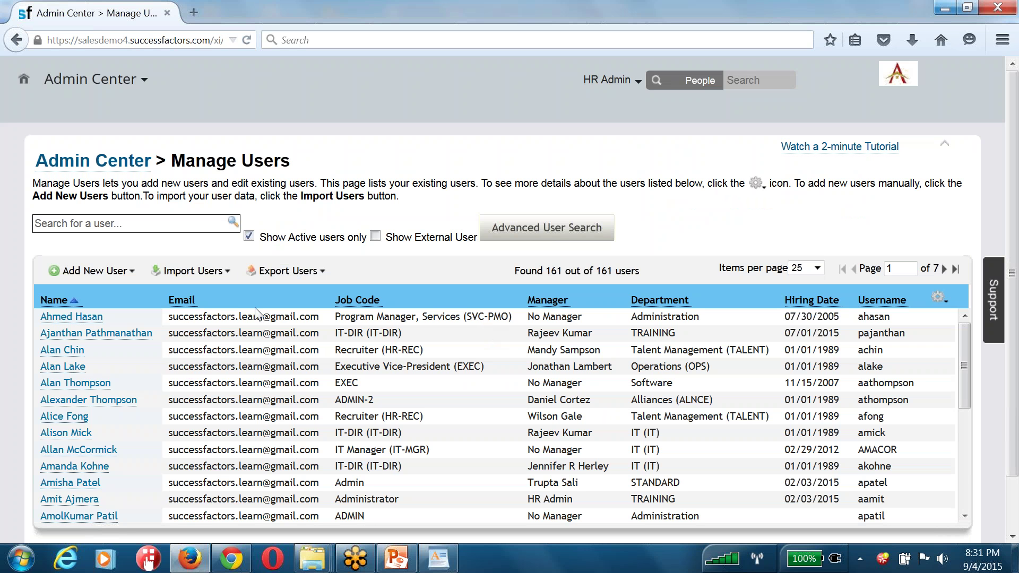
left_click_drag(186, 161, 301, 171)
left_click(98, 271)
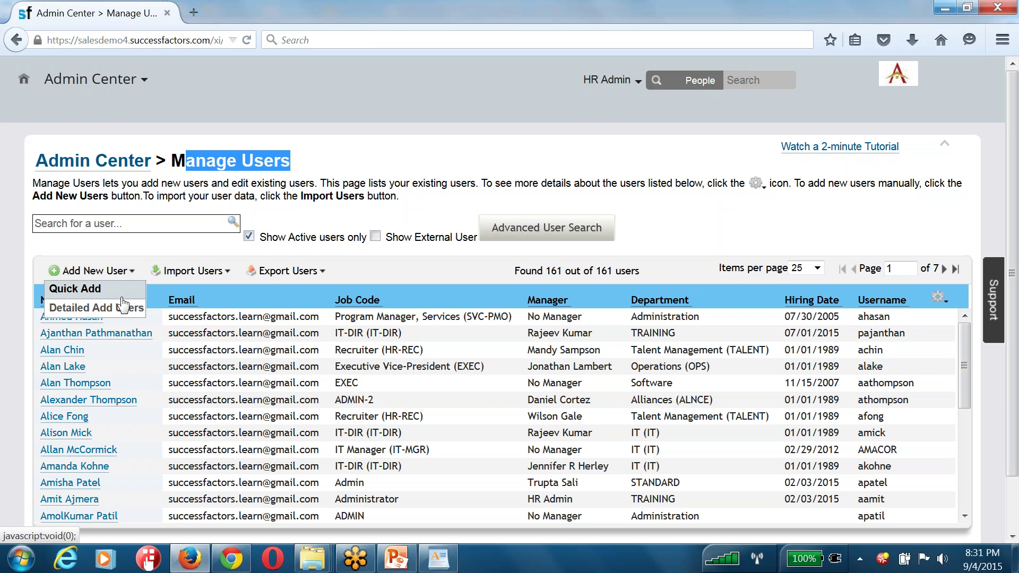
left_click(187, 273)
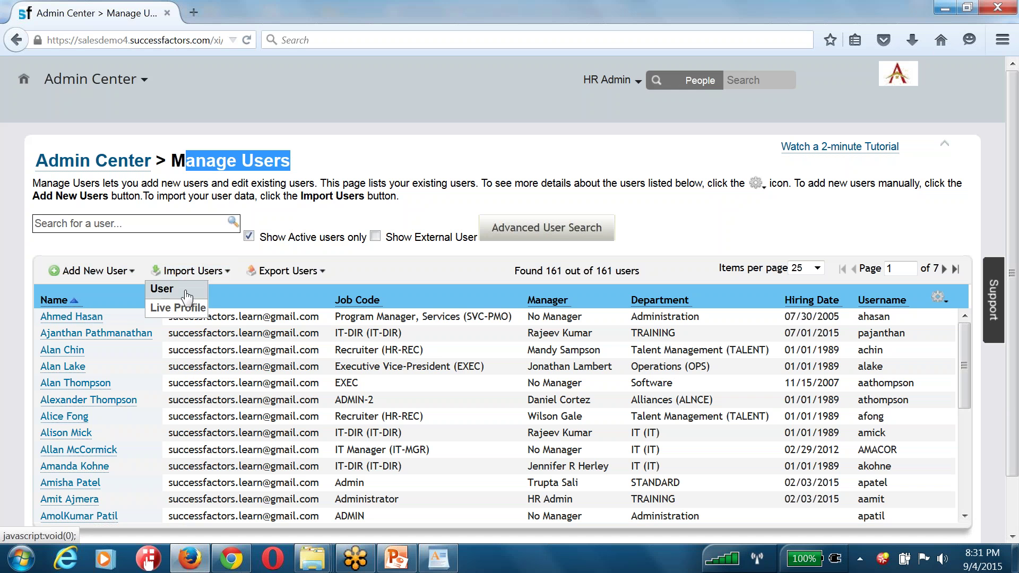
left_click(285, 273)
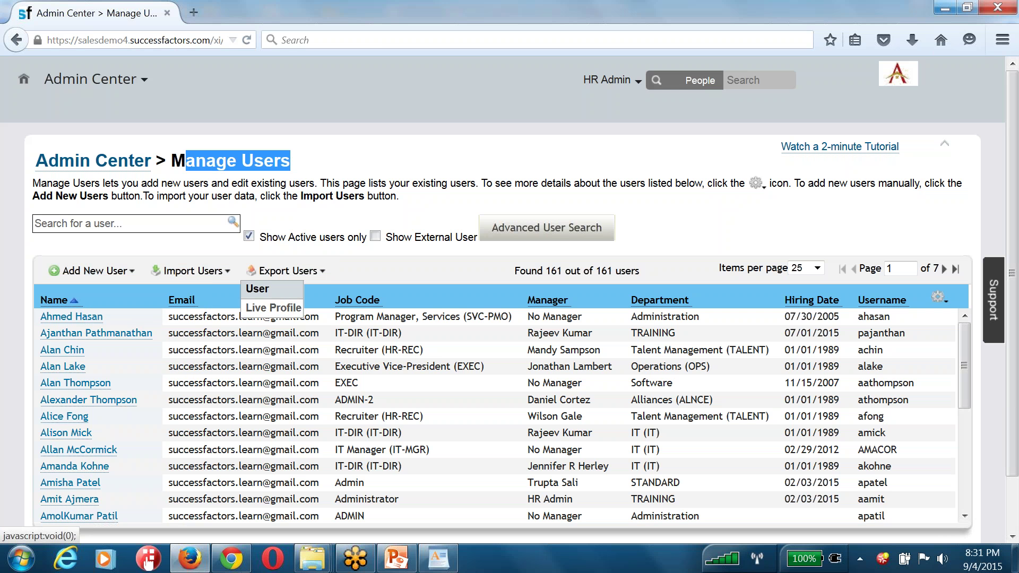
left_click(137, 165)
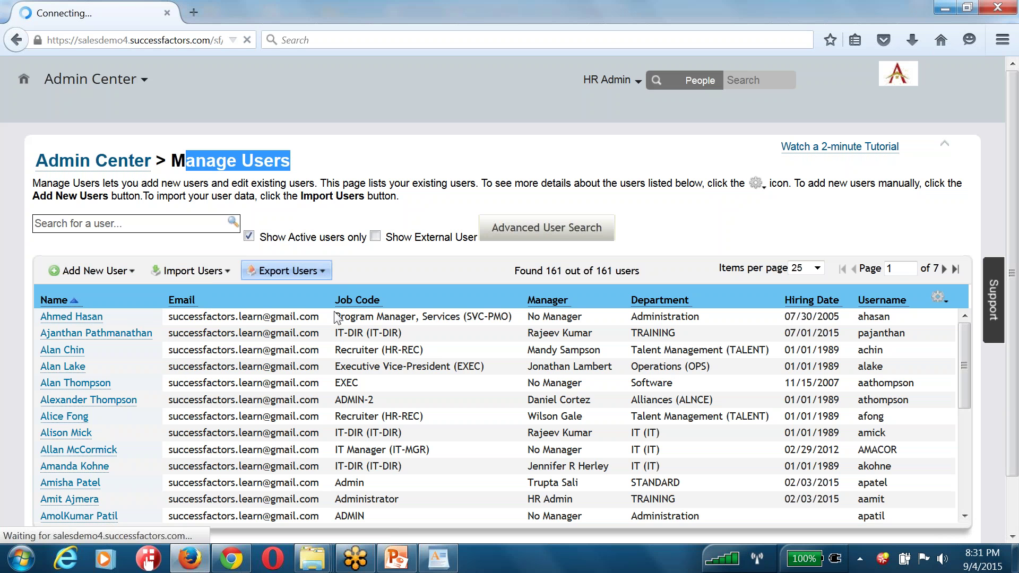
Open Administrative Privileges under Set User Permissions and search for the user 'hradm'
scroll(337, 318, "down", 6)
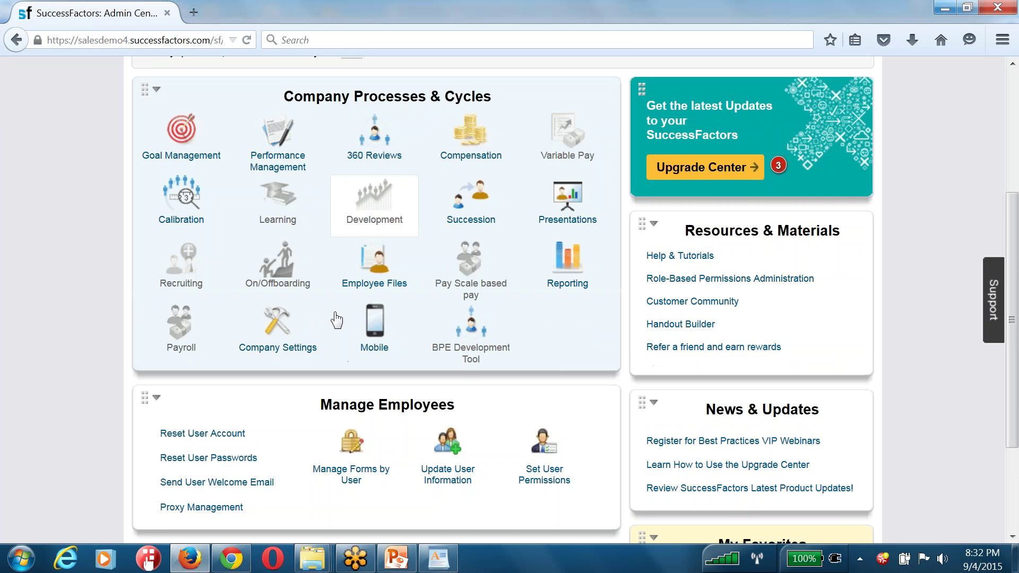
left_click(549, 407)
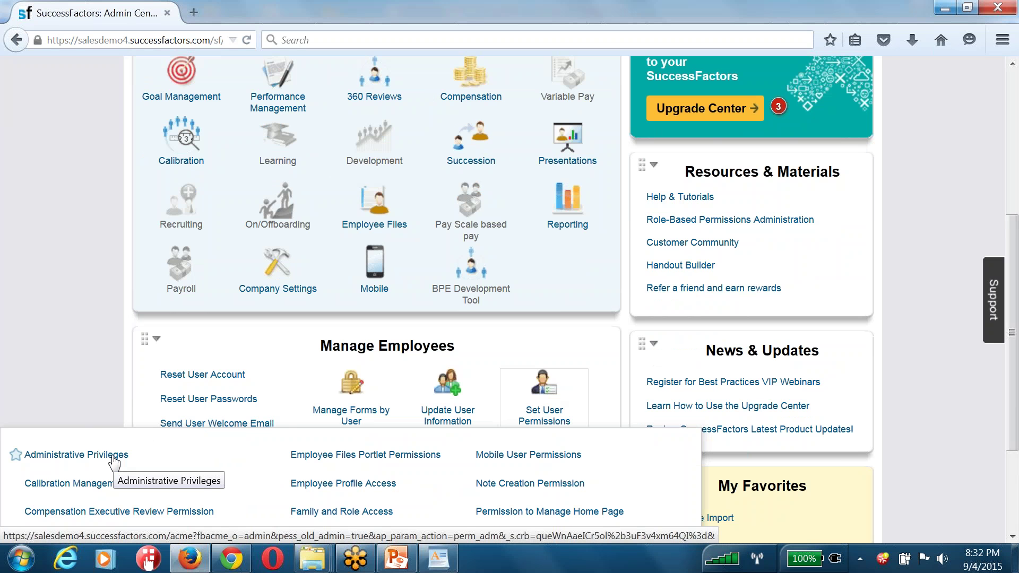
scroll(114, 460, "down", 3)
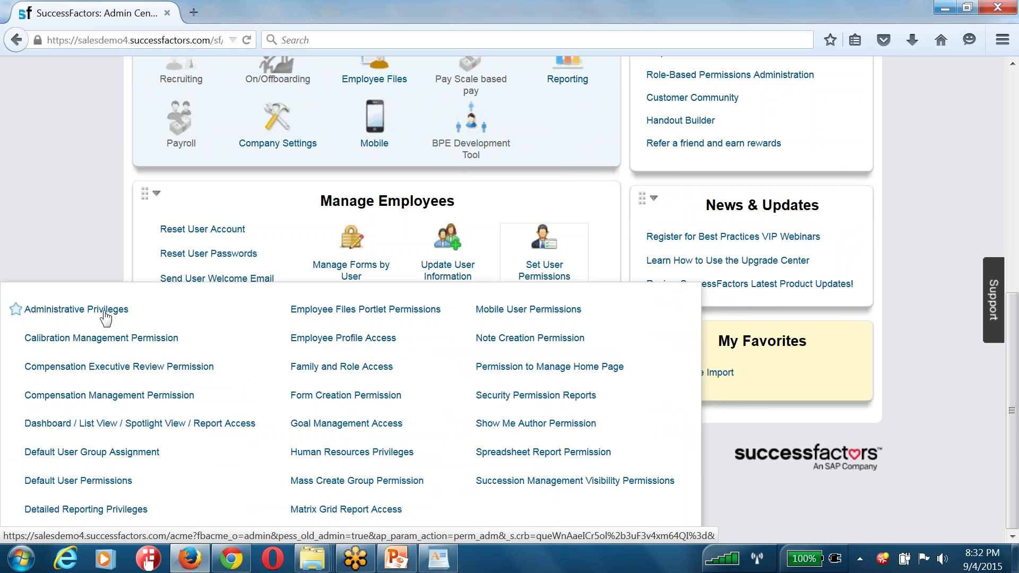
left_click(105, 309)
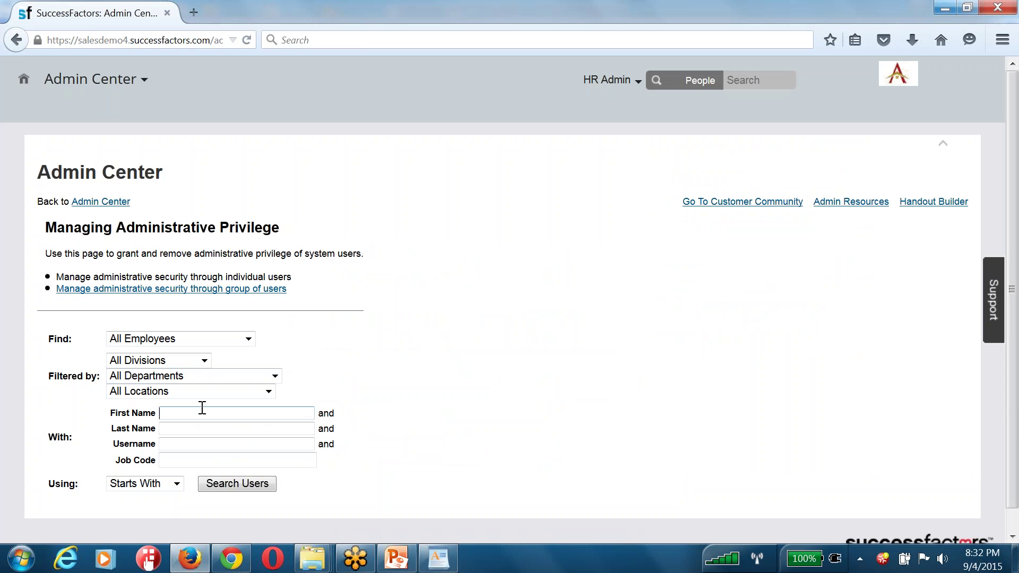
key("Tab")
key("Tab")
type("hradm")
left_click(232, 484)
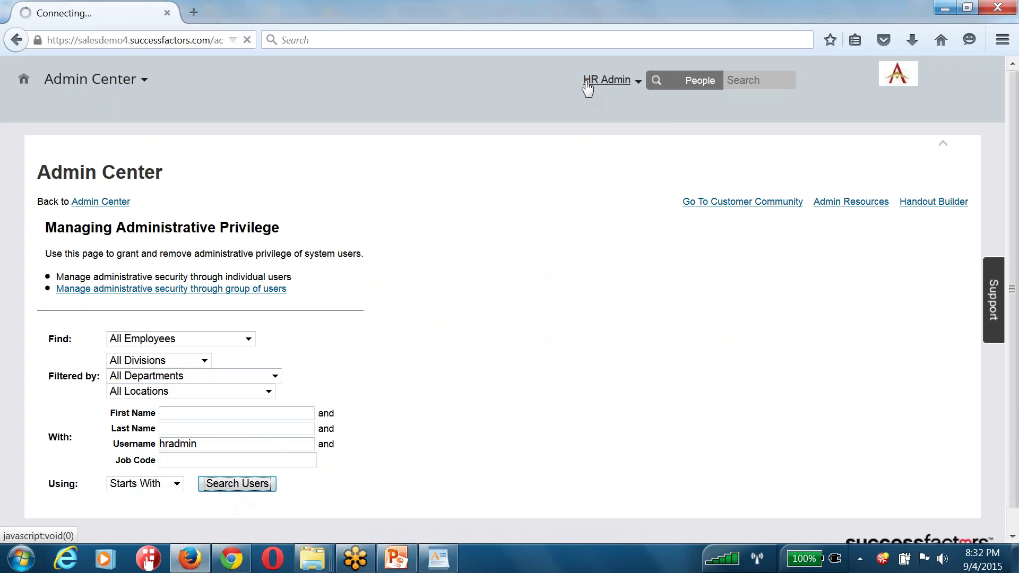
Review the user's granted administrative permissions, then go back to the Admin Center home page
scroll(536, 242, "down", 3)
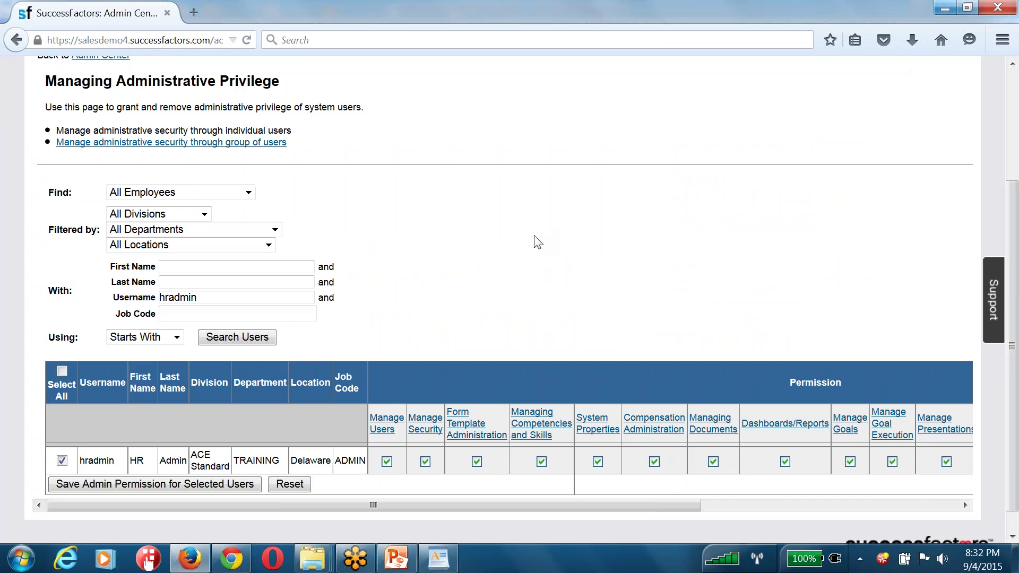
scroll(538, 242, "down", 1)
left_click_drag(563, 482, 523, 319)
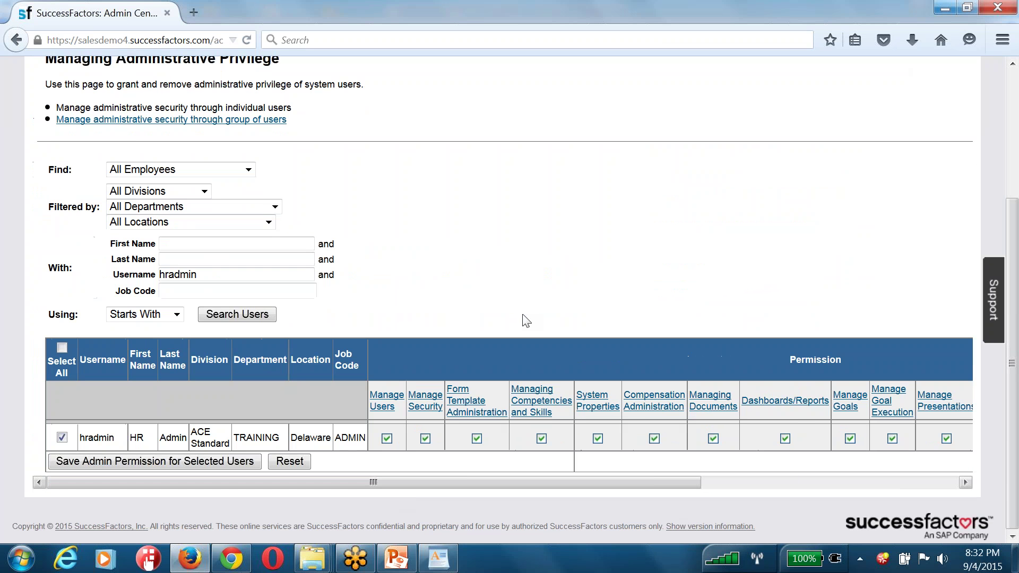
left_click_drag(528, 483, 721, 482)
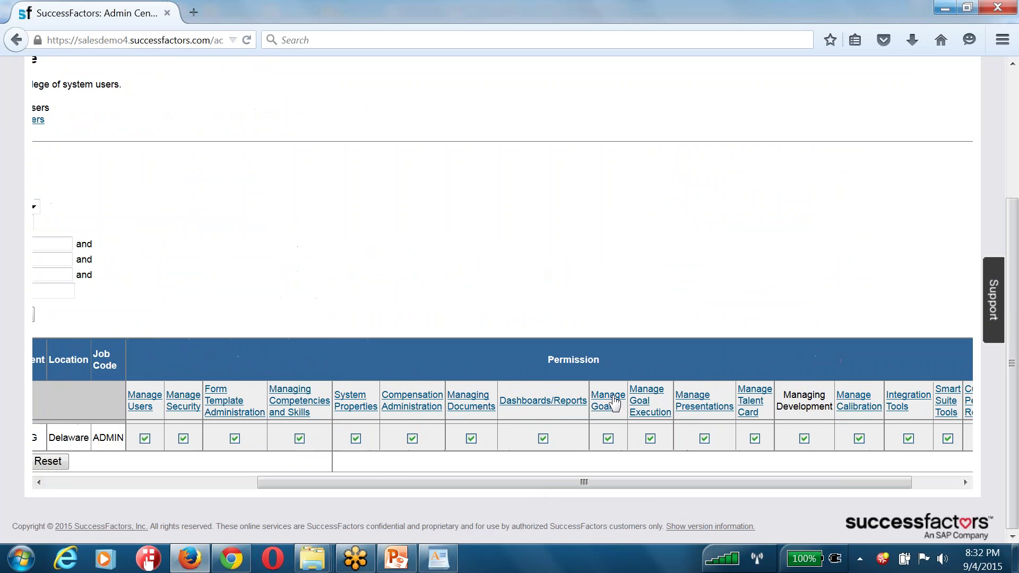
left_click_drag(490, 476, 416, 136)
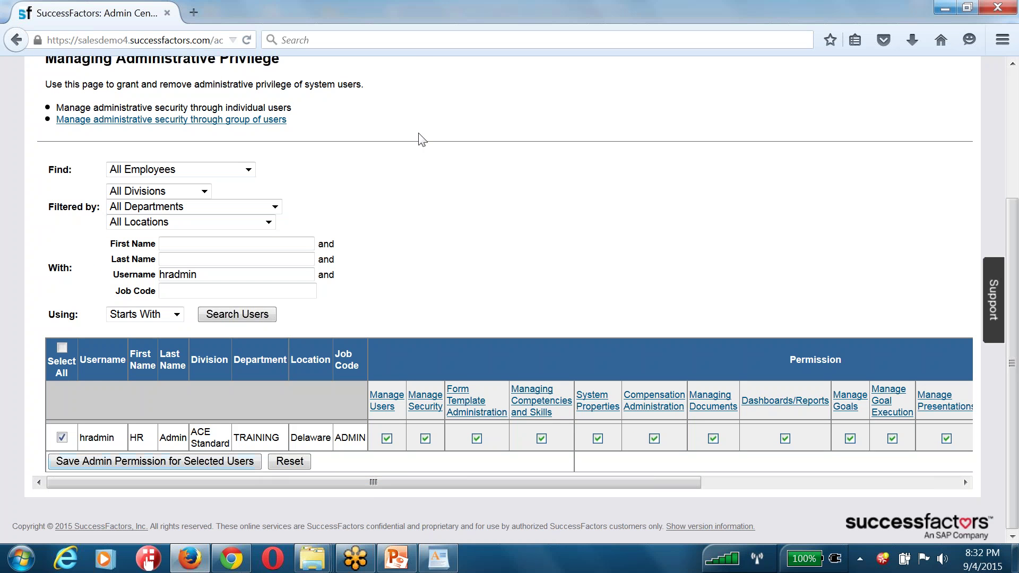
scroll(209, 143, "up", 4)
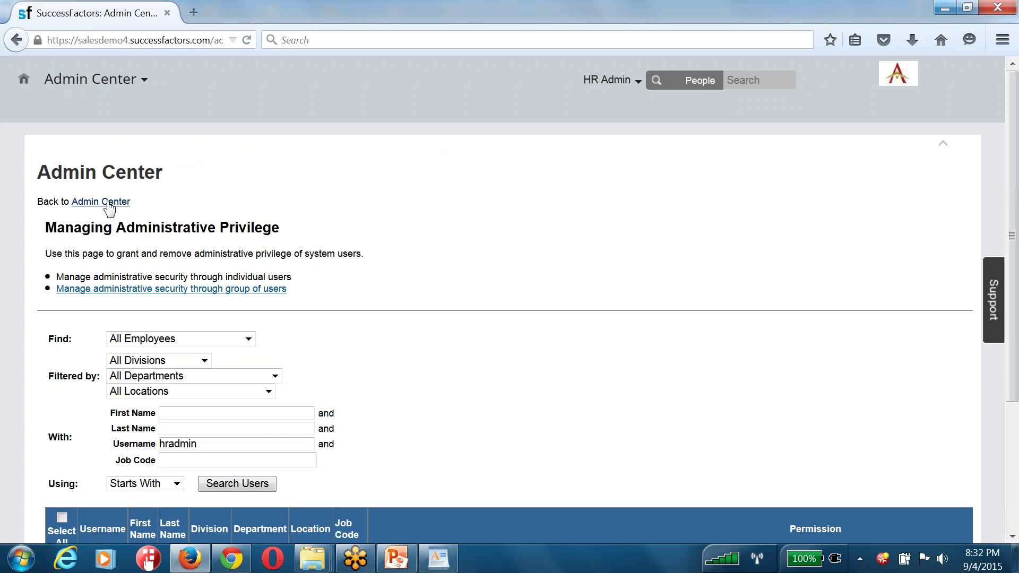
left_click(126, 202)
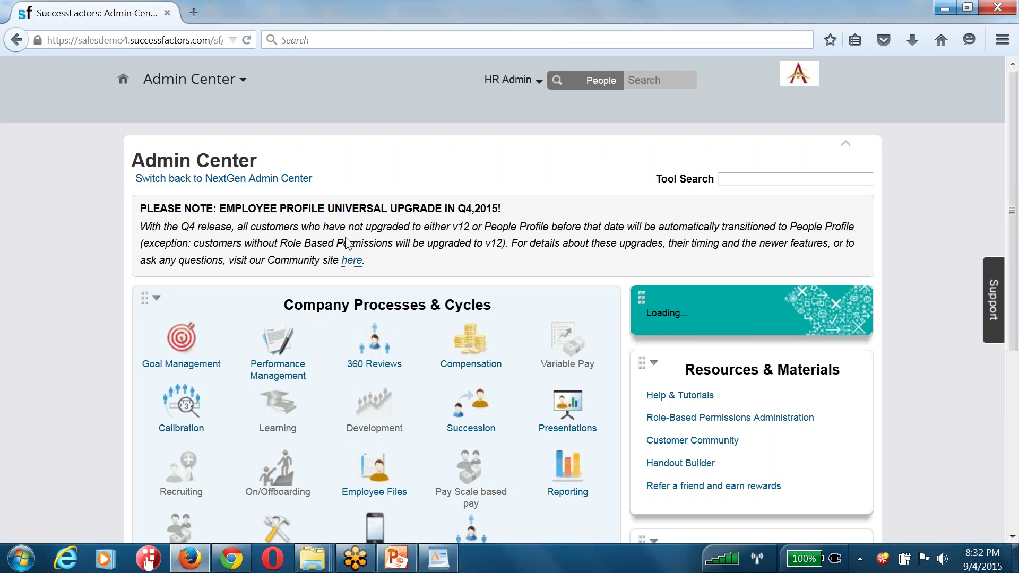
scroll(343, 241, "down", 6)
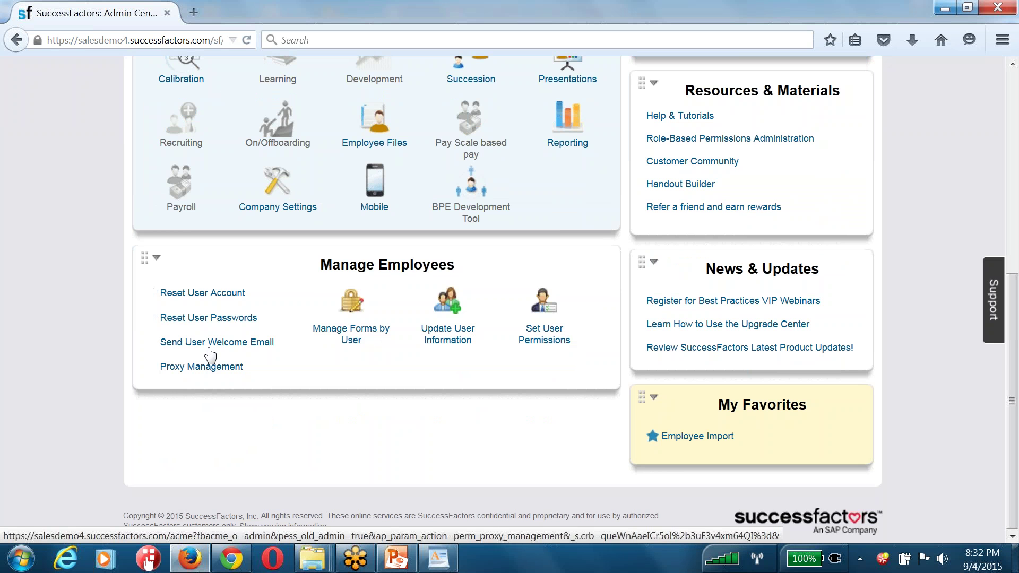
scroll(389, 380, "up", 3)
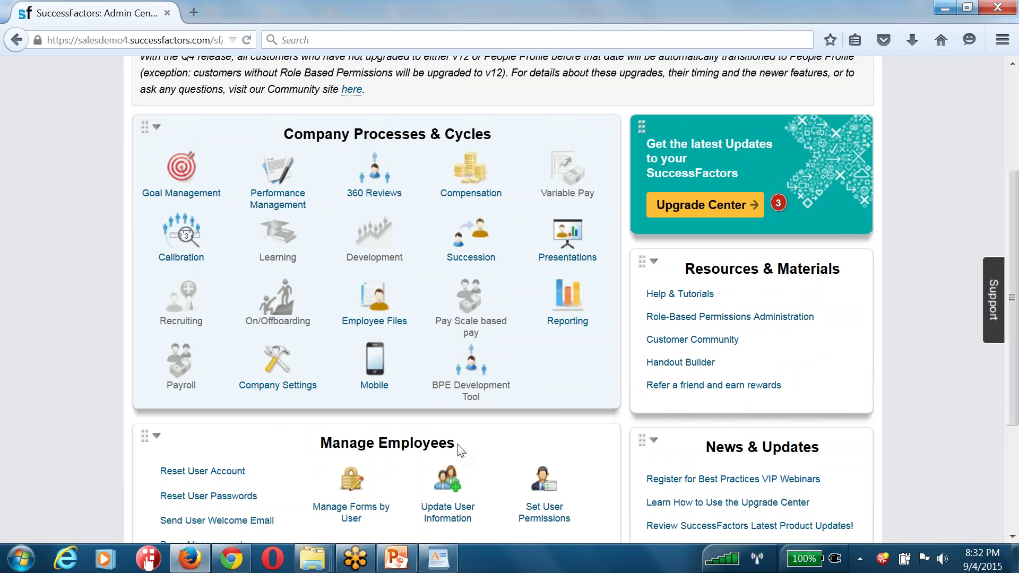
left_click_drag(453, 443, 325, 442)
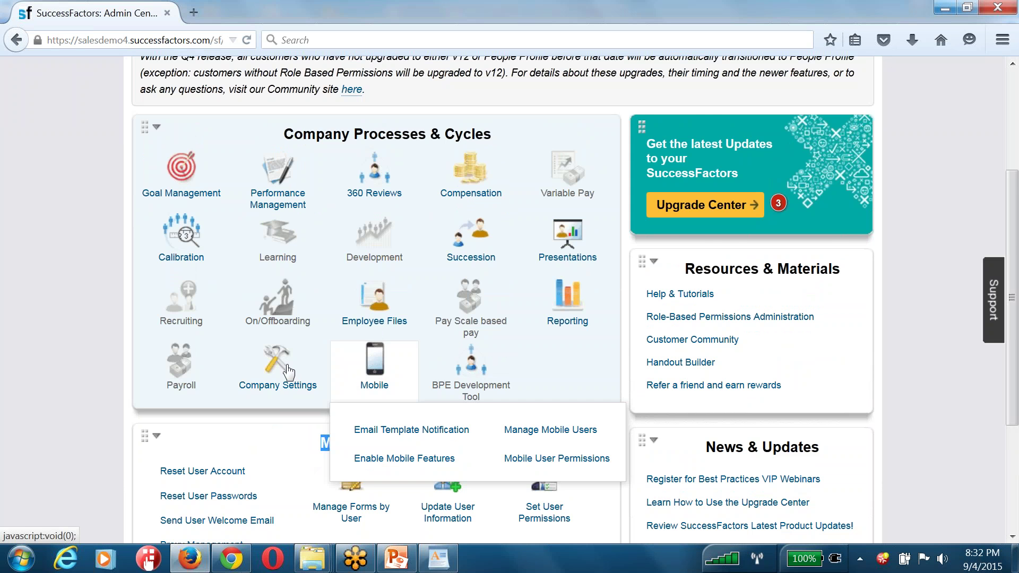
mouse_move(278, 369)
scroll(279, 370, "up", 2)
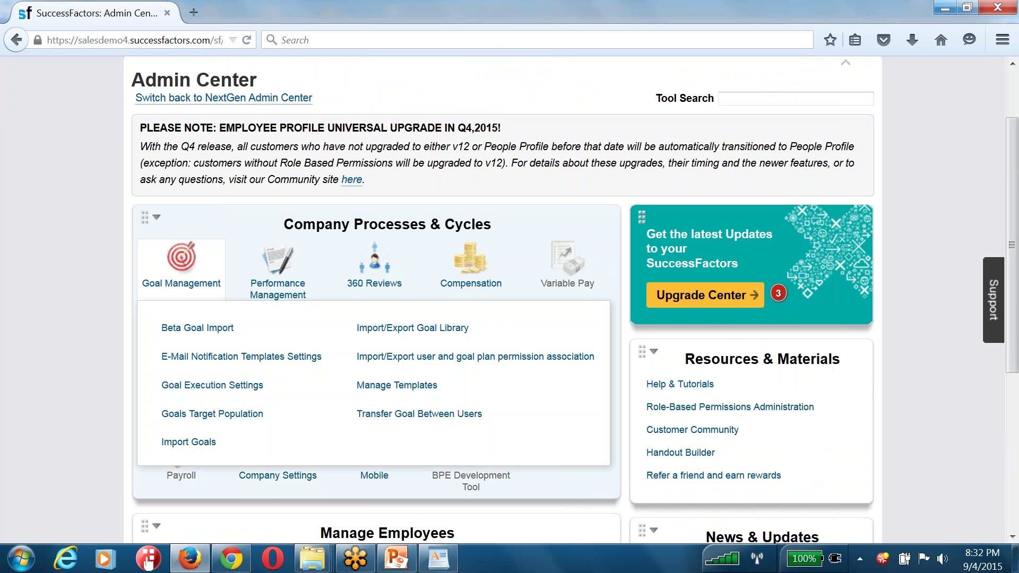
mouse_move(365, 405)
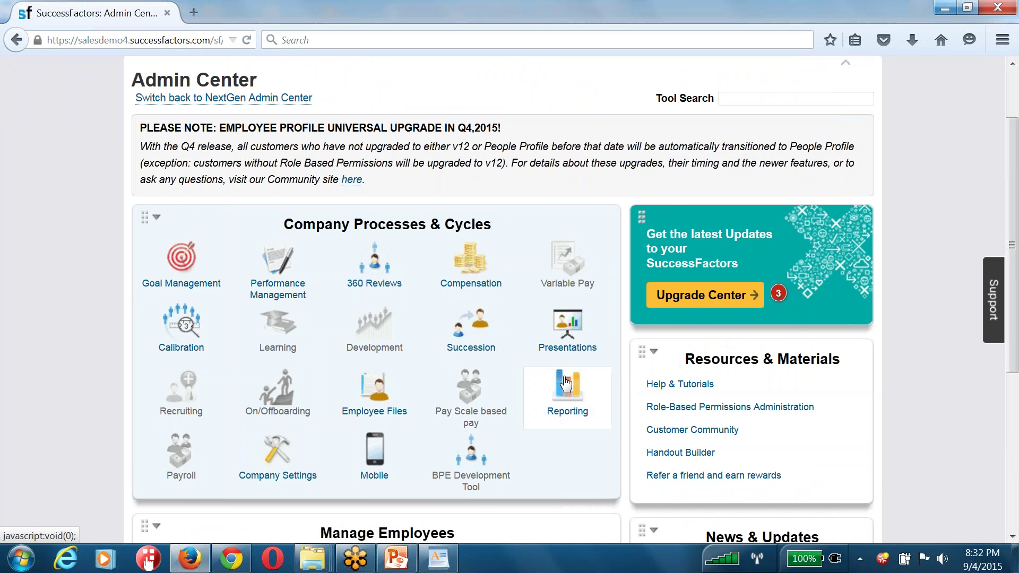
mouse_move(555, 300)
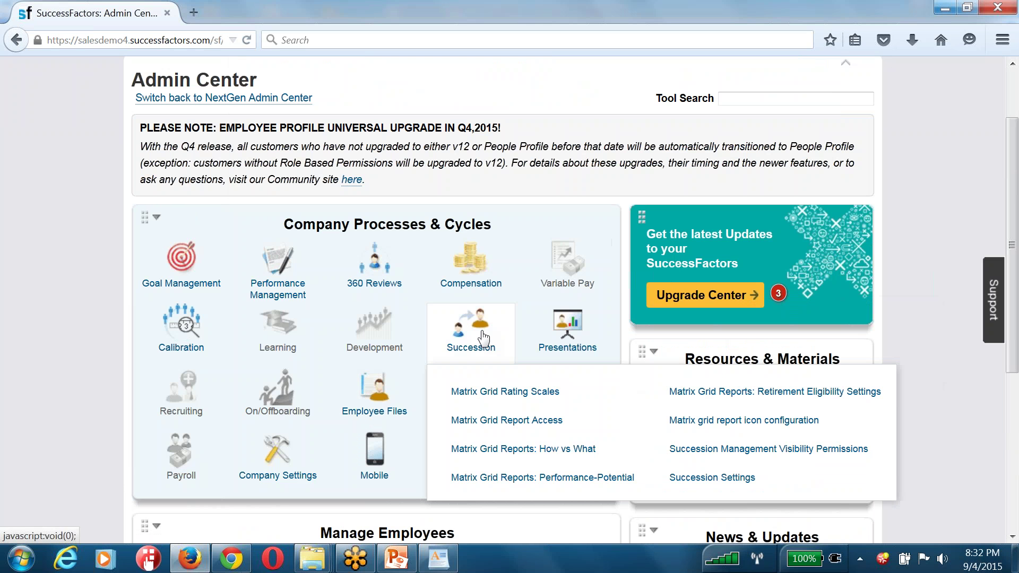
mouse_move(577, 332)
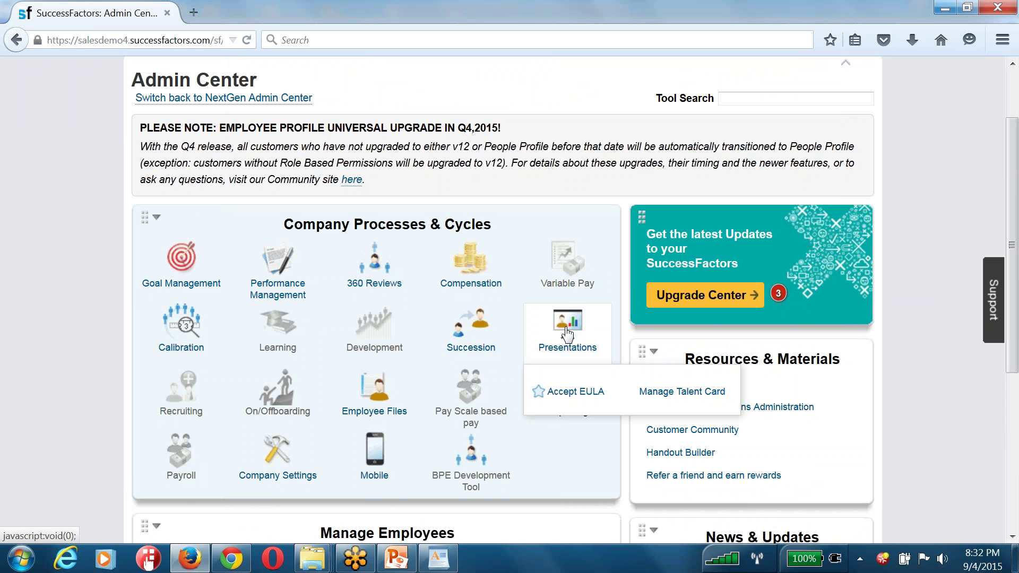
scroll(549, 196, "up", 3)
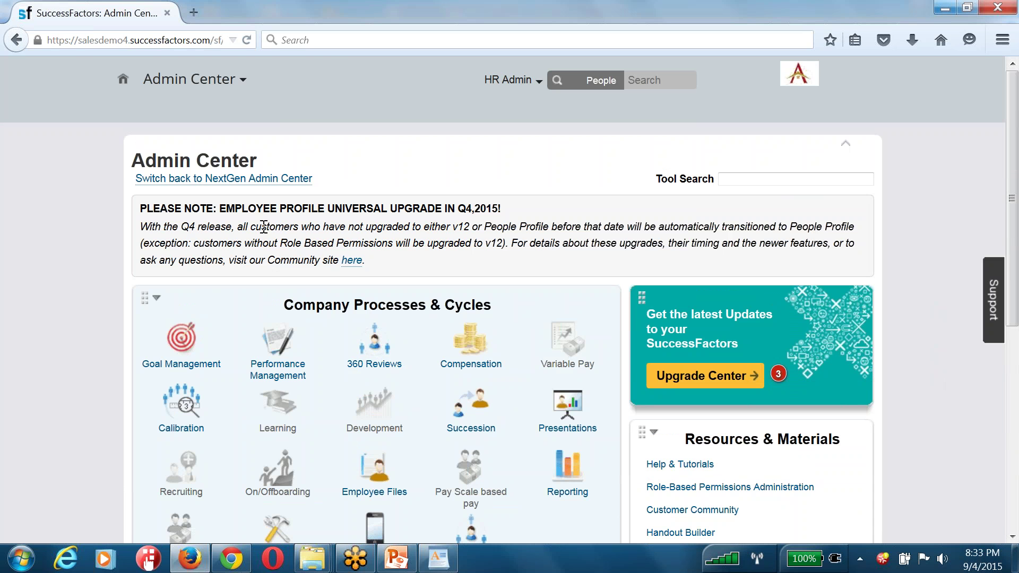
scroll(273, 340, "down", 5)
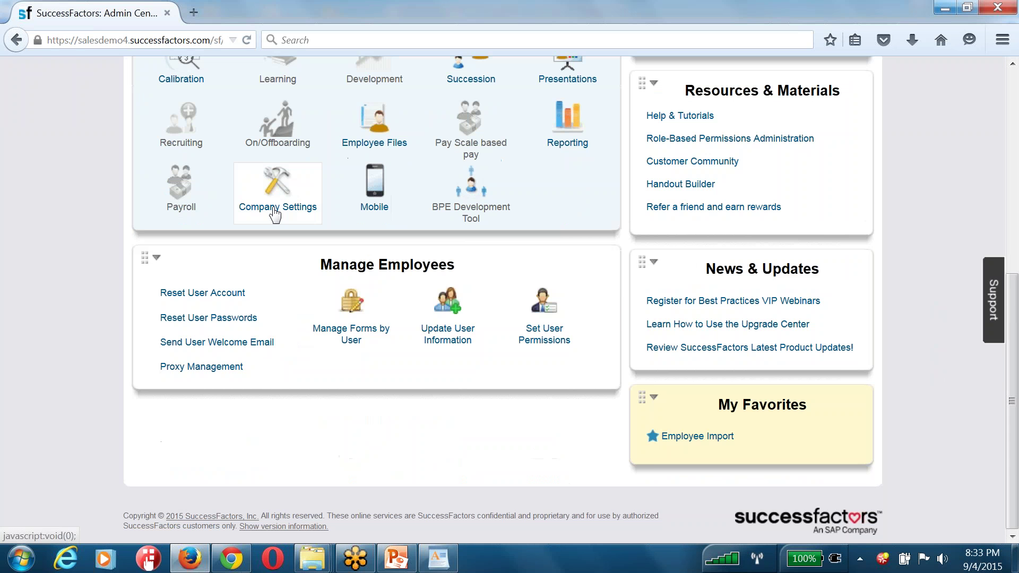
mouse_move(274, 213)
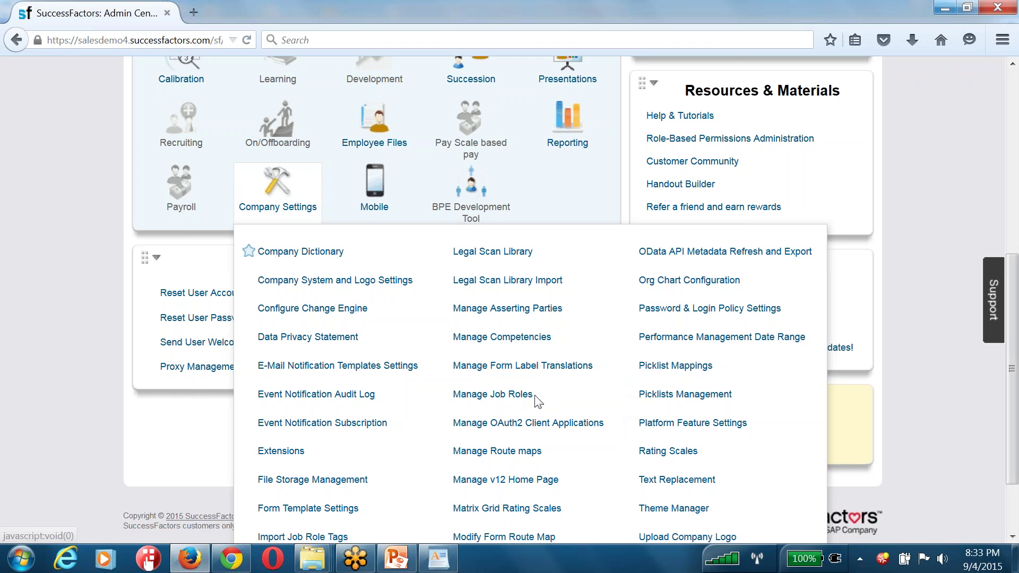
scroll(610, 212, "up", 2)
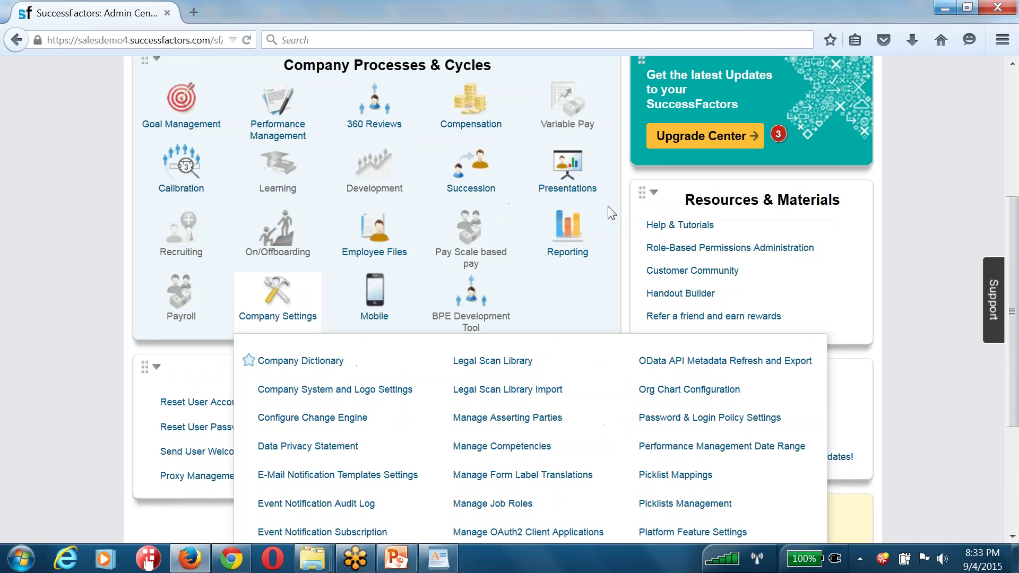
scroll(611, 212, "up", 3)
mouse_move(374, 266)
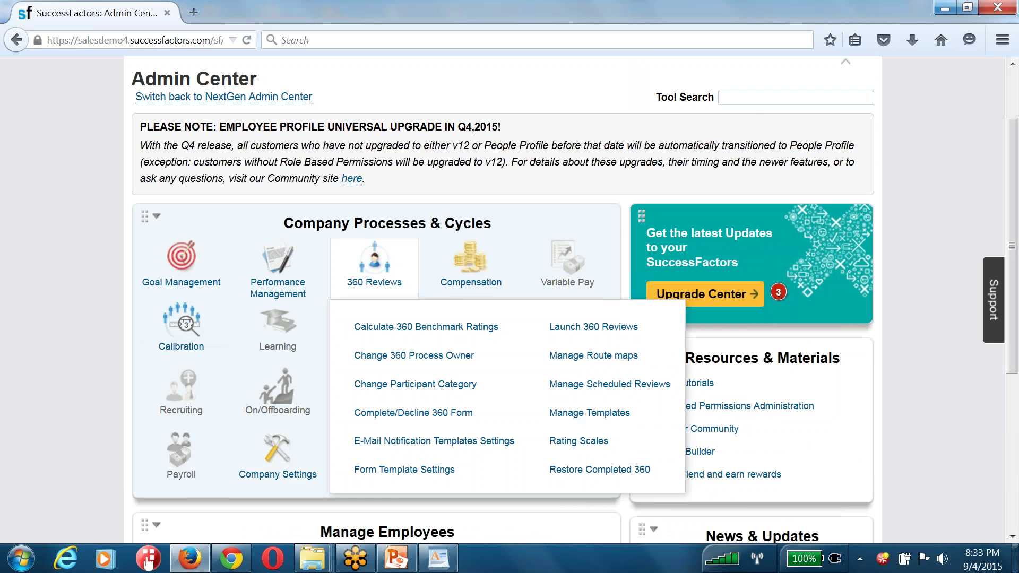
mouse_move(679, 97)
left_mouse_down()
mouse_move(714, 97)
mouse_move(681, 102)
left_mouse_up()
left_click(712, 97)
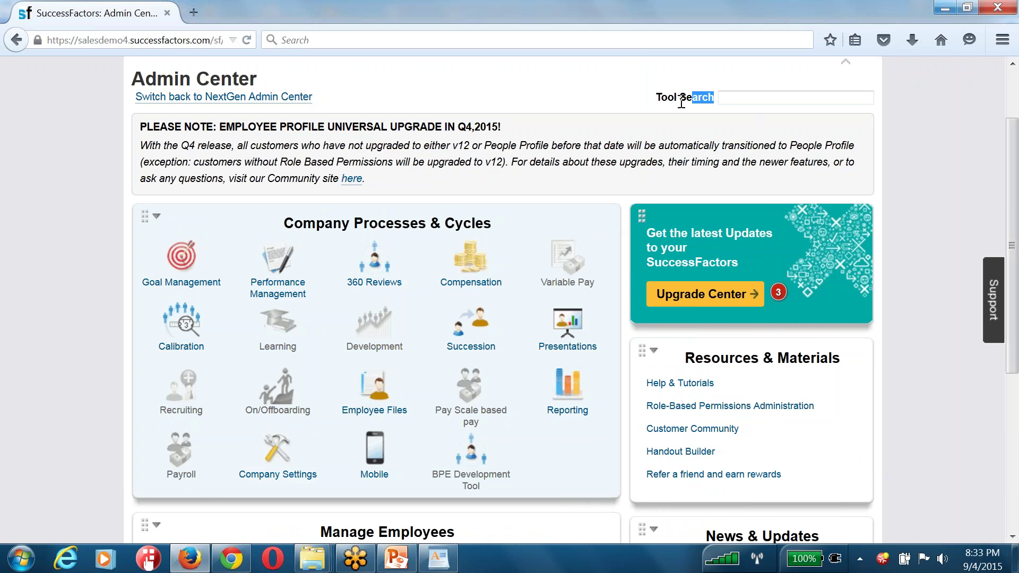
Find and open the Launch Forms tool through Tool Search
left_click(681, 102)
type("unch")
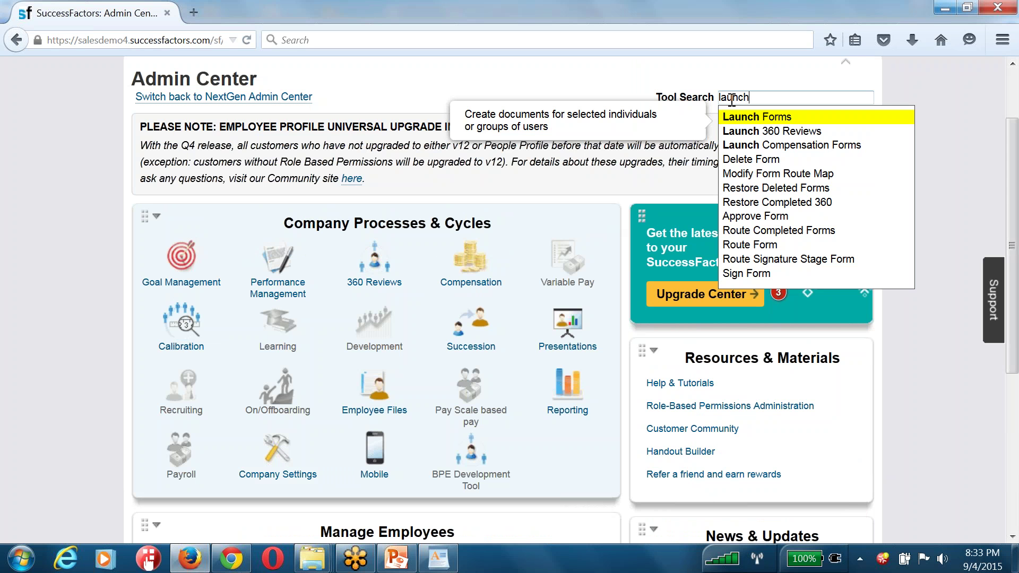
key("Down")
key("Down")
key("Down")
key("Down")
key("Down")
key("Down")
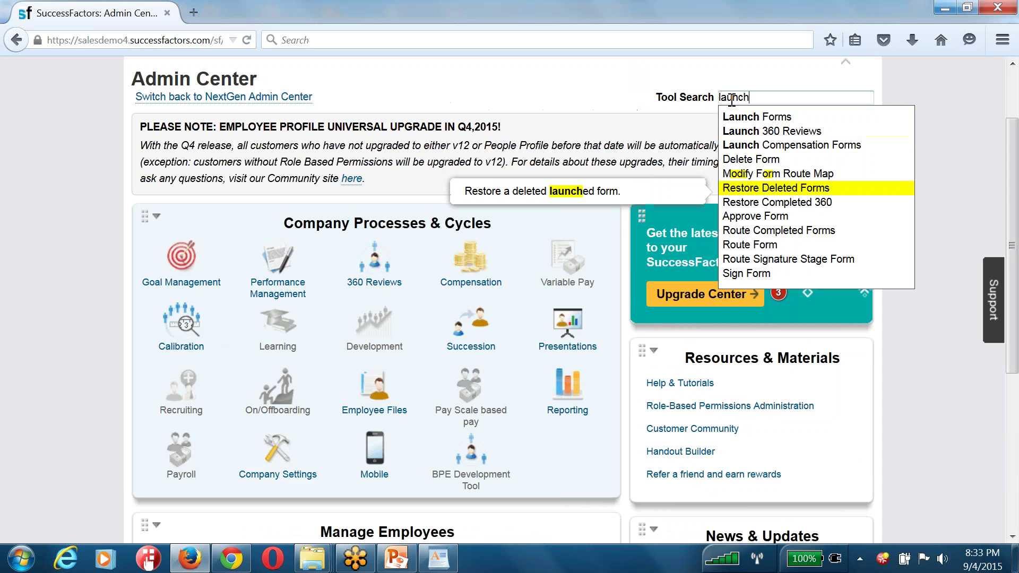
key("Up")
key("Up")
key("Up")
key("Up")
key("Up")
key("Up")
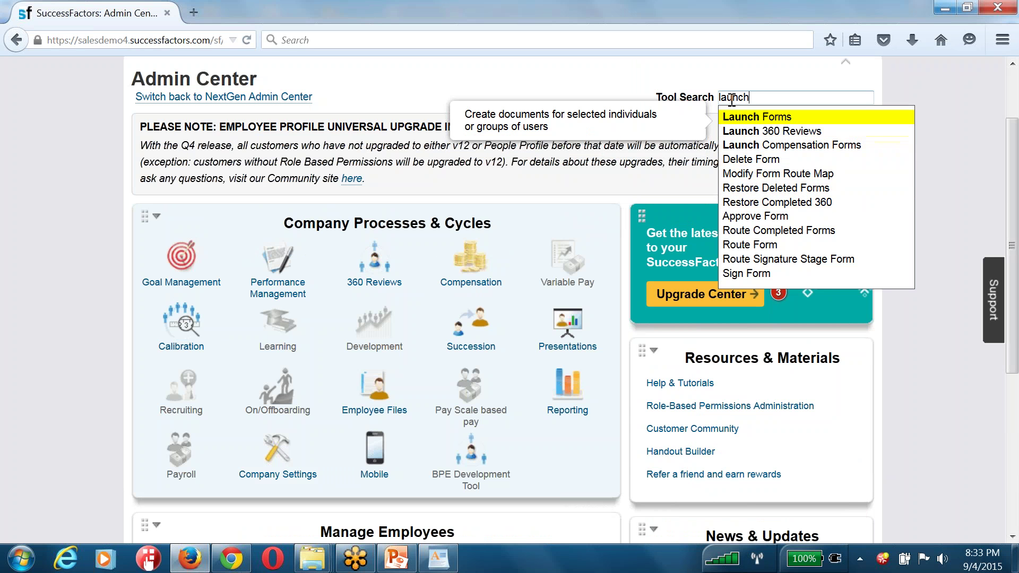
key("Return")
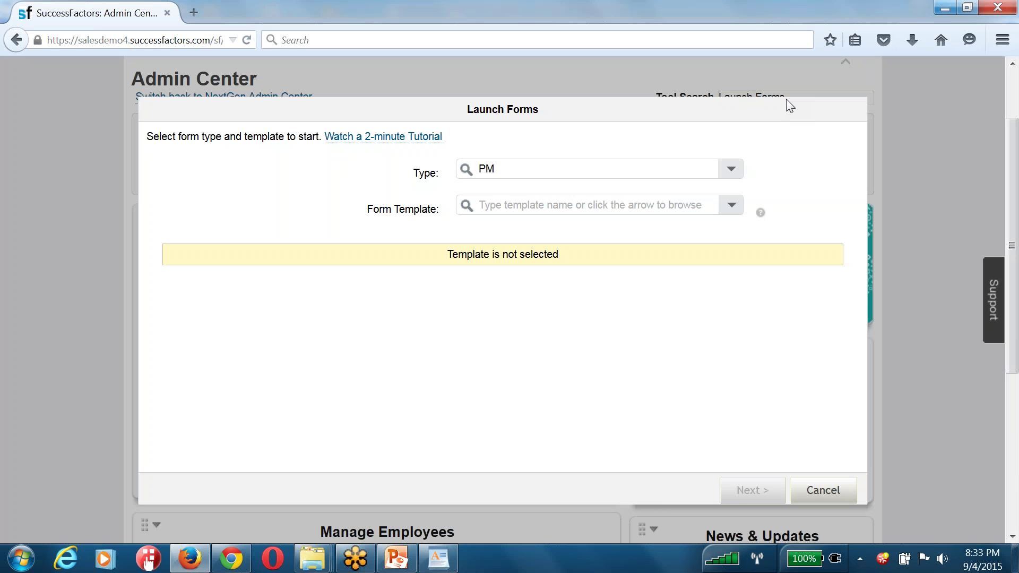
Pick the 2015 0709 performance plan template, advance to Launch Date, then cancel the wizard
left_click(731, 205)
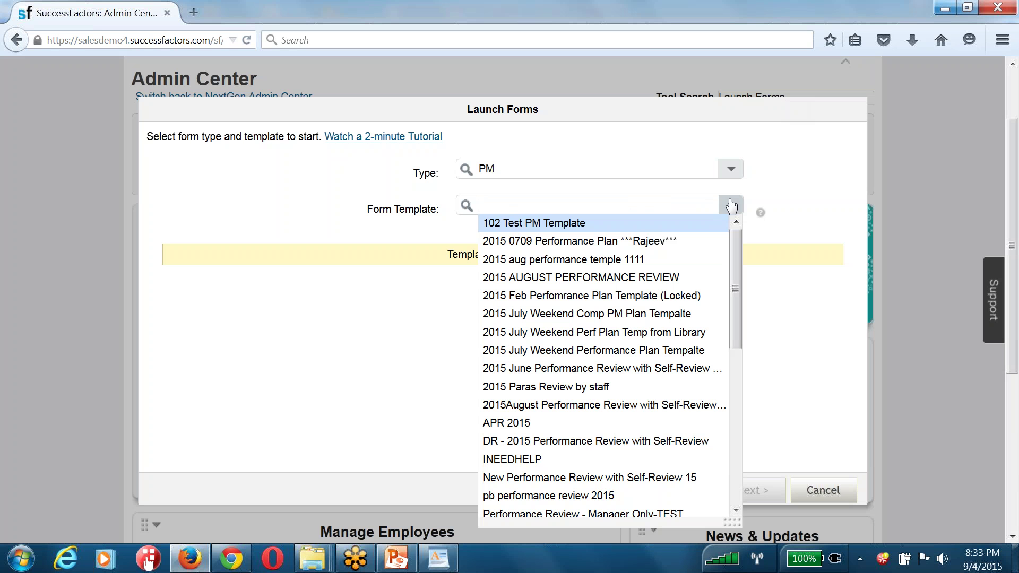
left_click(524, 242)
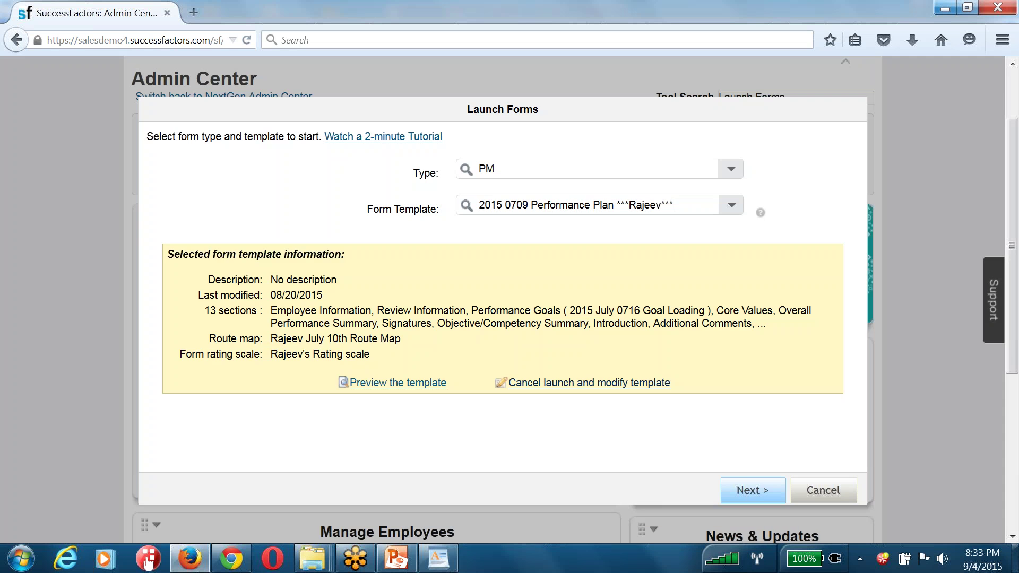
left_click(741, 491)
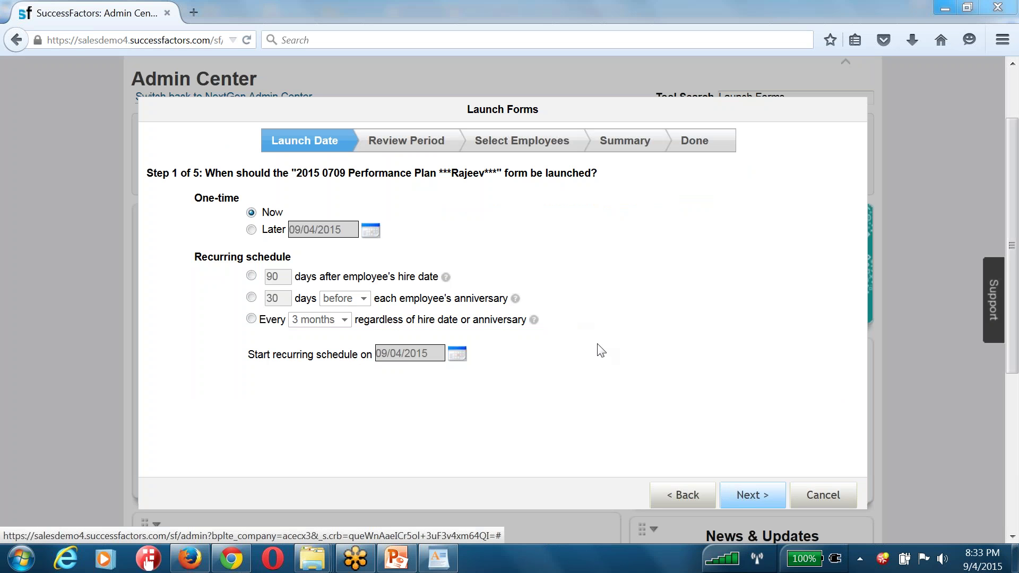
left_click(820, 487)
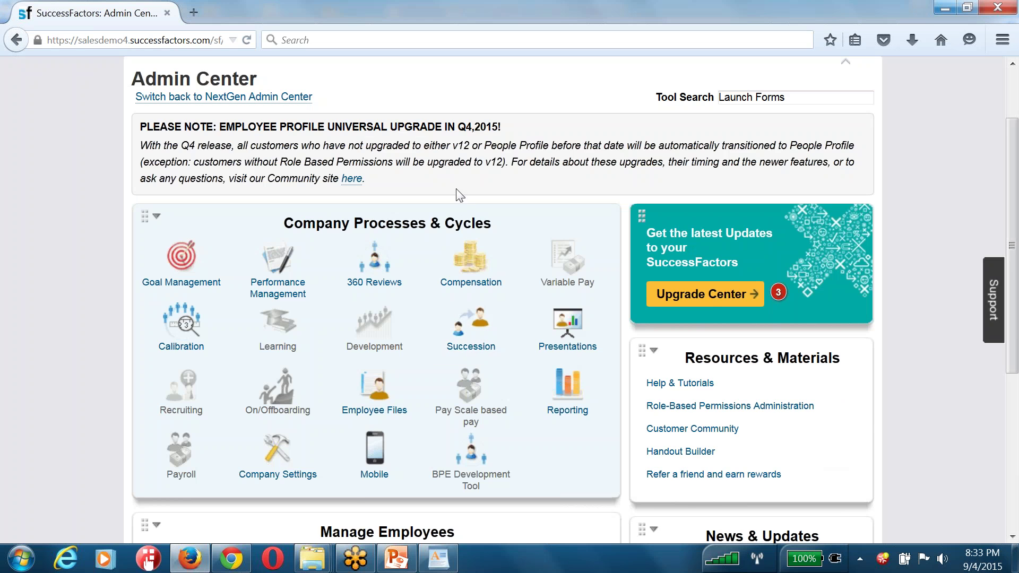
scroll(455, 200, "down", 5)
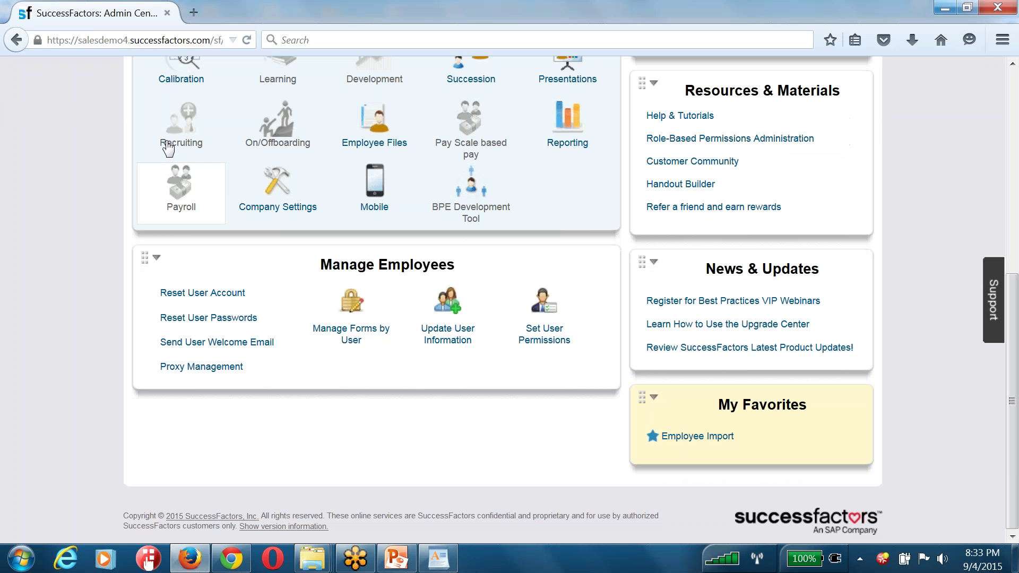
left_click(275, 530)
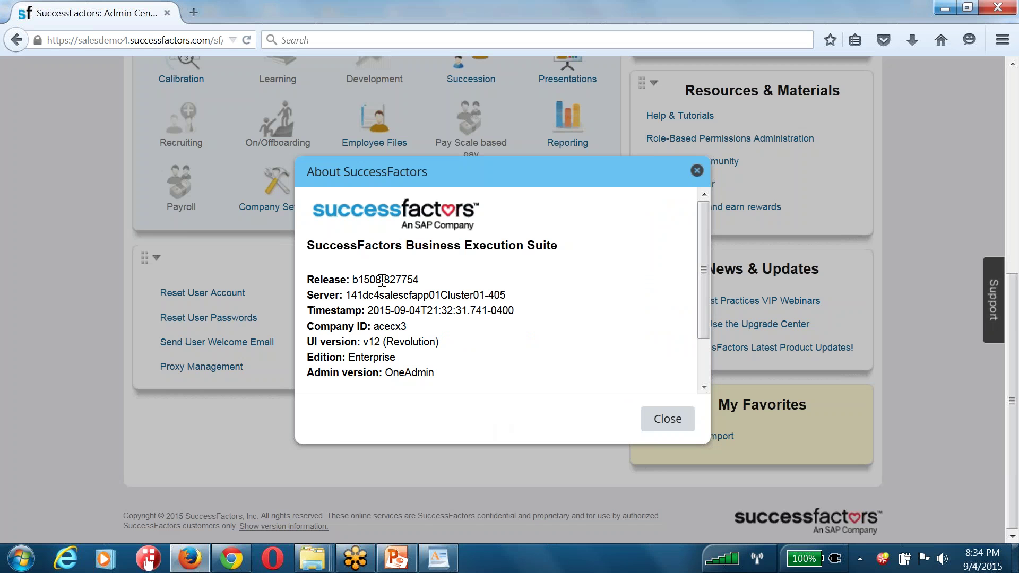
left_click_drag(382, 279, 353, 280)
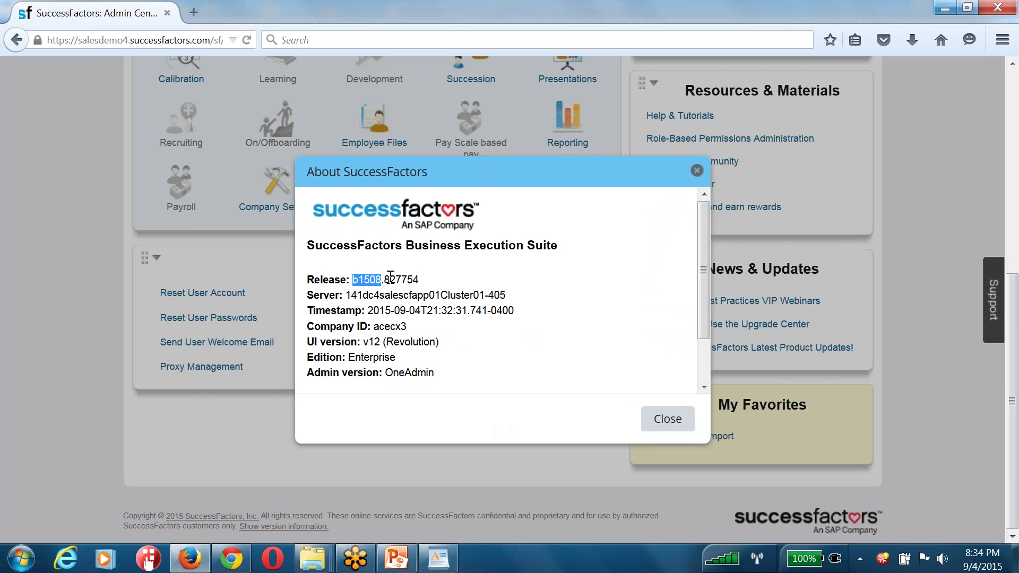
left_click(664, 420)
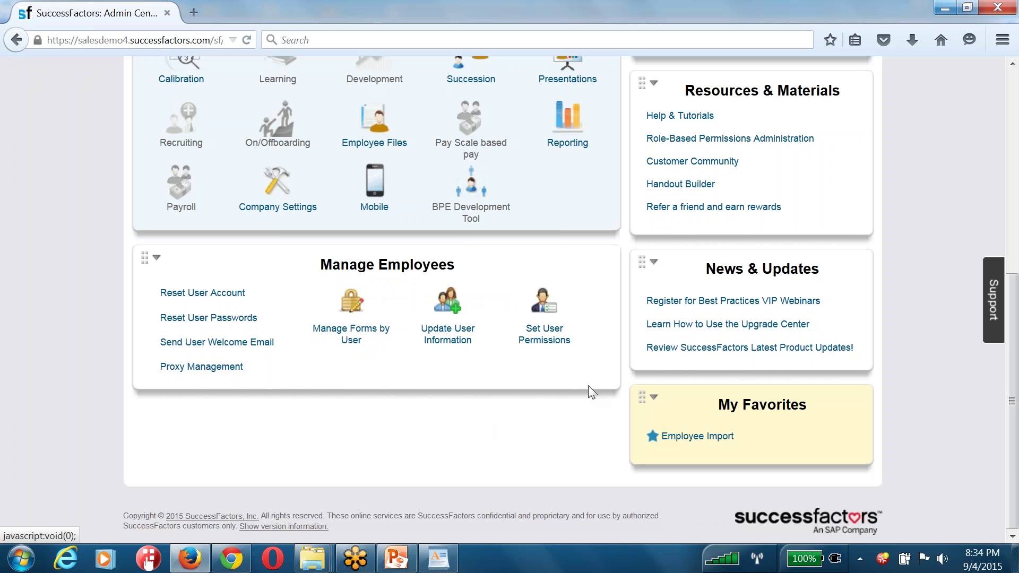
scroll(623, 243, "up", 10)
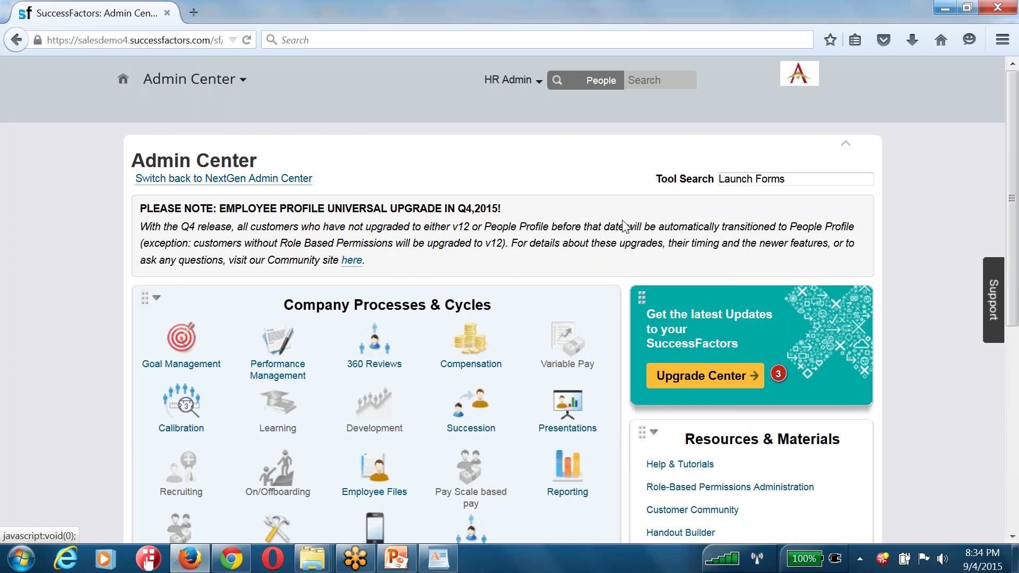
scroll(624, 226, "down", 10)
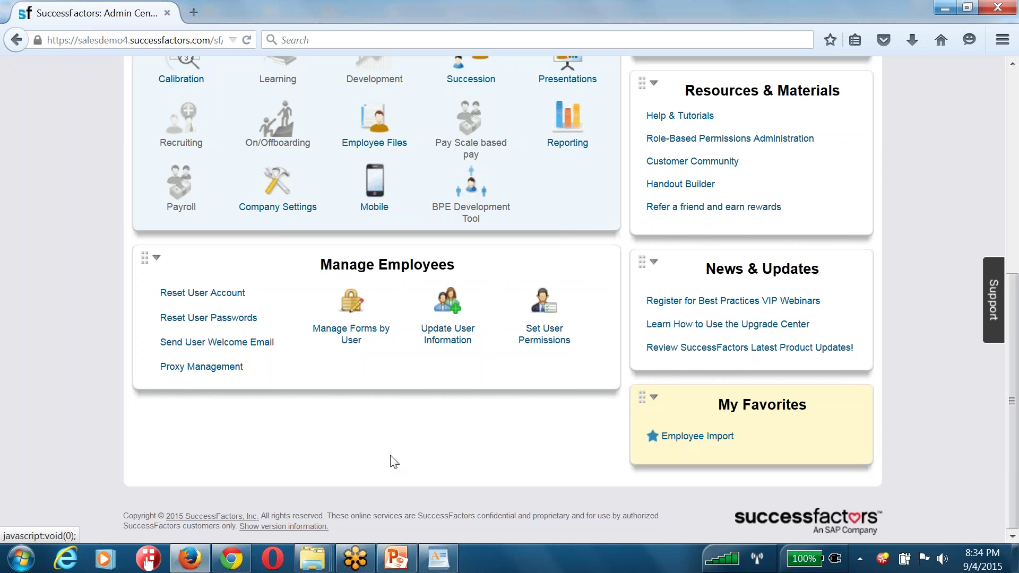
left_click(313, 526)
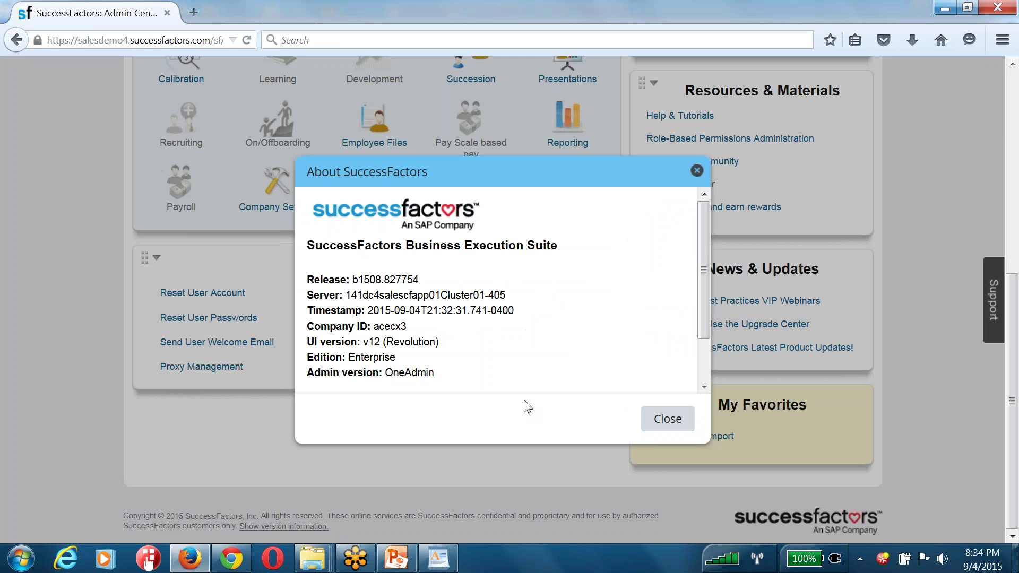
left_click(661, 420)
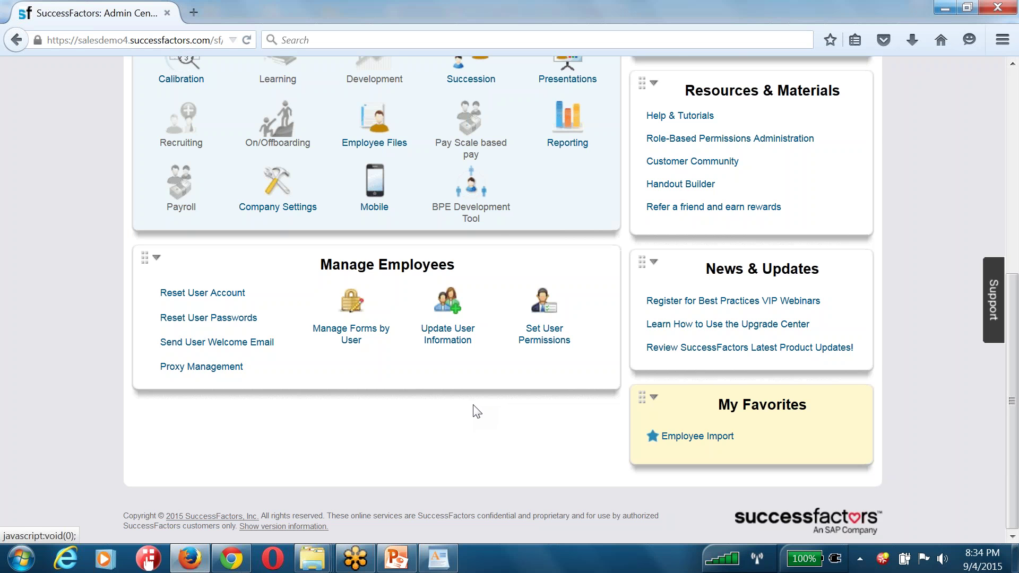
scroll(476, 411, "up", 7)
left_click_drag(465, 243, 471, 240)
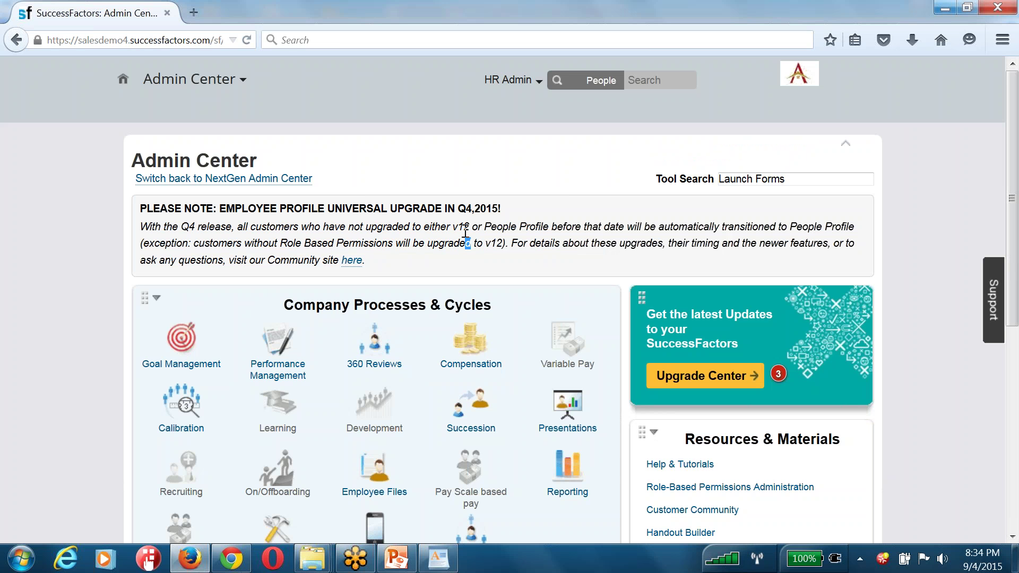
left_click(661, 82)
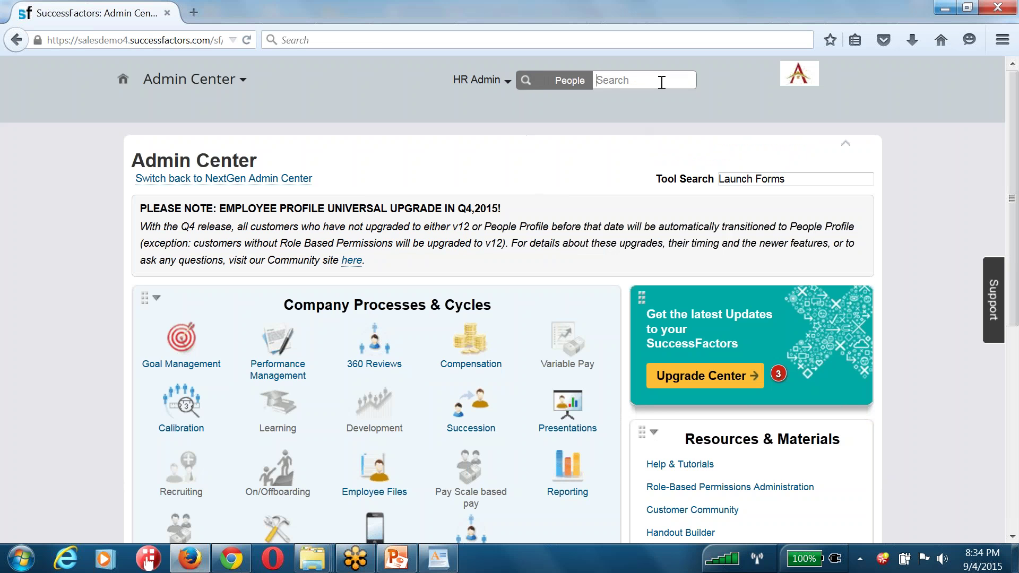
type("rajeev")
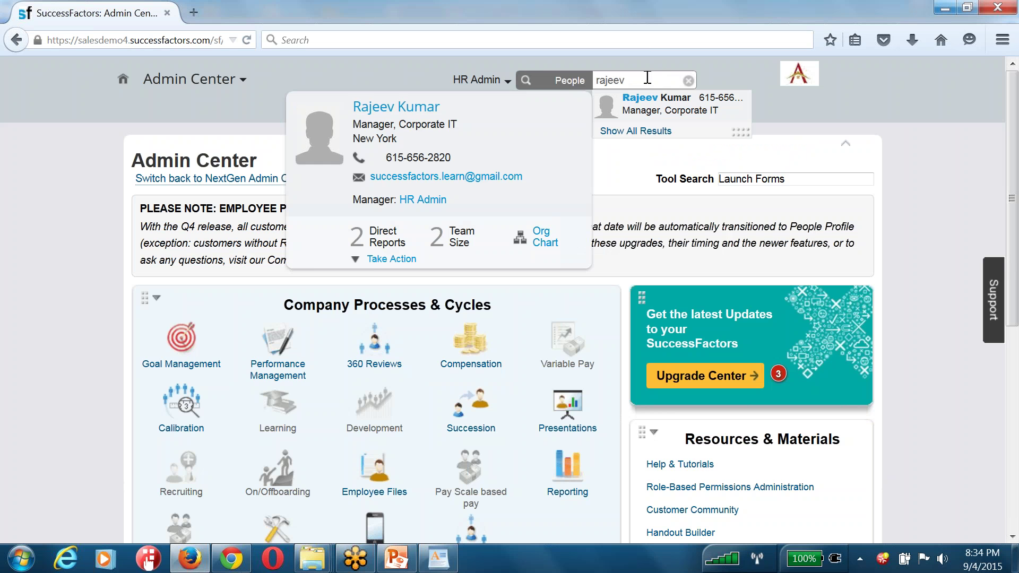
left_click_drag(648, 77, 589, 82)
key("BackSpace")
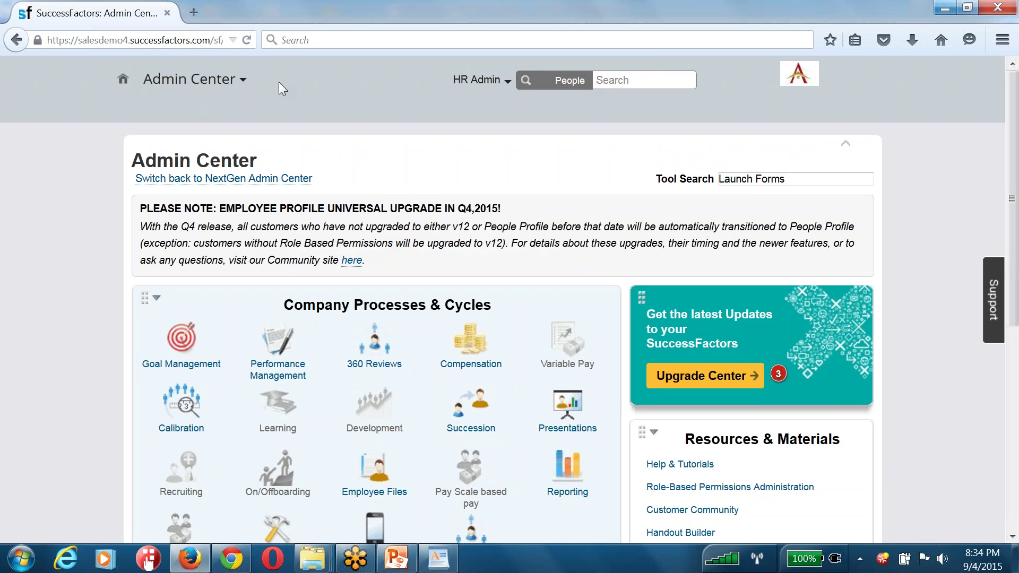
Switch to the Home page, browse its To Do, Links and My Team tiles, then bring up WordPad
left_click(223, 80)
left_click(223, 102)
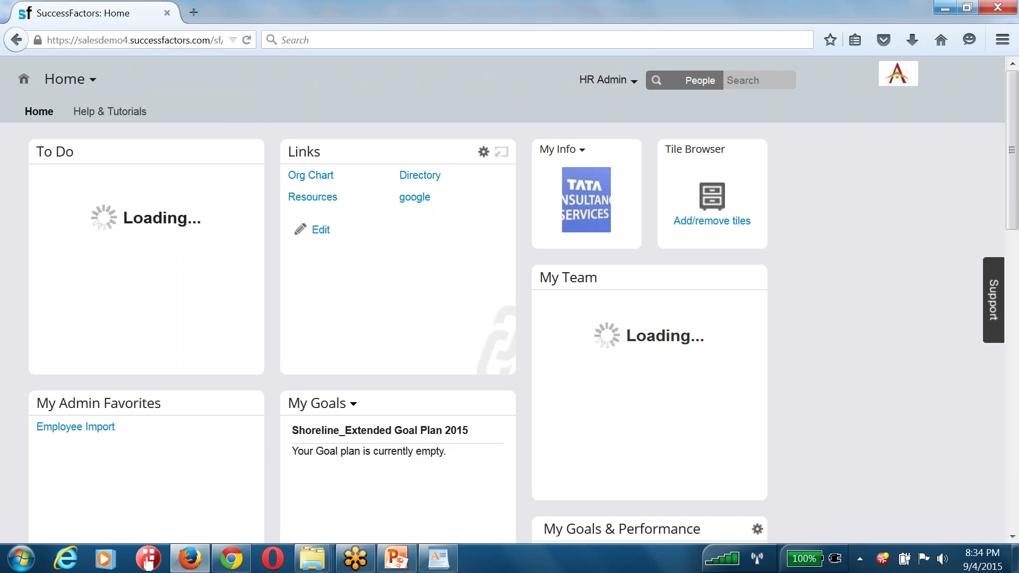
scroll(164, 100, "down", 6)
scroll(210, 180, "down", 6)
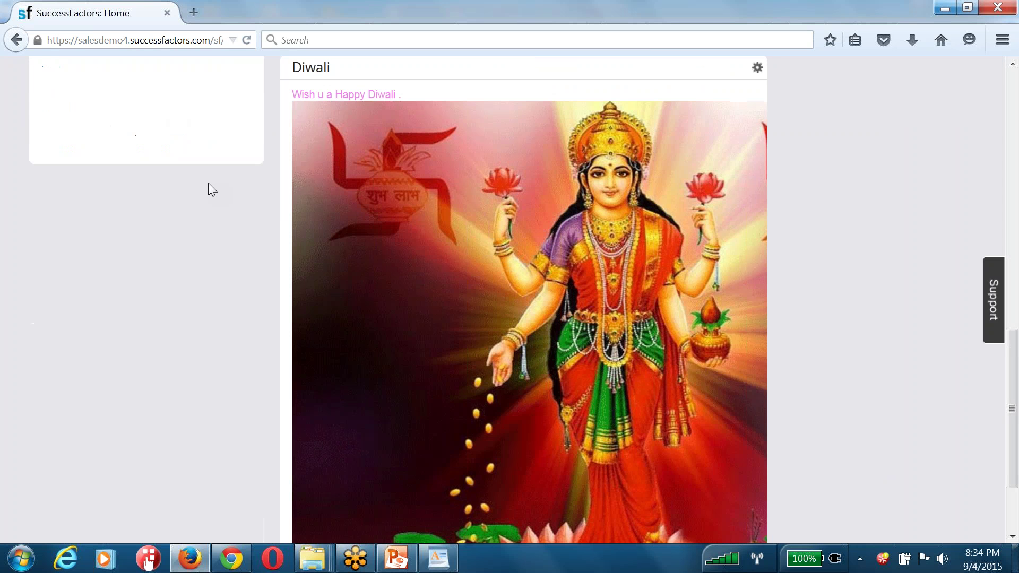
scroll(212, 189, "up", 11)
scroll(209, 190, "up", 3)
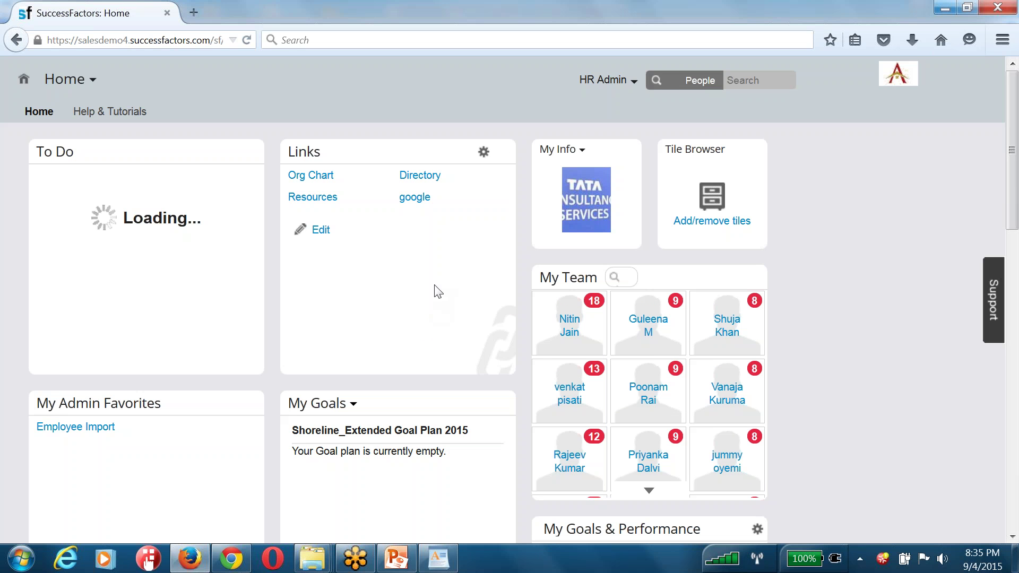
scroll(97, 344, "down", 10)
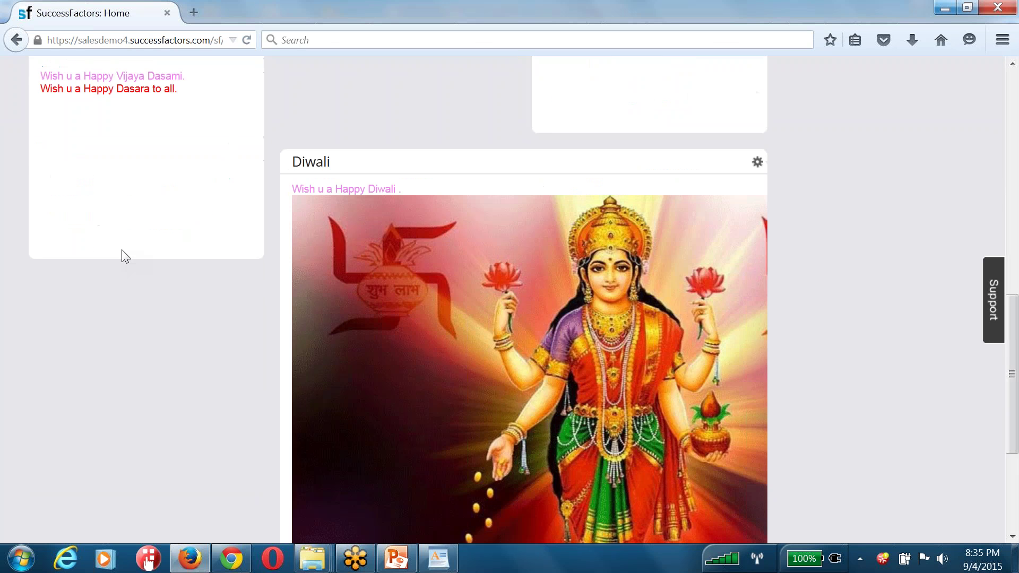
scroll(223, 301, "down", 3)
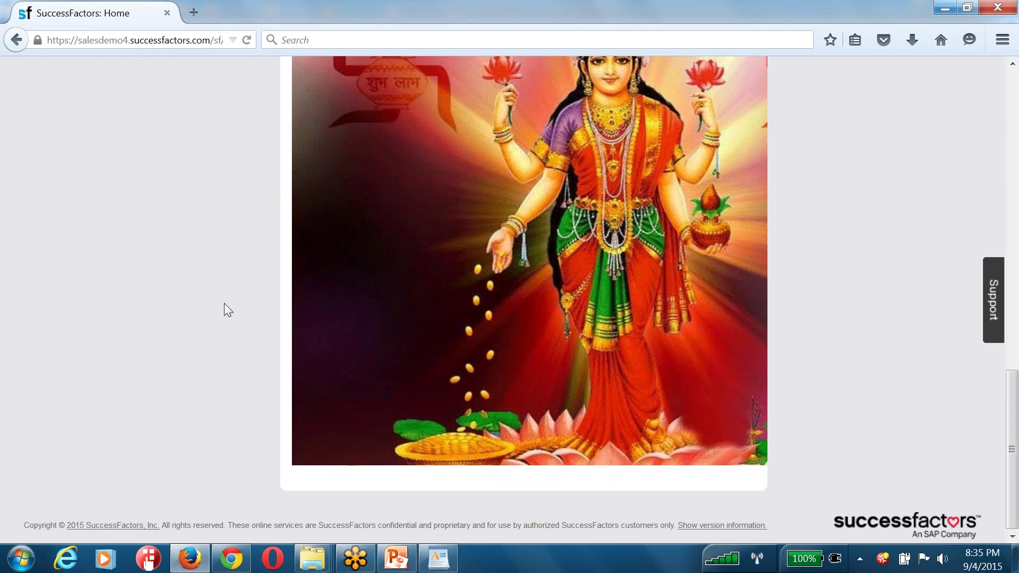
scroll(224, 303, "up", 12)
scroll(476, 296, "up", 5)
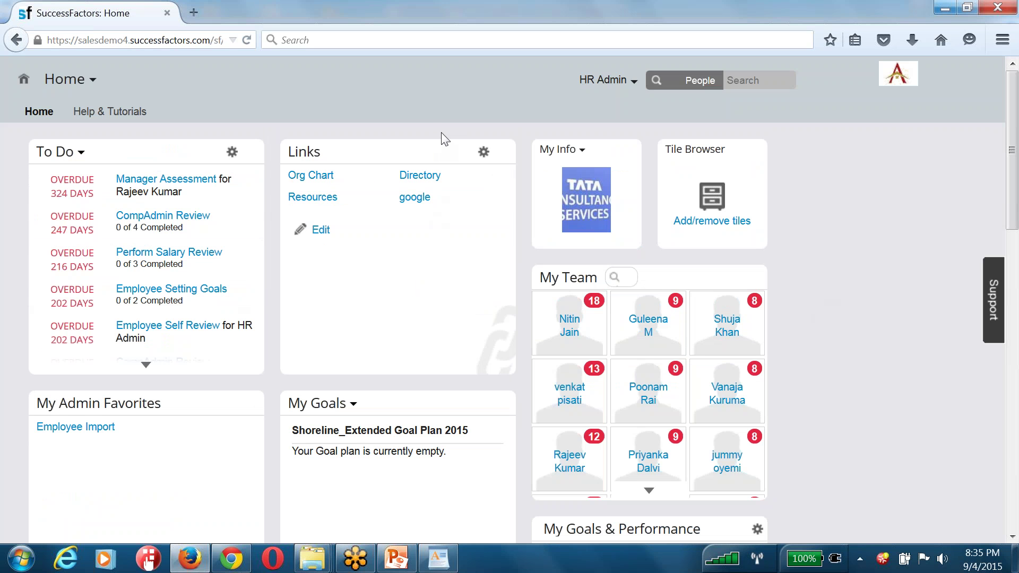
left_click(438, 558)
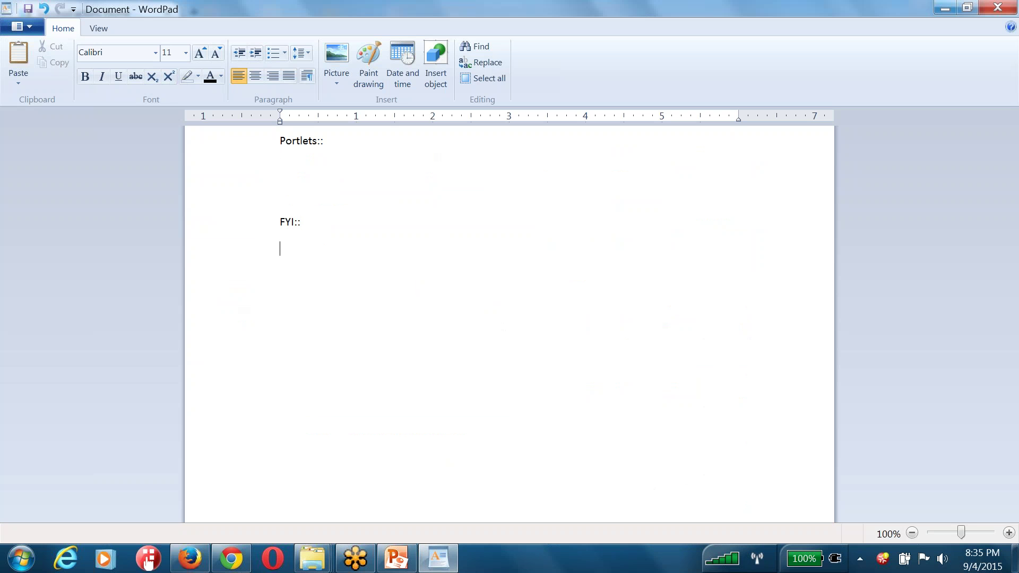
Note 'Instance :: Front end System - All configuration.' and Provisioning as one-time module activation
type("nstance ::")
type("Front end System")
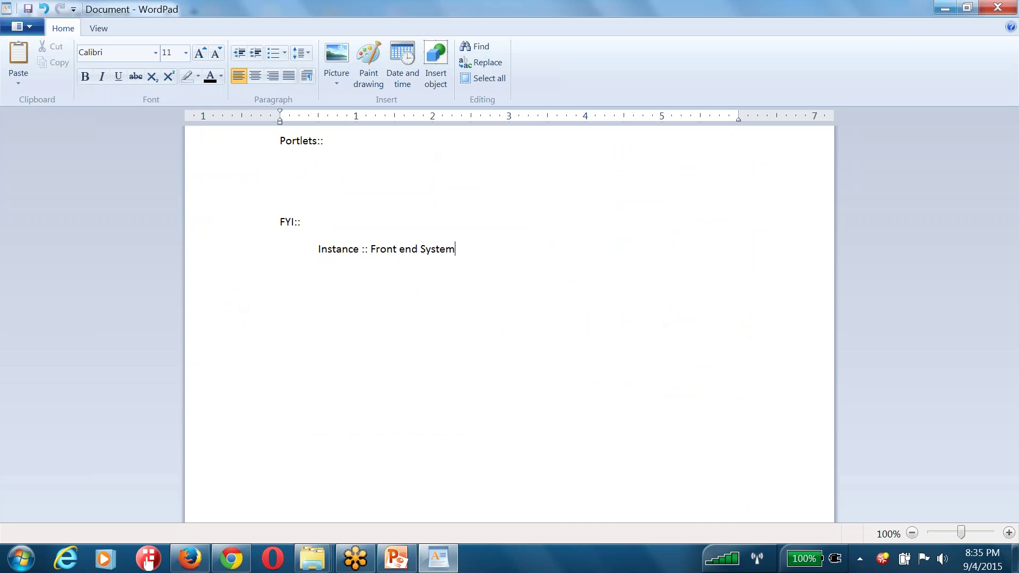
key("alt+Tab")
scroll(495, 200, "down", 10)
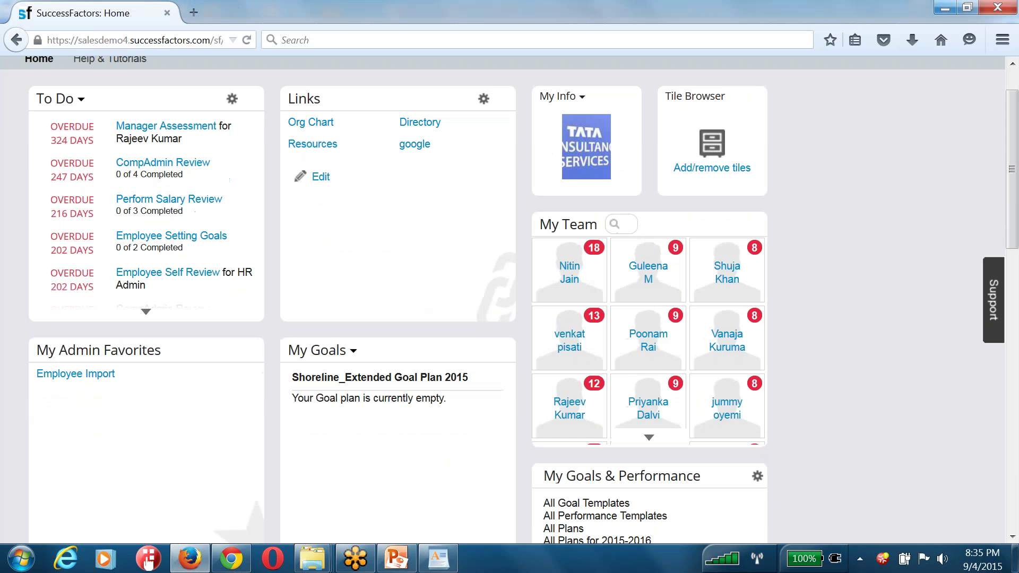
key("alt+Tab")
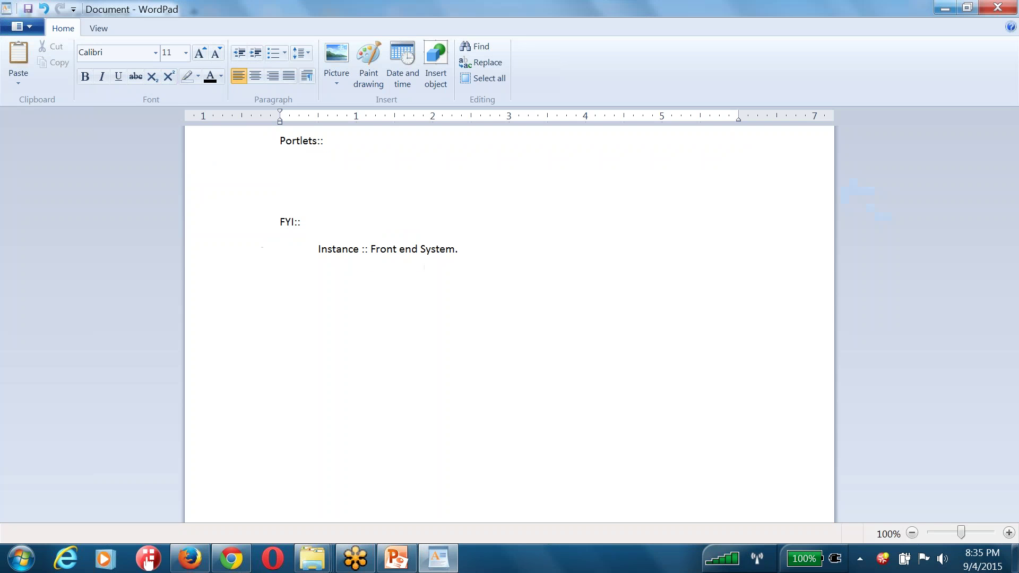
key("BackSpace")
type("- ")
type("All configurati")
type("on.")
type("Provisioning S")
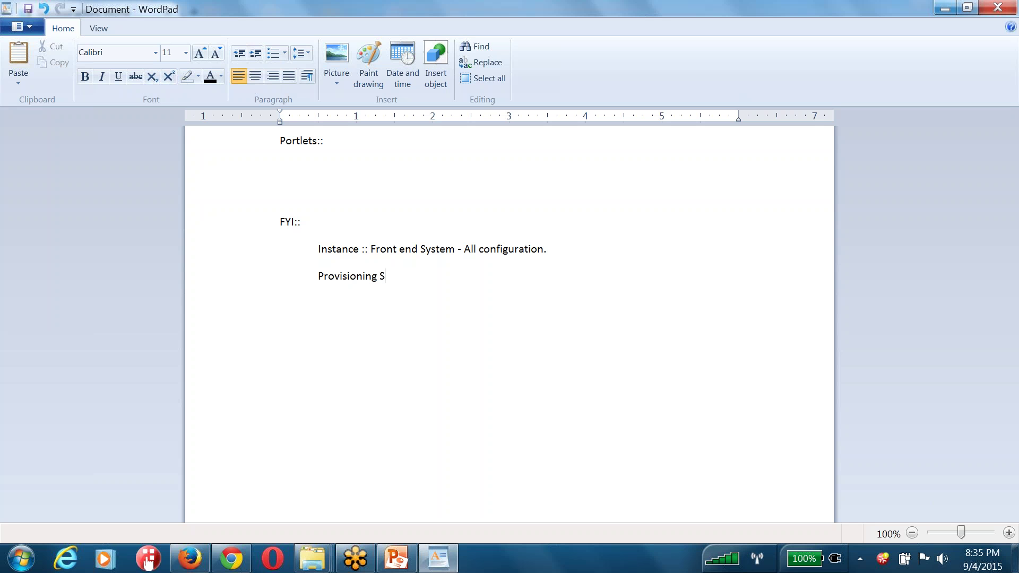
type("Ystem:: Activating the modul")
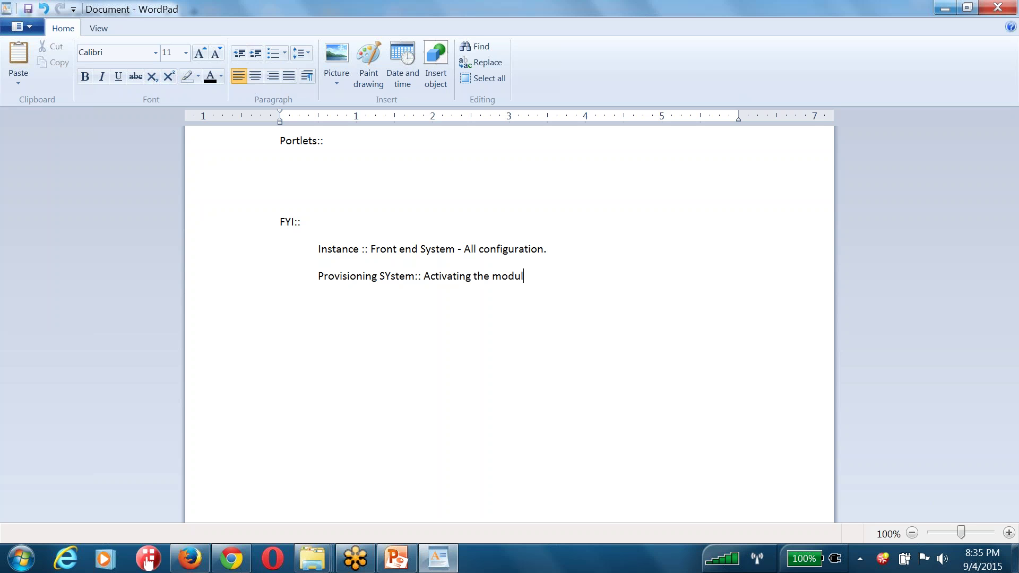
type("es as a one time activity.")
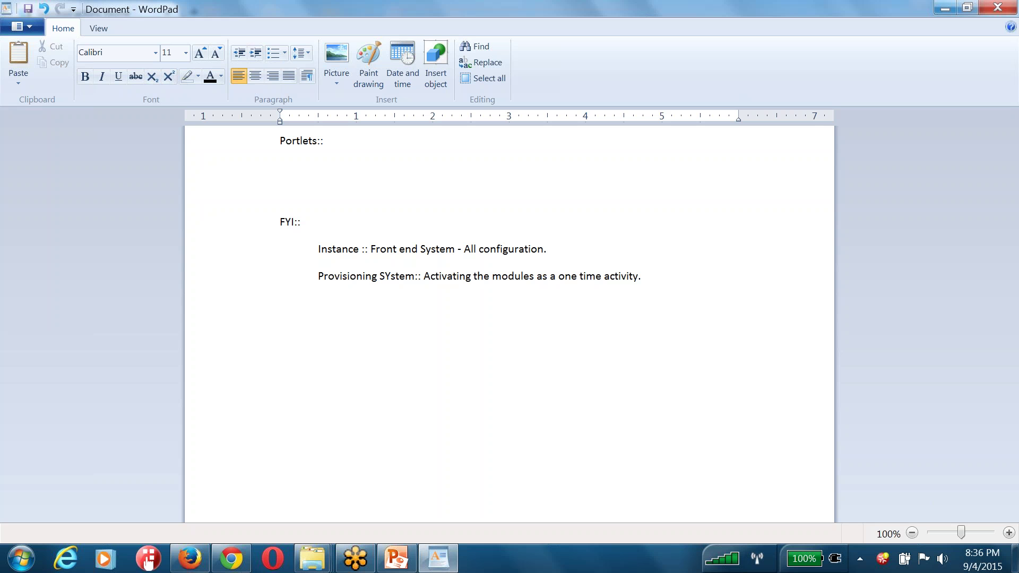
key("Return")
Load the Provisioning login page by appending /pr to the base SuccessFactors address
mouse_move(232, 565)
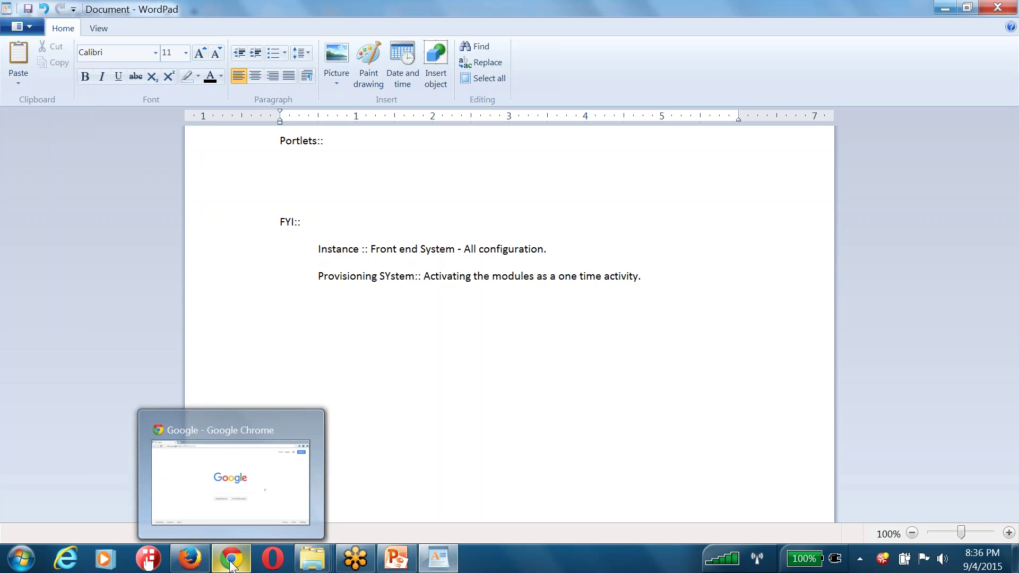
left_click(189, 558)
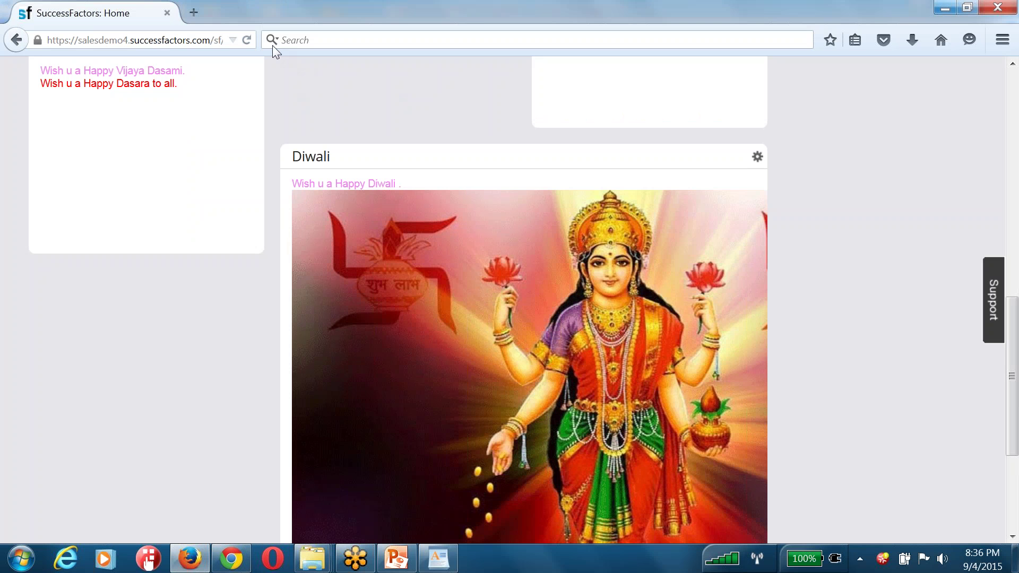
left_click(213, 42)
type("https://salesdemo4.successfactors.com")
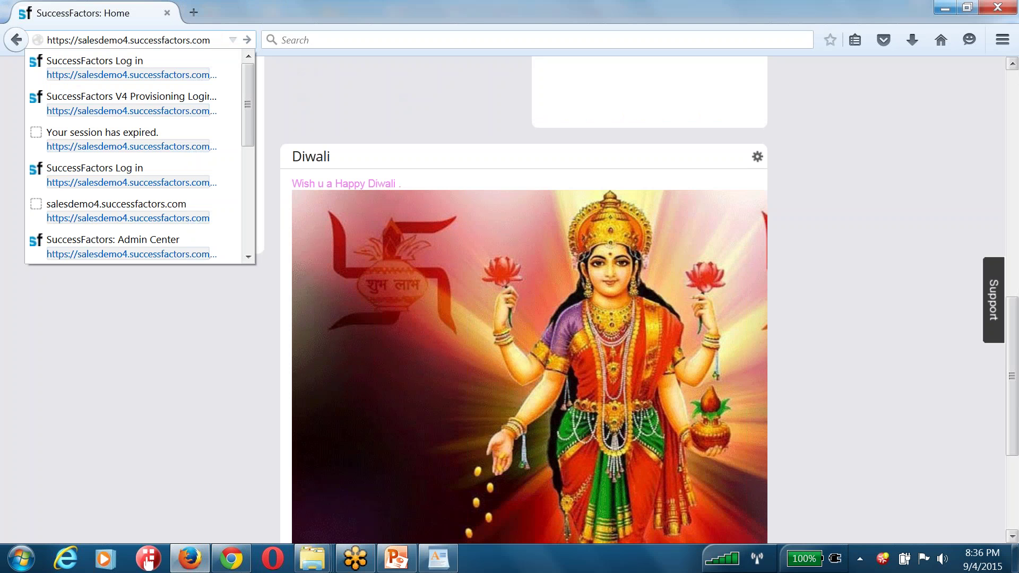
type("/provisioning_login")
key("Return")
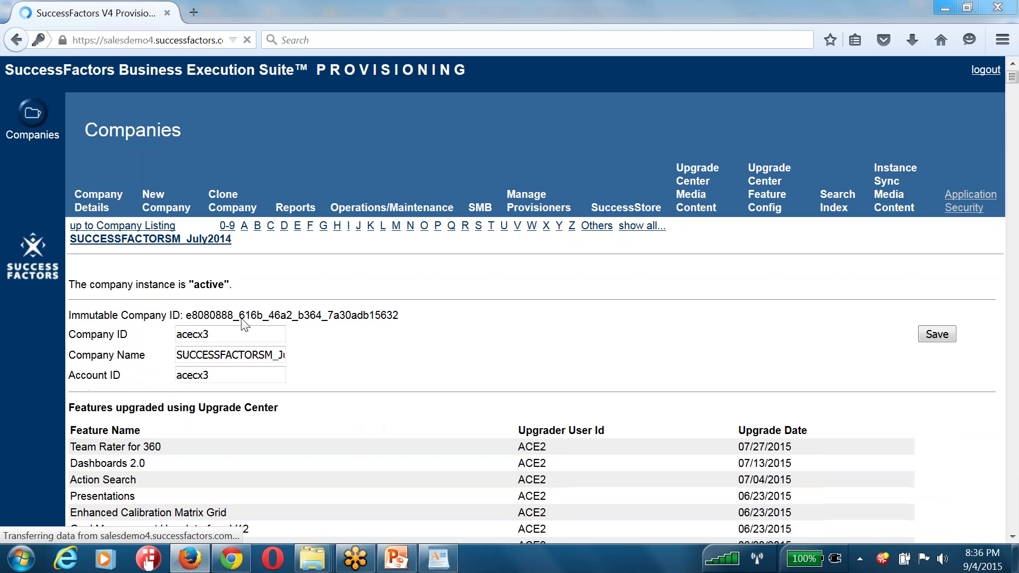
Open the company's settings page and scroll through its feature list
left_click(200, 238)
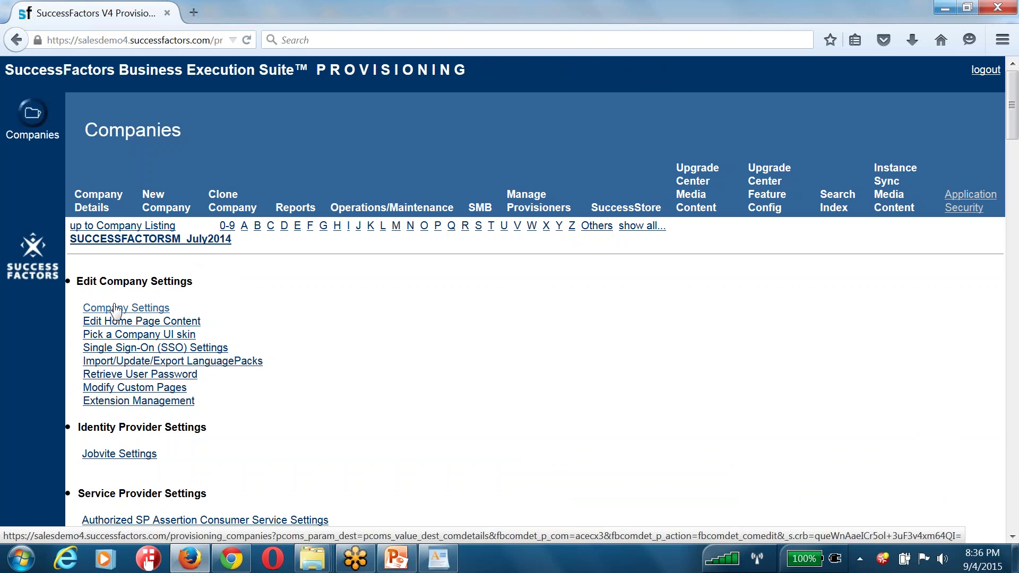
left_click(115, 310)
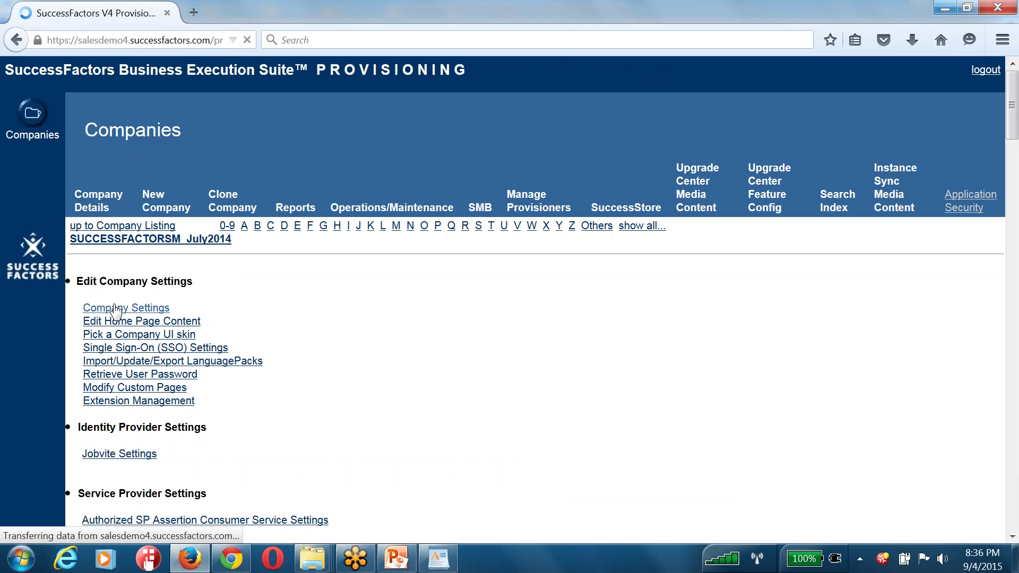
scroll(115, 310, "down", 2)
scroll(127, 297, "down", 20)
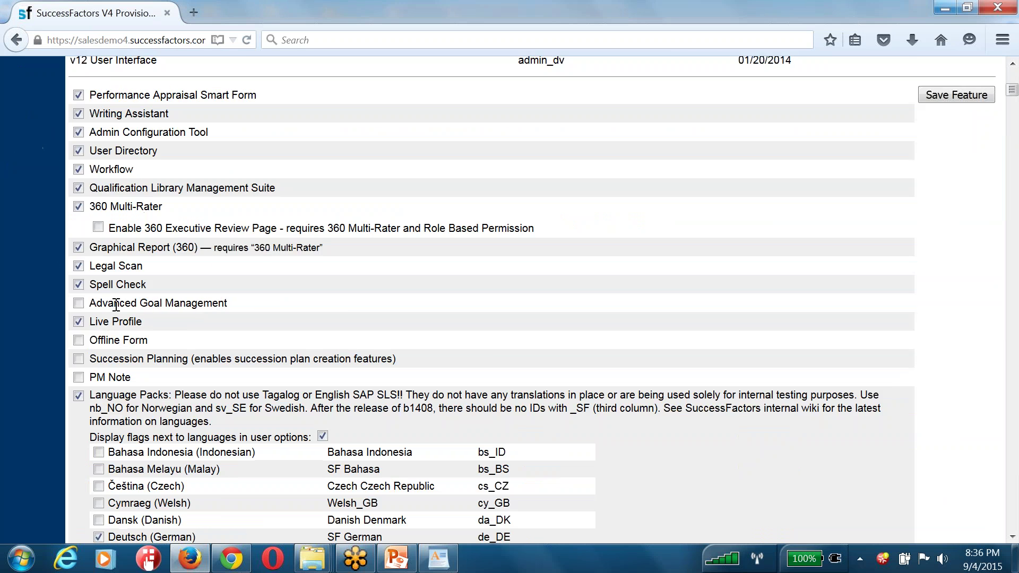
scroll(130, 239, "down", 3)
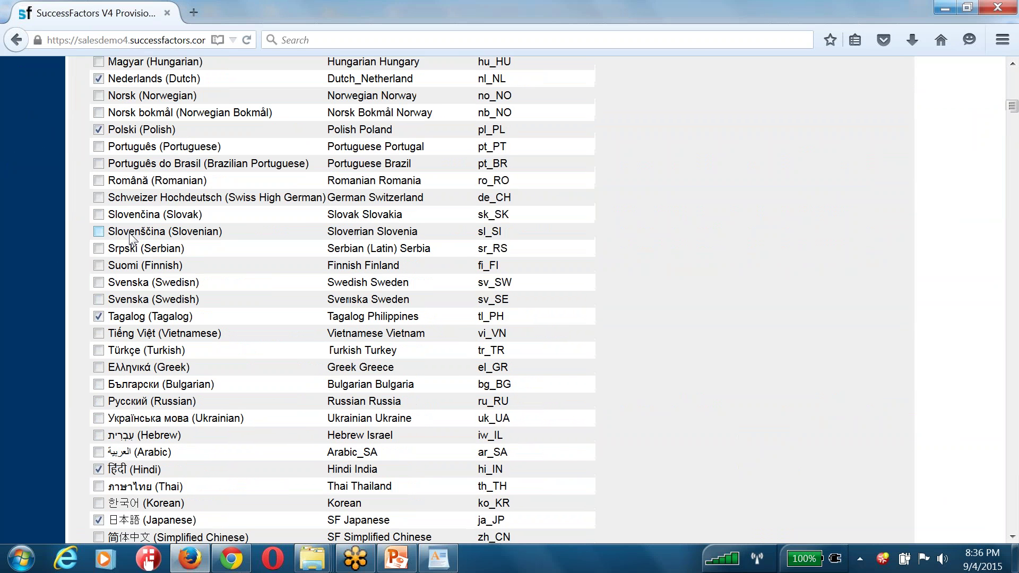
Search the page for 'Compensation' and toggle the Compensation Management feature checkbox
key("ctrl+f")
type("Compensation")
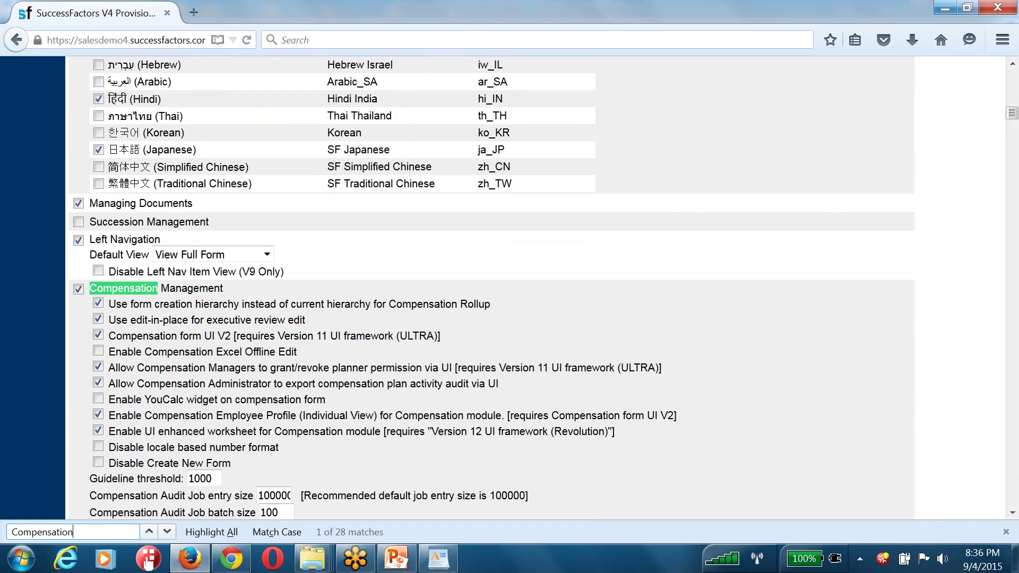
left_click_drag(226, 289, 93, 291)
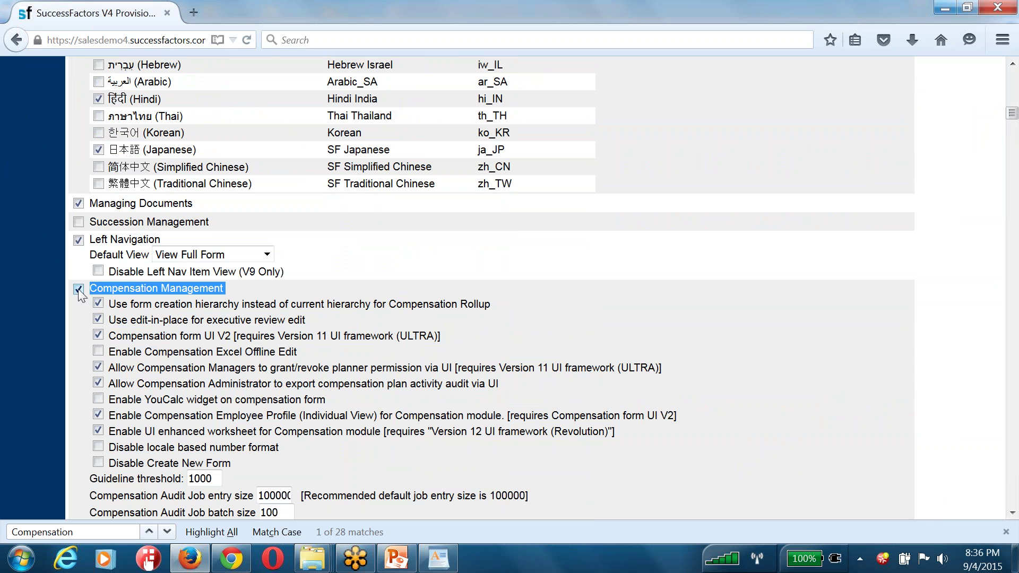
left_click(79, 292)
scroll(654, 323, "up", 20)
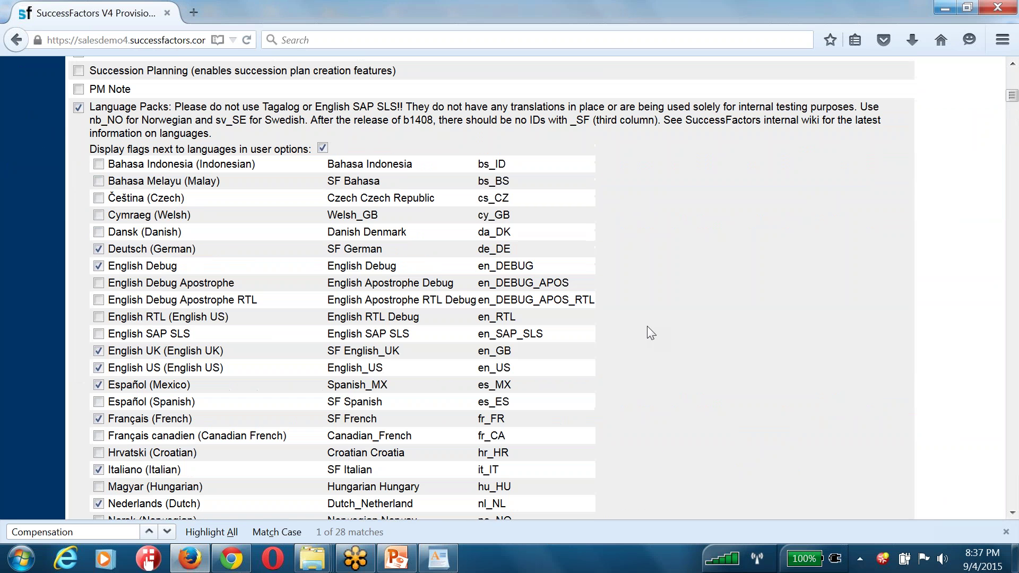
scroll(943, 289, "down", 5)
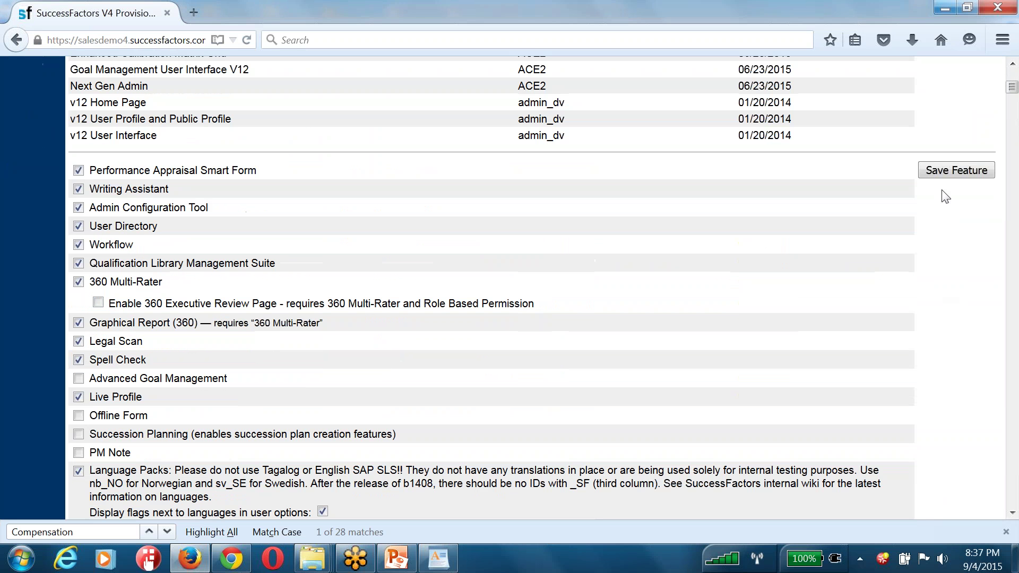
Save the feature settings and confirm the changes by entering the company ID
left_click(940, 169)
left_click(486, 308)
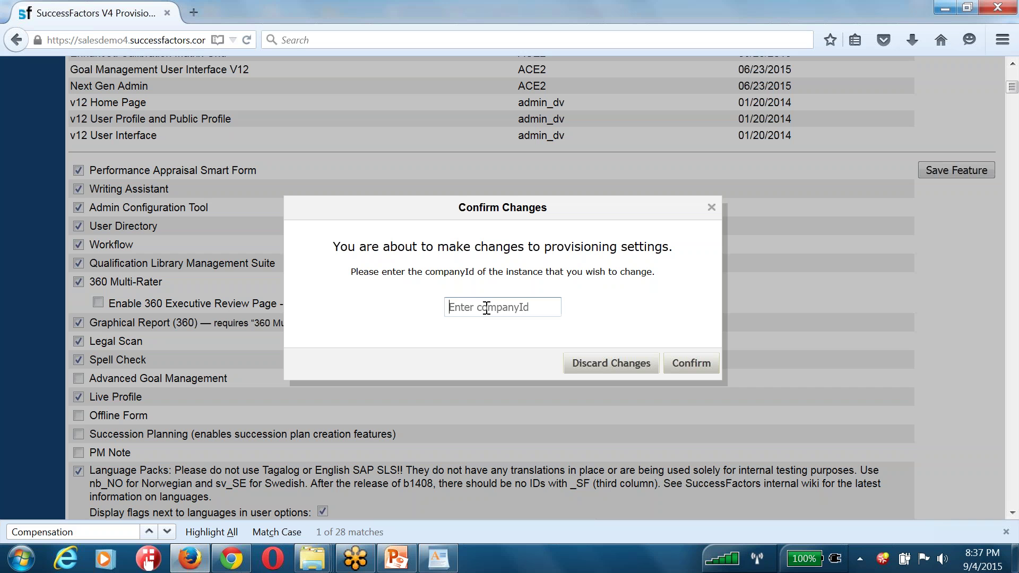
type("acecx3")
key("Return")
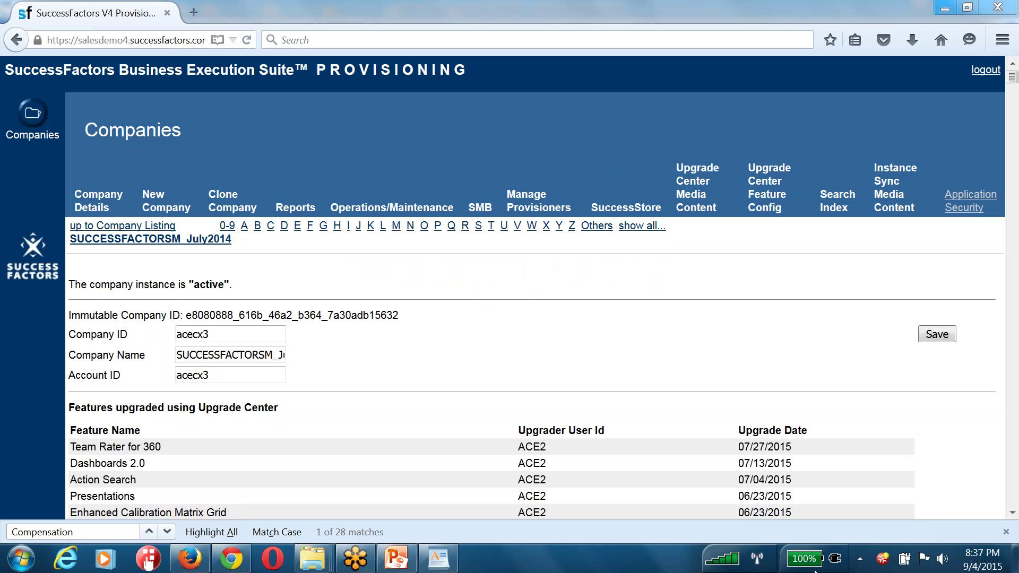
mouse_move(812, 563)
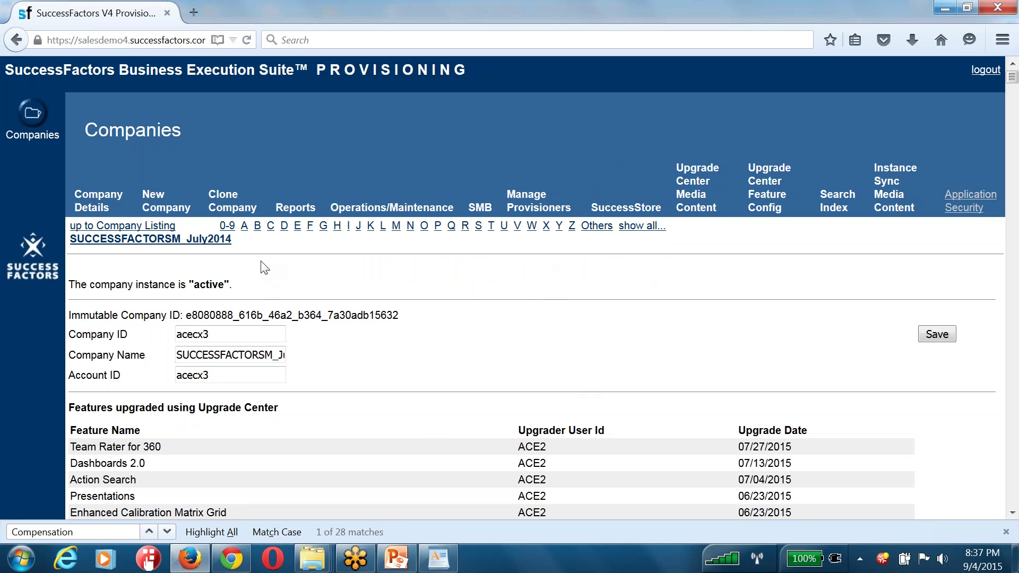
Change the page address path to 'login' and load the SuccessFactors login page
left_click(125, 40)
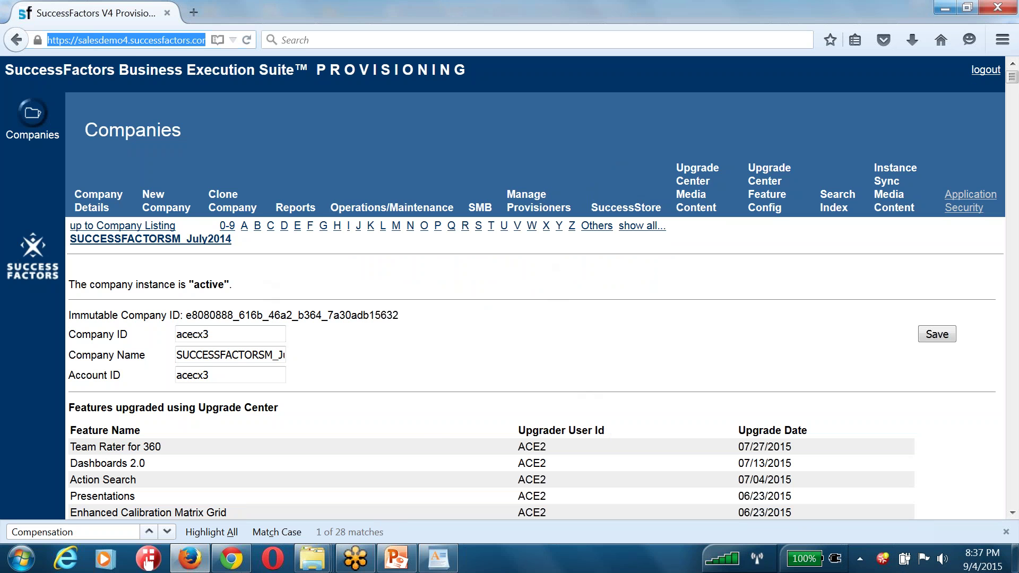
key("End")
key("shift+Home")
key("shift+Right")
key("shift+Right")
key("shift+Right")
key("shift+Right")
key("shift+Right")
key("shift+Right")
key("shift+Right")
key("shift+Right")
key("shift+Right")
key("shift+Right")
key("shift+Right")
key("shift+Right")
key("shift+Right")
key("shift+Right")
key("shift+Right")
key("shift+Right")
key("shift+Right")
key("shift+Right")
key("shift+Right")
key("shift+Right")
key("shift+Right")
key("shift+Right")
key("shift+Right")
key("shift+Right")
key("shift+Right")
key("shift+Right")
key("shift+Right")
key("shift+Right")
key("shift+Right")
key("shift+Right")
key("shift+Right")
key("shift+Right")
key("shift+Right")
key("shift+Right")
key("shift+Right")
key("shift+Right")
key("shift+Right")
key("shift+Right")
key("shift+Right")
key("shift+Right")
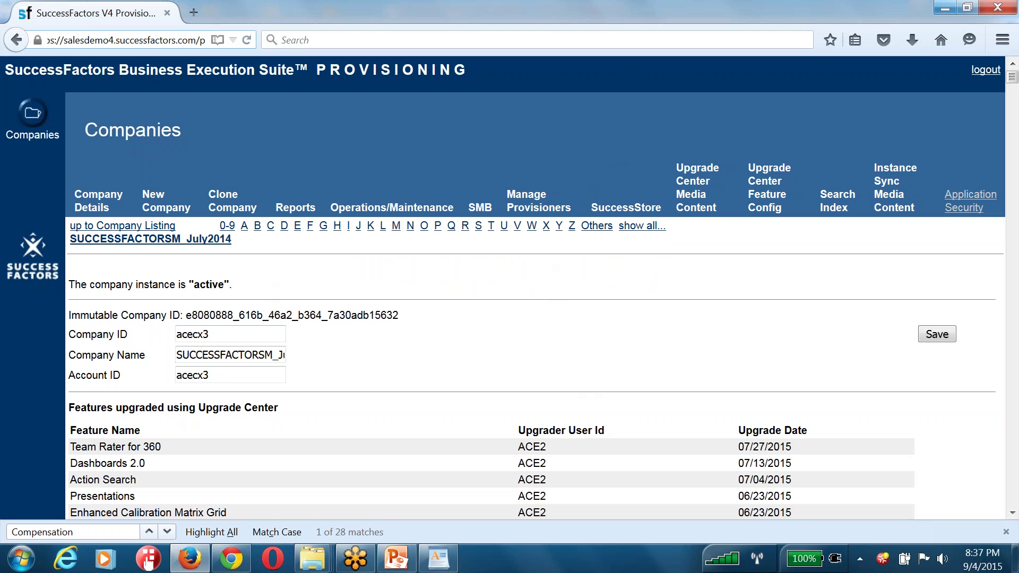
key("shift+Left")
key("shift+Left")
key("shift+Left")
key("shift+Left")
key("shift+Left")
key("shift+Left")
key("shift+Left")
key("shift+Left")
key("shift+Left")
key("shift+Left")
key("shift+Left")
key("shift+Left")
key("shift+Left")
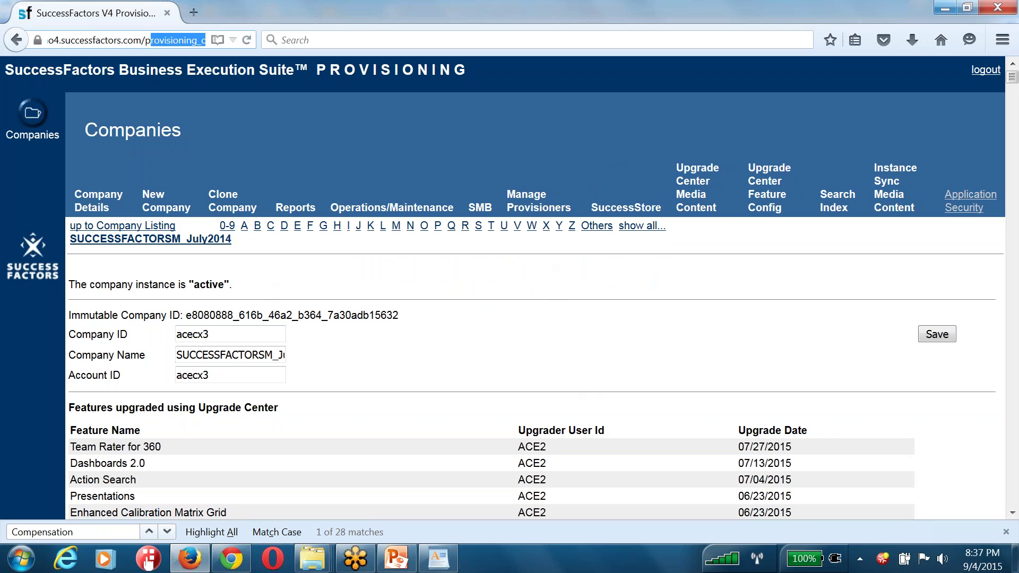
key("BackSpace")
type("login")
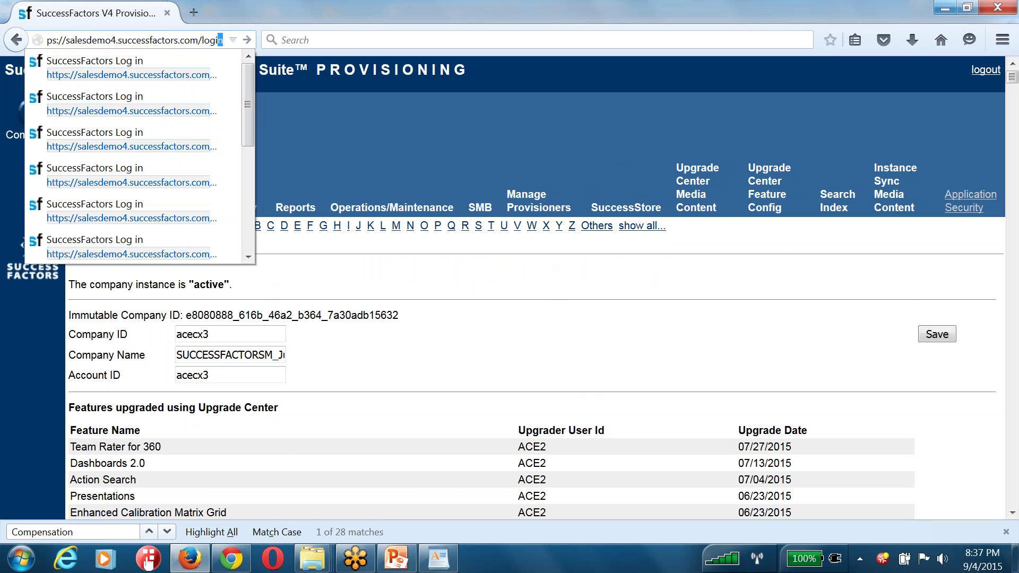
key("Return")
Sign in with the company ID and HR admin credentials, then go to Admin Center
left_click(482, 171)
type("acecx3")
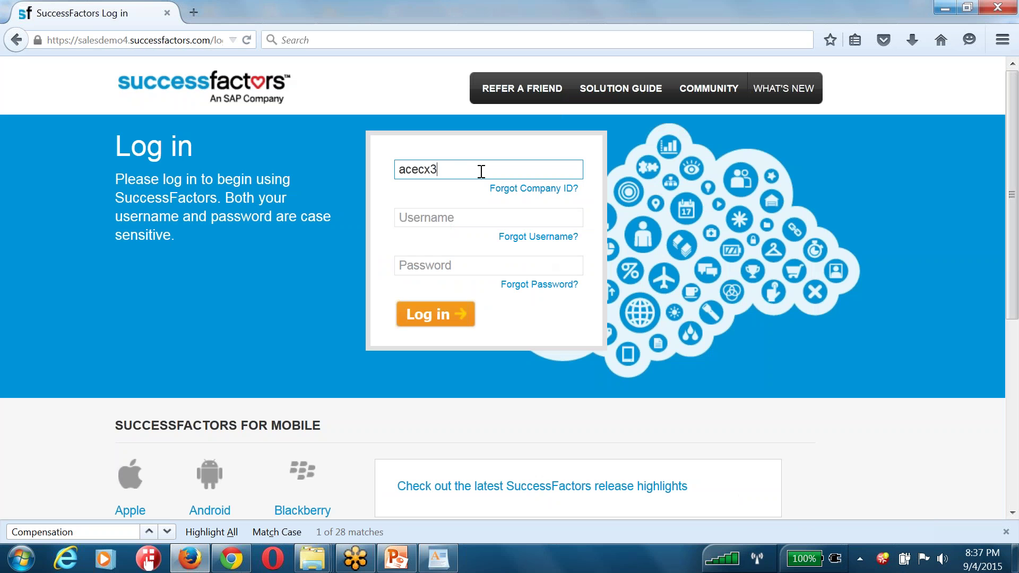
key("Tab")
type("hradmin")
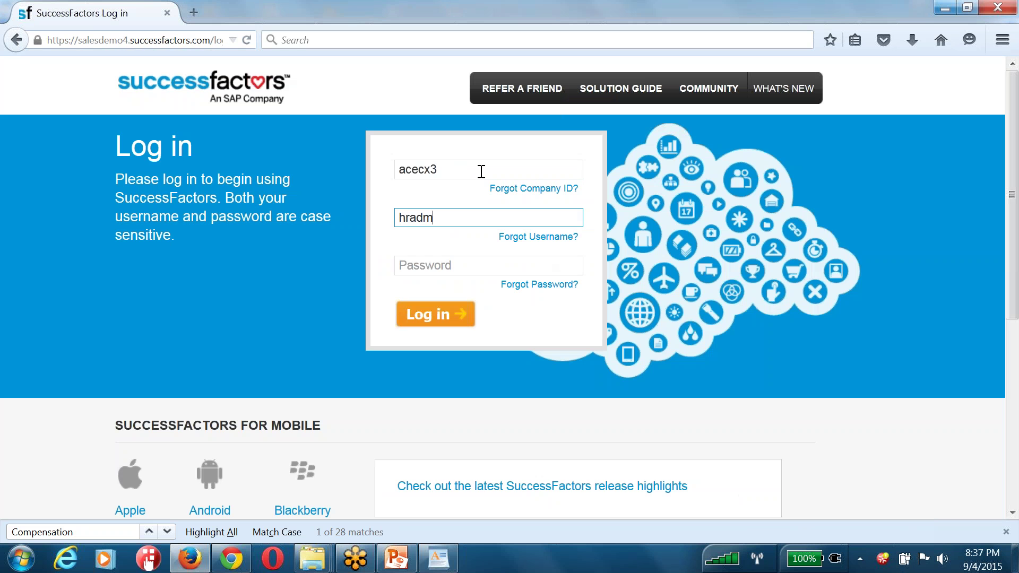
key("Tab")
type("pwd**********")
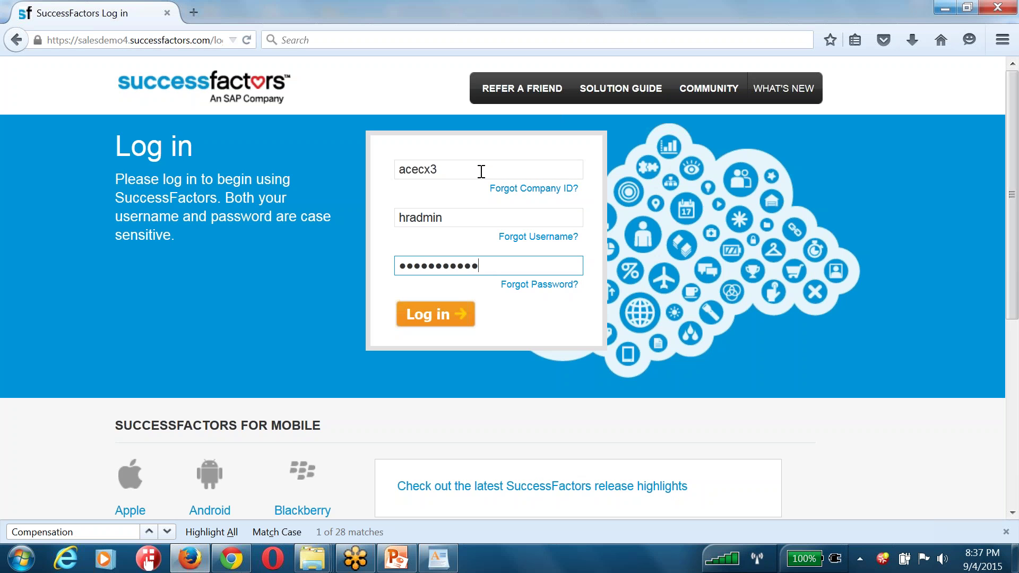
key("Return")
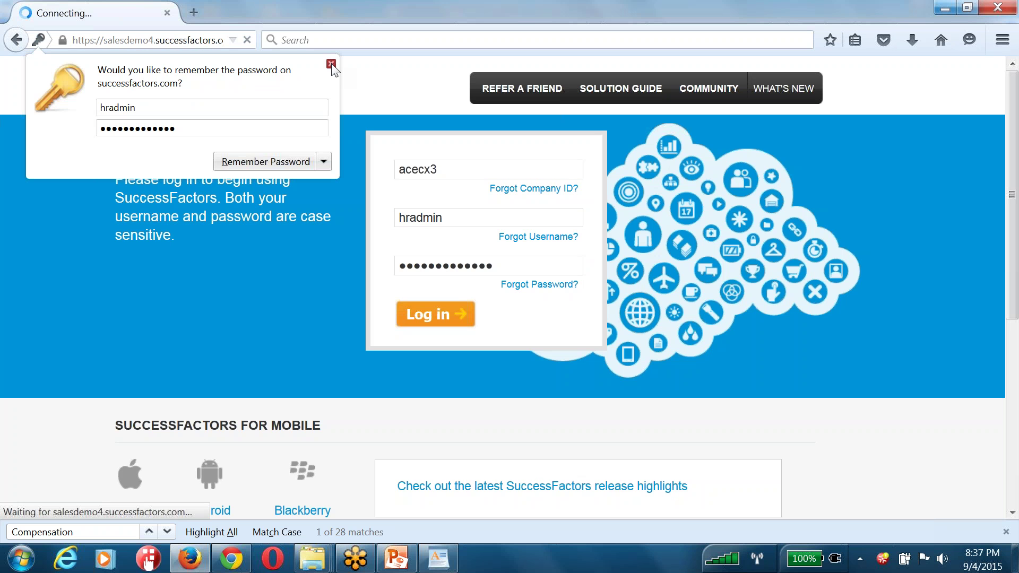
left_click(331, 64)
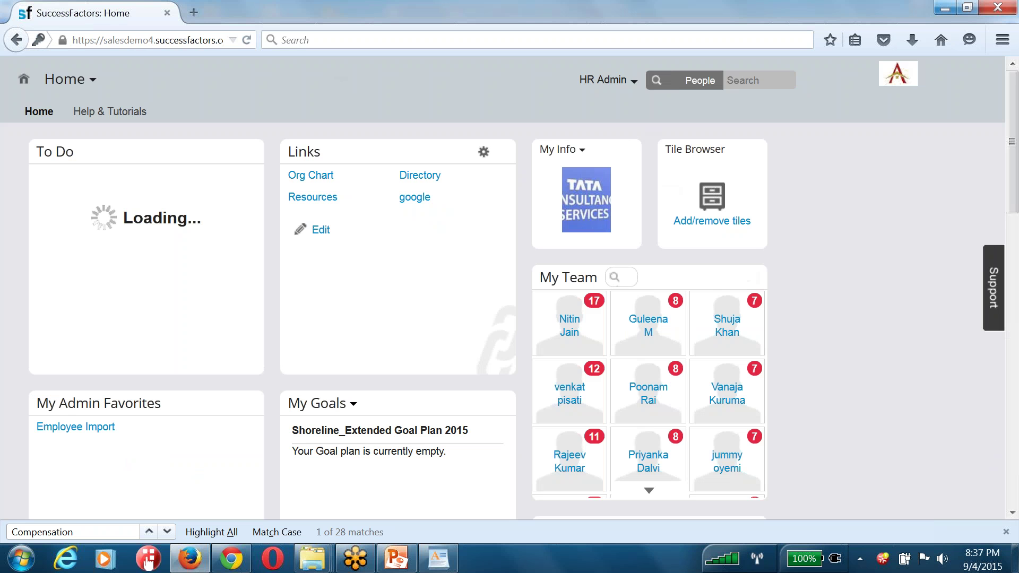
left_click(593, 83)
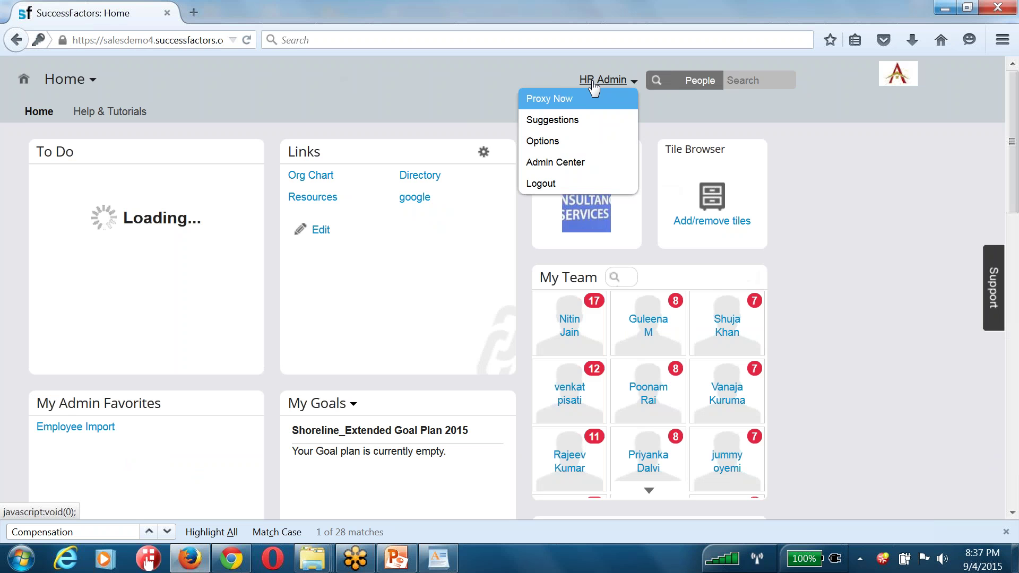
left_click(562, 173)
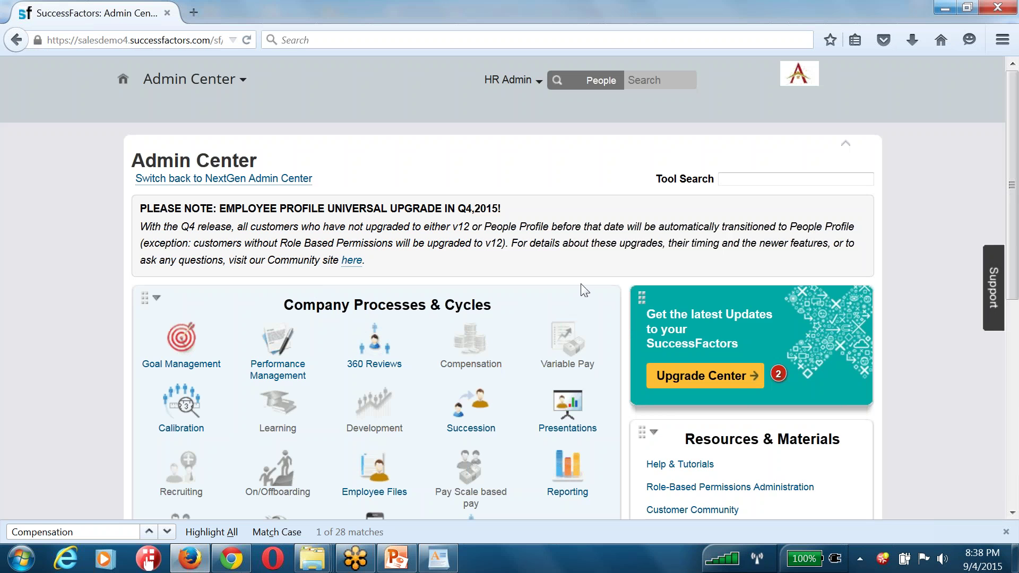
Check the Compensation tile in Admin Center, which reports Compensation is not licensed
scroll(560, 255, "down", 5)
left_click(478, 179)
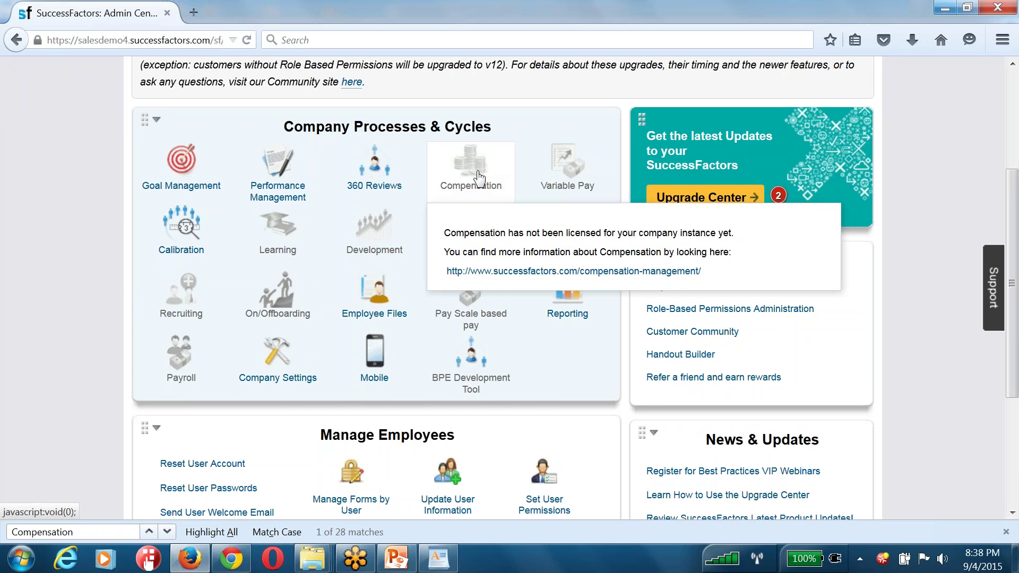
left_click_drag(472, 232, 695, 271)
left_click(494, 184)
left_click(494, 184)
scroll(573, 271, "up", 5)
left_click(191, 79)
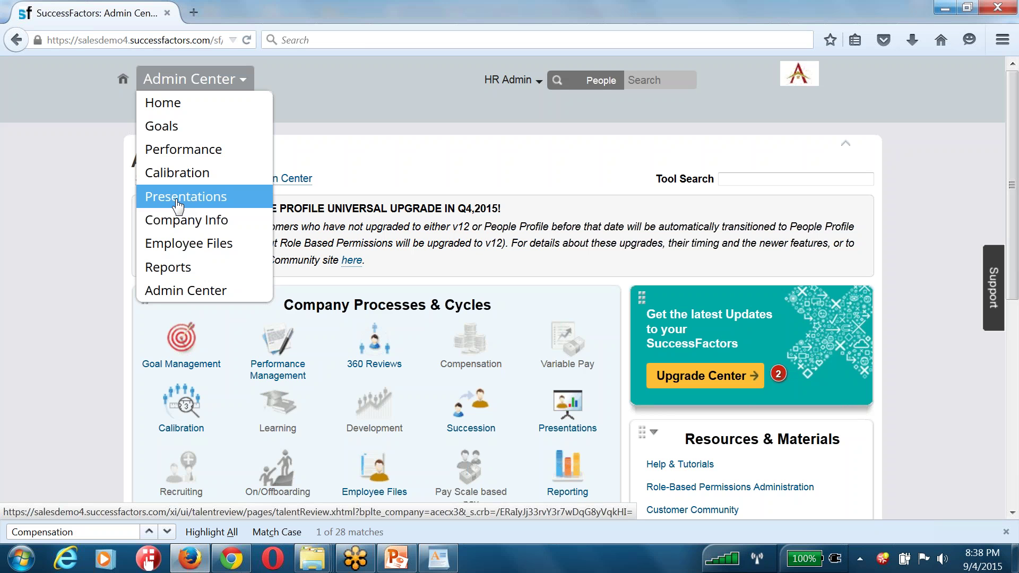
Paste the Provisioning login address into the address bar and load it
key("ctrl+l")
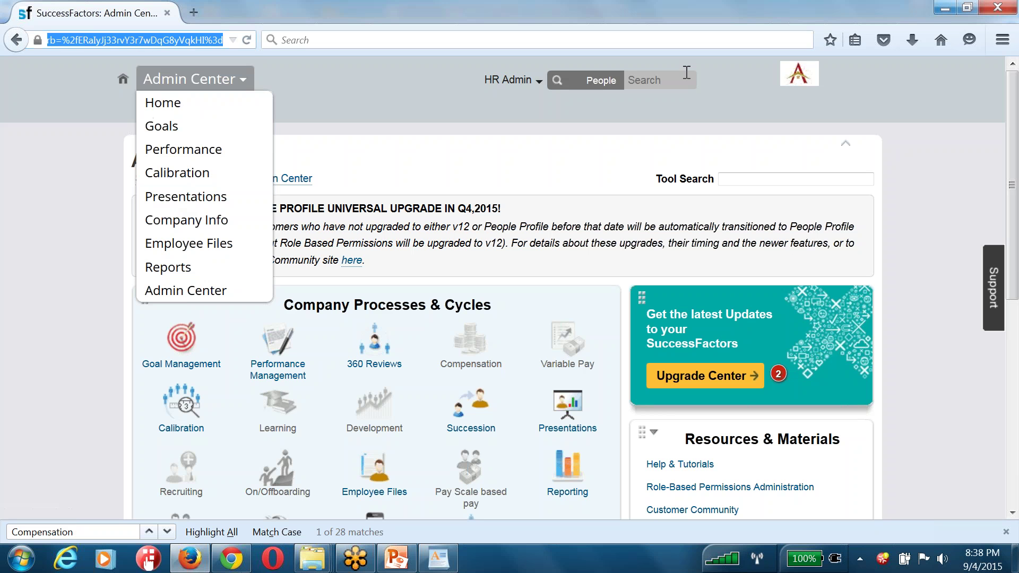
key("ctrl+v")
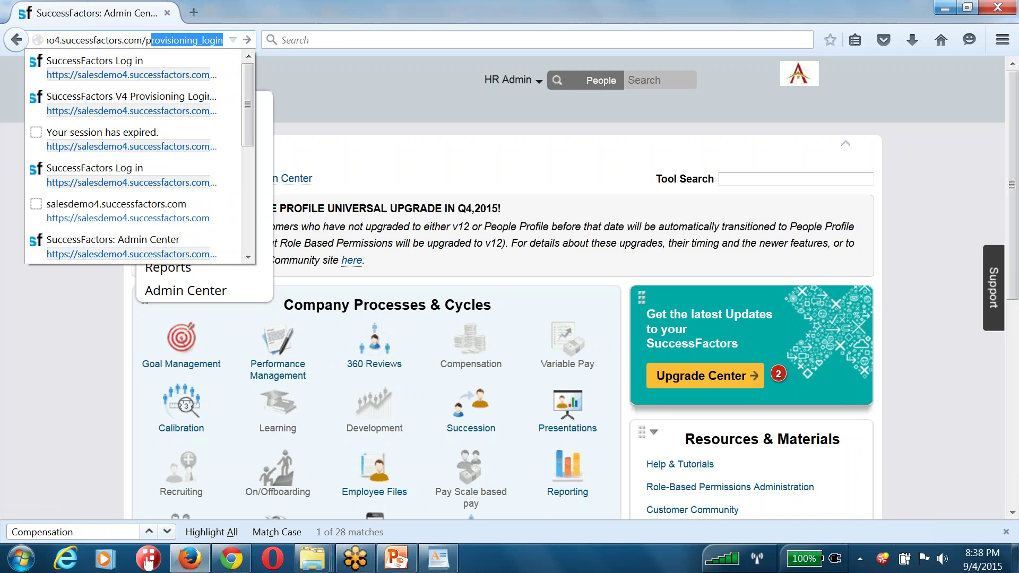
key("Return")
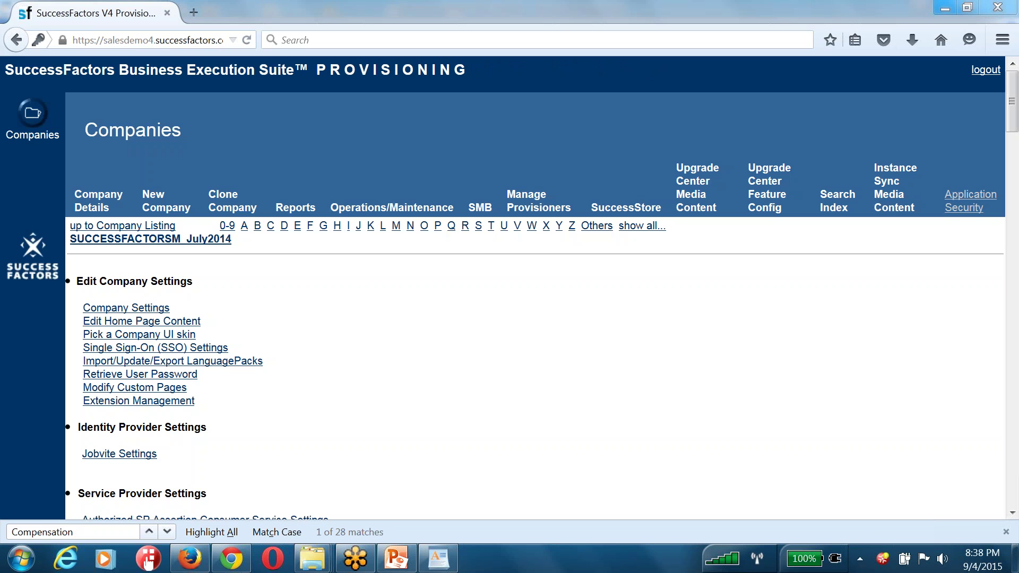
Open the company settings, find Compensation, and turn on Compensation Management
left_click(110, 311)
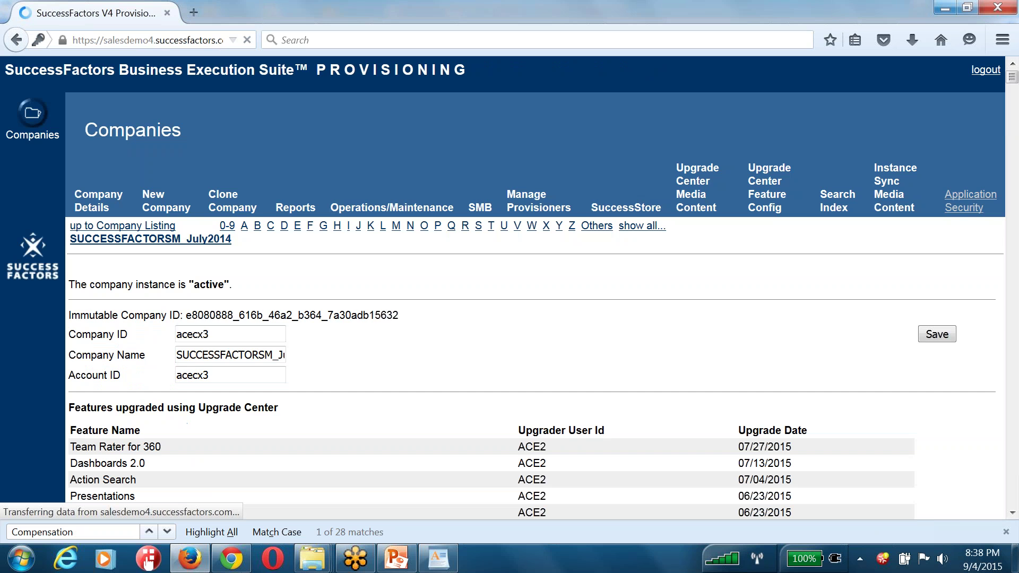
key("ctrl+f")
type("Co")
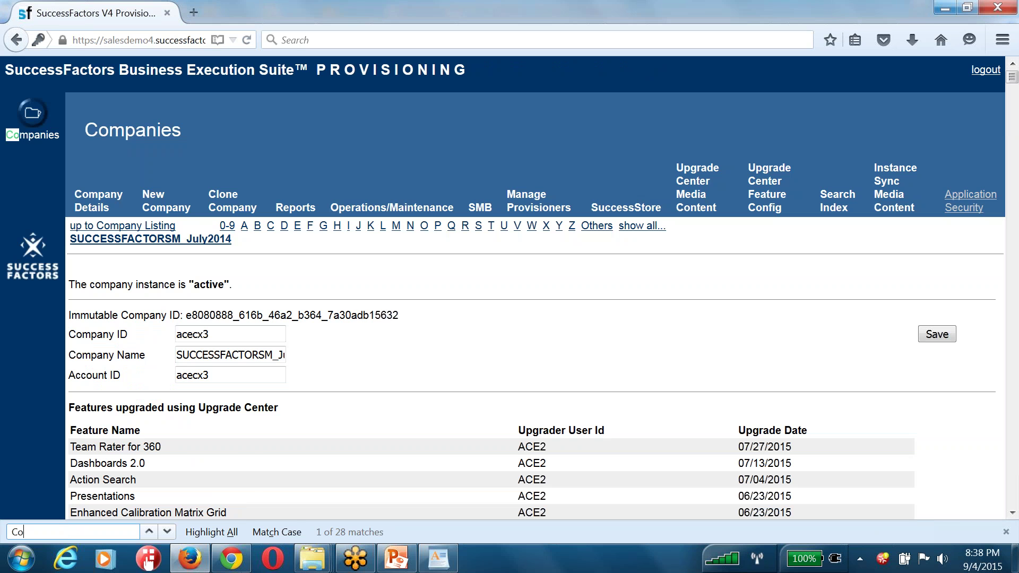
type("mpensation")
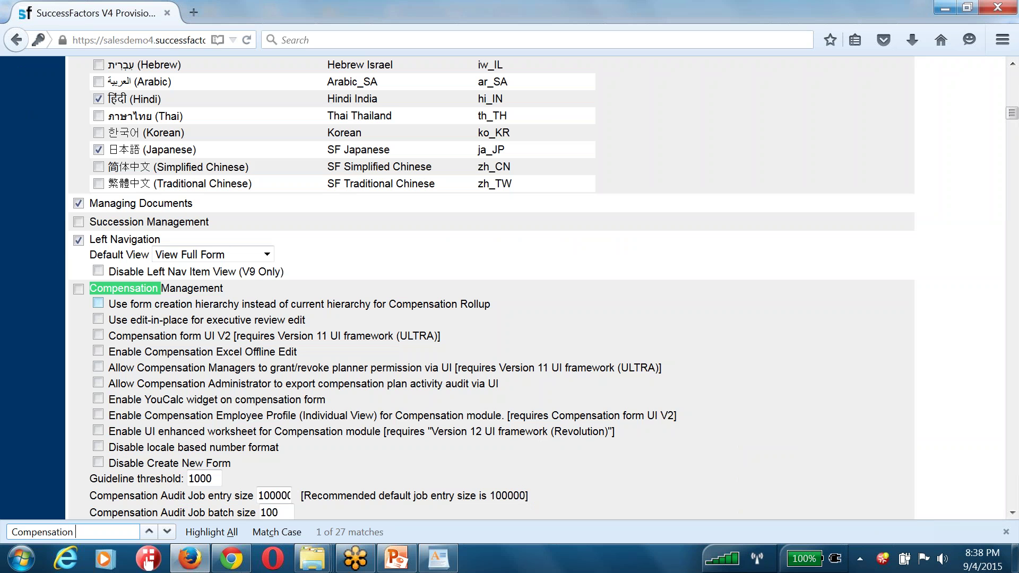
left_click(79, 290)
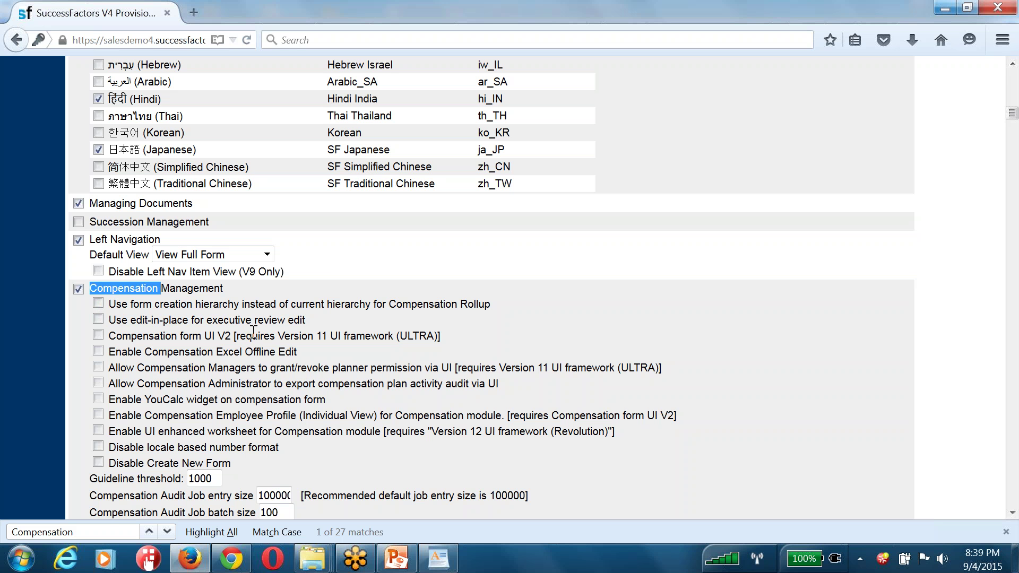
Enable rollup hierarchy, edit-in-place, form UI V2, Excel offline edit, planner permissions and audit export
left_click(98, 303)
left_click(99, 319)
left_click(97, 335)
left_click(97, 351)
left_click(98, 367)
left_click(98, 383)
left_click(98, 431)
left_click(99, 431)
scroll(371, 396, "up", 20)
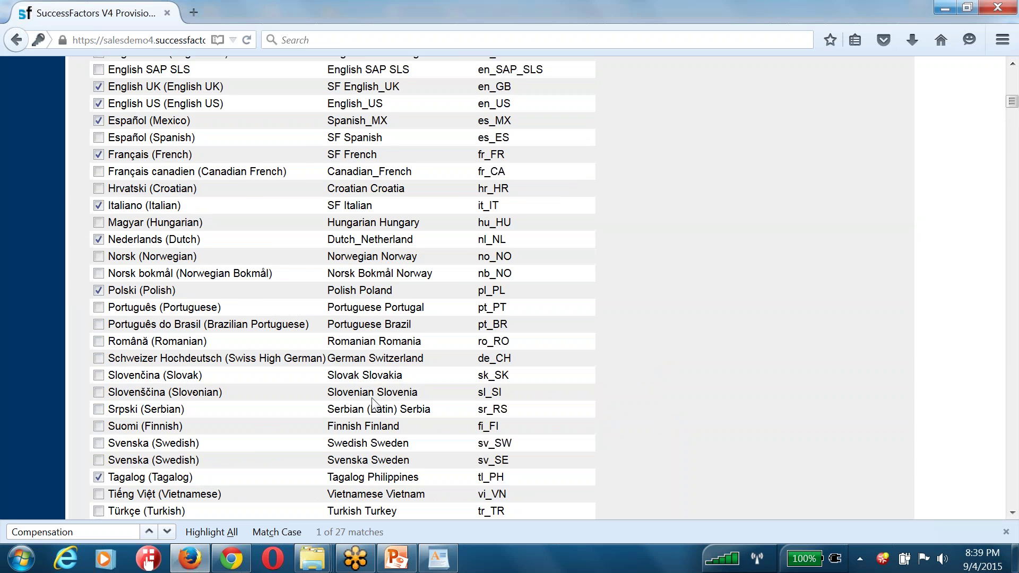
scroll(777, 380, "down", 10)
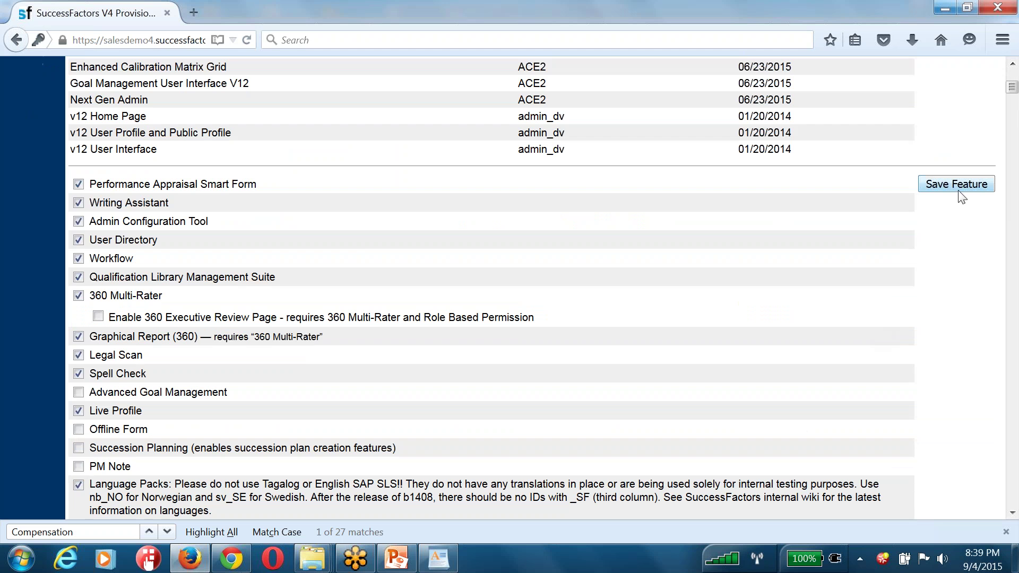
Save the feature settings and confirm them with the company ID
left_click(947, 183)
left_click(455, 311)
type("ace")
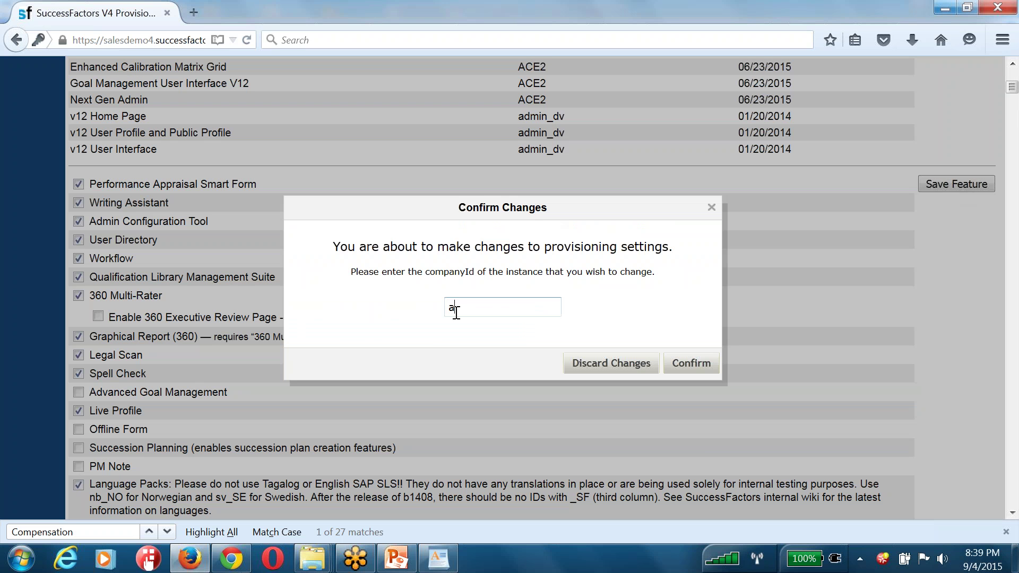
type("cx3")
key("Tab")
key("Tab")
key("Return")
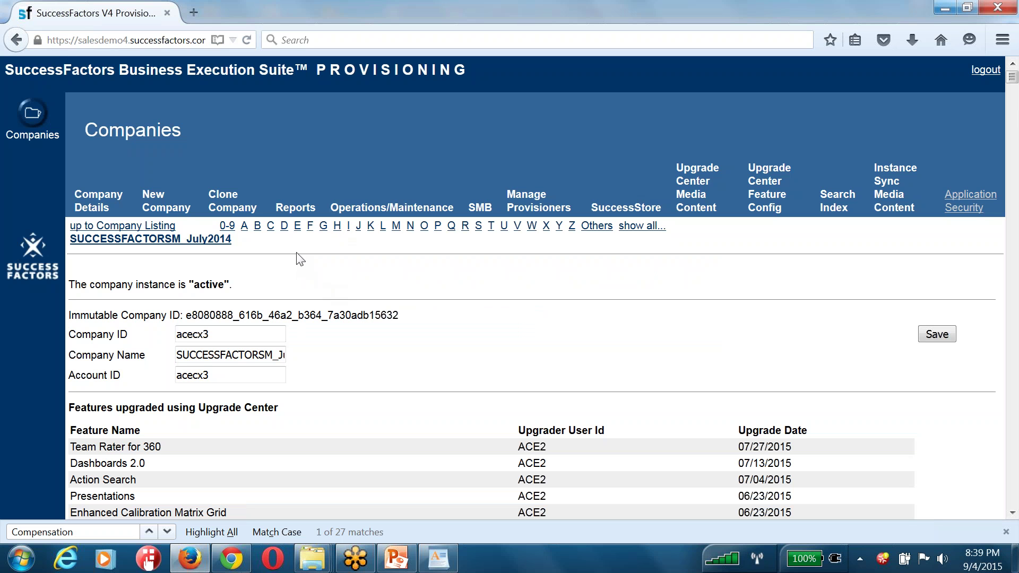
Trim the page address down to the site root and load the login page
left_click(133, 41)
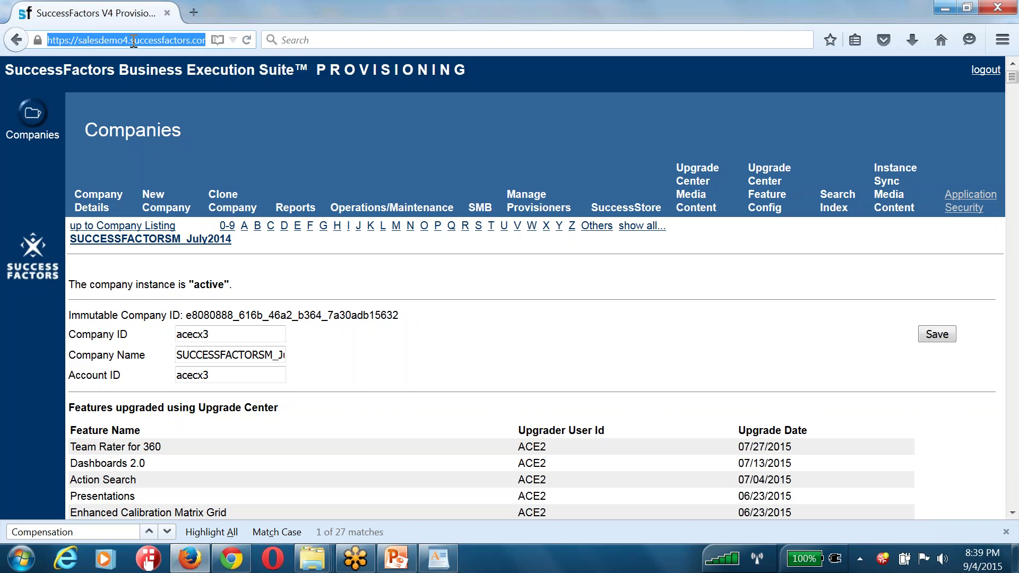
key("Home")
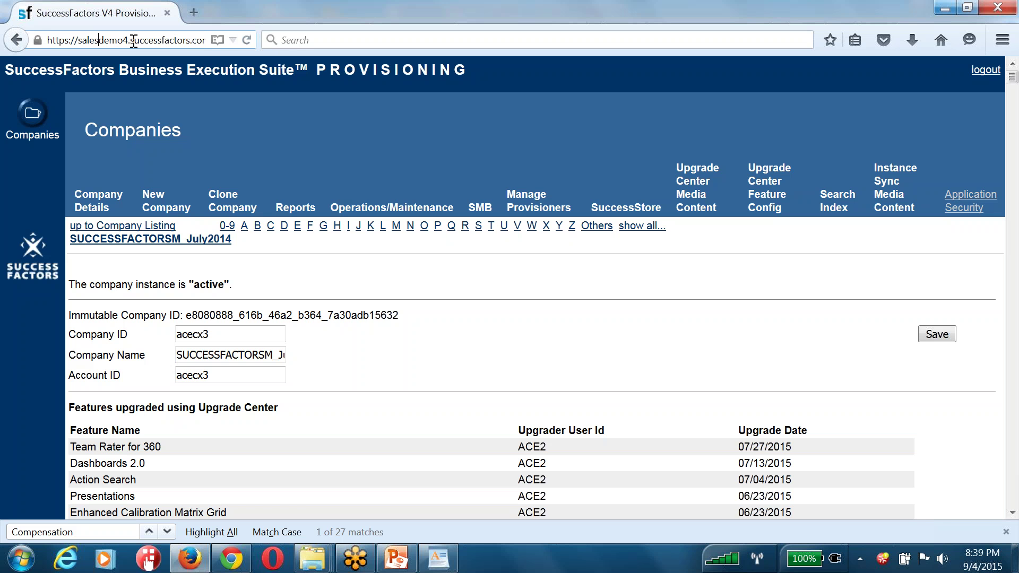
key("Right")
key("Right")
key("Right")
key("Right")
key("Right")
key("Right")
key("Right")
key("Right")
key("Right")
key("Right")
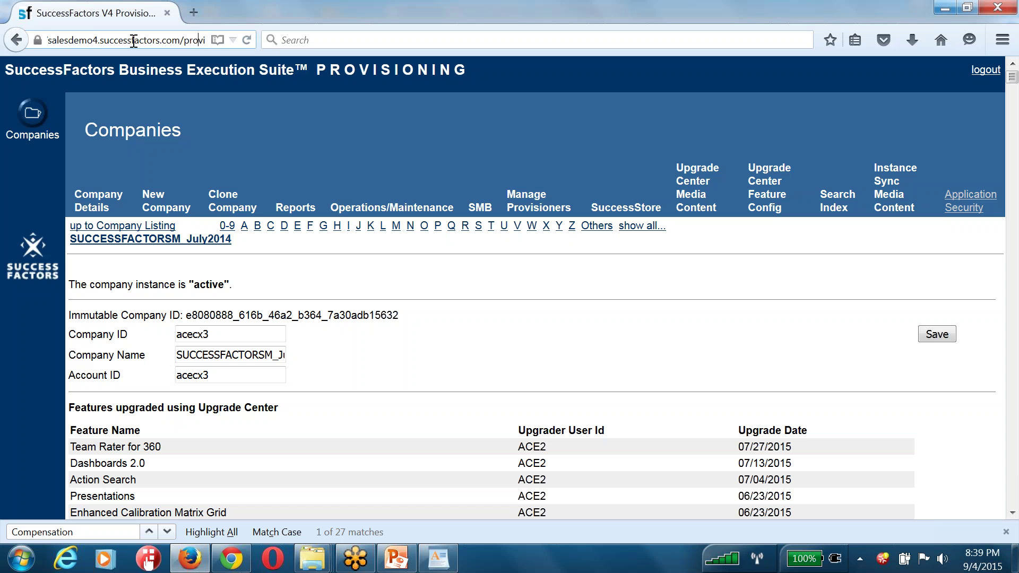
key("shift+End")
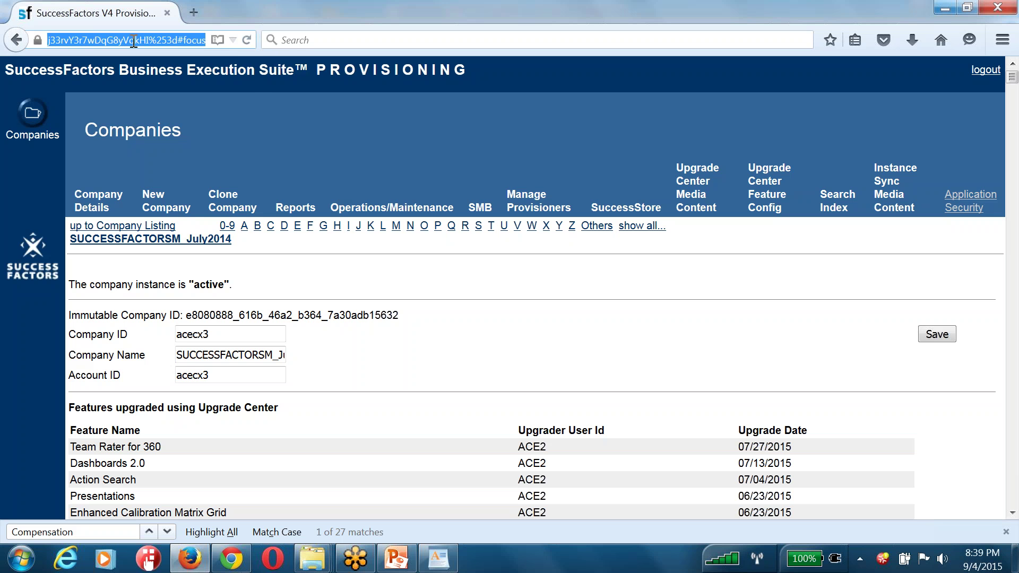
key("BackSpace")
type("pro")
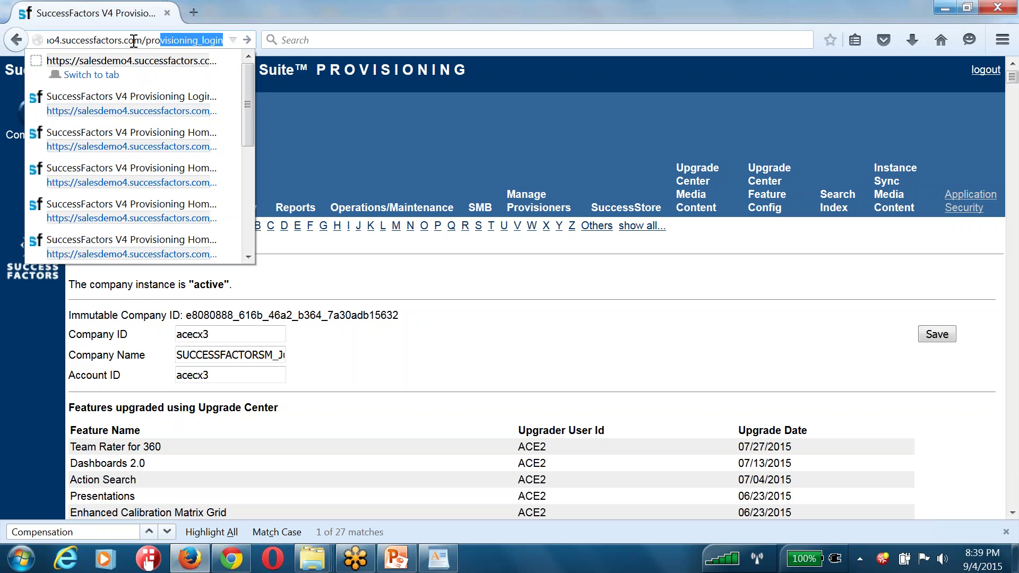
key("BackSpace")
key("BackSpace")
key("BackSpace")
key("BackSpace")
key("BackSpace")
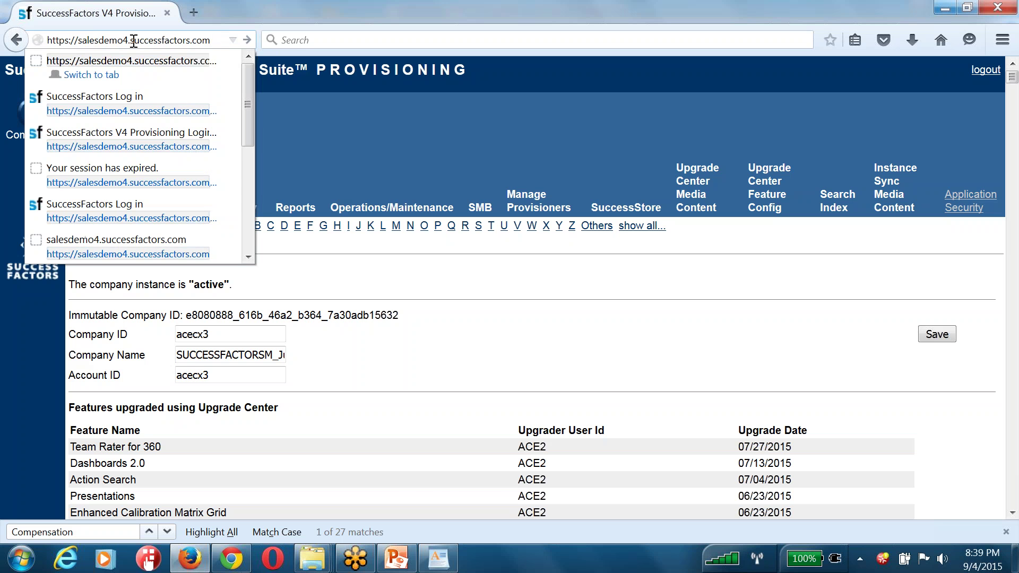
key("Return")
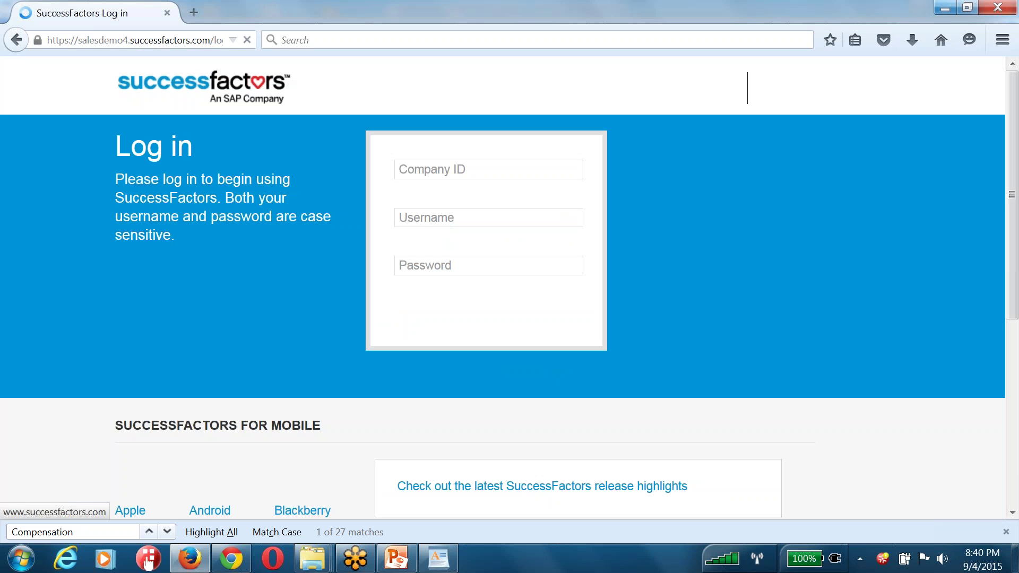
Sign in with the company ID and HR admin credentials, declining to remember the password
left_click(410, 167)
type("acecx")
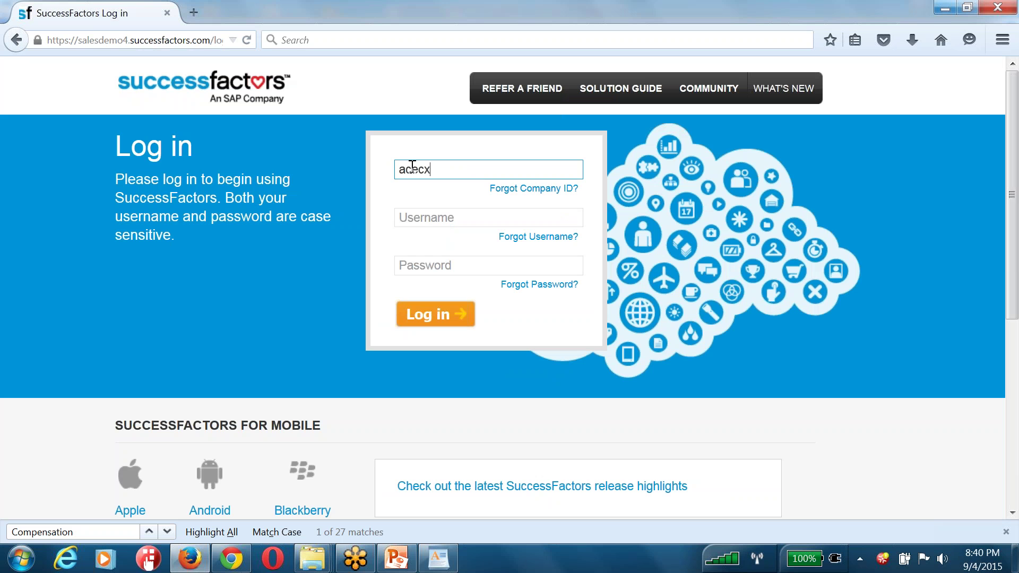
type("23")
key("BackSpace")
key("BackSpace")
type("3")
key("Tab")
type("hrad")
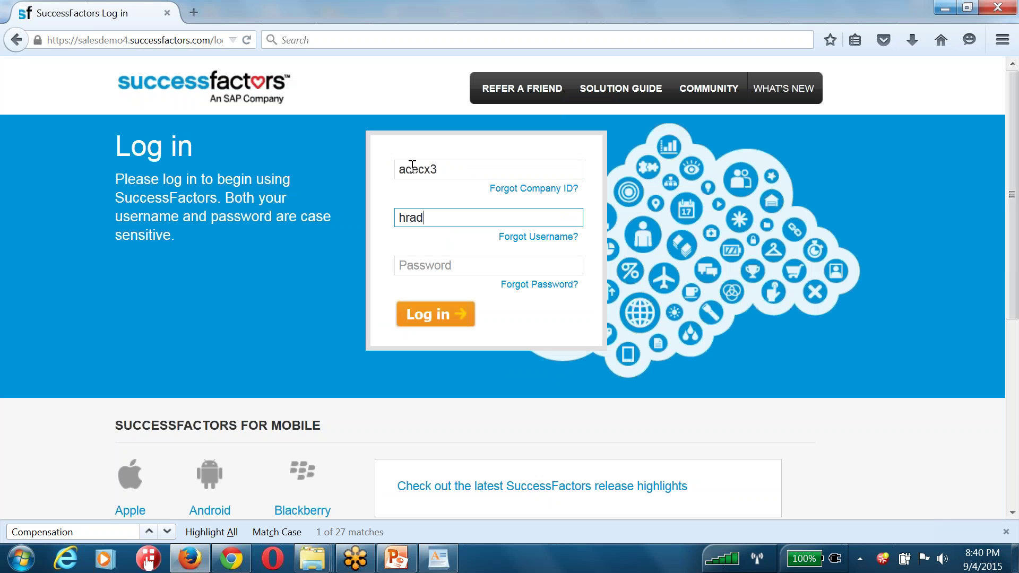
type("min")
key("Tab")
type("**********")
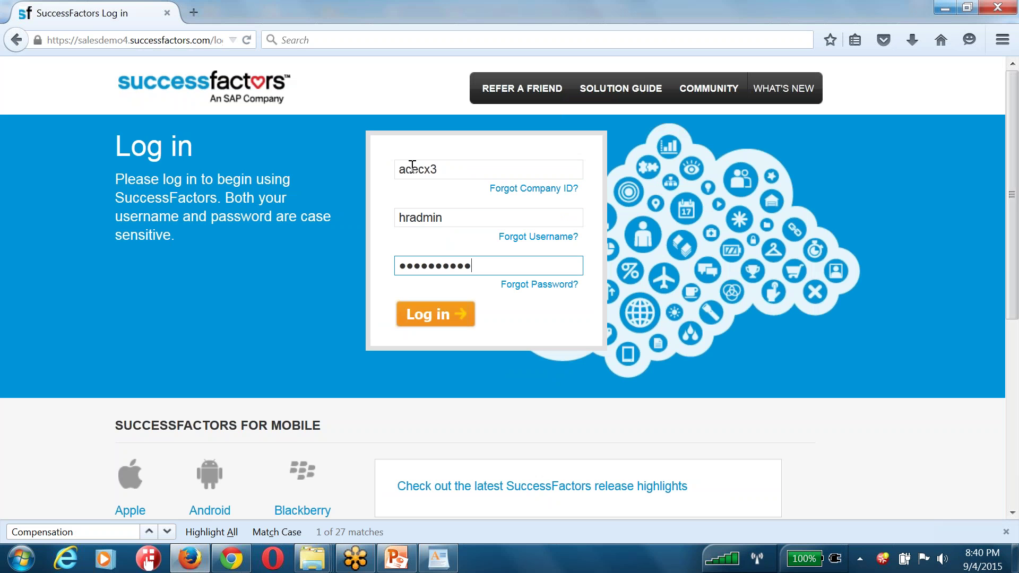
type("***")
key("Return")
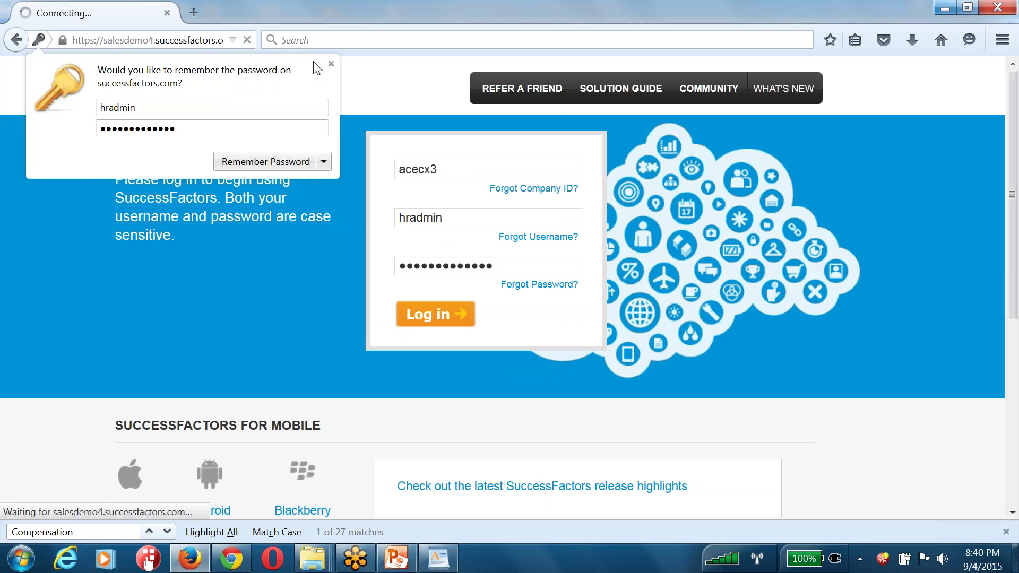
left_click(330, 64)
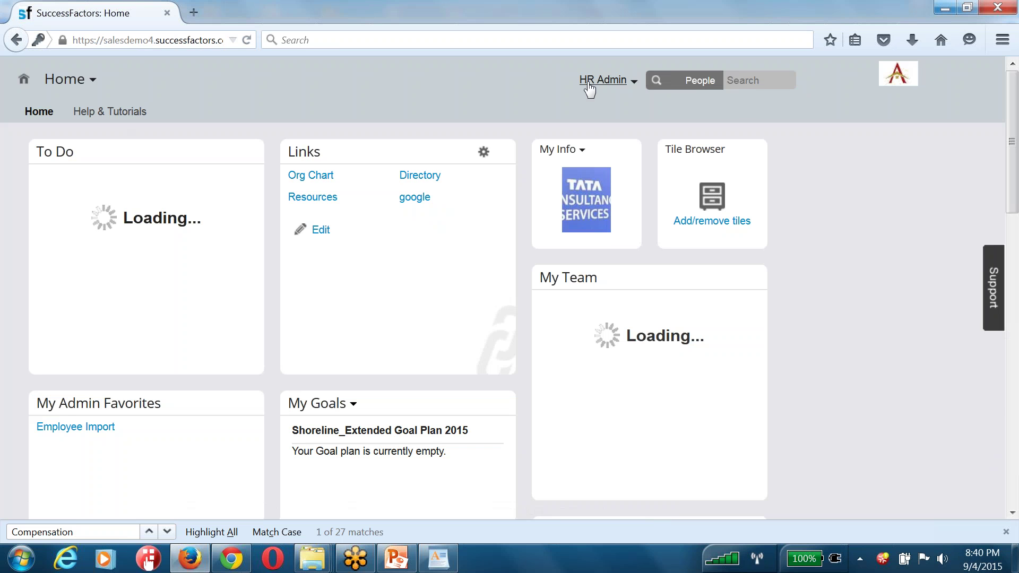
Go to Admin Center and expand the Compensation administration links
left_click(588, 81)
left_click(555, 162)
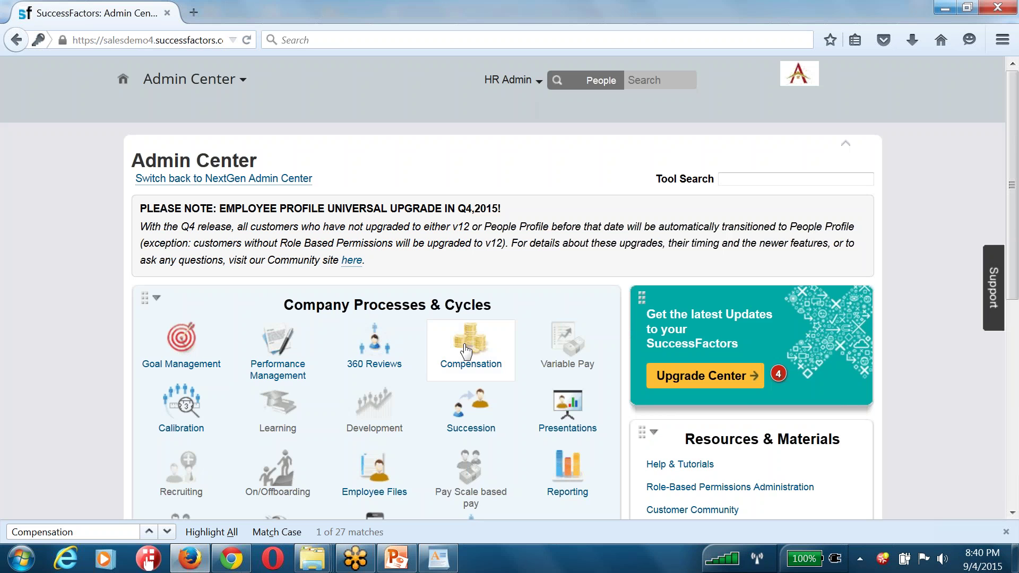
left_click(466, 345)
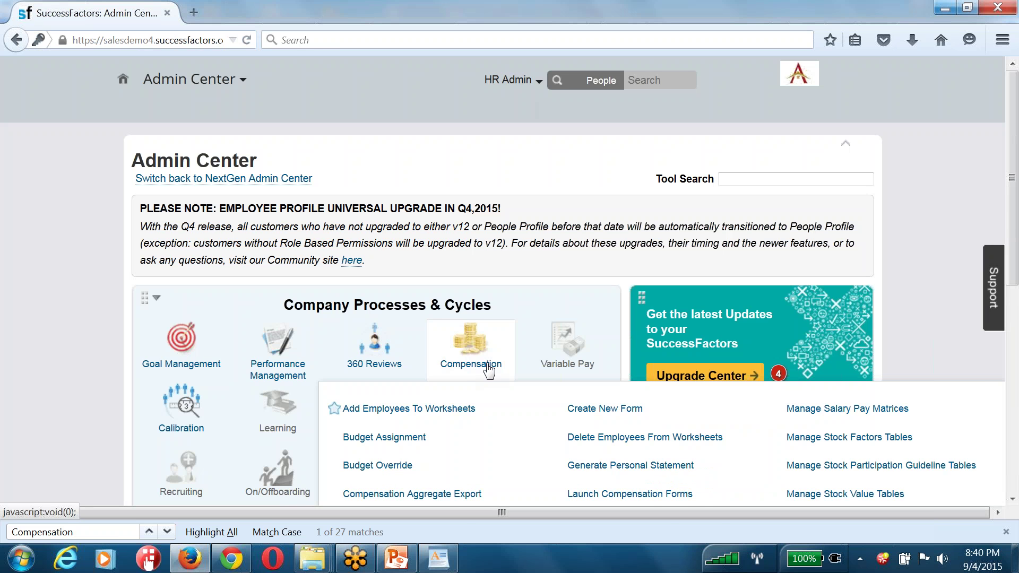
left_click(471, 345)
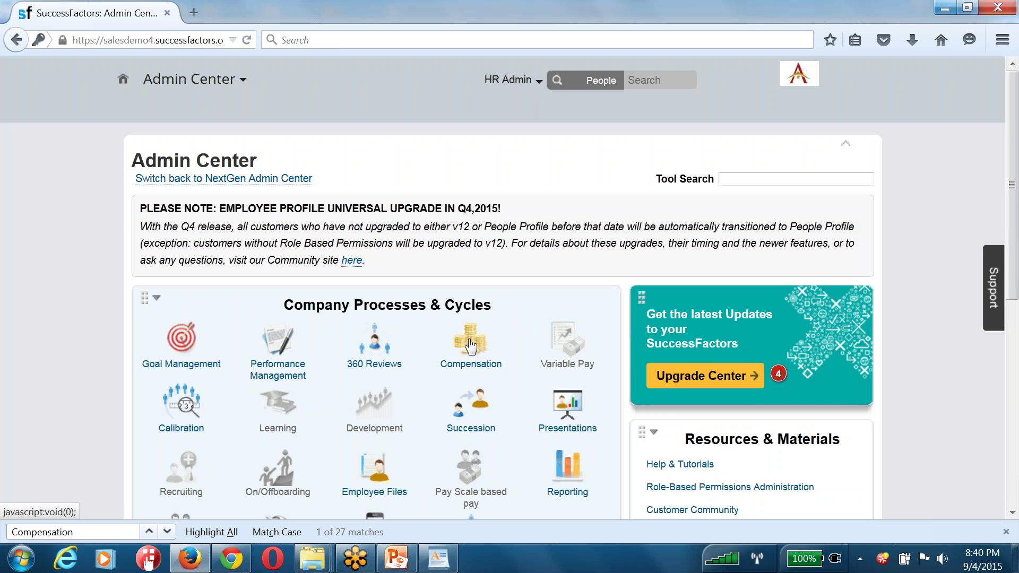
scroll(470, 345, "down", 5)
scroll(466, 262, "up", 4)
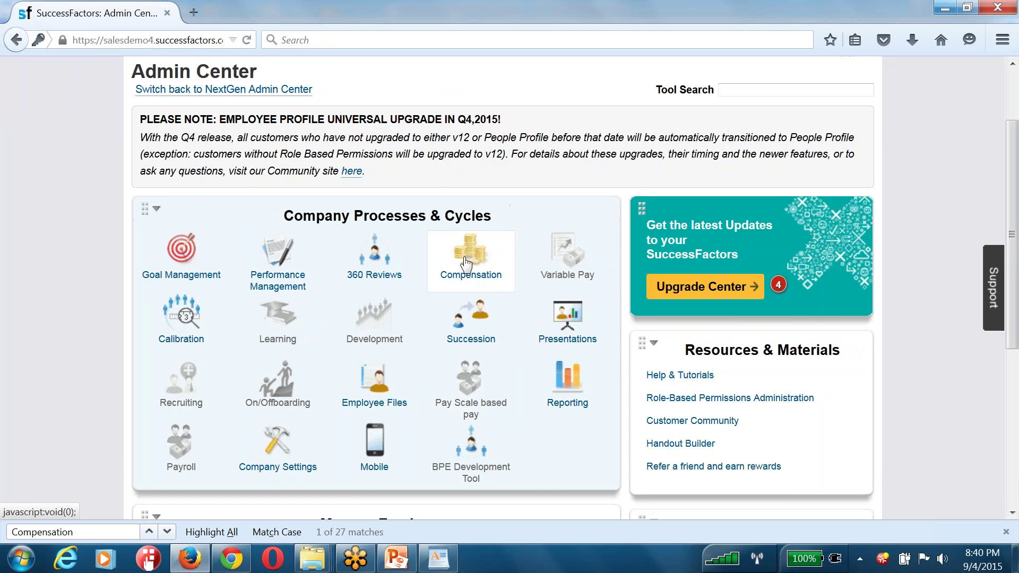
left_click(466, 263)
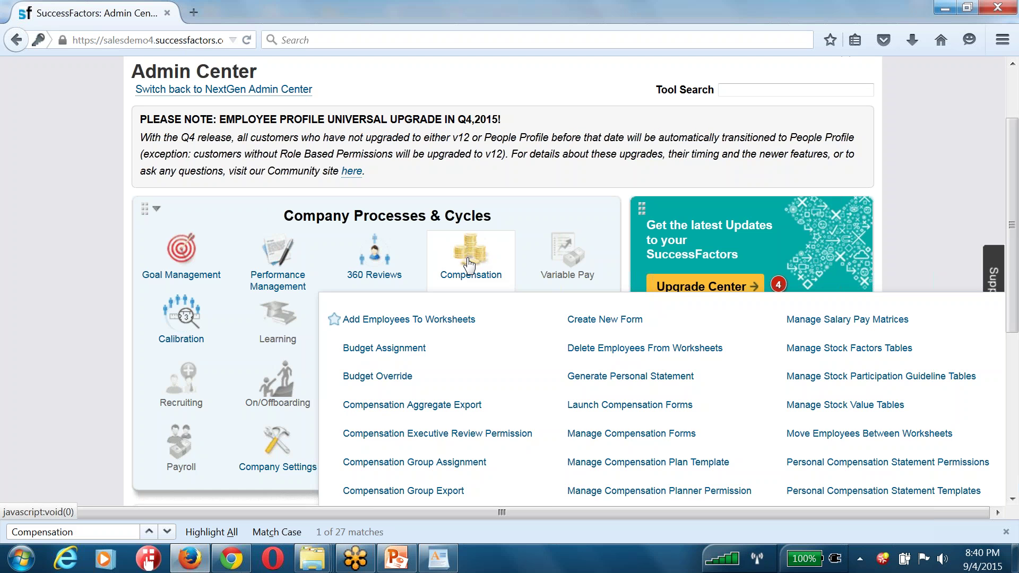
View Budget Assignment for the DR - 2015 Compensation Plan Template, then return to Admin Center
left_click(382, 350)
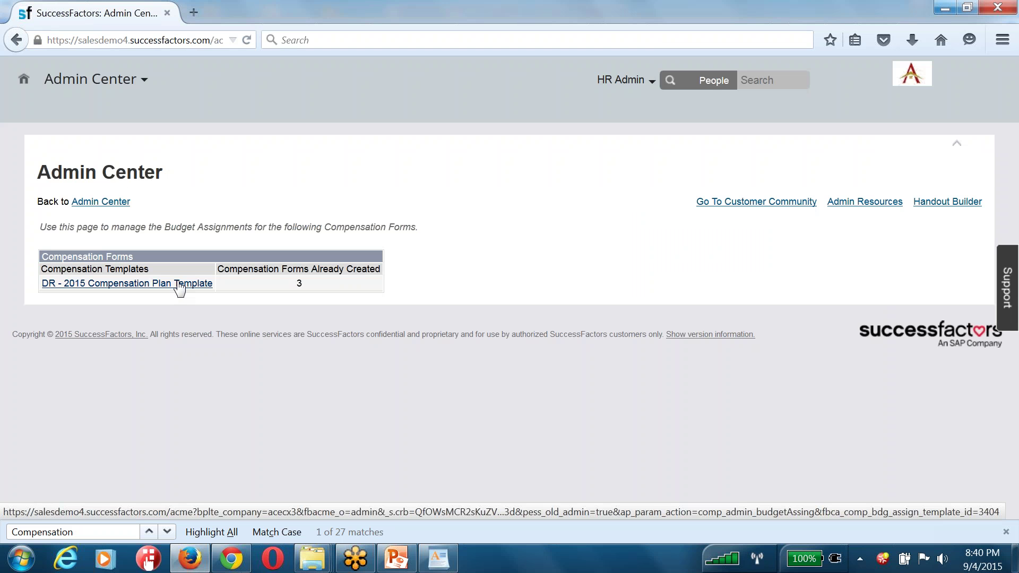
left_click(179, 283)
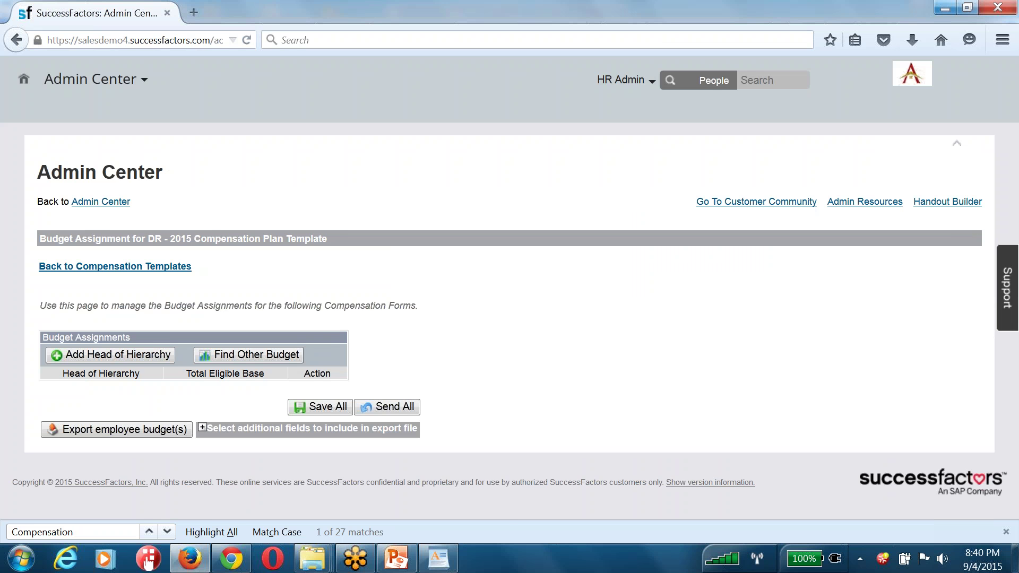
left_click(101, 202)
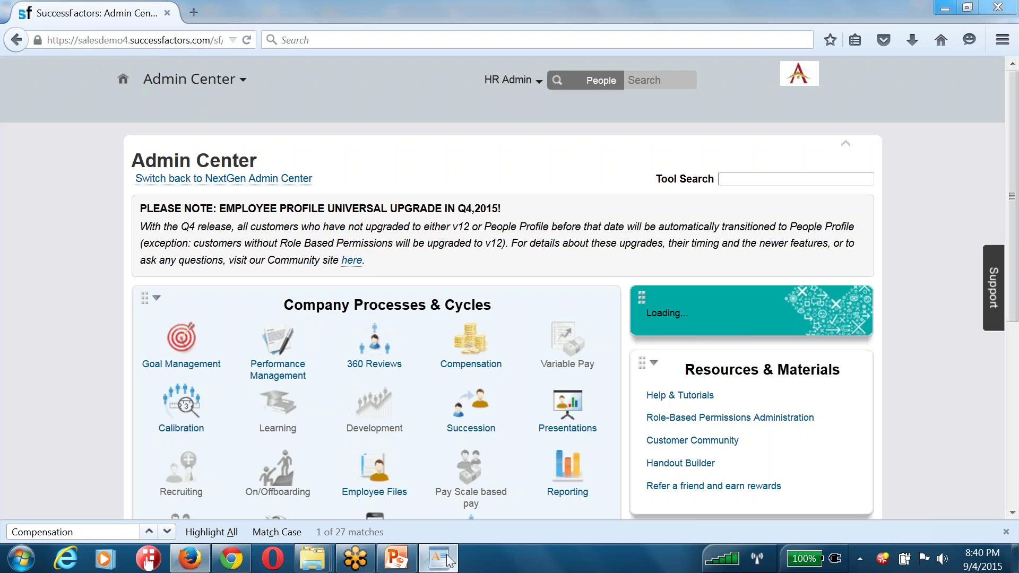
left_click(438, 558)
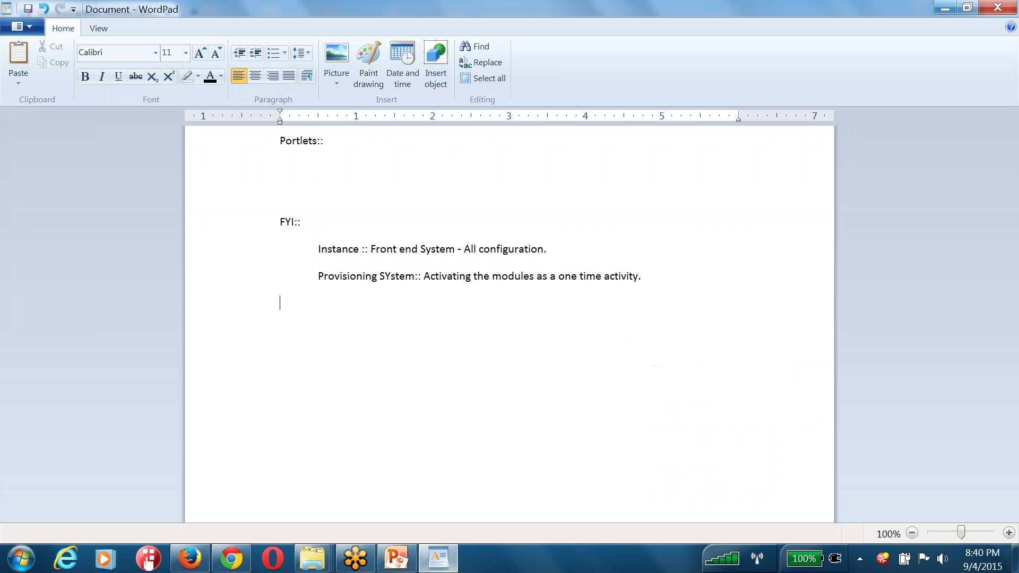
Correct 'SYstem' to 'System' and add an 'SAP Successfactors::' line below the FYI notes
left_click(392, 276)
key("BackSpace")
type("y")
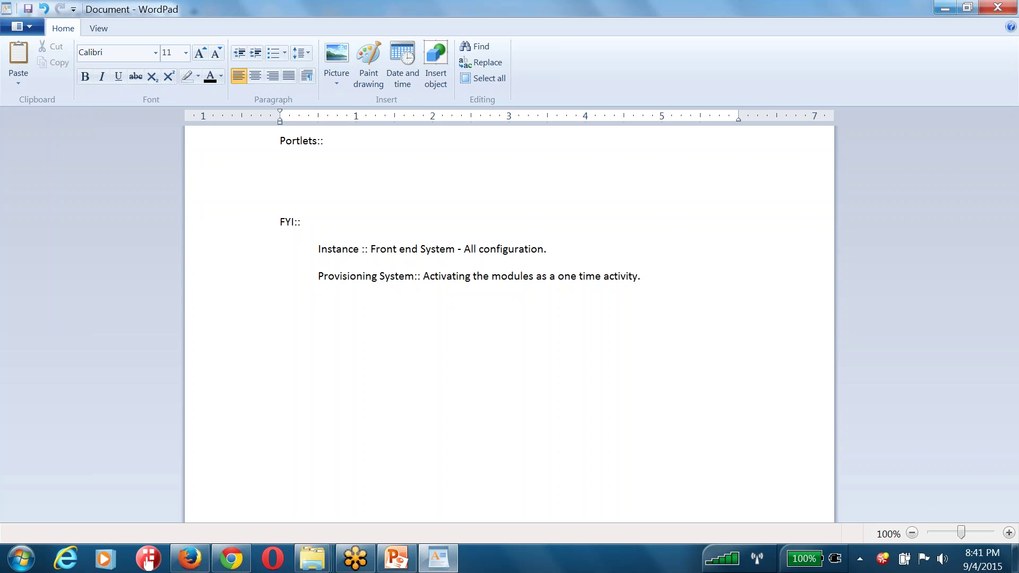
key("Return")
type("SAP Successfactors::")
In the SAPSUCCESSFACTORS_DEMO deck, view slide 23, then slide 25 on deployment options
left_click(396, 558)
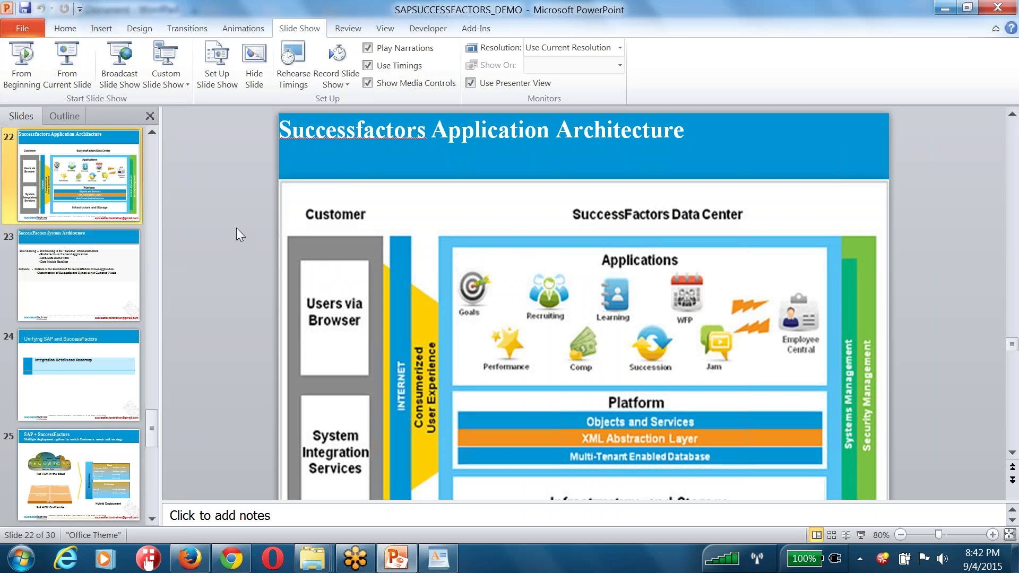
left_click(74, 303)
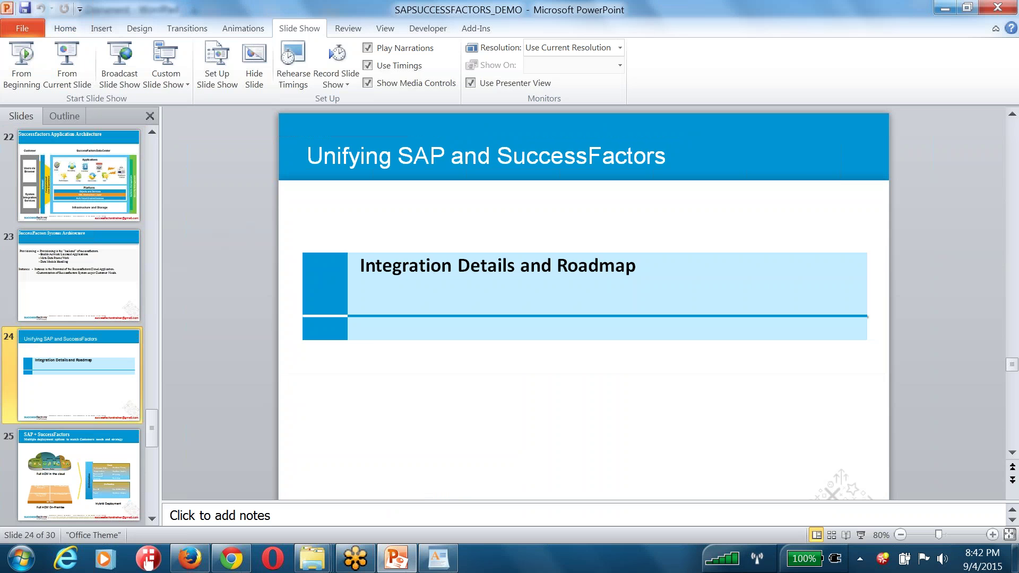
left_click(78, 475)
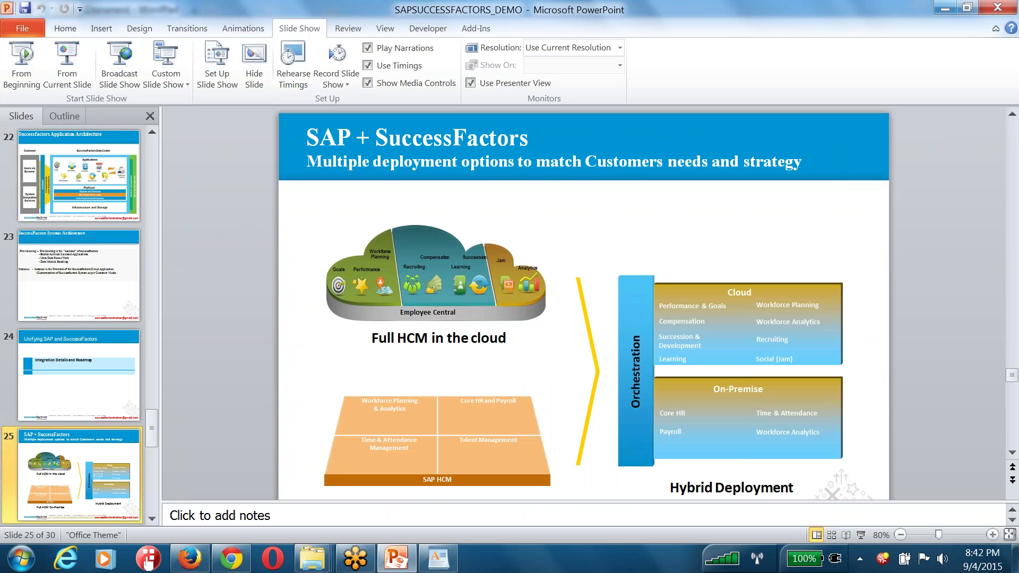
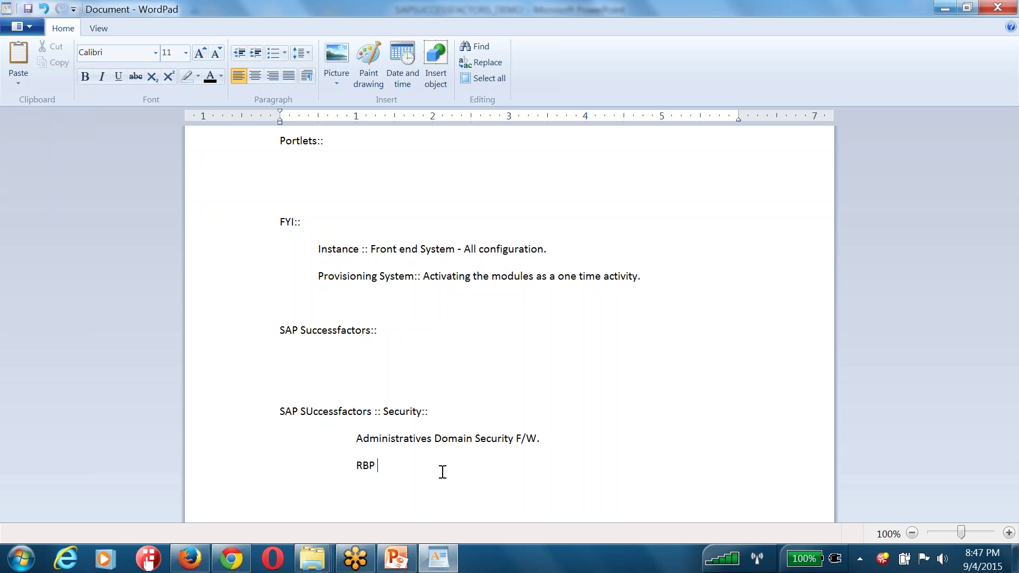
Append '::' after the RBP heading in the WordPad notes
left_click_drag(400, 467, 350, 464)
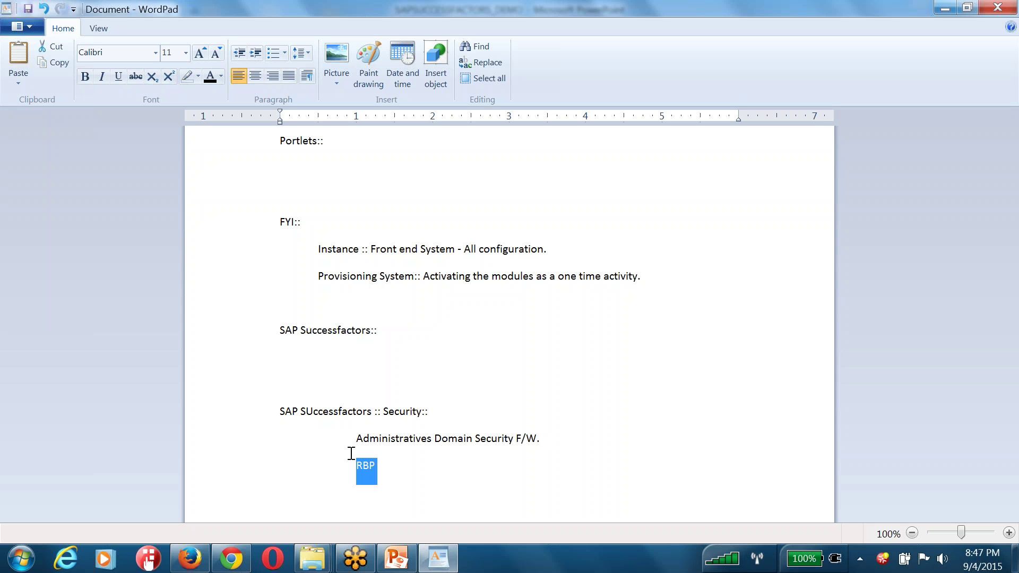
left_click(371, 466)
left_click_drag(356, 444, 539, 438)
left_click(400, 468)
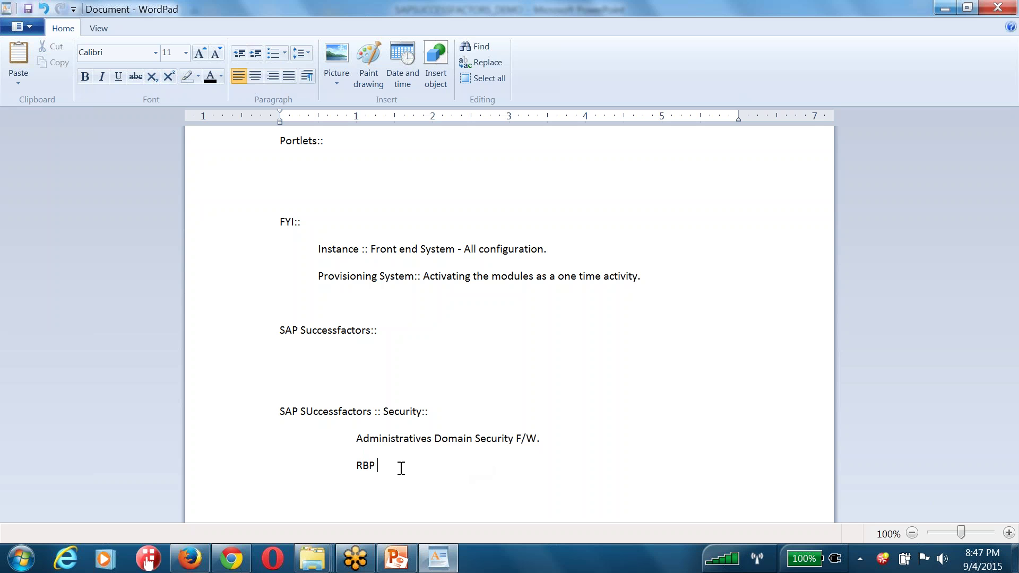
type("::::")
Add '1) Default Permissions.' and '2) Admins Privilages.' under the Administratives Domain Security F/W:: line
key("Return")
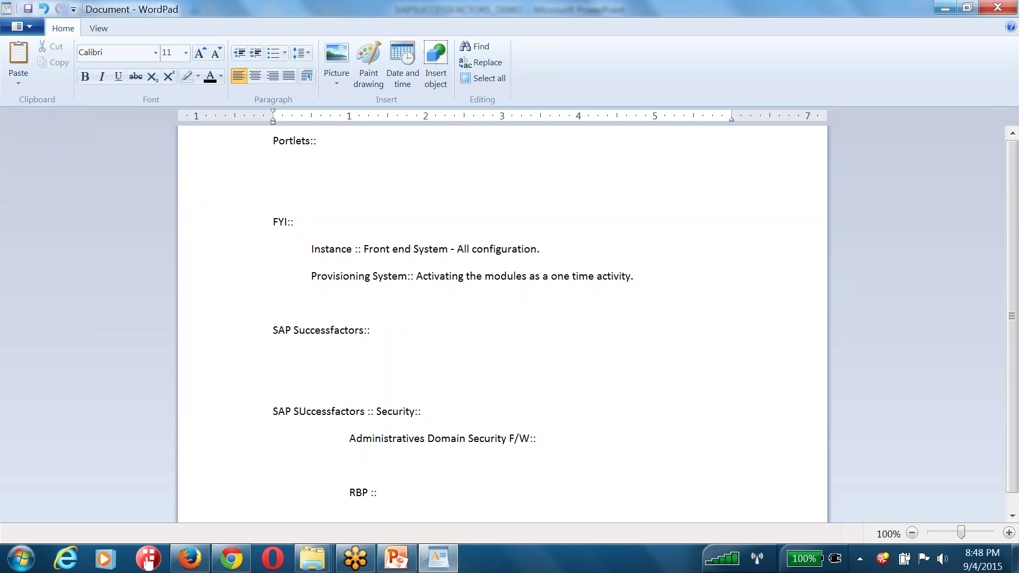
type("1) Default Permissions.")
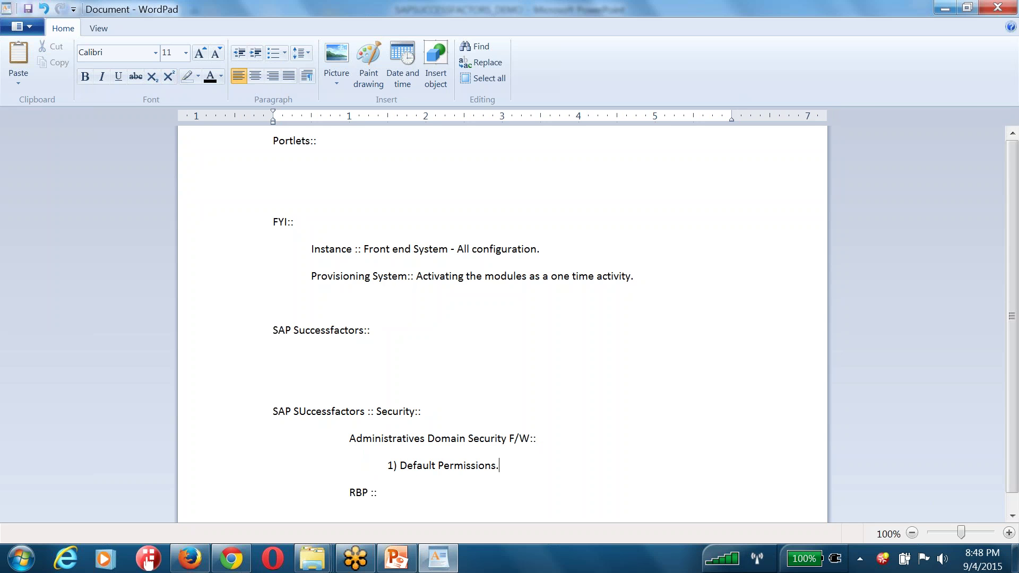
key("Return")
type("2) ")
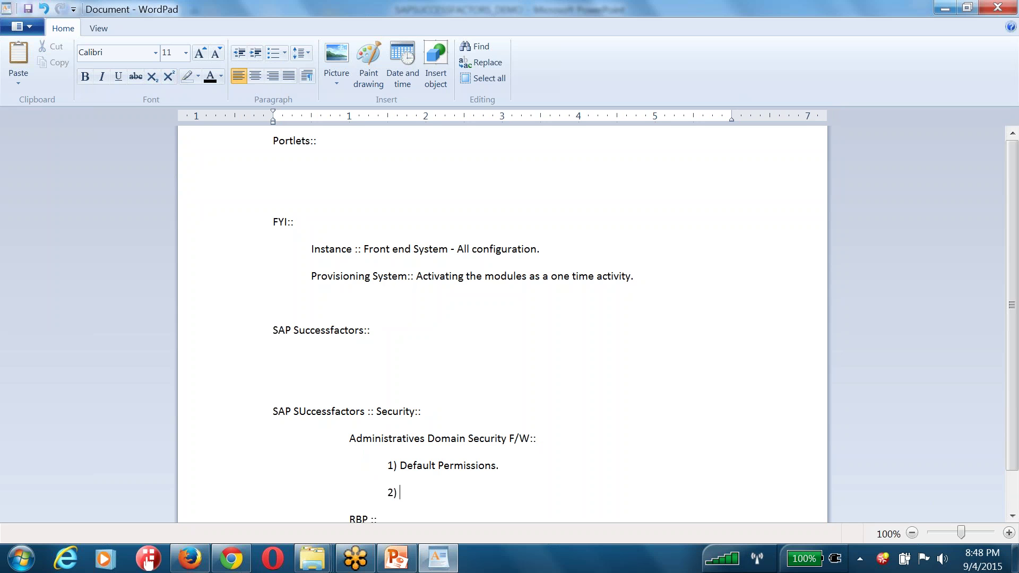
type("Admins Privilages.")
key("Delete")
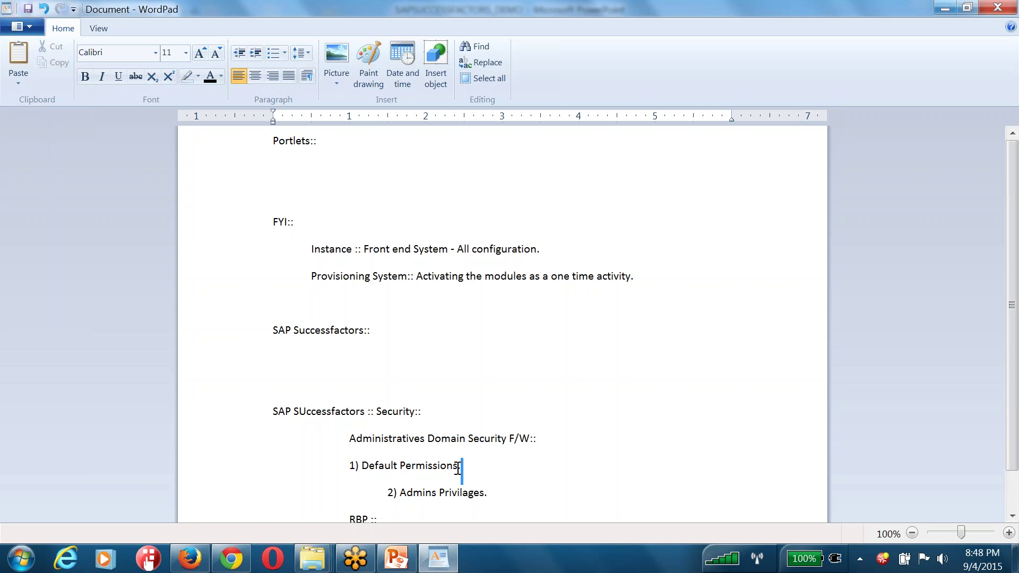
Highlight the Default Permissions and Admins Privilages lines in turn
left_click_drag(475, 468, 348, 462)
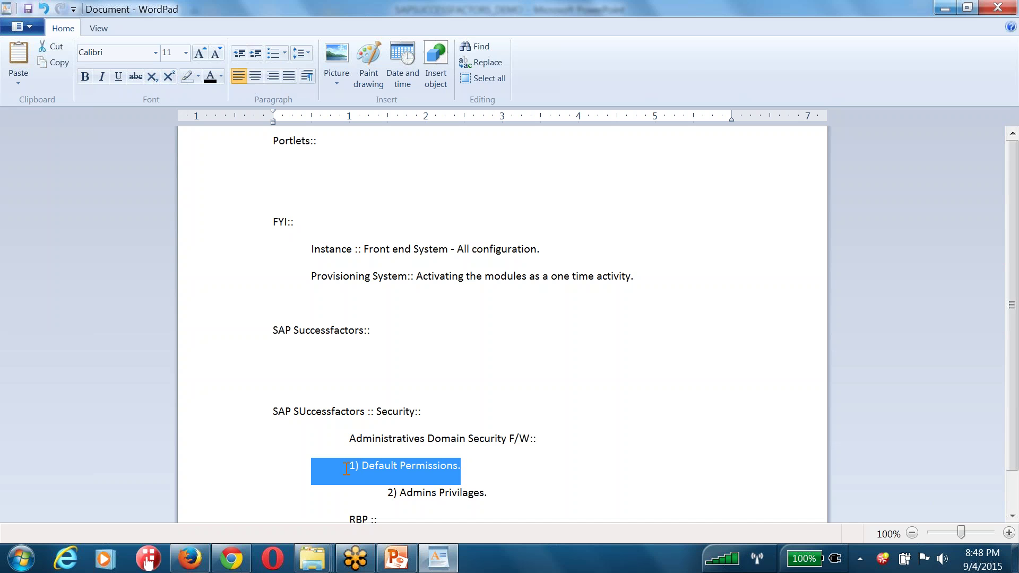
scroll(345, 472, "down", 1)
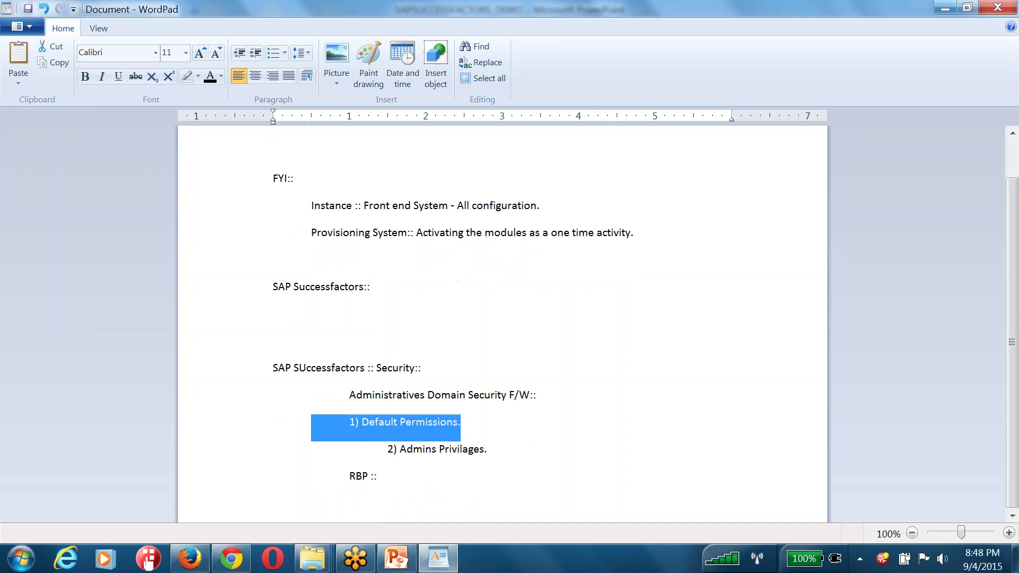
left_click(392, 449)
left_click_drag(396, 452, 491, 454)
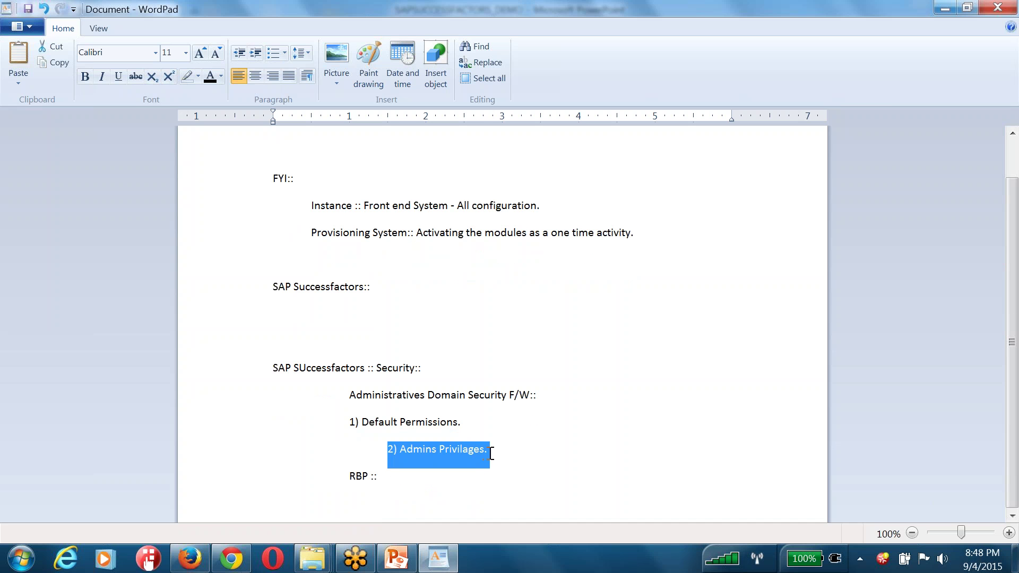
Switch to Firefox and open Default User Permissions from Admin Center's Set User Permissions options
left_click(231, 558)
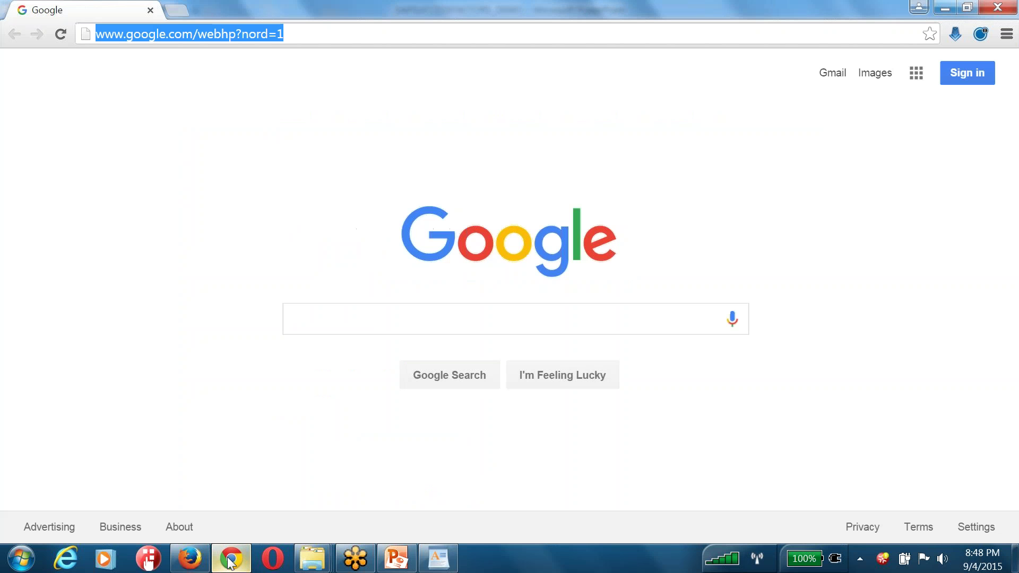
left_click(200, 563)
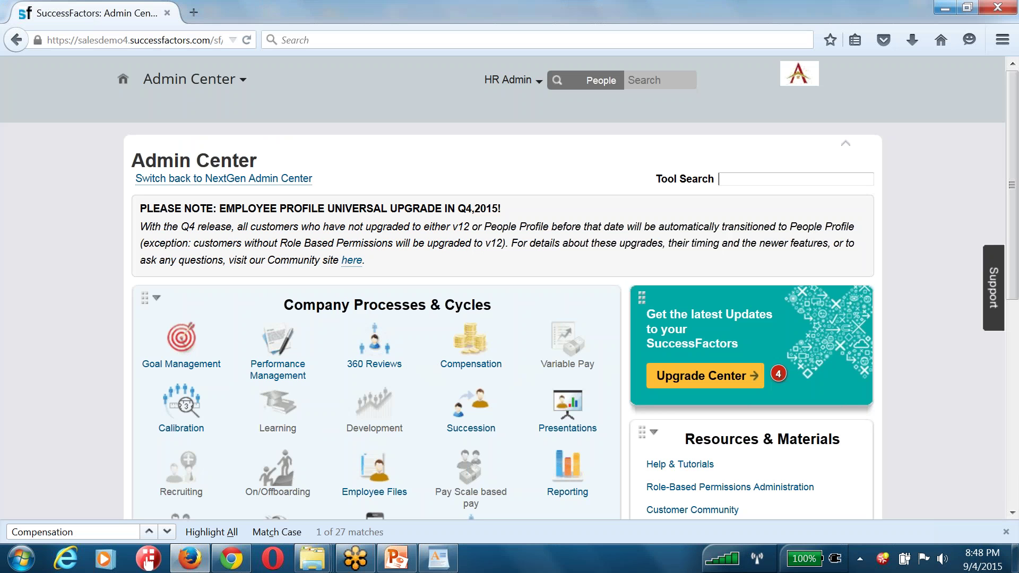
scroll(424, 266, "down", 5)
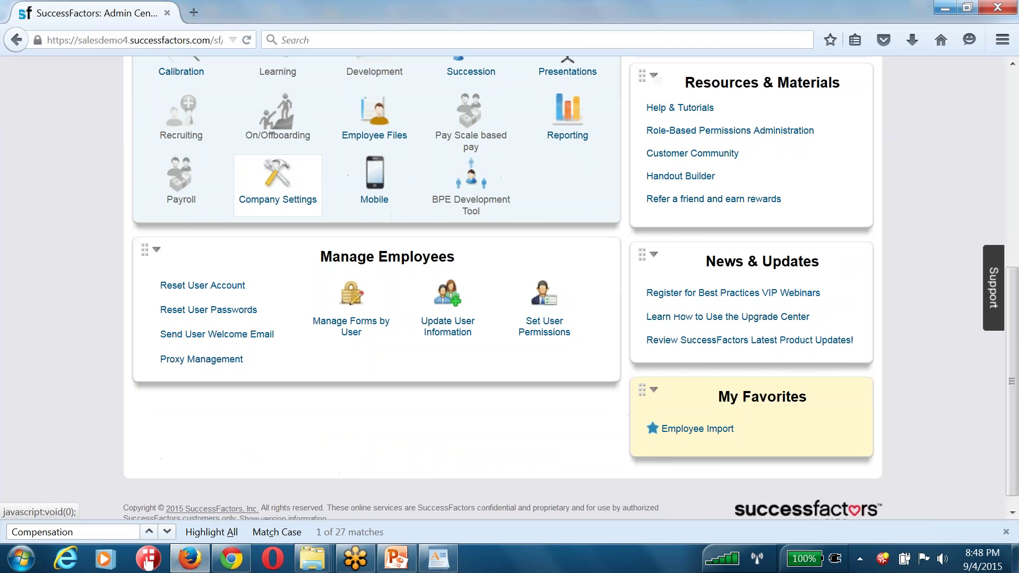
left_click(554, 317)
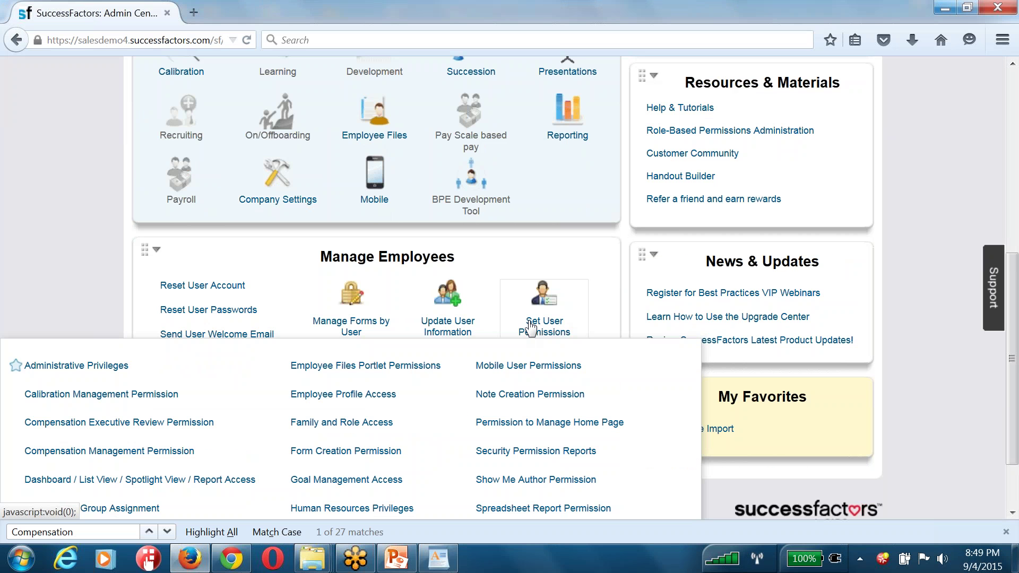
triple_click(404, 254)
mouse_move(557, 302)
scroll(170, 446, "down", 3)
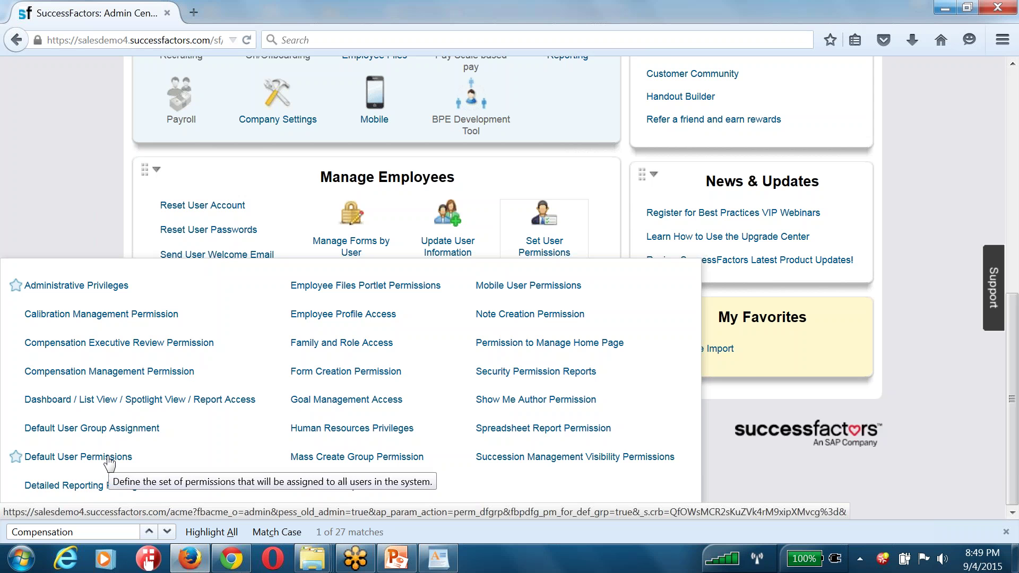
left_click(106, 459)
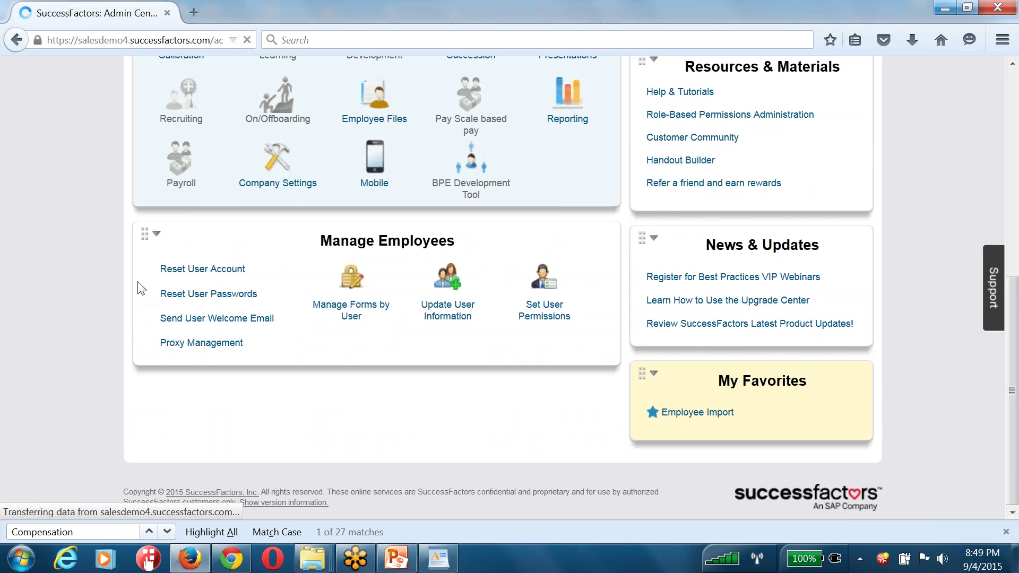
Scroll the Default User Permissions page, highlighting the Goal Plan and Spotlight permission headings
scroll(95, 249, "down", 7)
scroll(95, 250, "down", 5)
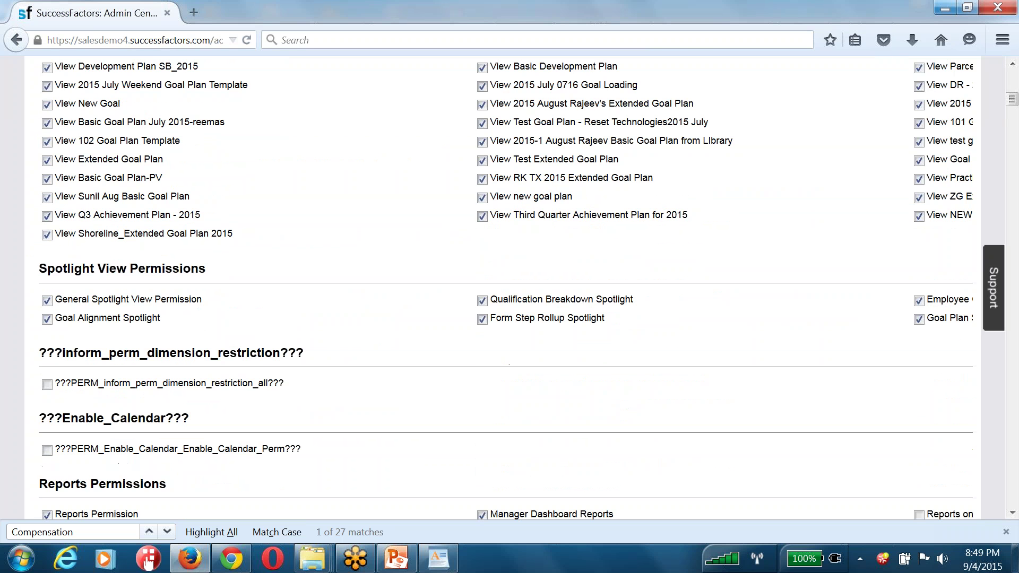
scroll(81, 166, "up", 3)
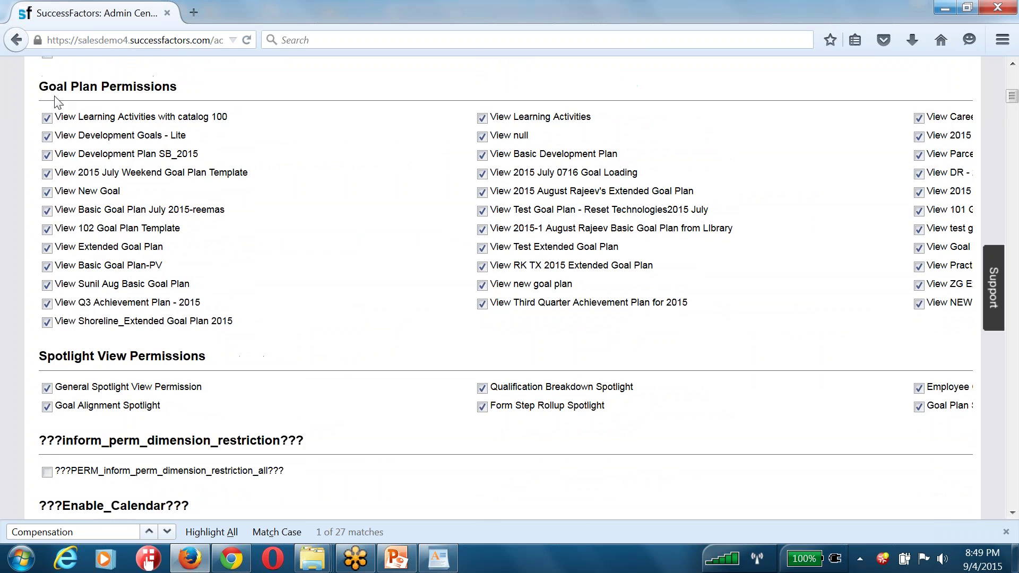
left_click_drag(49, 87, 192, 95)
scroll(172, 263, "down", 1)
scroll(171, 263, "down", 8)
left_click_drag(71, 89, 199, 89)
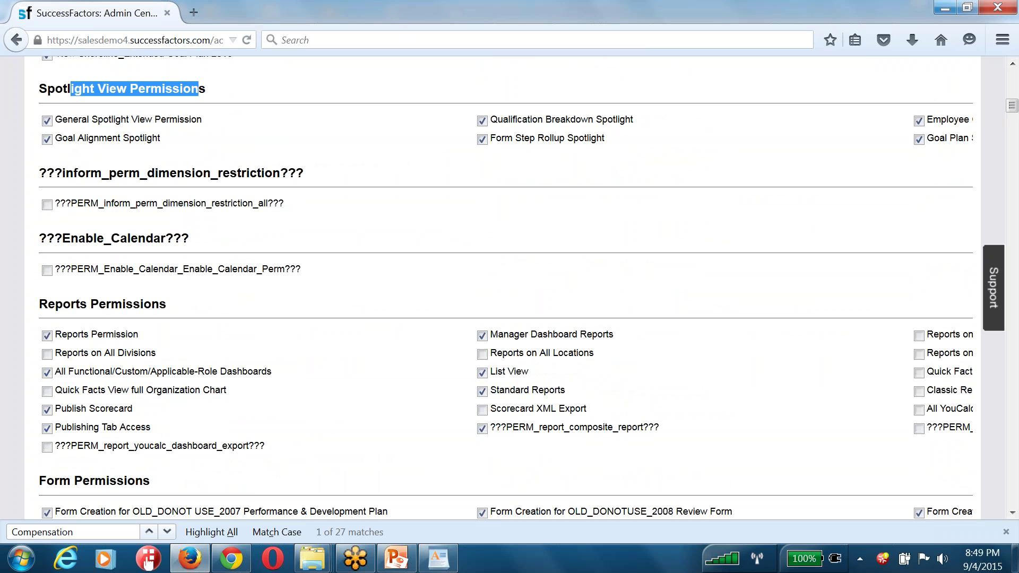
Highlight the Reports Permissions and Compensation Administration Permission headings, then scroll back up
scroll(88, 263, "down", 6)
left_click_drag(66, 130, 209, 130)
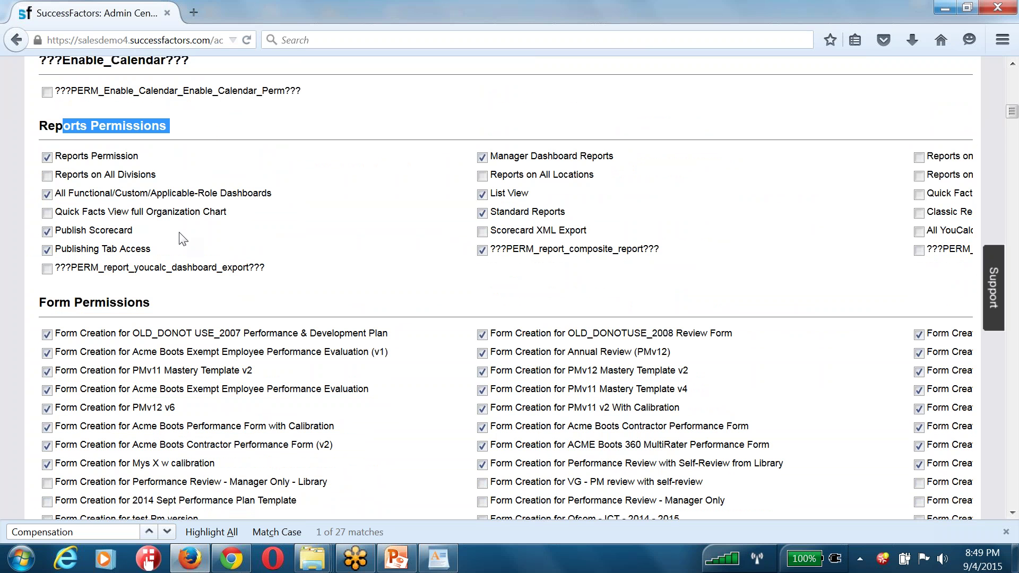
scroll(114, 165, "down", 6)
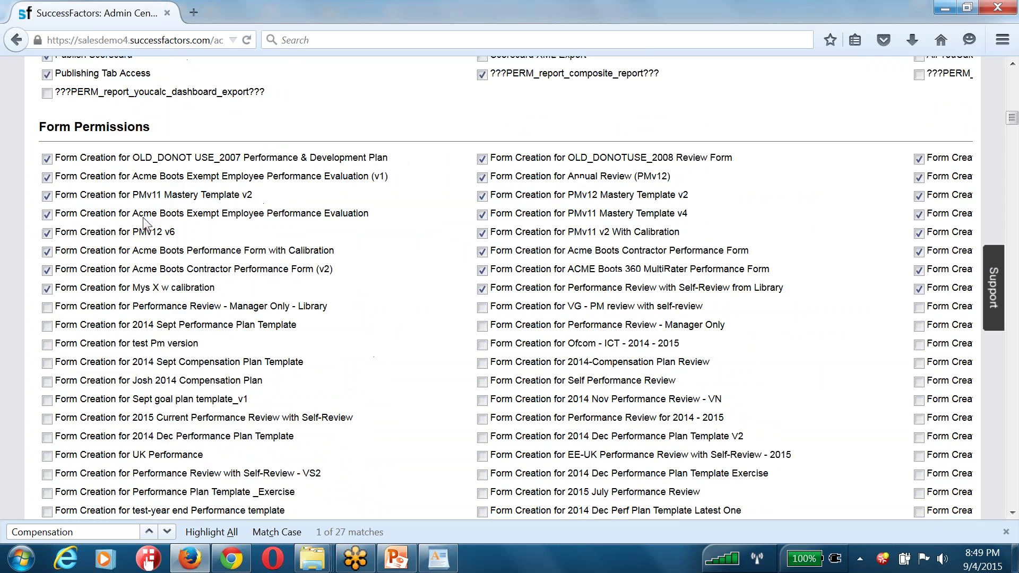
scroll(114, 164, "down", 20)
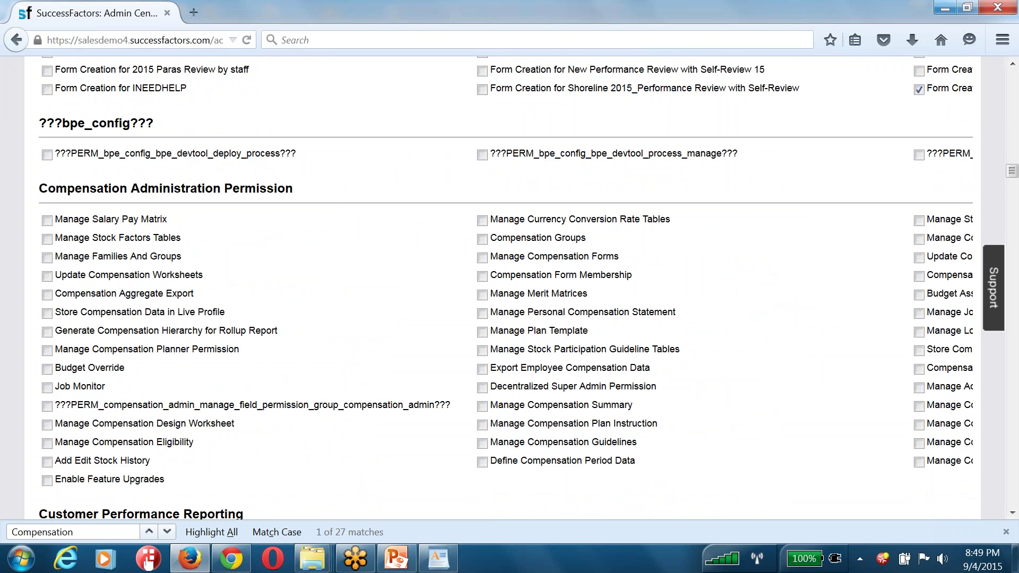
left_click_drag(41, 188, 295, 190)
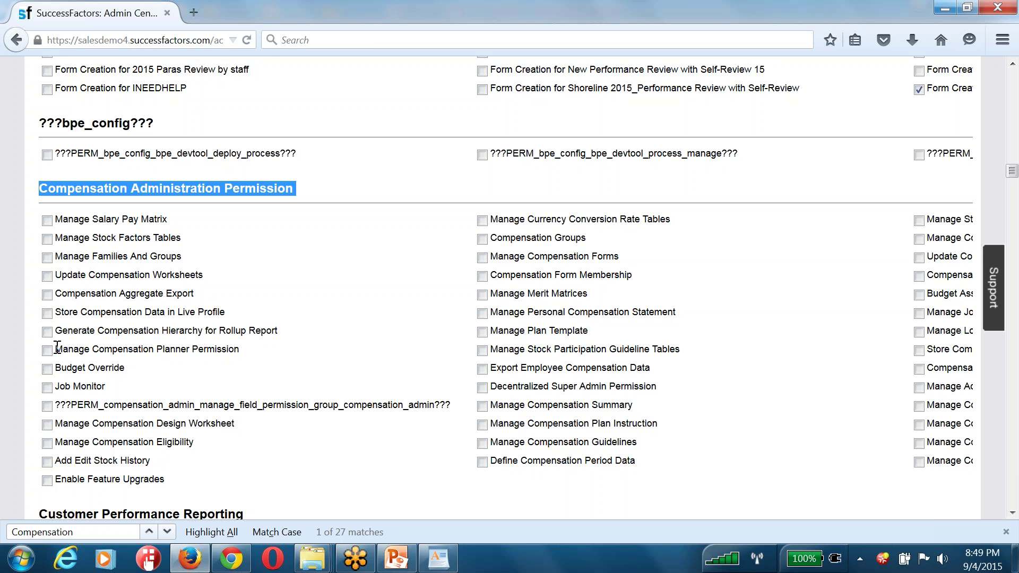
scroll(57, 348, "up", 20)
scroll(122, 271, "up", 10)
Go back to Admin Center and choose Administrative Privileges under Set User Permissions
left_click(105, 203)
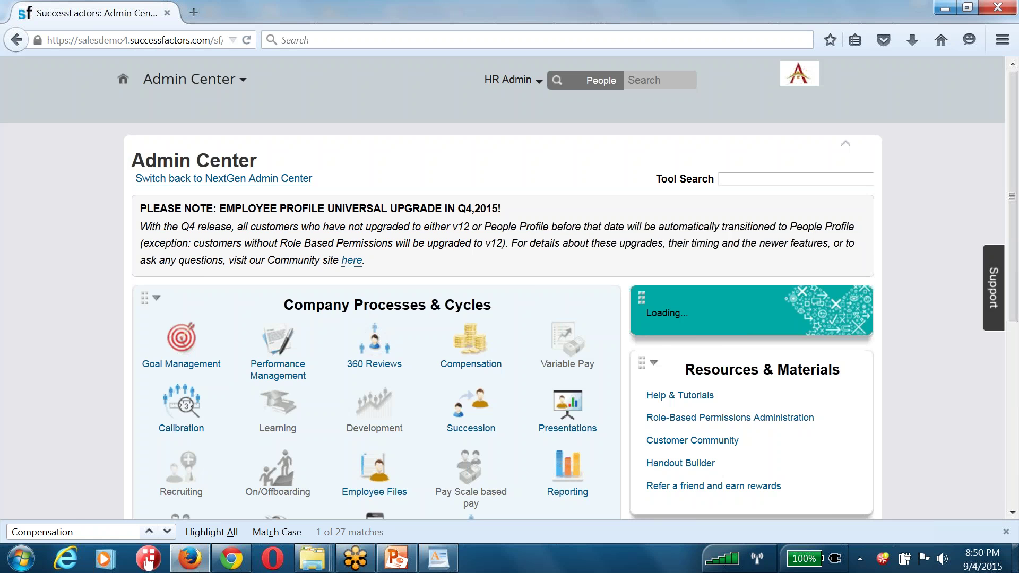
scroll(371, 296, "down", 7)
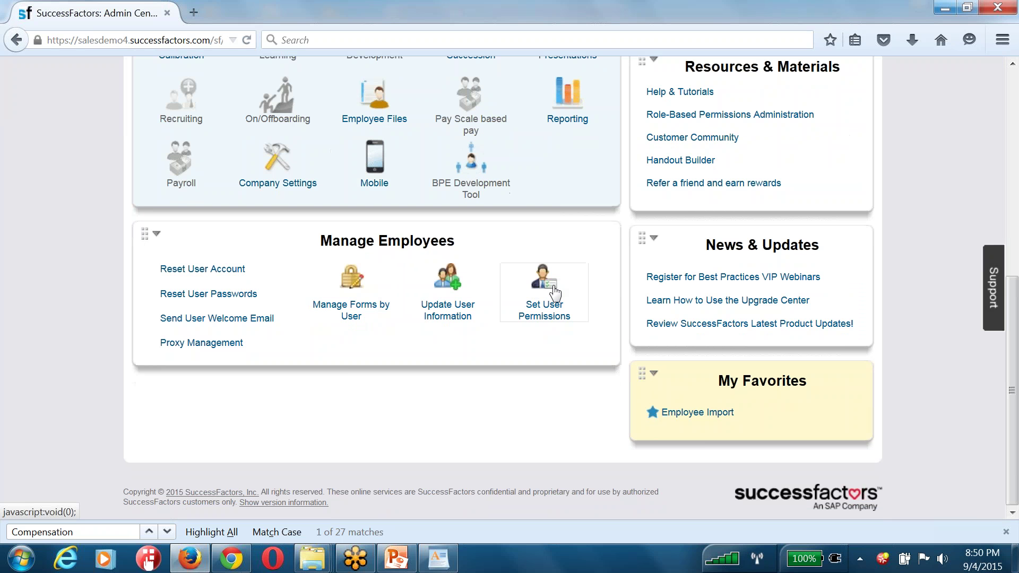
left_click(555, 292)
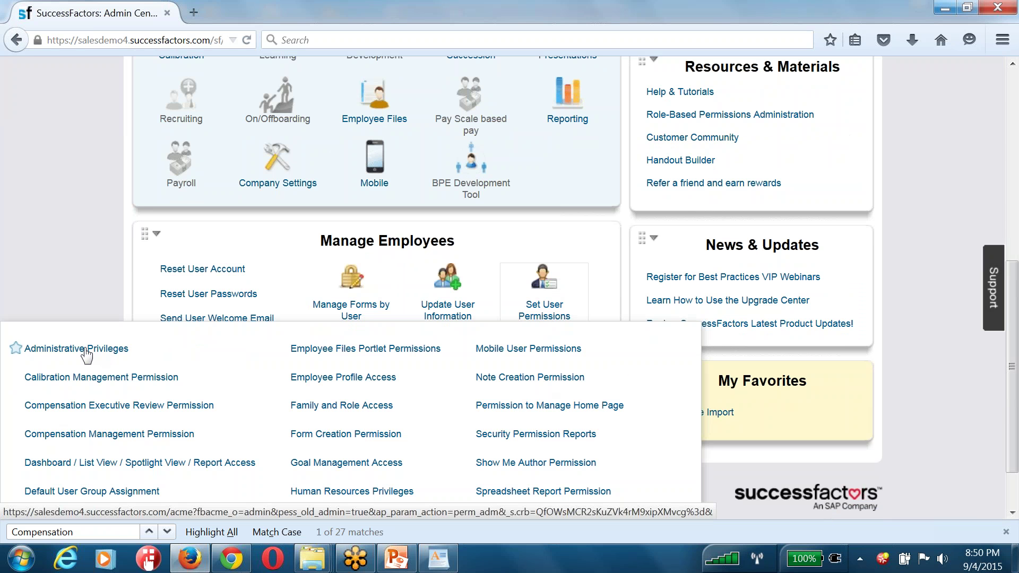
left_click(85, 350)
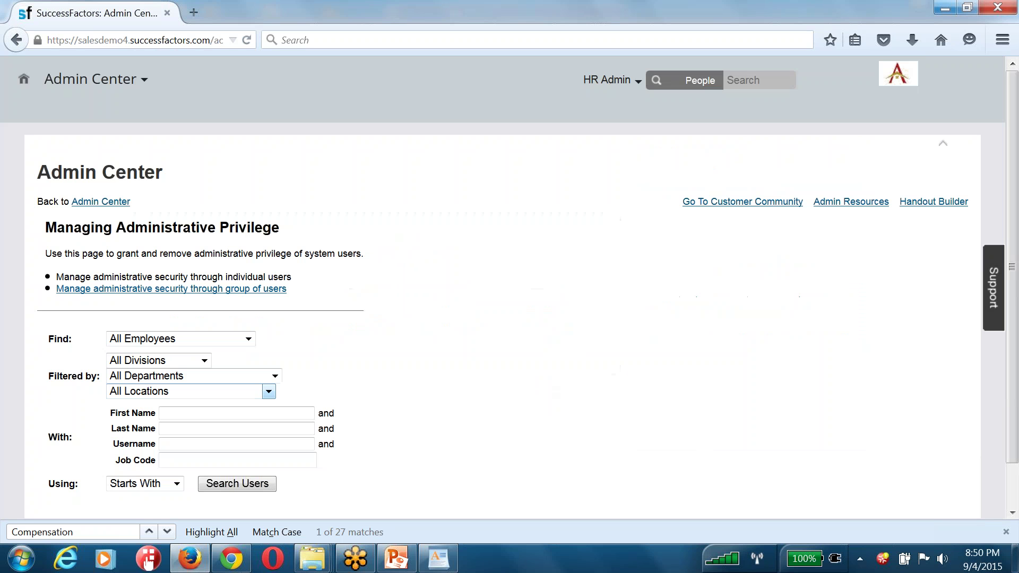
Search by the TRAINING employee's first name and view their admin permission table
triple_click(183, 276)
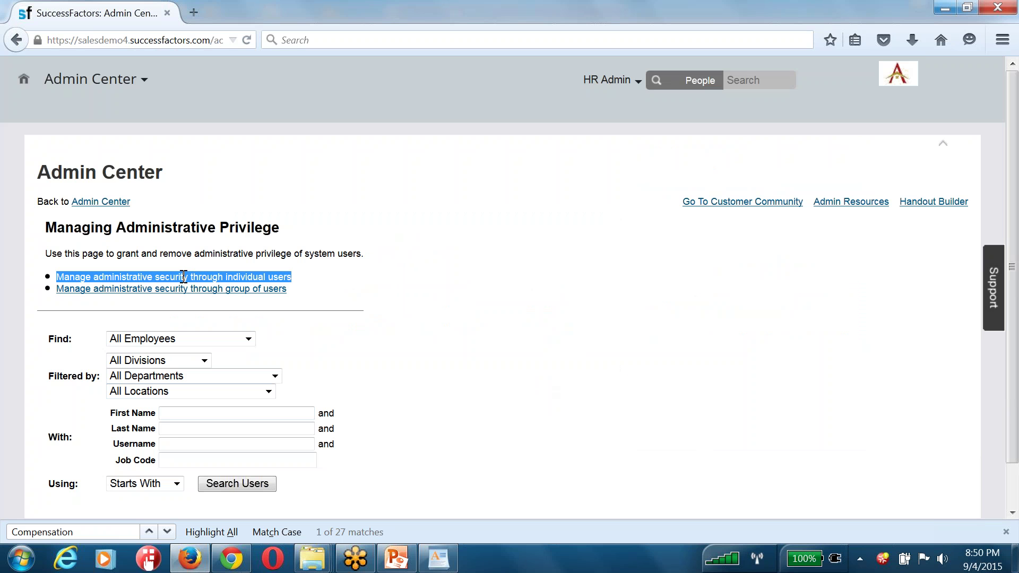
left_click(175, 443)
left_click(195, 414)
type("rajeev")
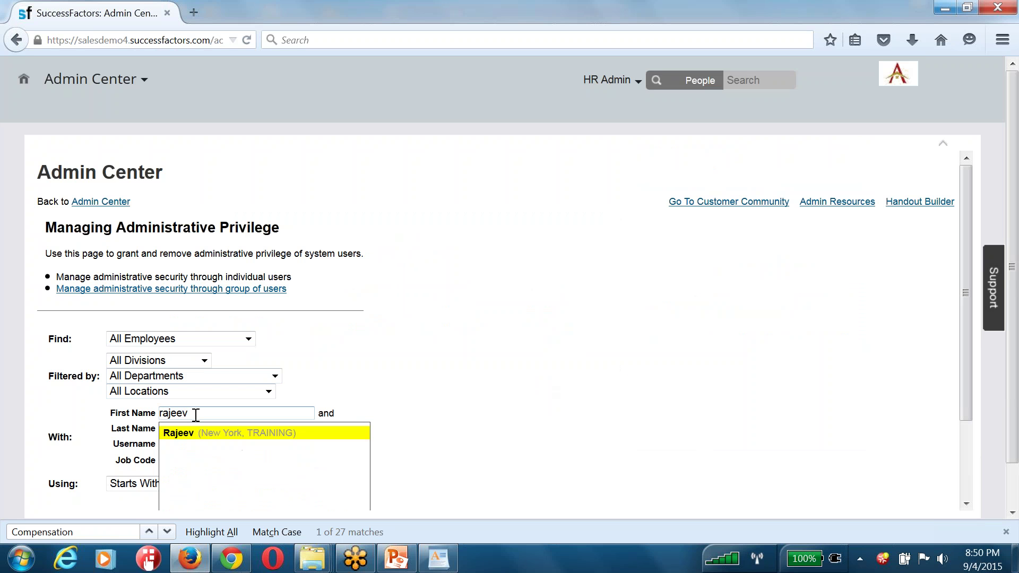
key("Return")
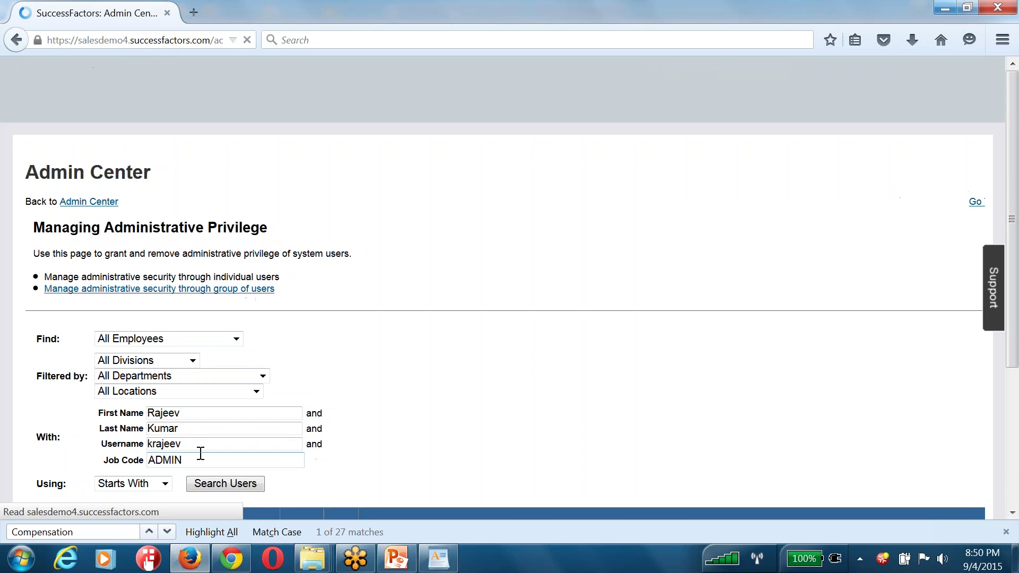
scroll(478, 436, "down", 3)
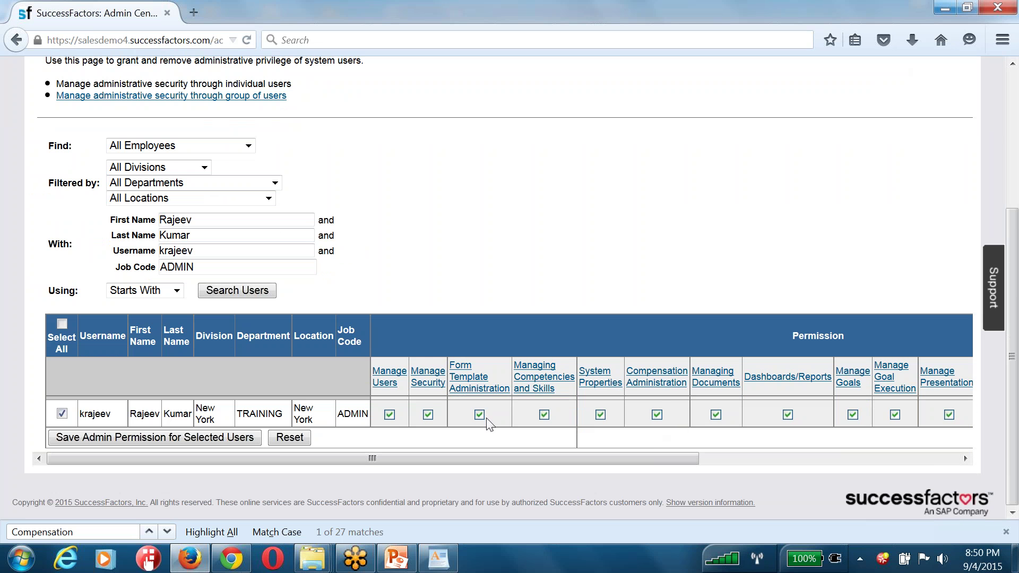
Uncheck Manage Security for the employee while keeping Manage Users granted
left_click(389, 414)
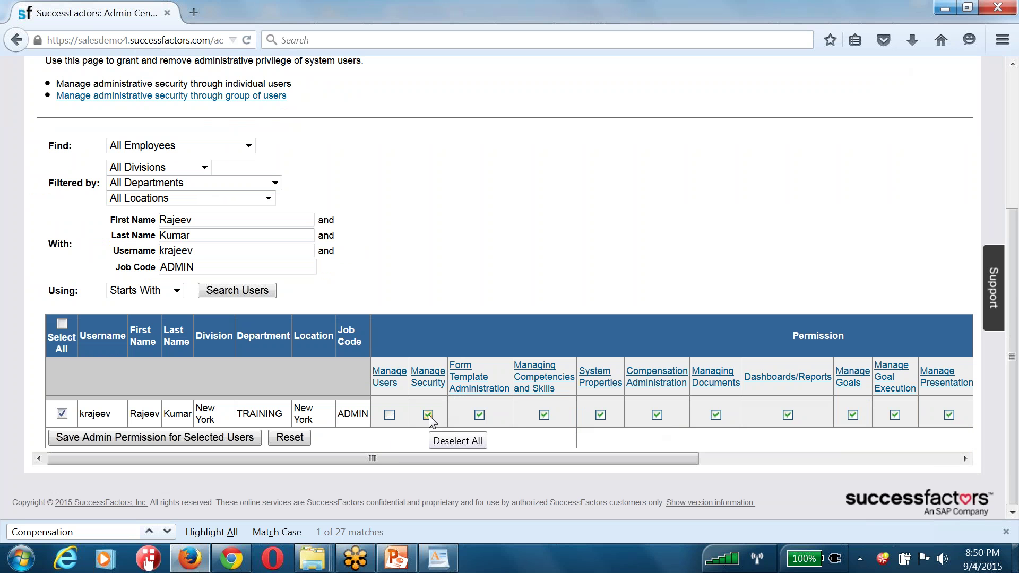
left_click(428, 417)
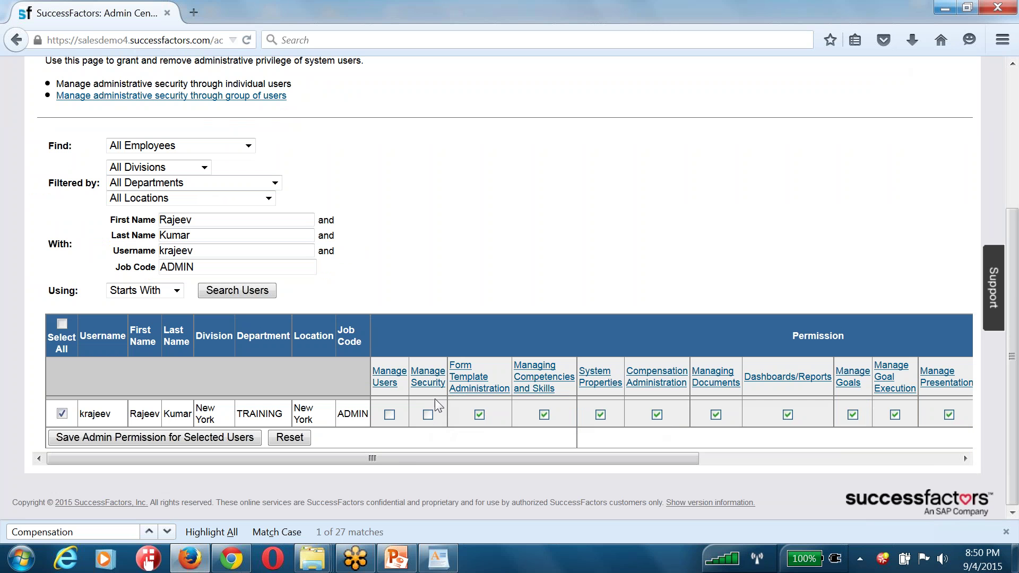
left_click(389, 415)
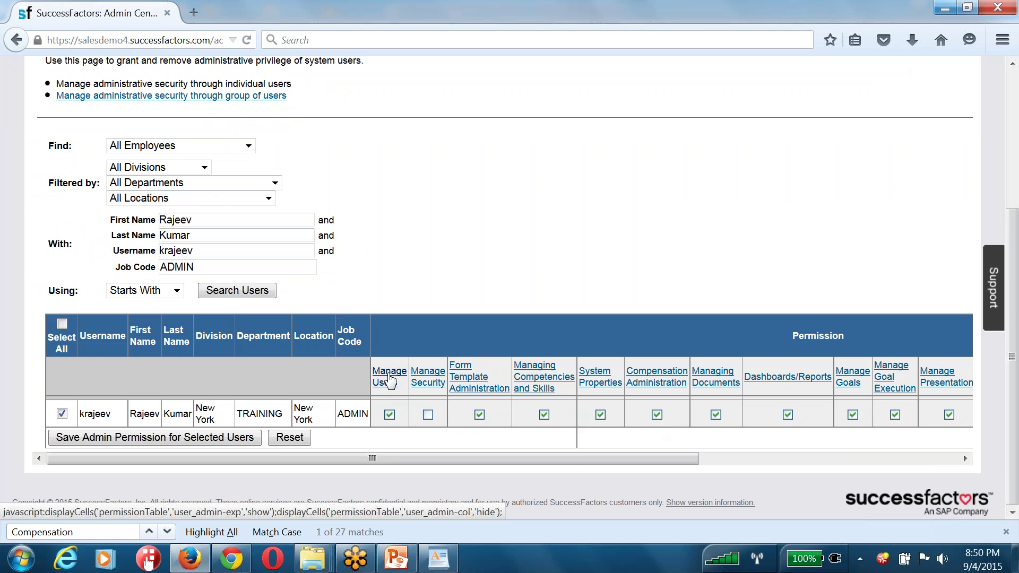
Expand Manage Users, leave Reset User Passwords granted, and collapse the table
left_click(381, 380)
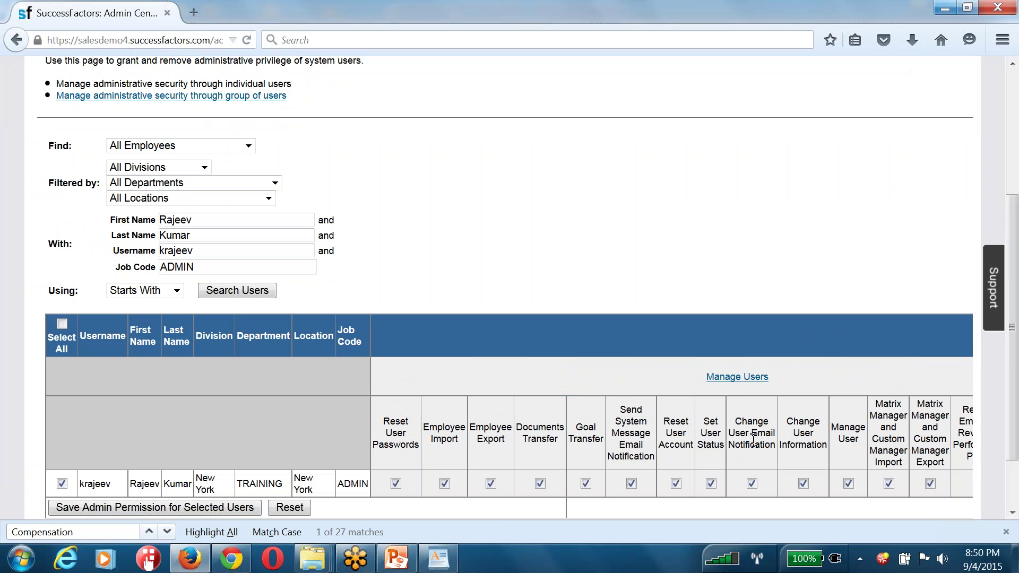
scroll(754, 441, "down", 3)
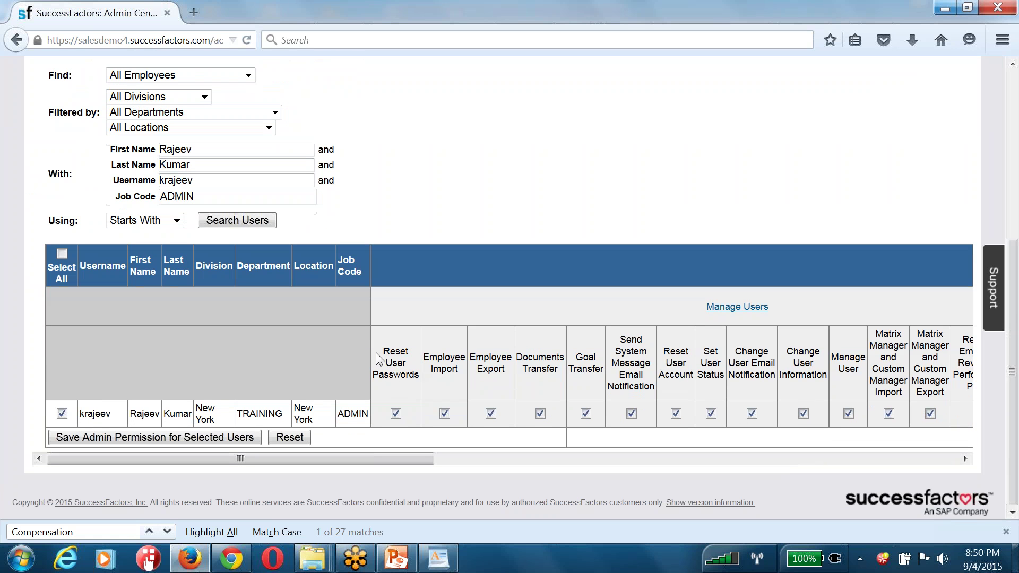
left_click_drag(384, 352, 944, 392)
left_click_drag(785, 308, 709, 306)
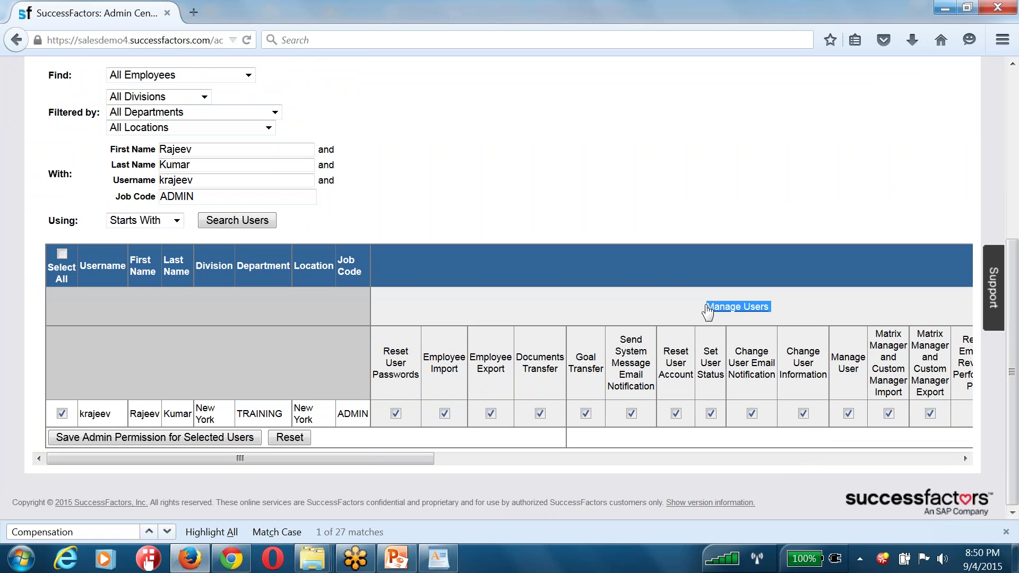
left_click(398, 350)
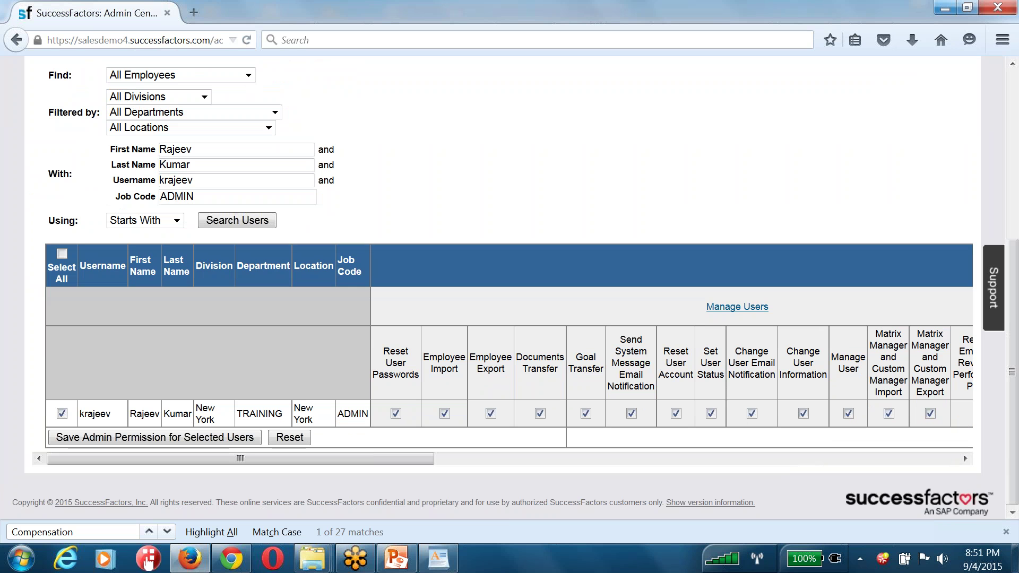
left_click(396, 413)
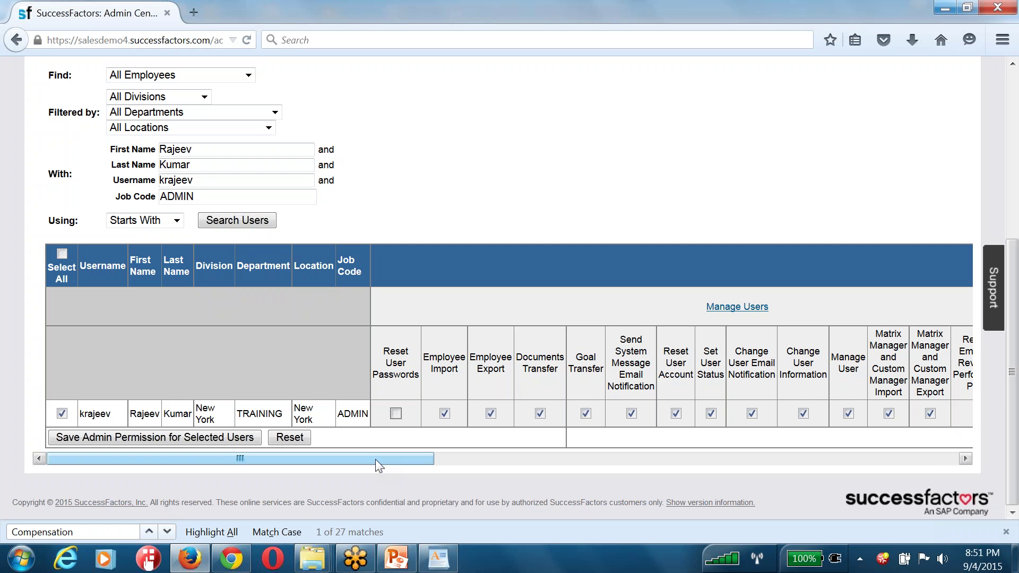
left_click(737, 306)
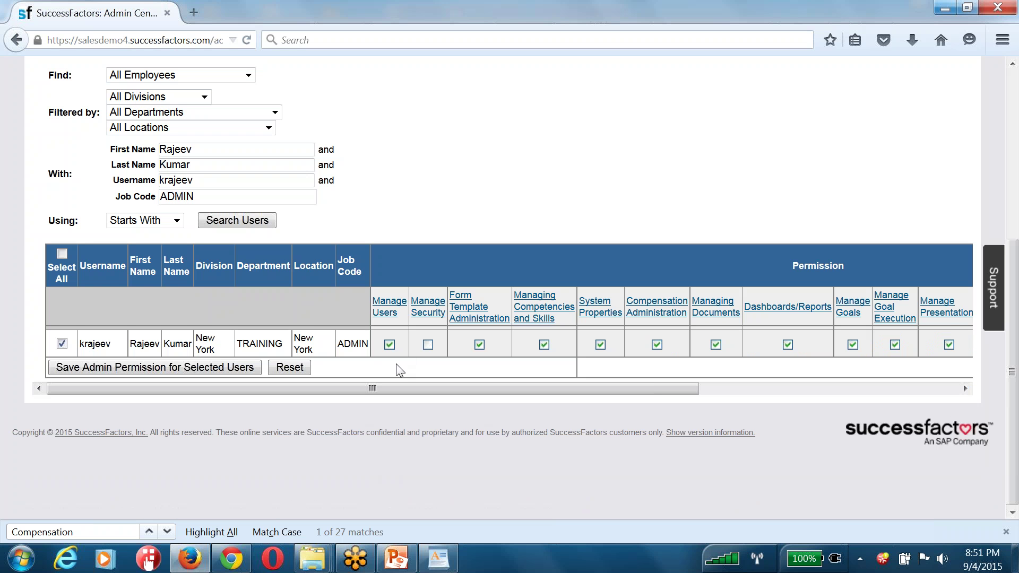
left_click(387, 306)
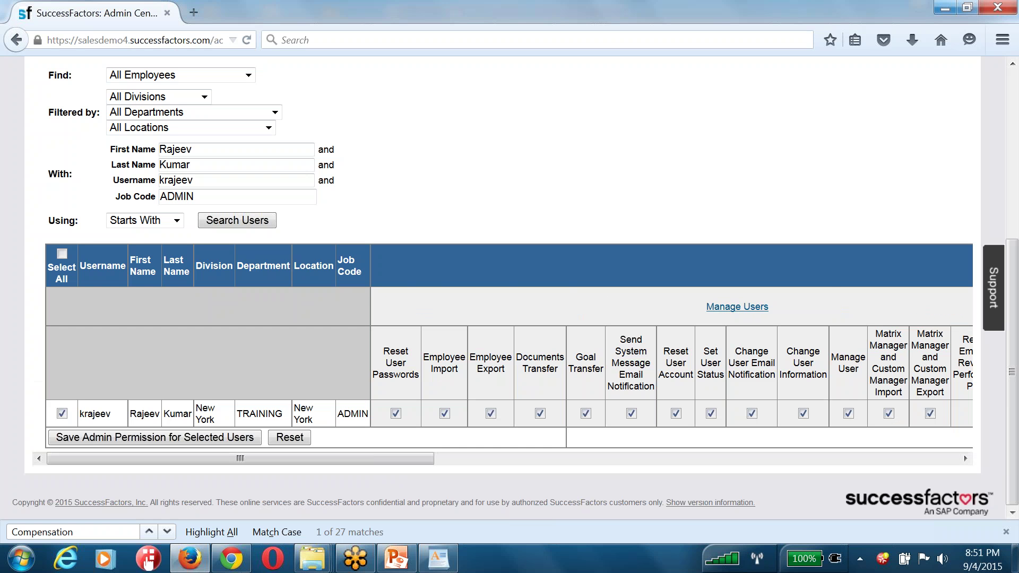
left_click(396, 413)
left_click(396, 413)
left_click(756, 310)
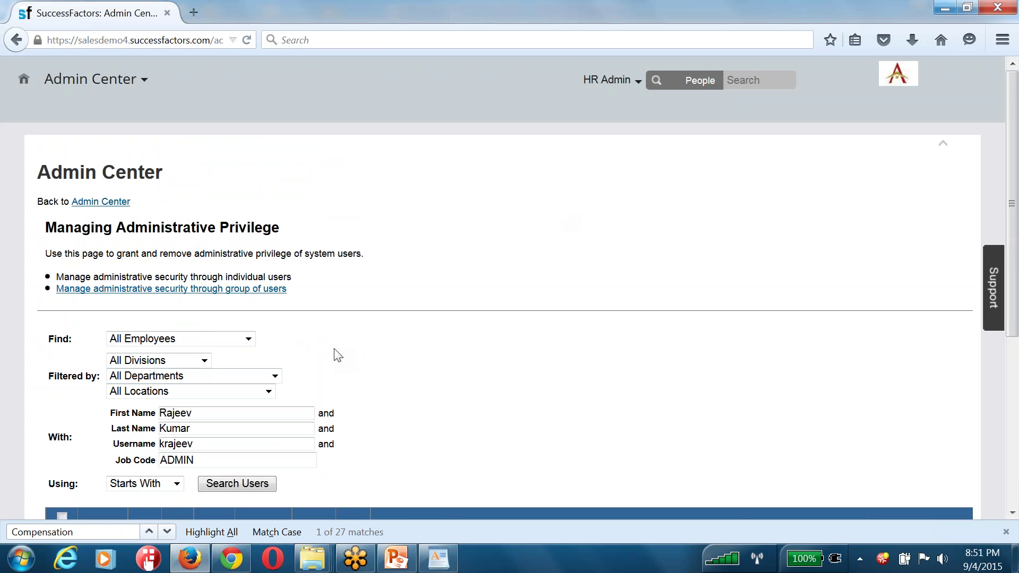
Change the browser address to the SuccessFactors provisioning site and load it
left_click(223, 41)
type("https://salesdemo4.successfactors.com/")
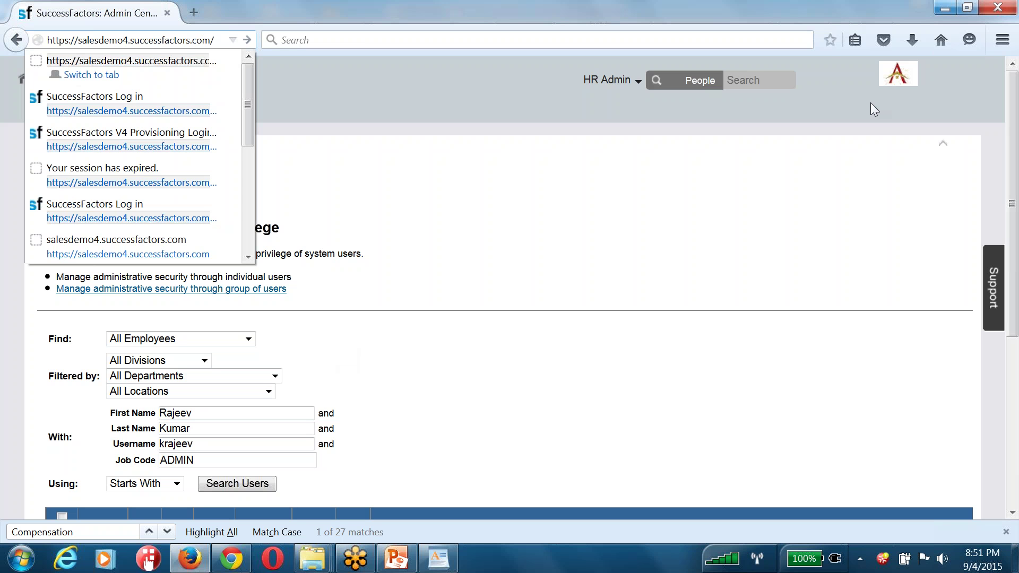
type("pro")
key("Return")
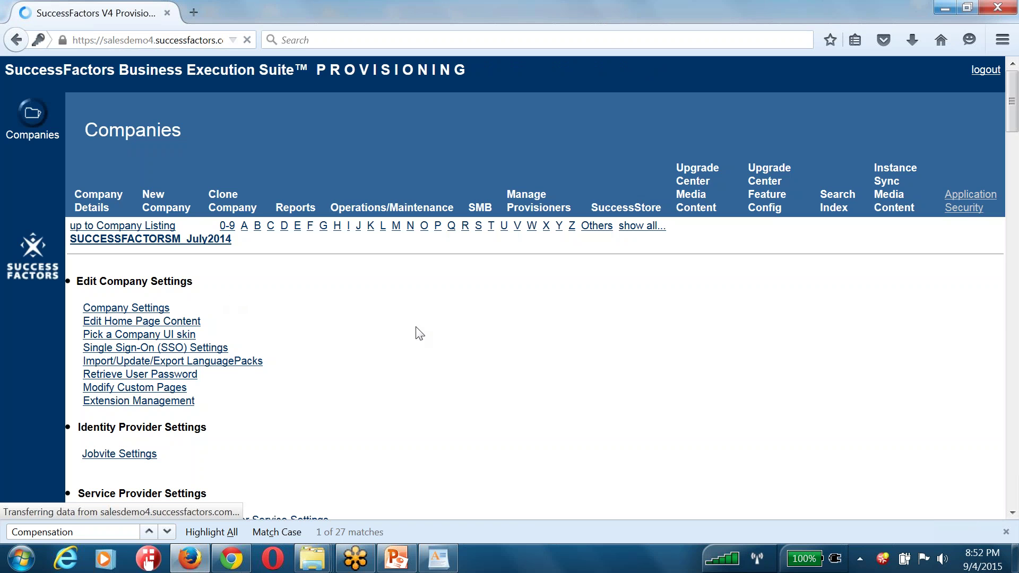
Find RBP in Company Settings, check Role-based Permission, and scroll back to the top
key("ctrl+f")
type("RBP")
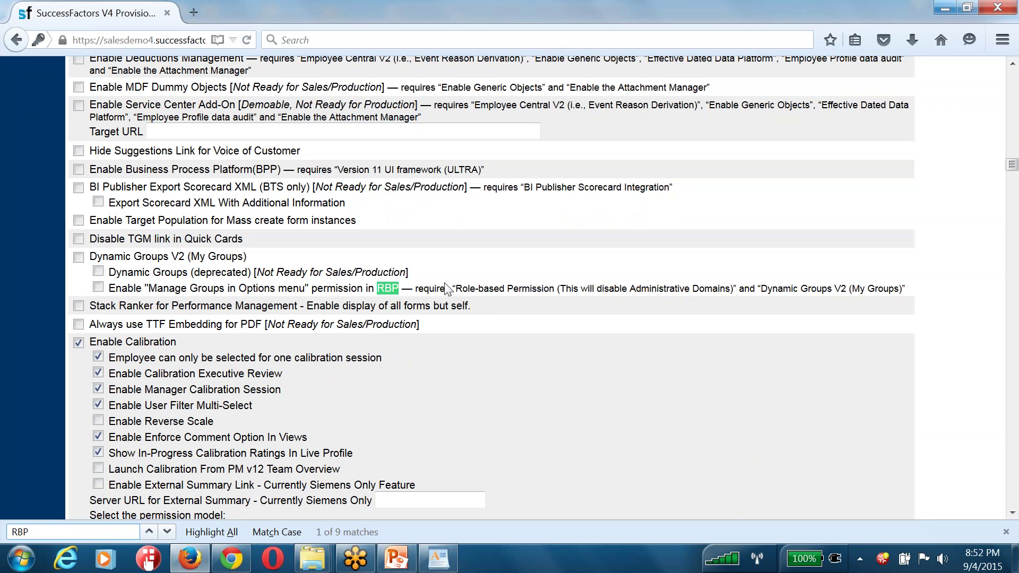
key("Return")
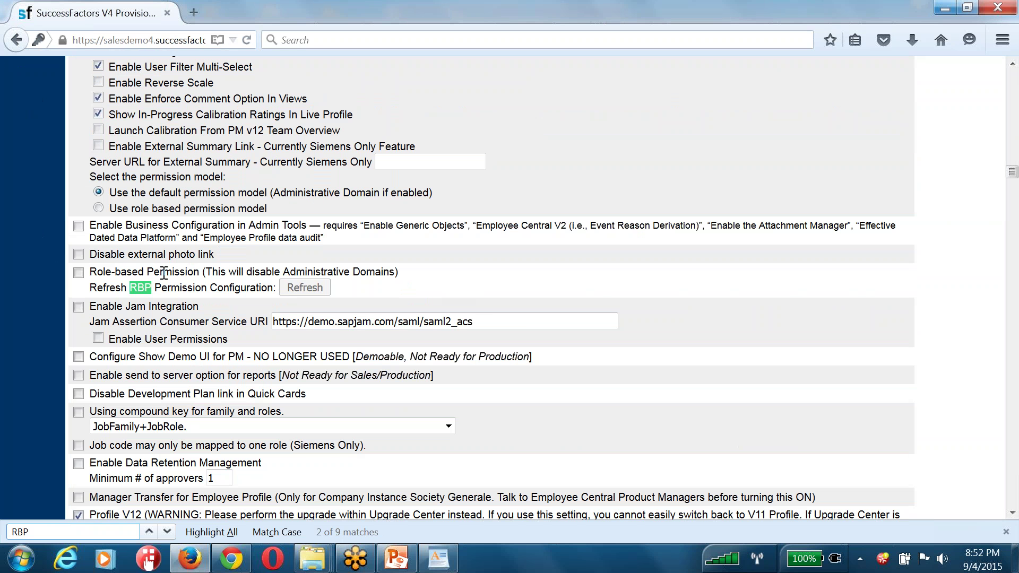
left_click(78, 272)
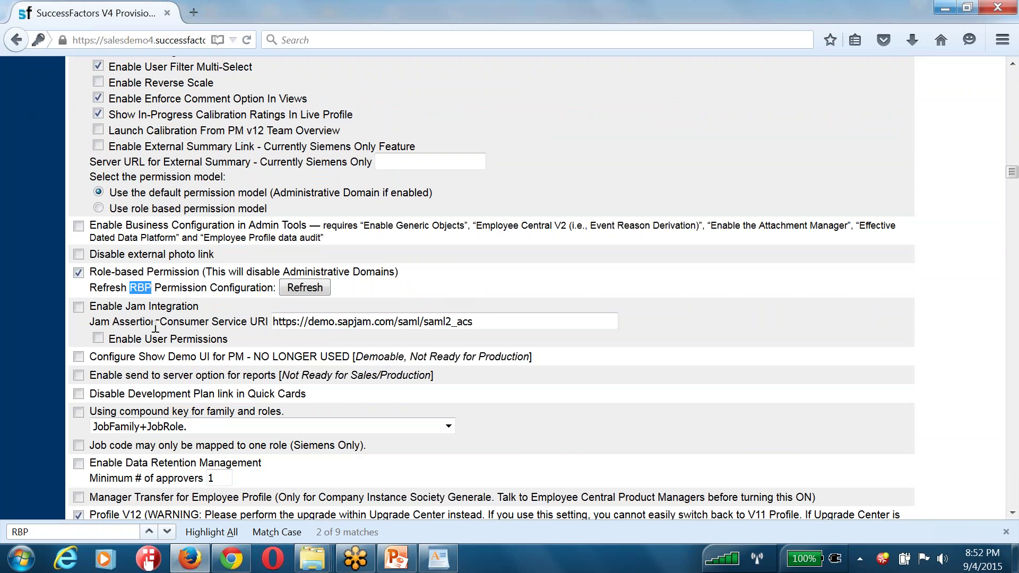
scroll(717, 303, "up", 2)
scroll(714, 304, "up", 20)
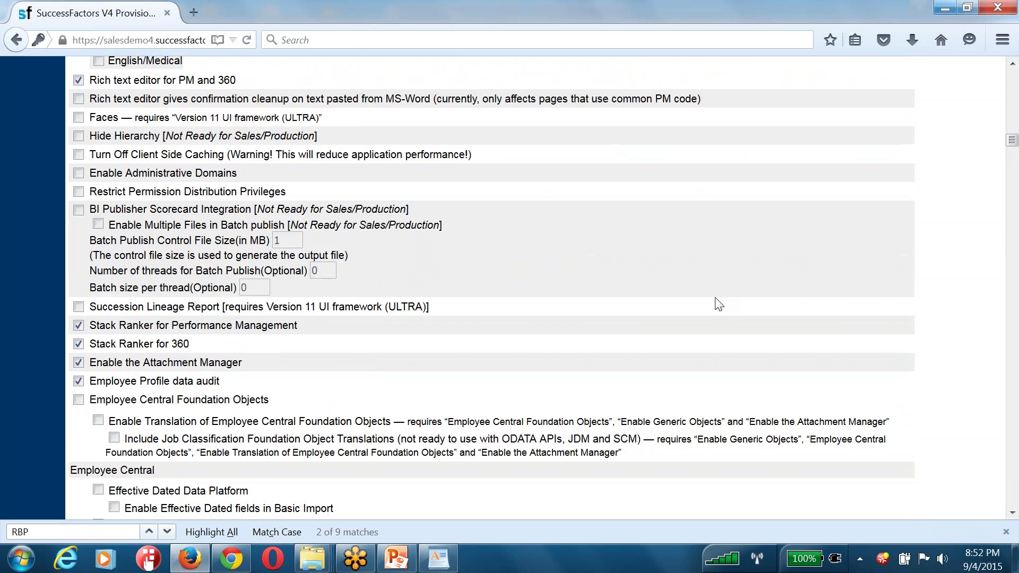
scroll(865, 265, "up", 20)
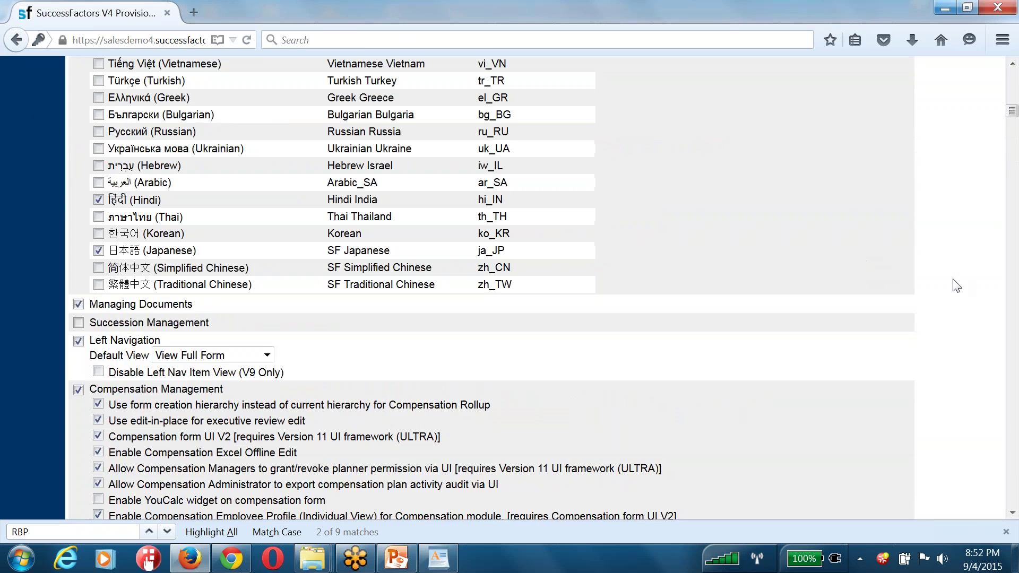
scroll(956, 283, "up", 20)
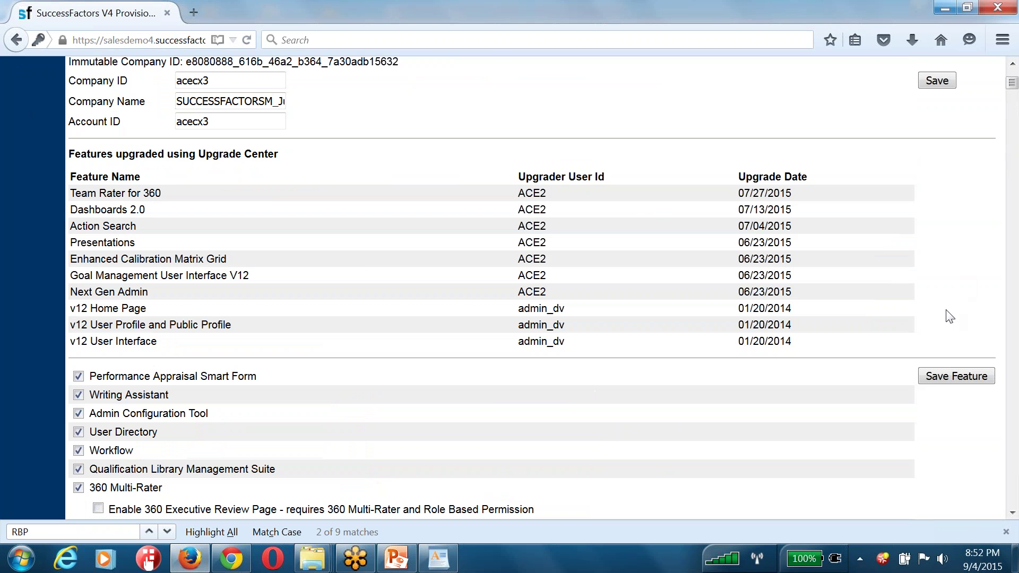
Save the feature change and confirm it by entering the company ID
left_click(938, 374)
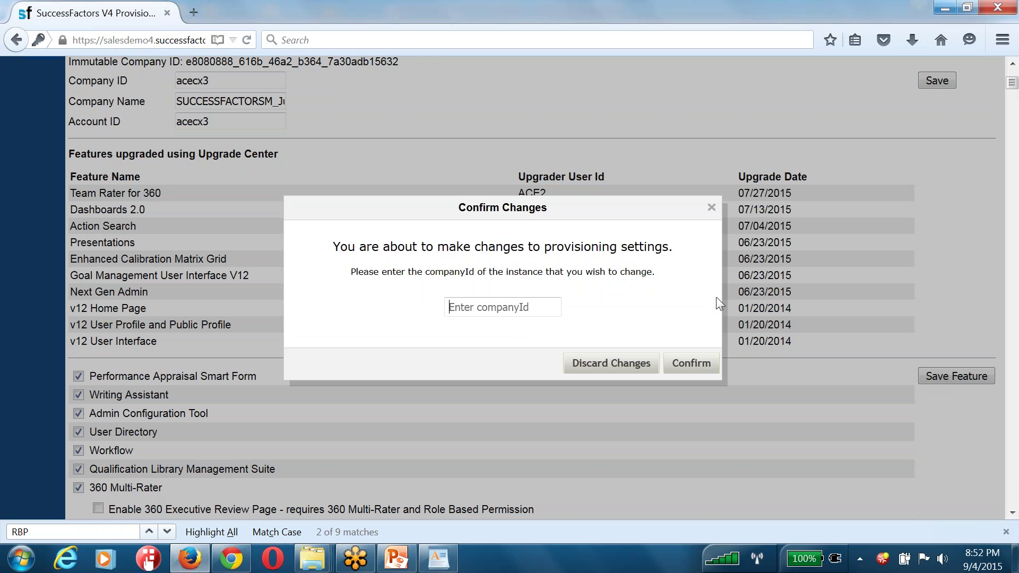
type("acecx3")
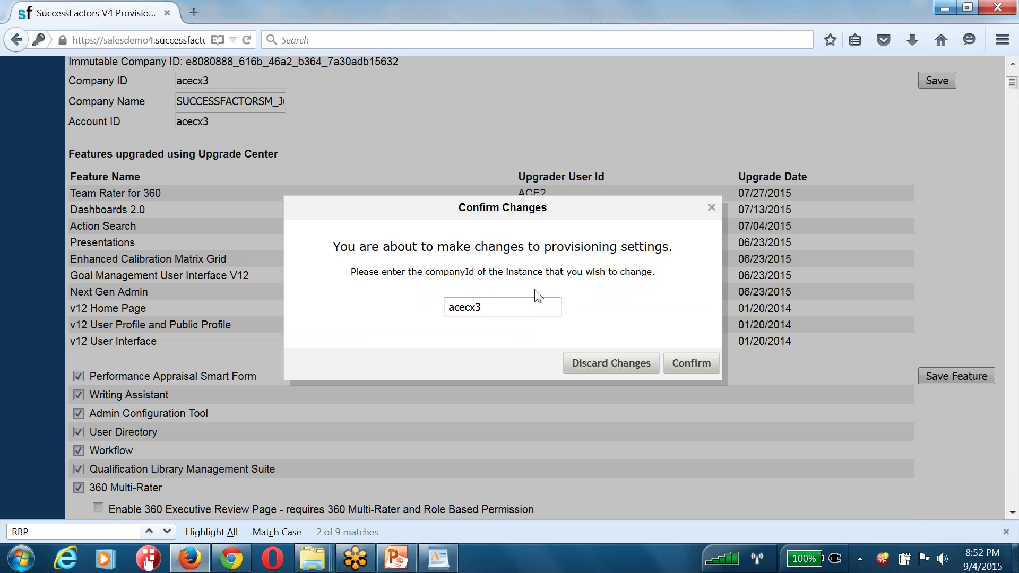
key("Tab")
key("Tab")
key("Return")
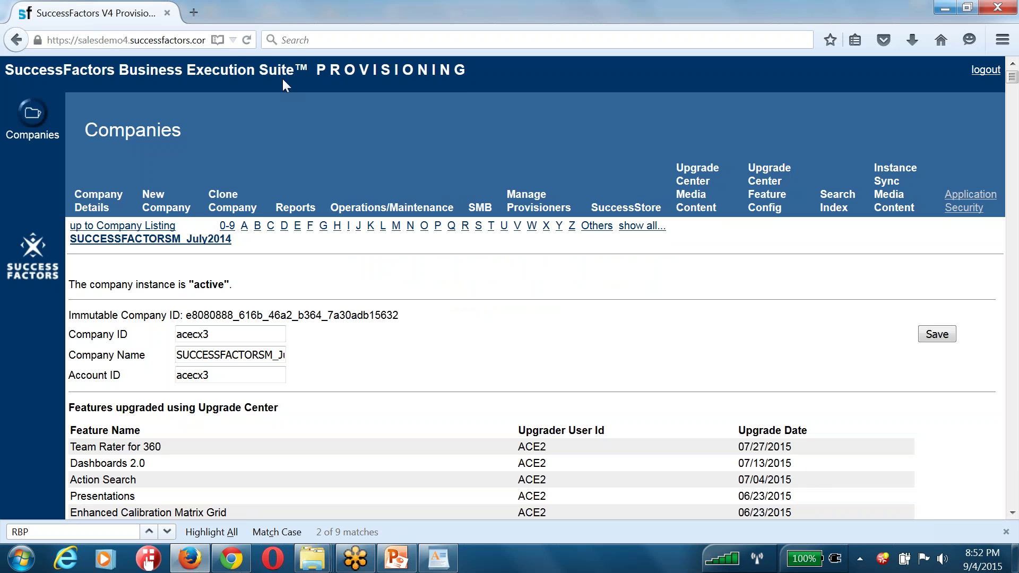
Close the provisioning window and load the SuccessFactors login site in a new Firefox window
left_click(1002, 11)
left_click(232, 559)
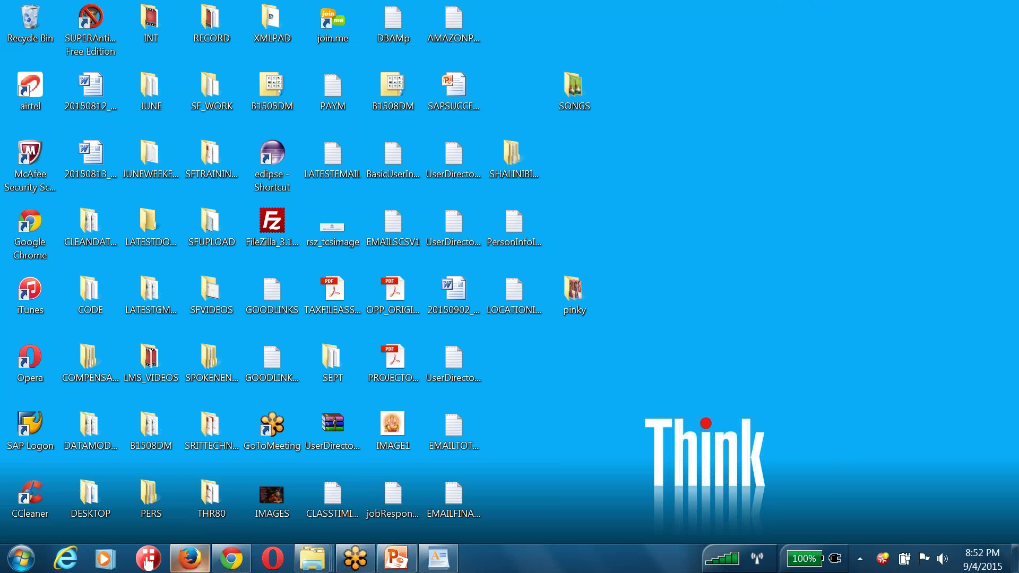
left_click(190, 559)
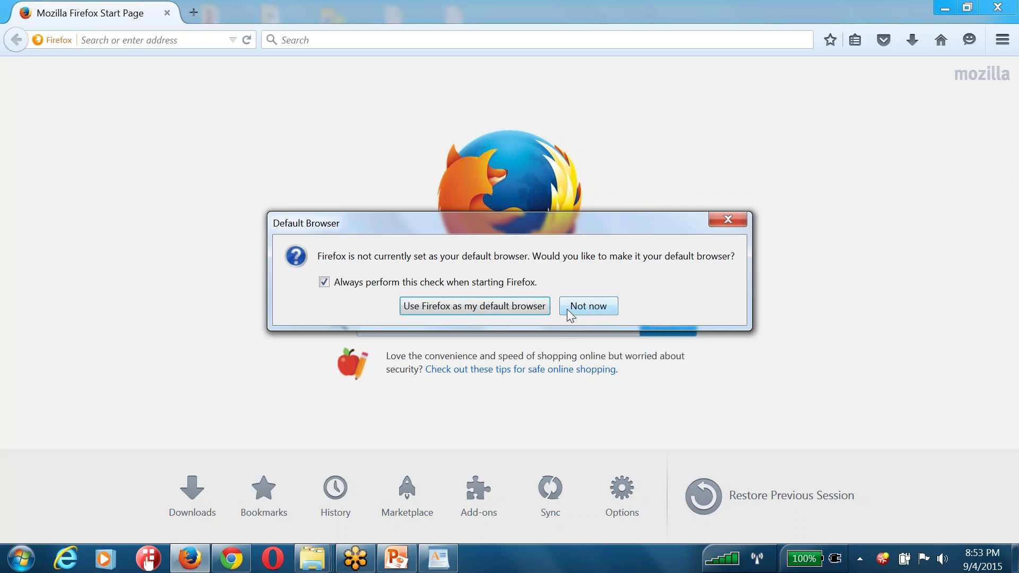
left_click(583, 305)
left_click(206, 38)
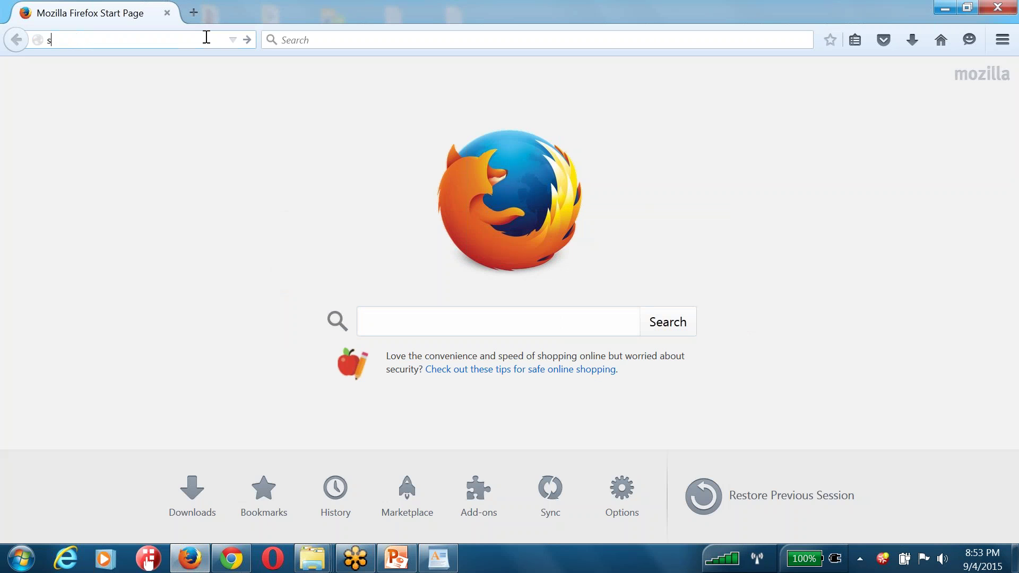
type("salesdemo4.successfactors.com/")
key("Down")
key("Return")
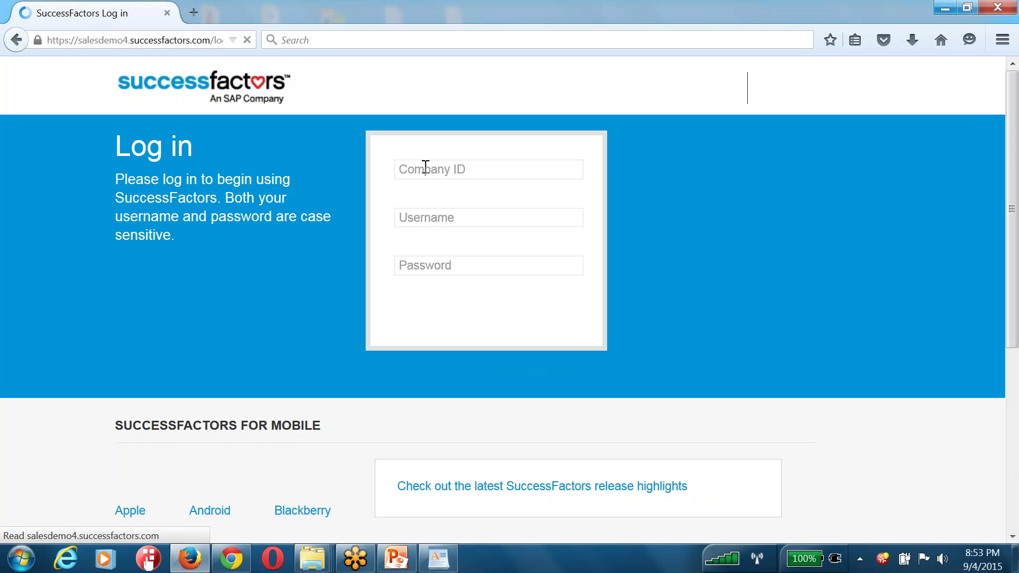
Enter the company ID on the login page, then return to the WordPad note's RBP line
left_click(426, 168)
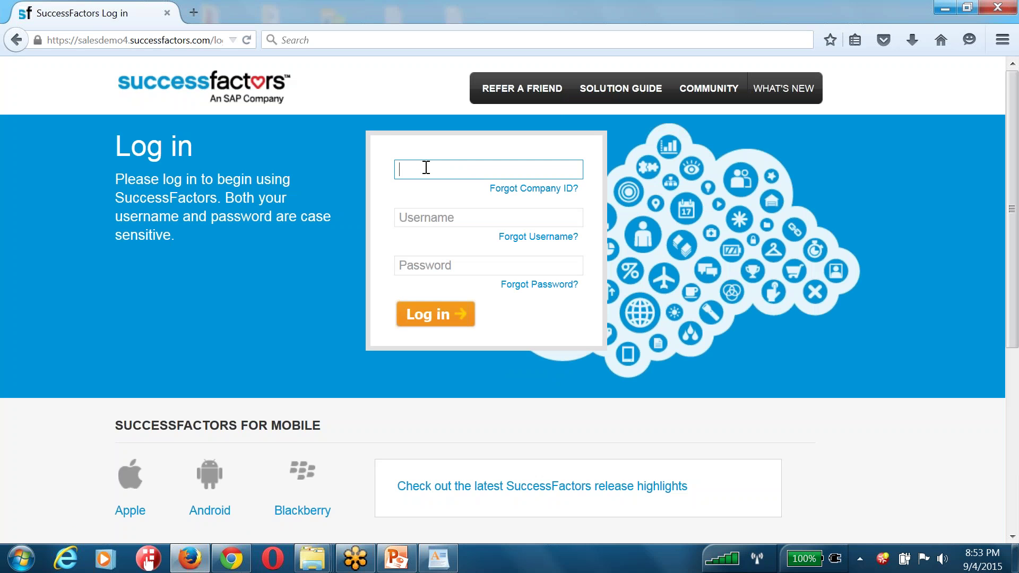
type("acecx3")
key("Tab")
left_click(438, 558)
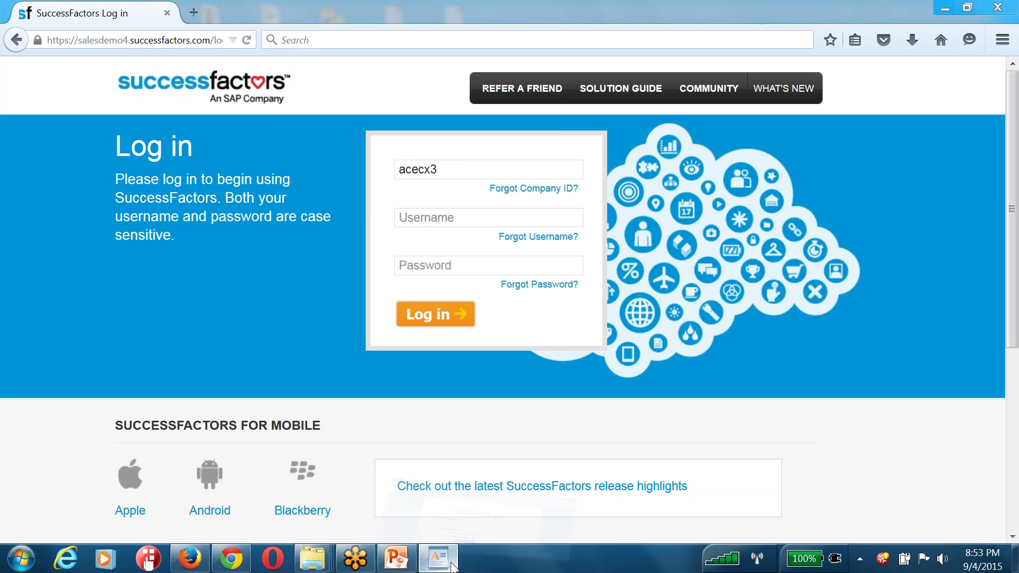
key("Down")
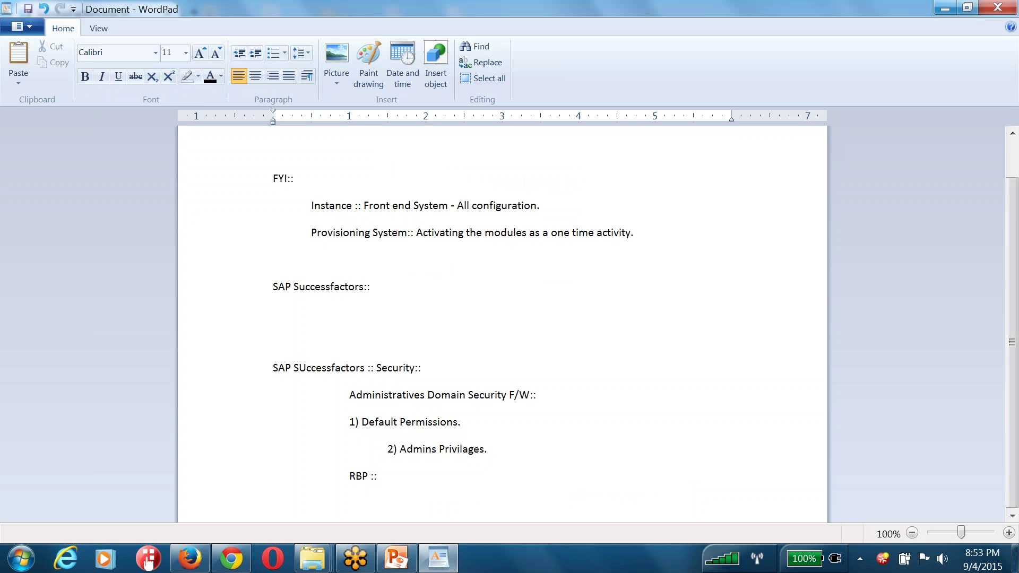
List '1) Permission Roles.' and '2) Permission Groups.' under RBP ::
key("Return")
key("BackSpace")
type("1) Permission Roles.")
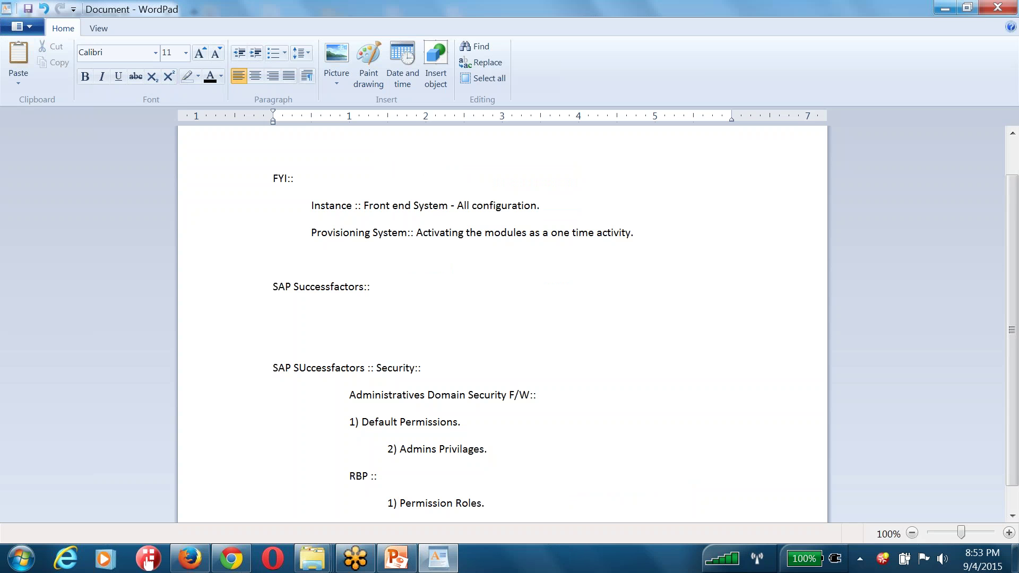
key("Return")
key("Tab")
type("2) Permission Groups.")
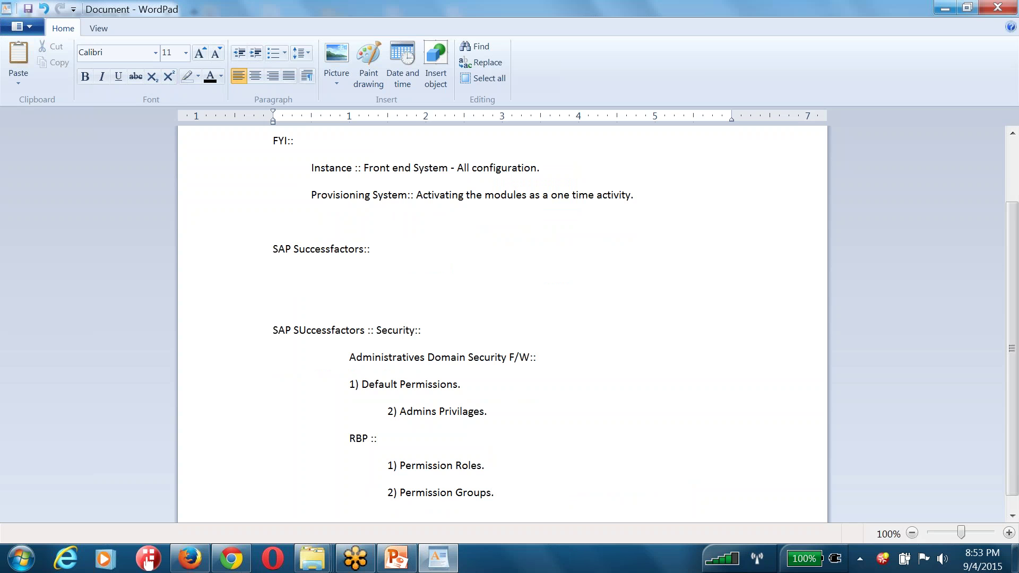
type("(")
key("BackSpace")
type(".")
Add the line 'Employees --> Permission groups --> Permission roles (Permission Definition)'
key("Return")
key("Return")
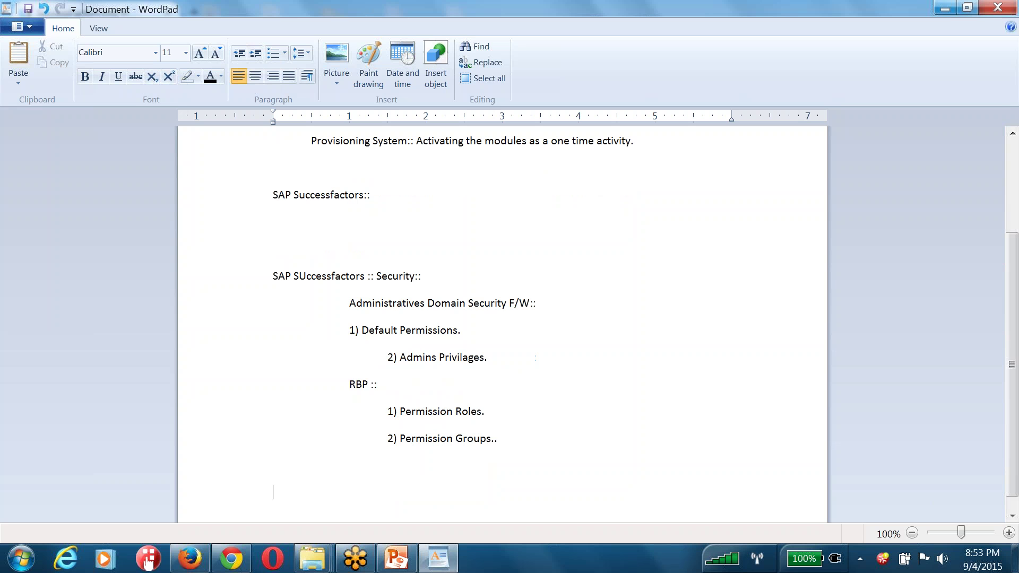
type("Employees --> Emp")
key("BackSpace")
key("BackSpace")
key("BackSpace")
type("Permission")
type("groups -->")
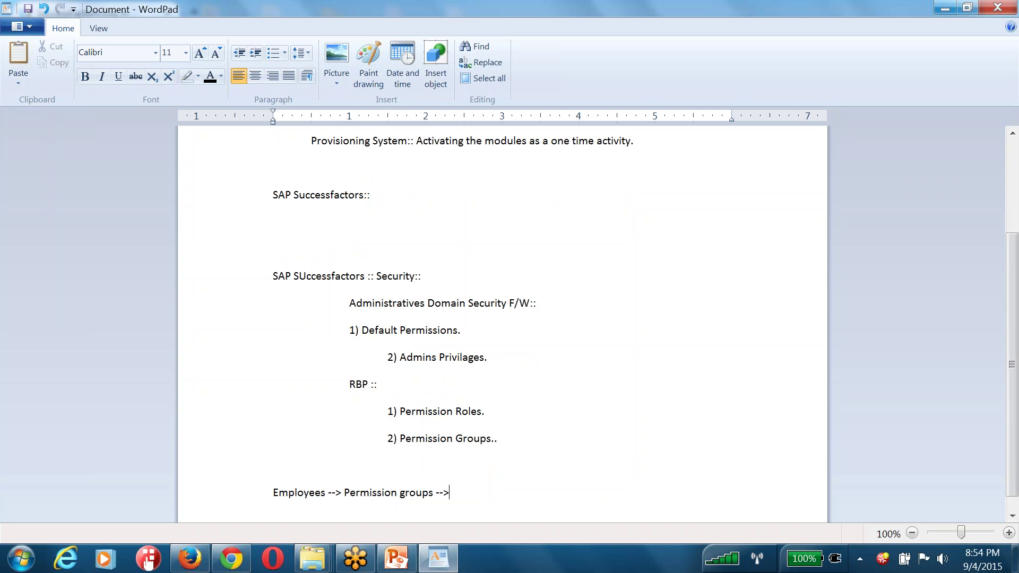
type(" Permission roles (Permission Definition).")
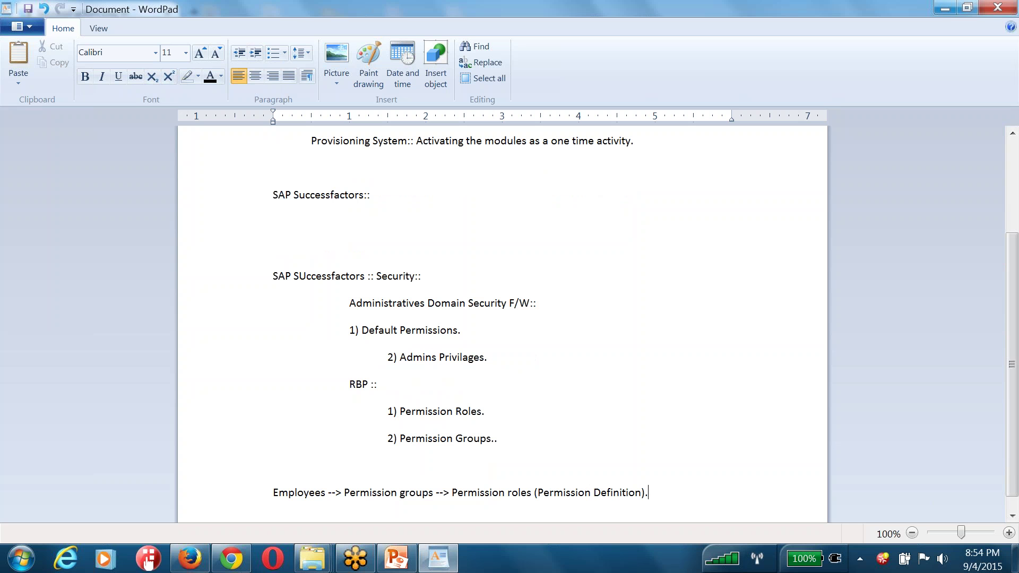
Highlight 'Employees' and 'Permission roles (Permission Definition)' in the new flow line
double_click(306, 491)
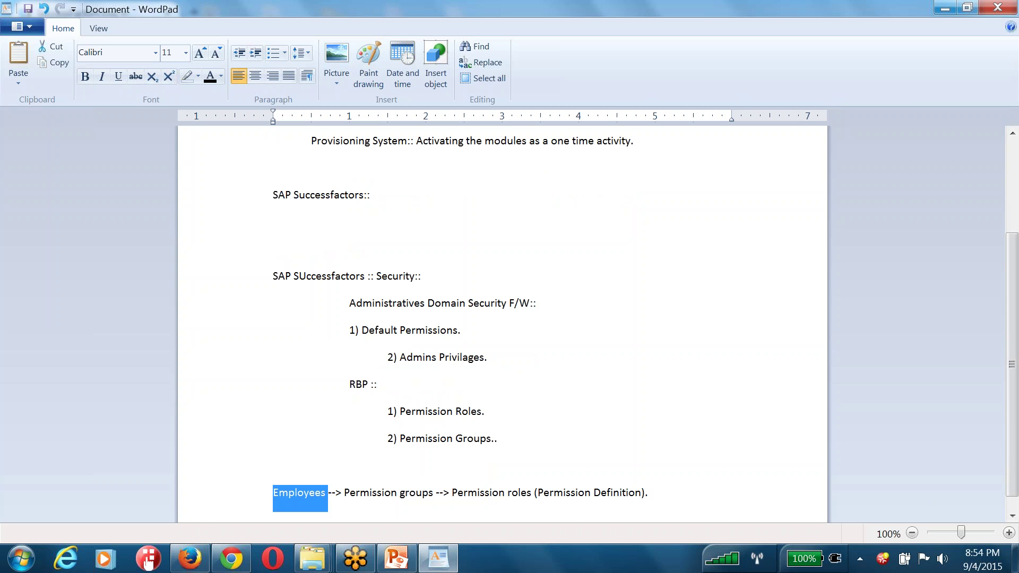
triple_click(410, 493)
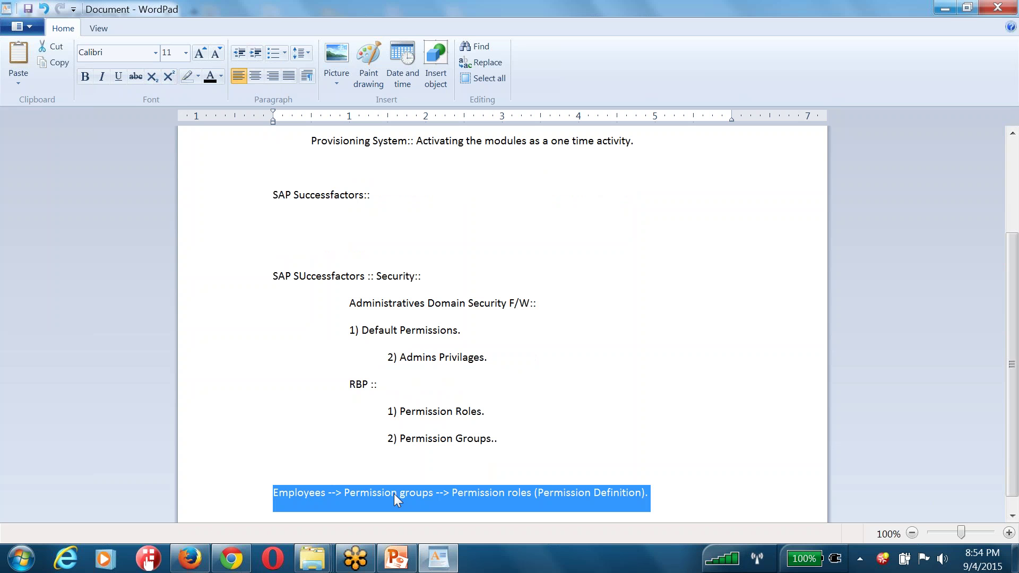
left_click(310, 493)
double_click(310, 492)
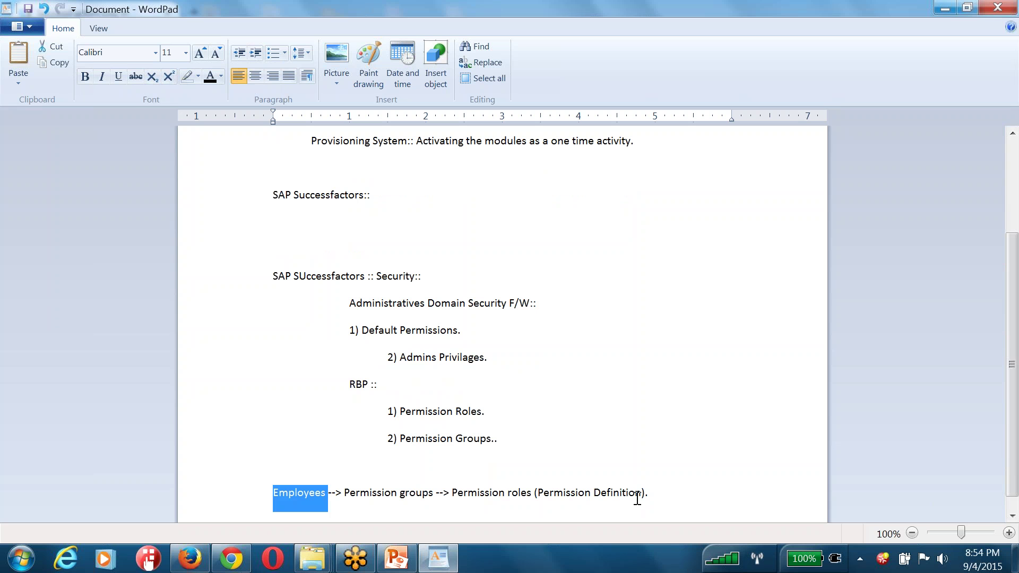
left_click_drag(648, 495, 486, 491)
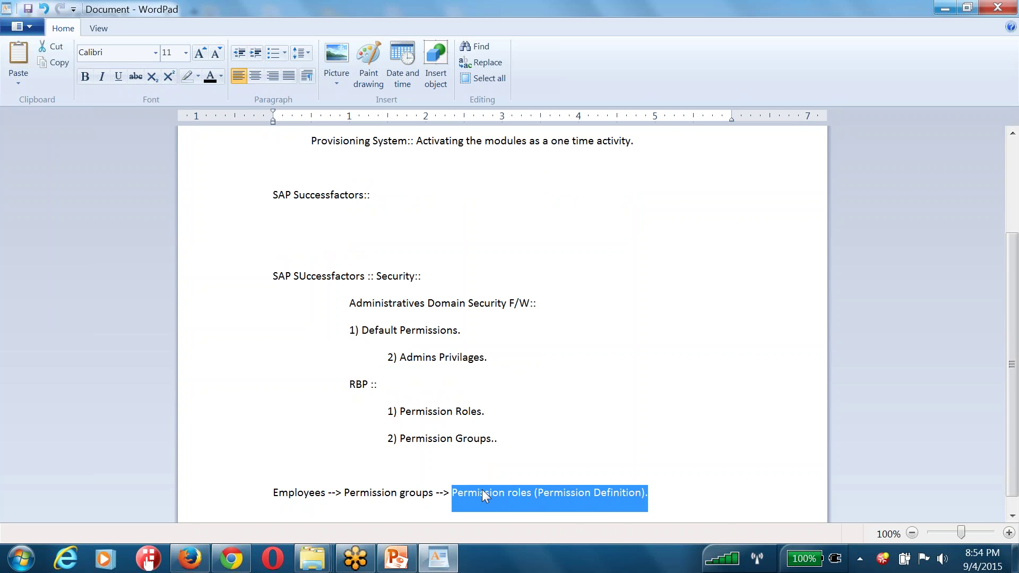
scroll(482, 489, "down", 1)
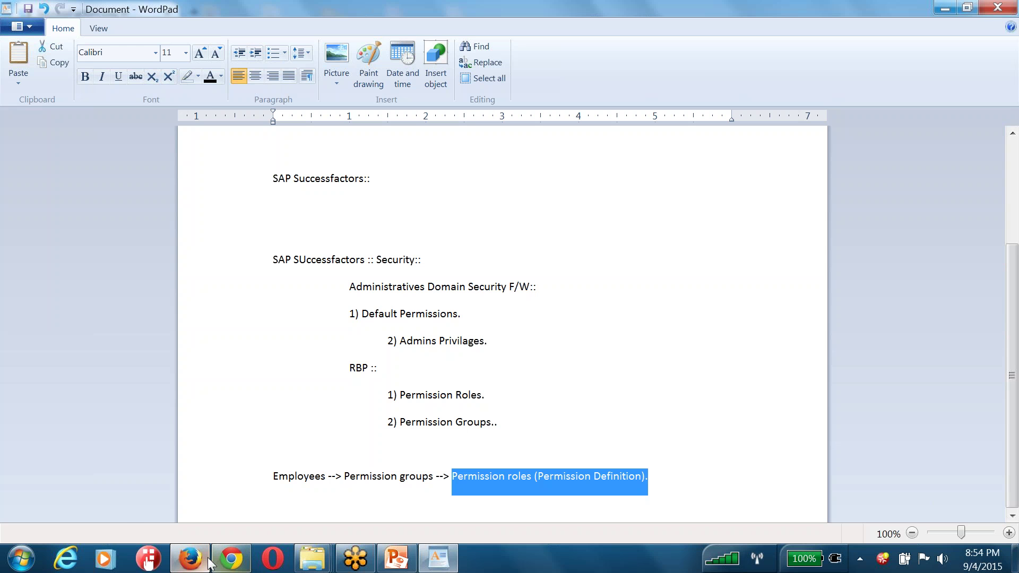
Log in to SuccessFactors in Firefox with the HR admin username and password
left_click(189, 558)
type("hradmin")
key("Tab")
type("p••••••••••••")
key("Return")
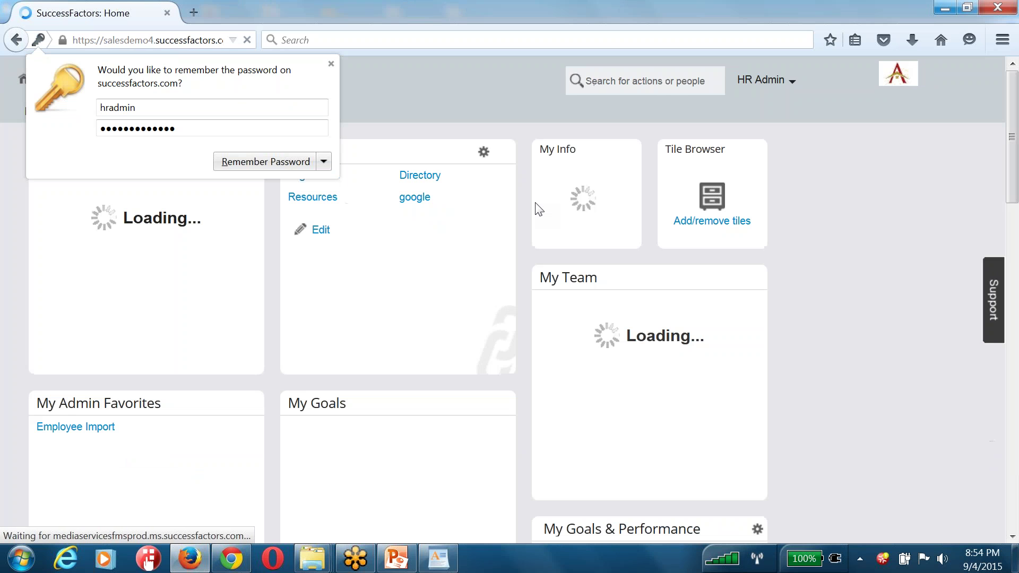
Open the Super Administrator role from Admin Center's Manage Permission Roles list
left_click(745, 81)
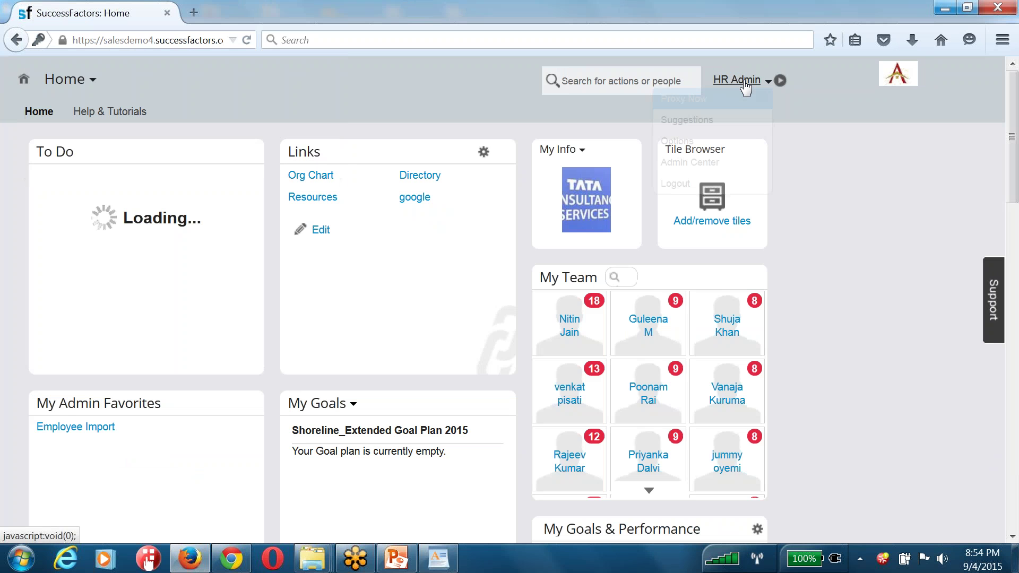
left_click(732, 166)
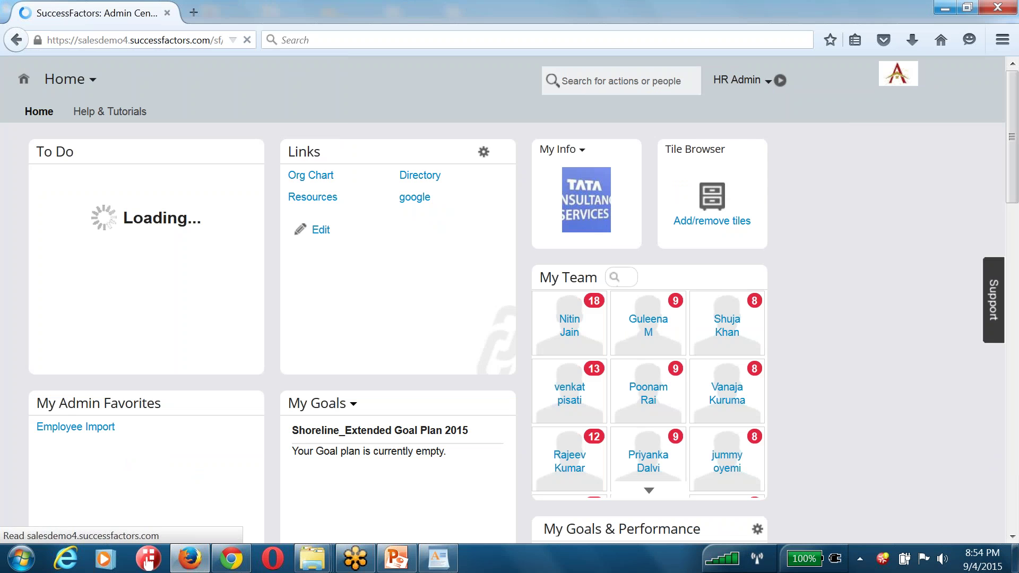
scroll(634, 276, "down", 5)
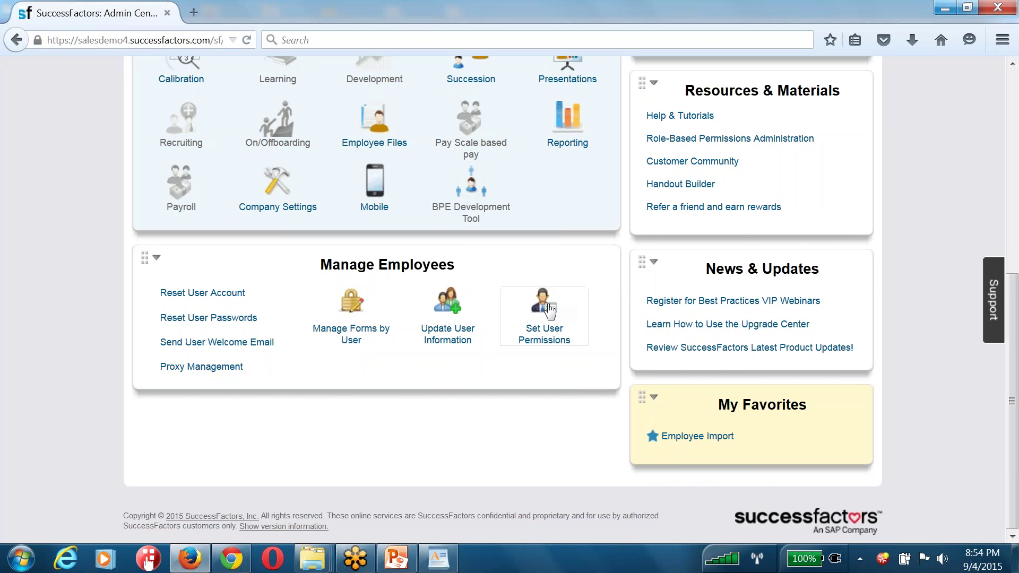
left_click(548, 310)
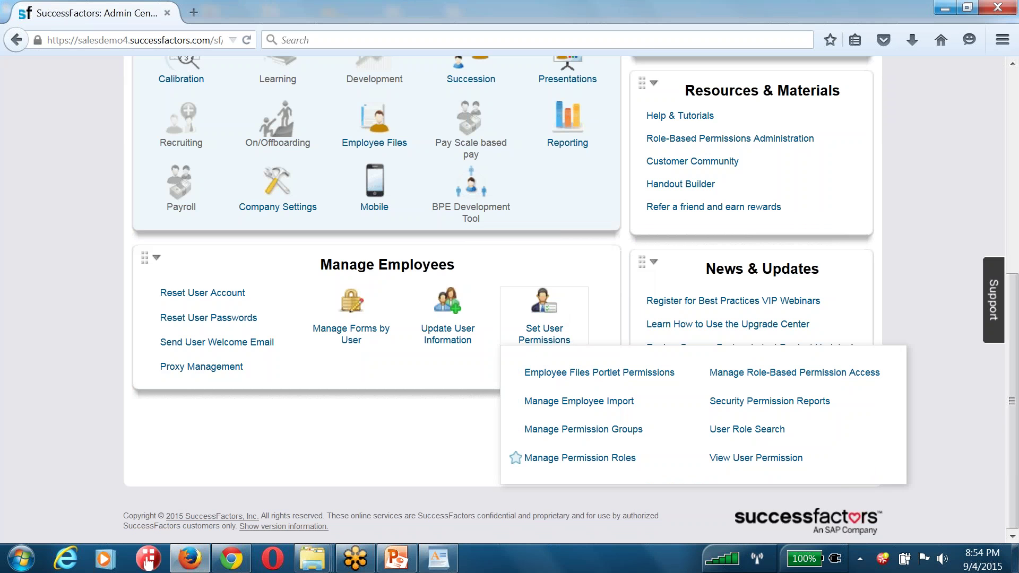
left_click(582, 458)
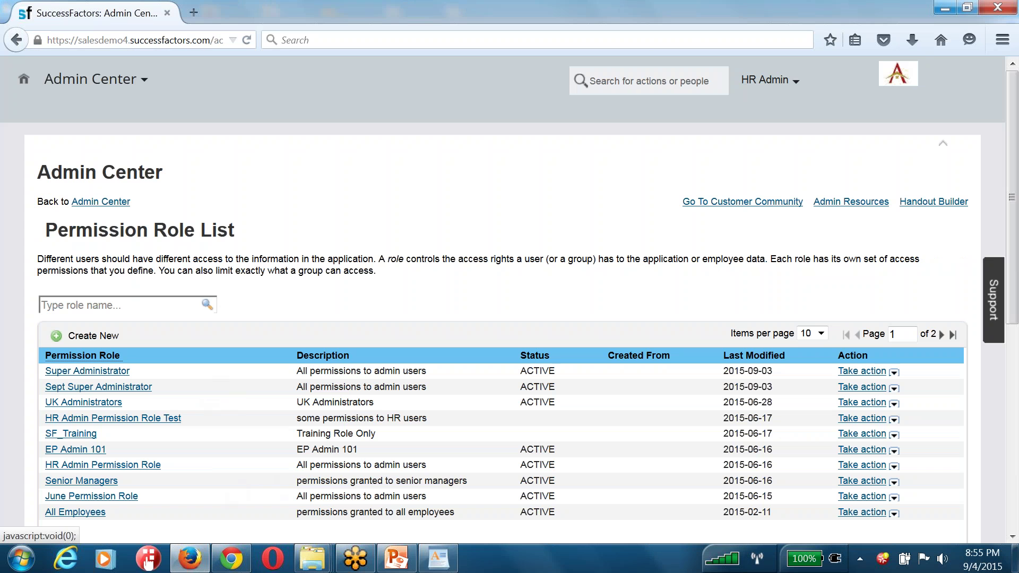
left_click(88, 371)
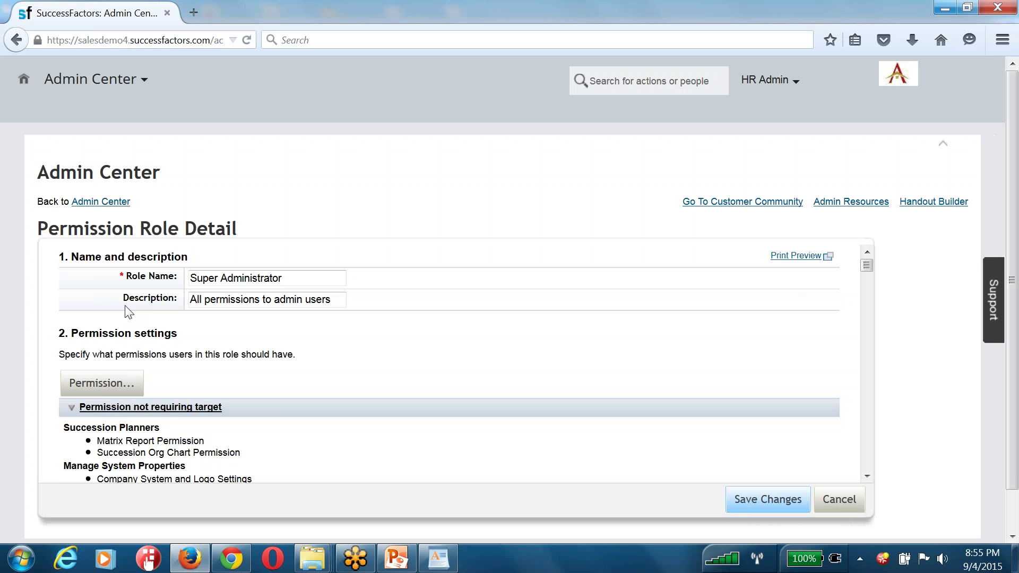
Browse the role's permission categories, clearing then re-granting edit on every Employee Data field
left_click(97, 383)
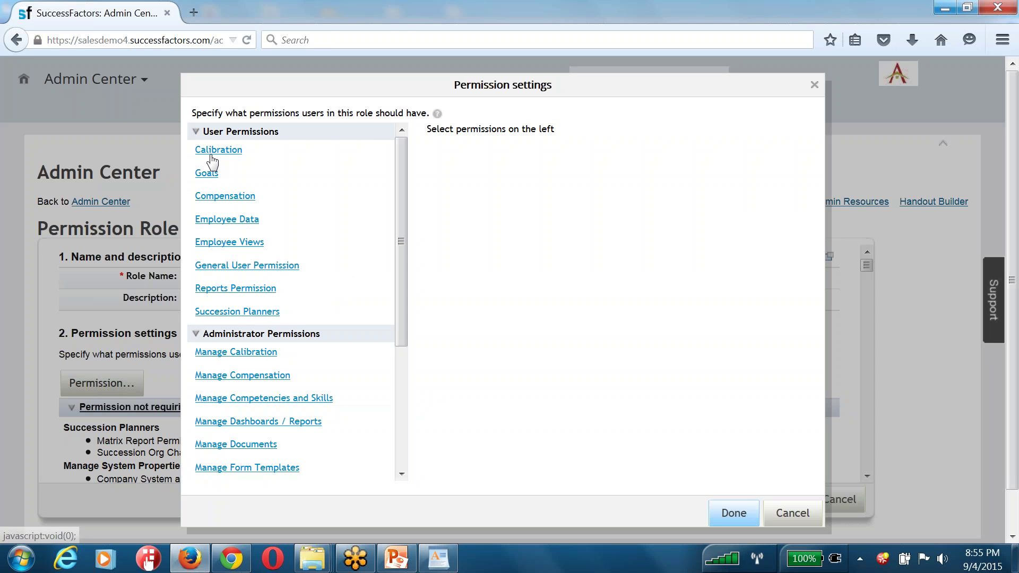
left_click(215, 151)
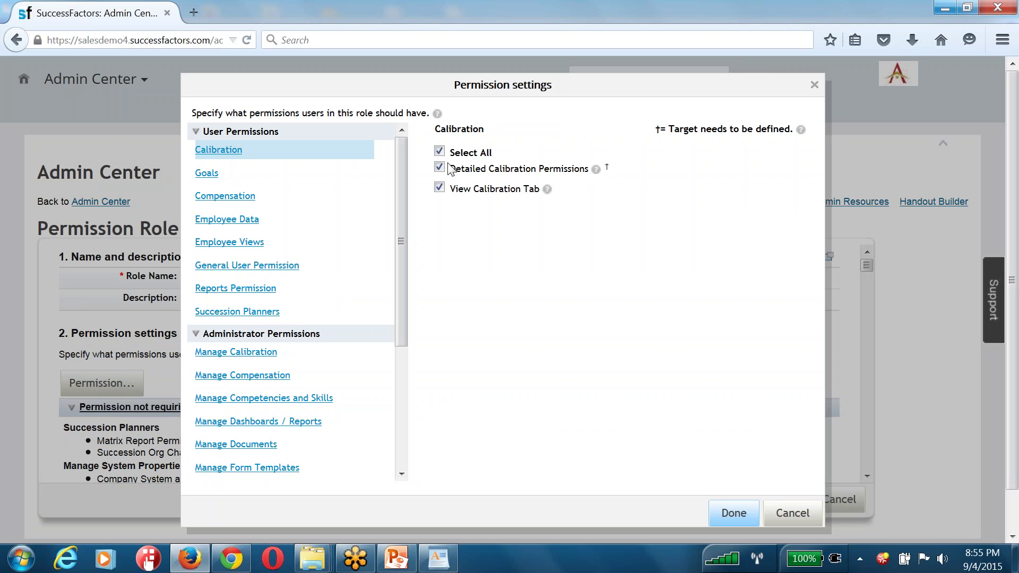
left_click(212, 176)
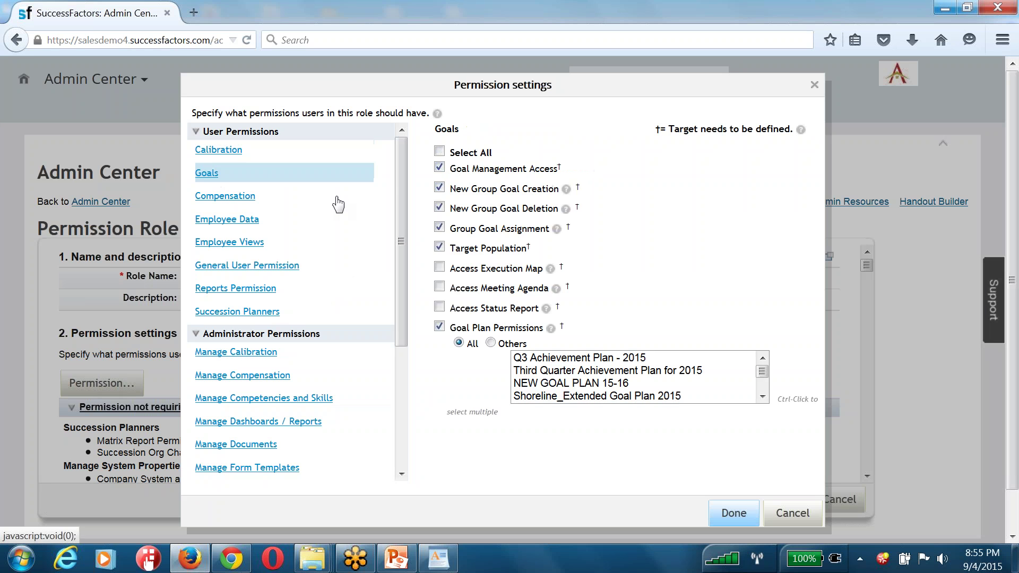
left_click(242, 201)
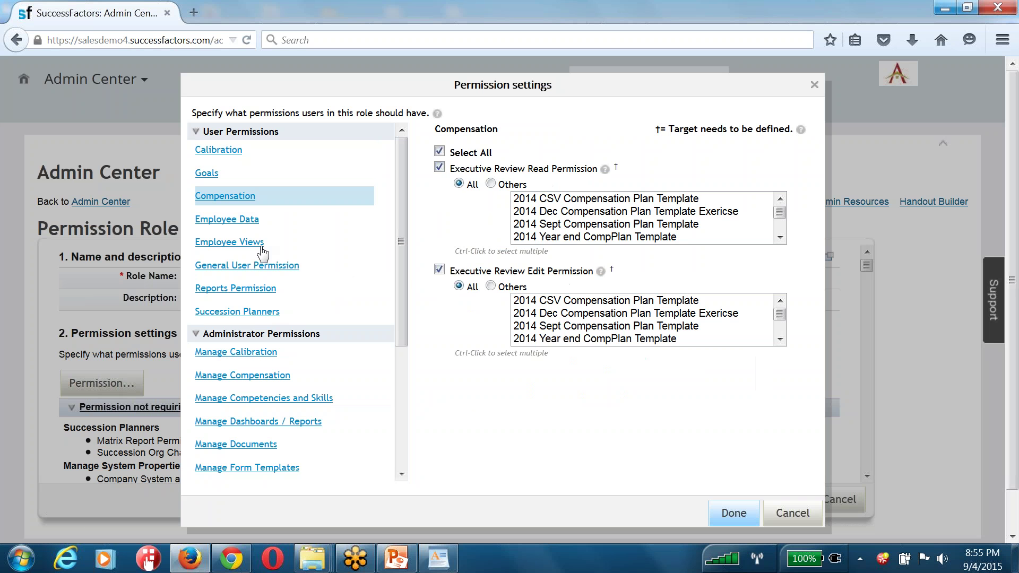
left_click(254, 242)
left_click(250, 219)
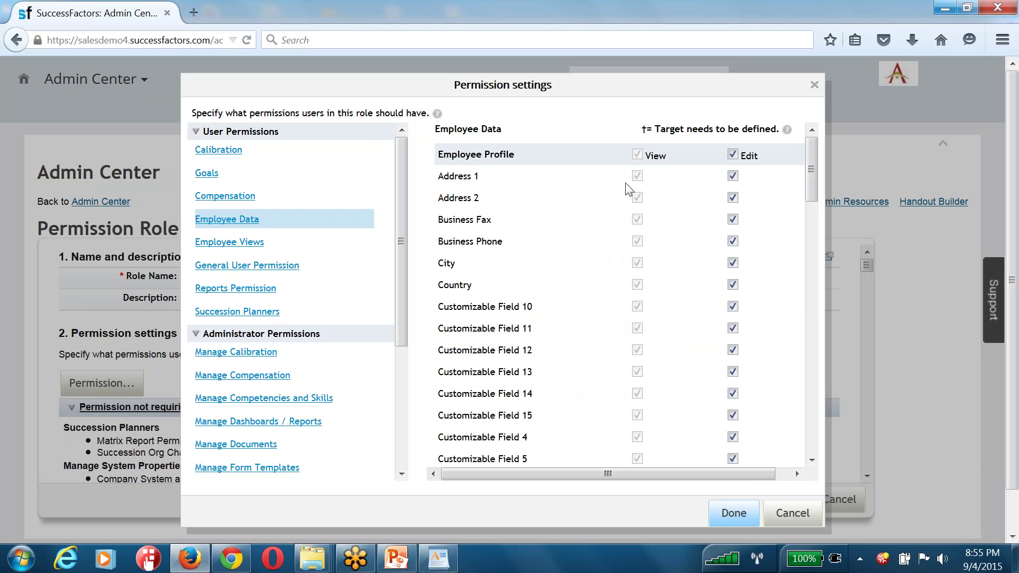
left_click(732, 154)
left_click(732, 155)
Review the Employee Views and General User Permission settings, collapsing Administrator Permissions
left_click(245, 245)
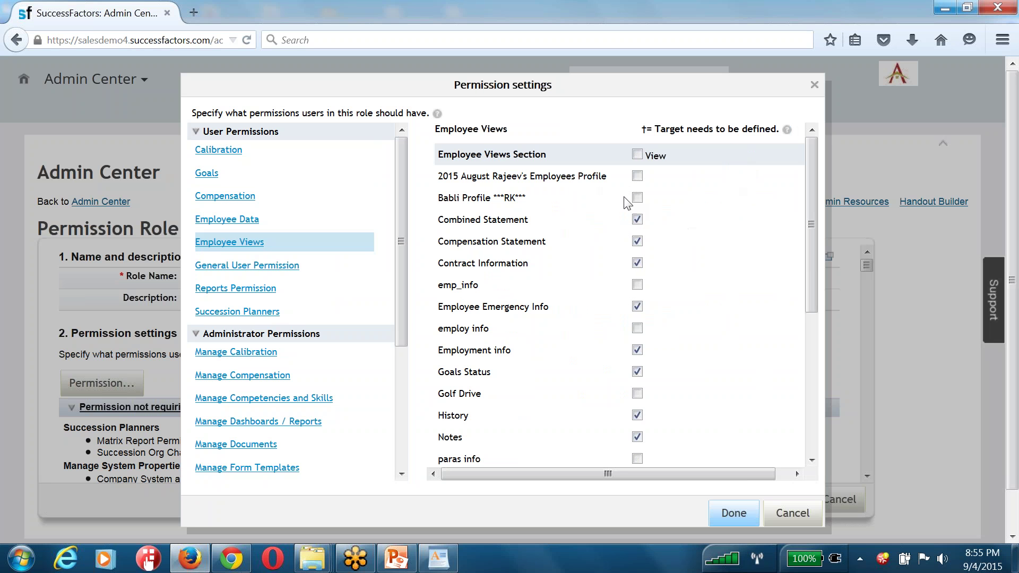
scroll(598, 330, "down", 5)
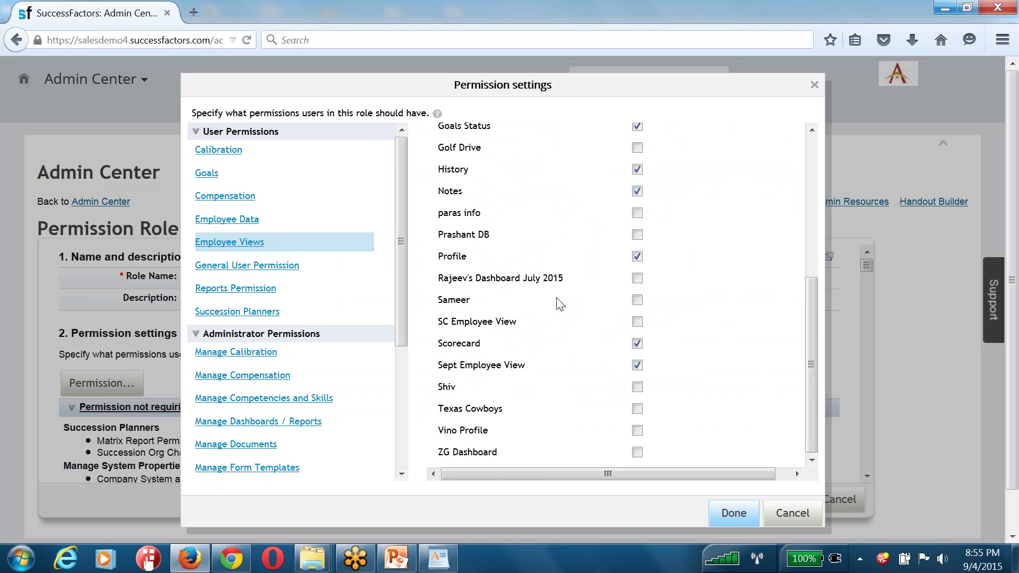
left_click(276, 267)
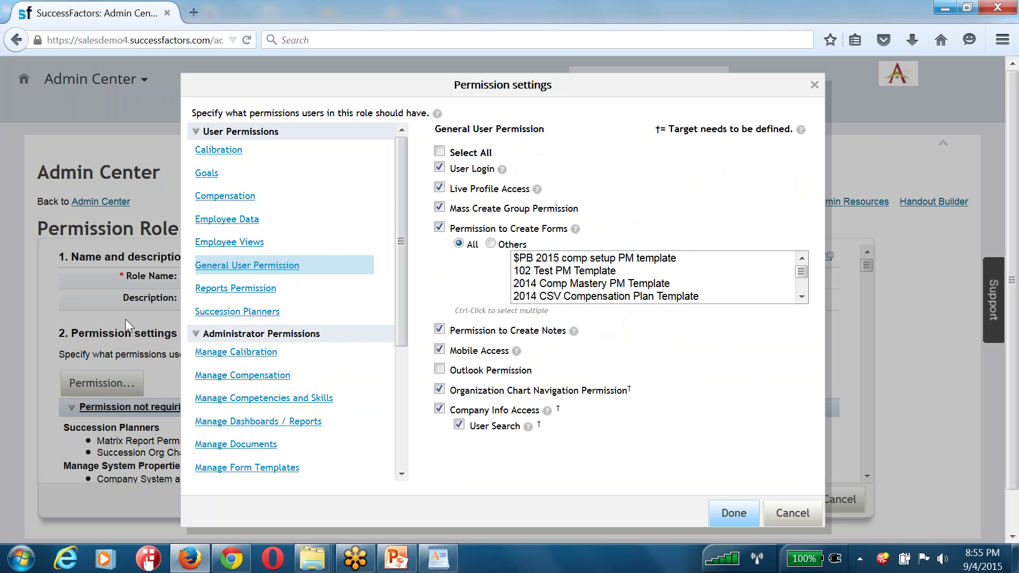
double_click(294, 335)
left_click_drag(251, 338, 206, 338)
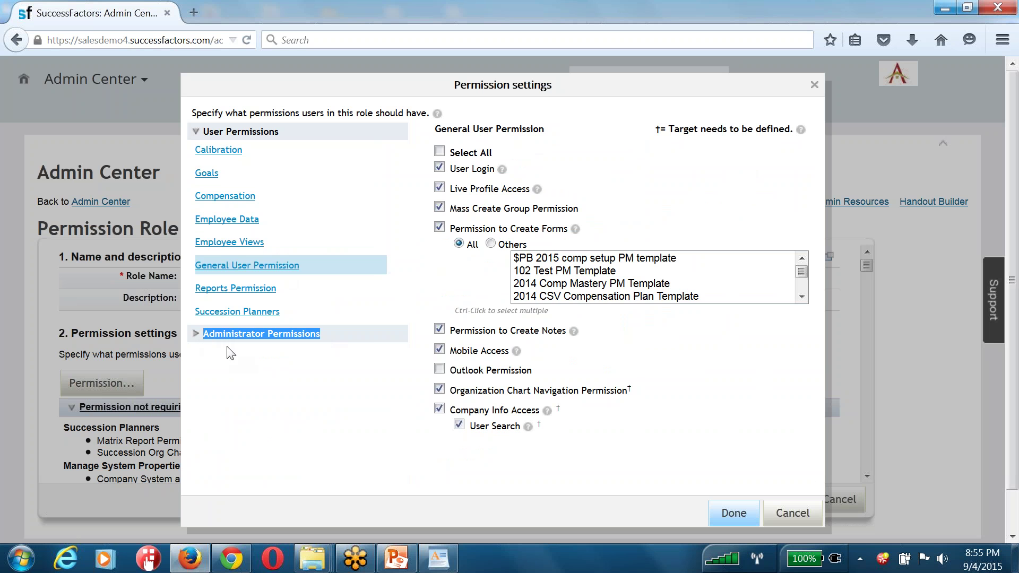
Select all Manage Calibration, Manage Compensation and Manage Competencies and Skills permissions
left_click(222, 342)
left_click(234, 356)
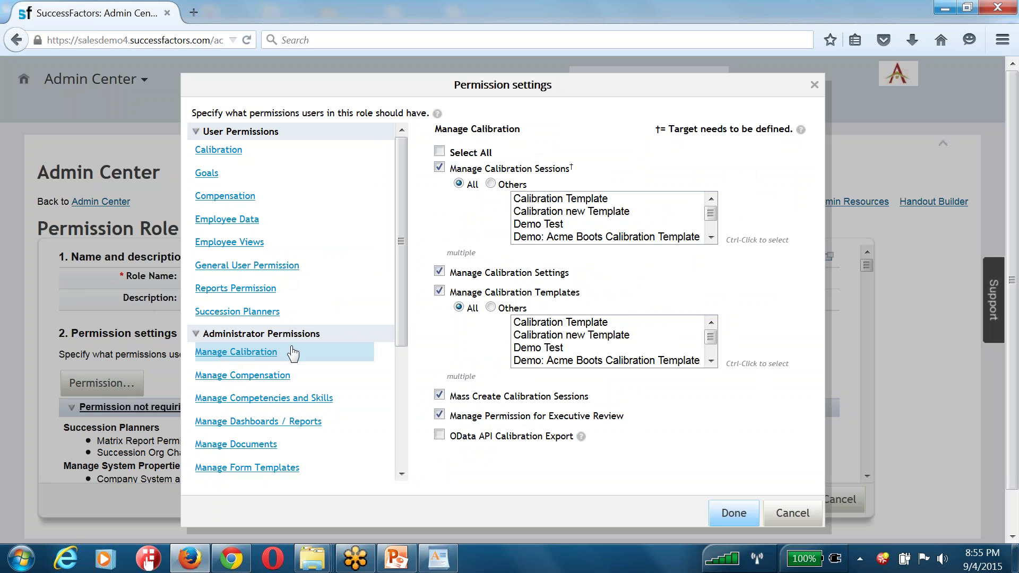
left_click(439, 151)
left_click(269, 375)
left_click(439, 151)
left_click(292, 400)
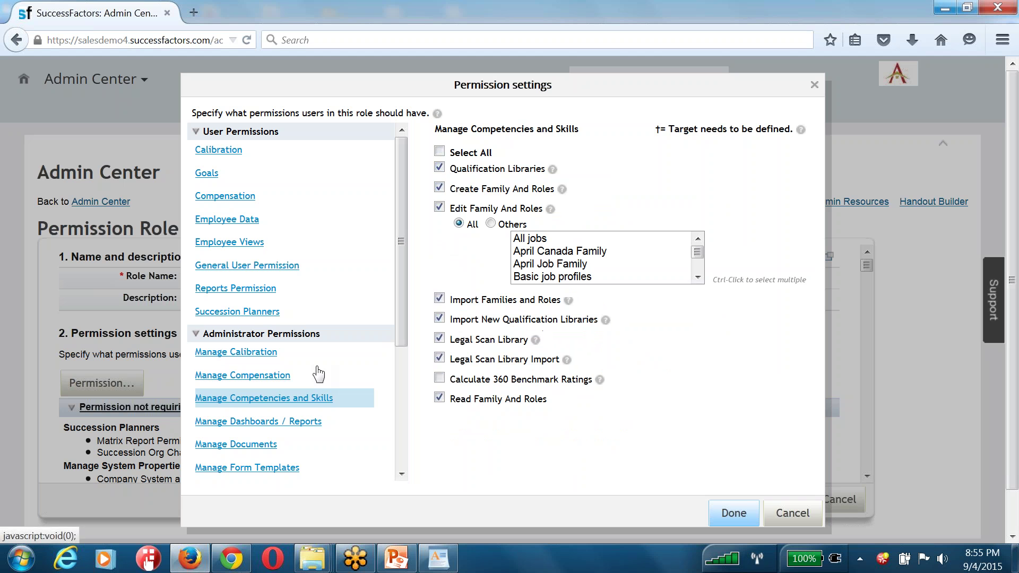
left_click(439, 151)
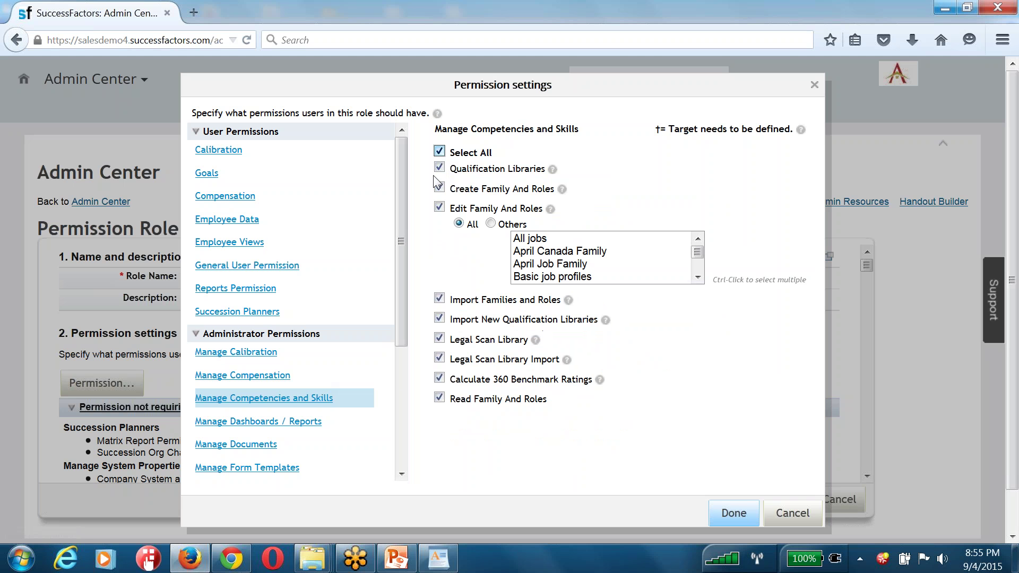
Clear all Manage Dashboards / Reports permissions and close the permission settings
left_click(307, 422)
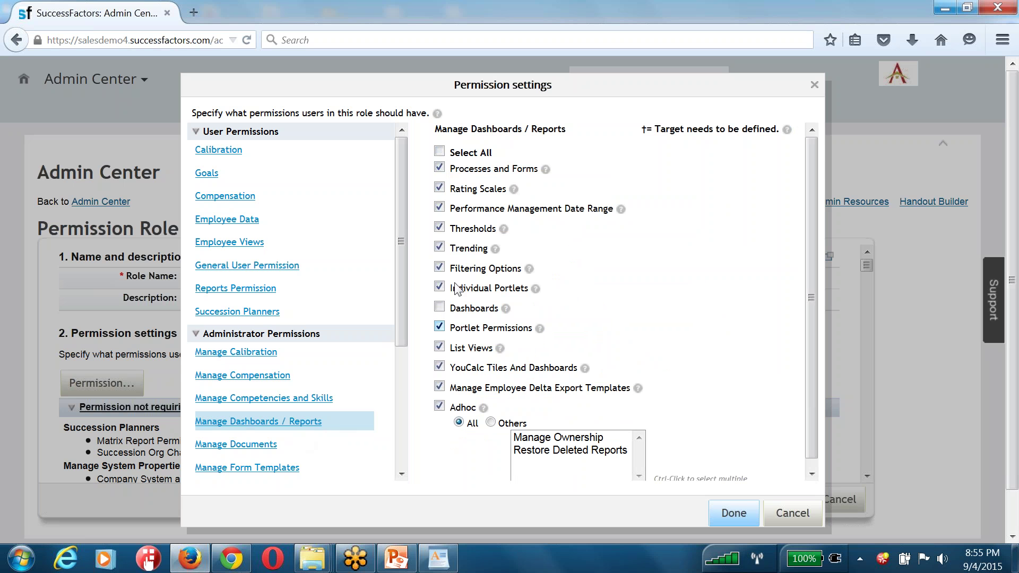
left_click(439, 152)
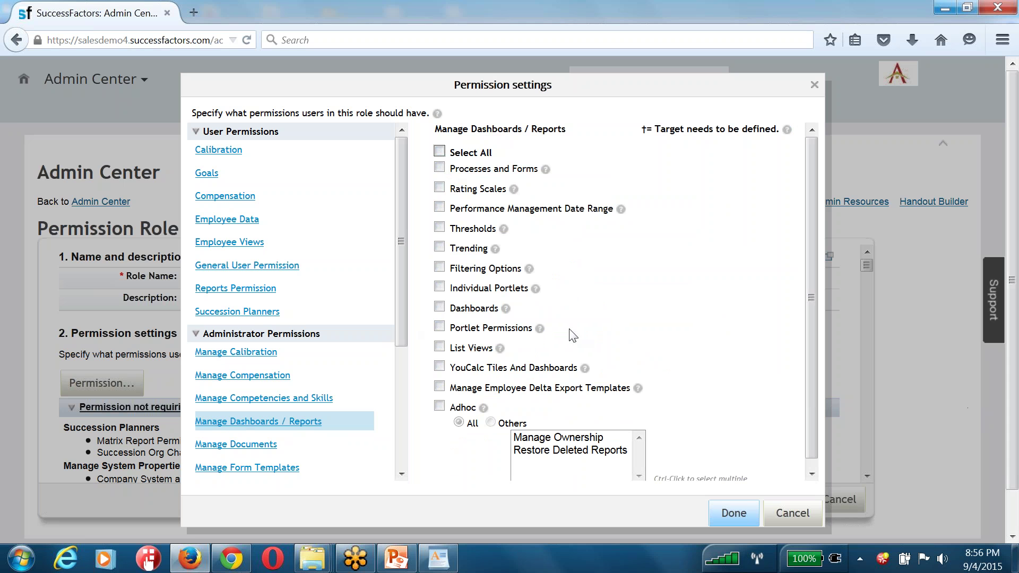
left_click(776, 516)
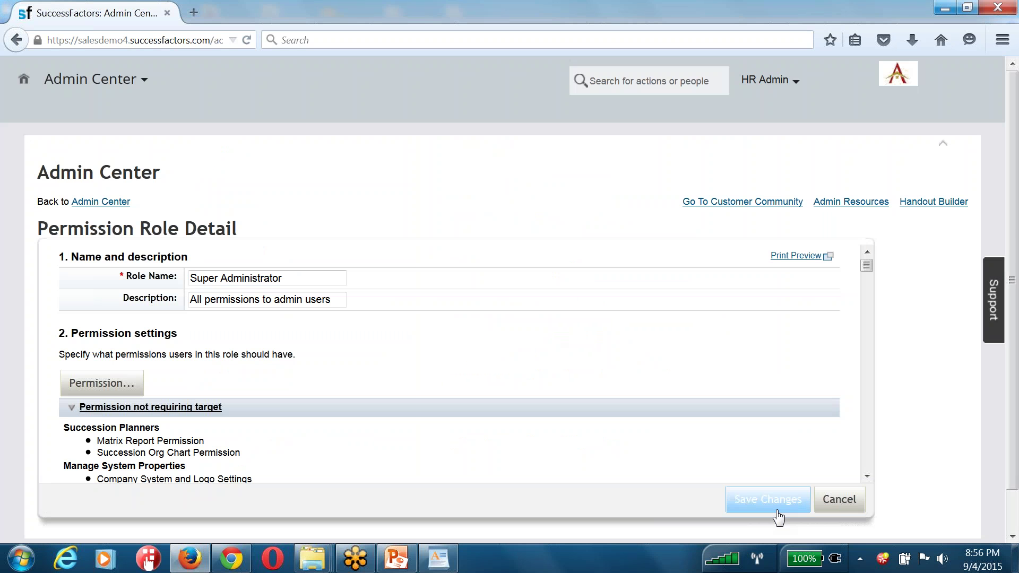
Cancel the role edits and open the Admin Users group from Manage Permission Groups
left_click(842, 504)
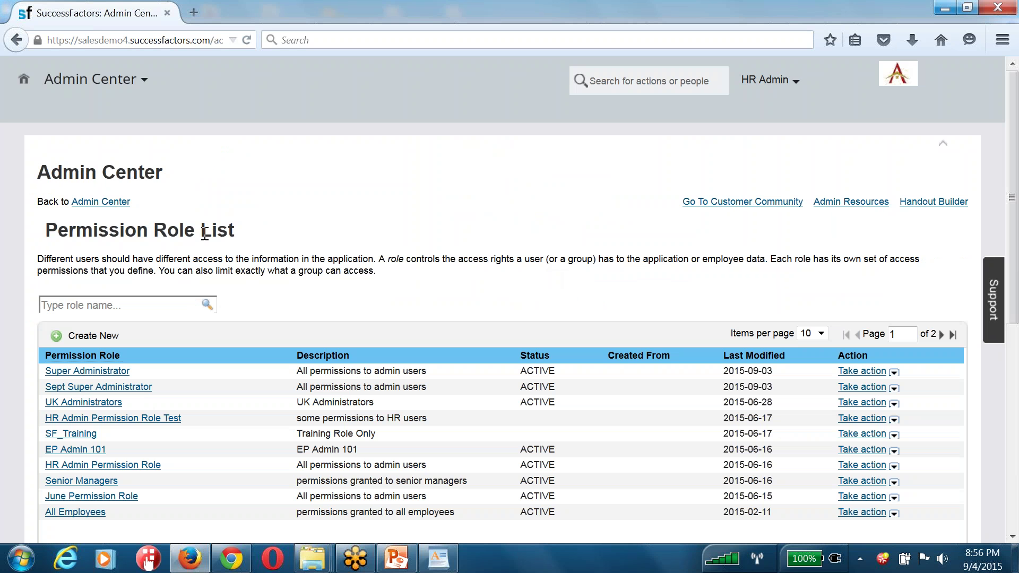
left_click(116, 205)
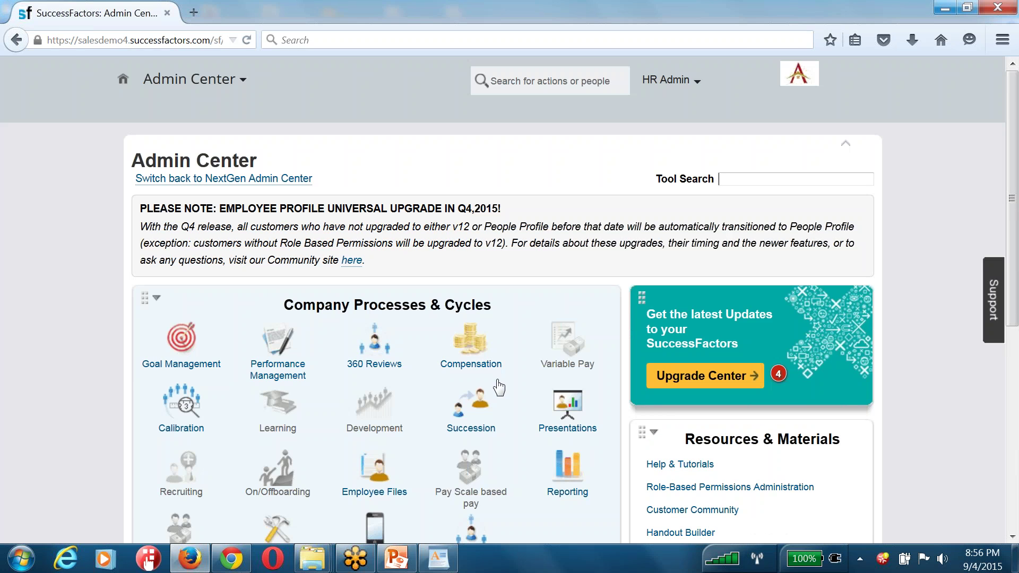
scroll(509, 302, "down", 1)
scroll(539, 313, "down", 7)
left_click(541, 313)
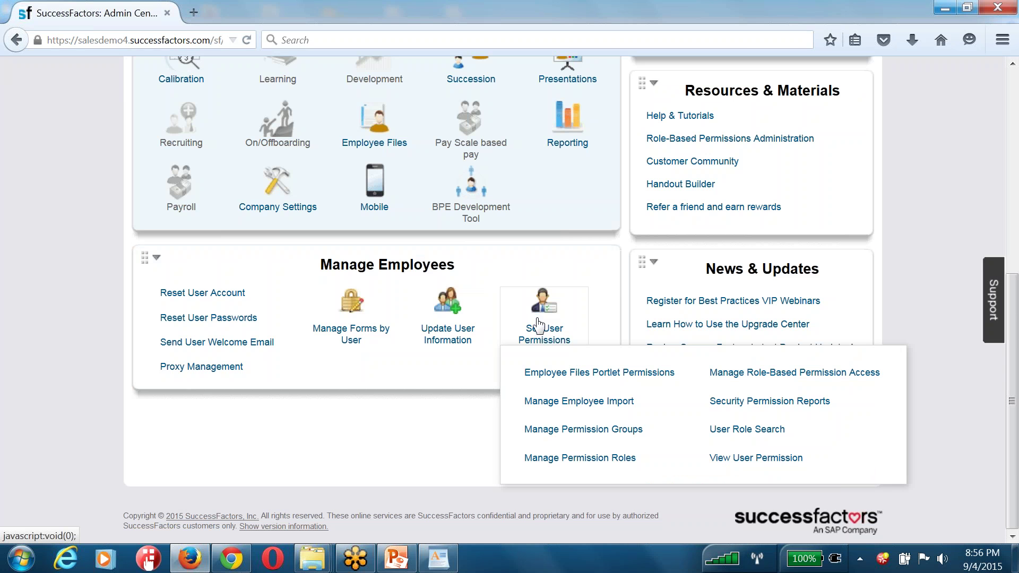
left_click(577, 431)
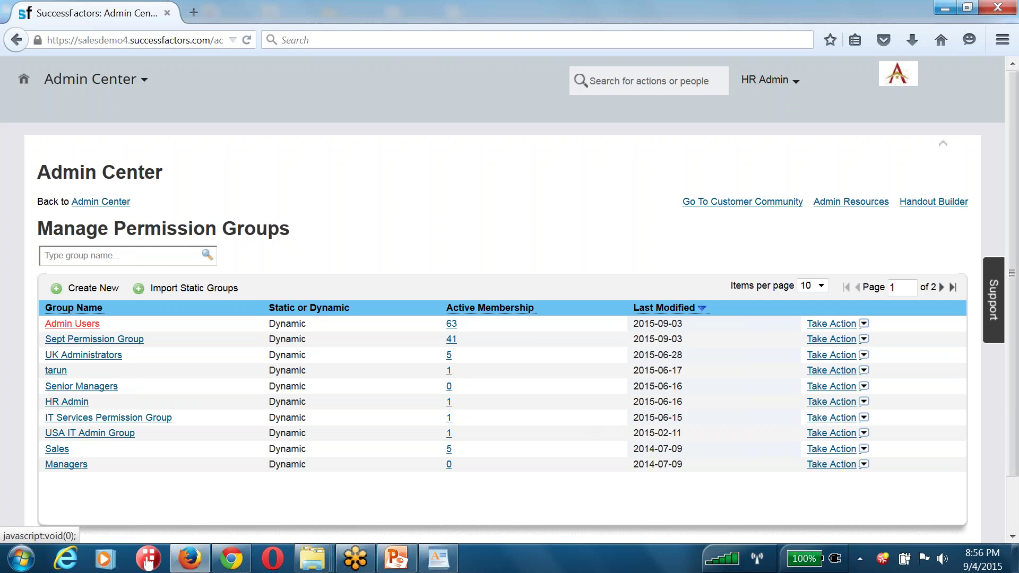
left_click(73, 324)
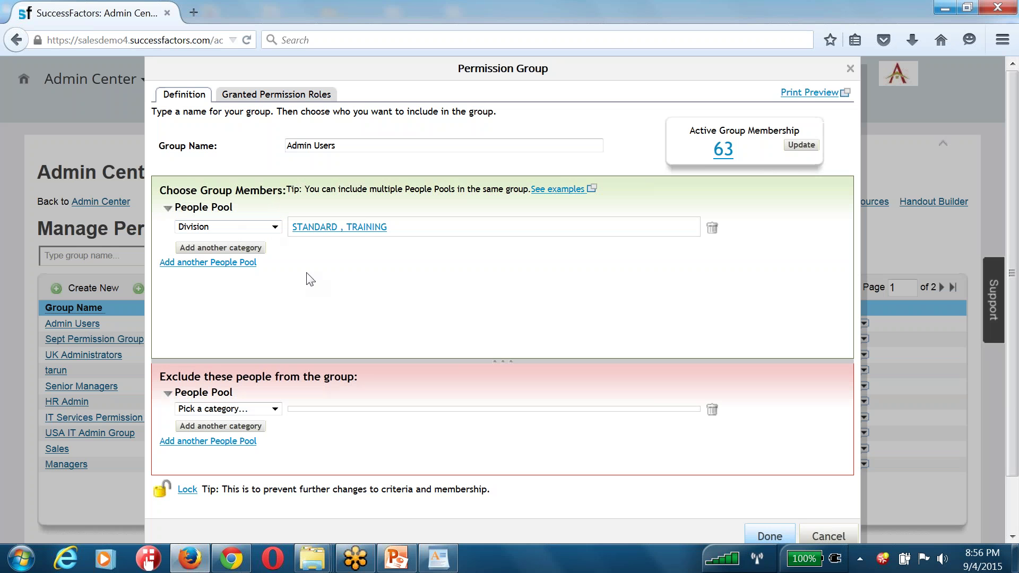
Limit the Admin Users people pool to the Department Sales (SALES)
left_click(270, 229)
left_click(272, 228)
left_click(261, 228)
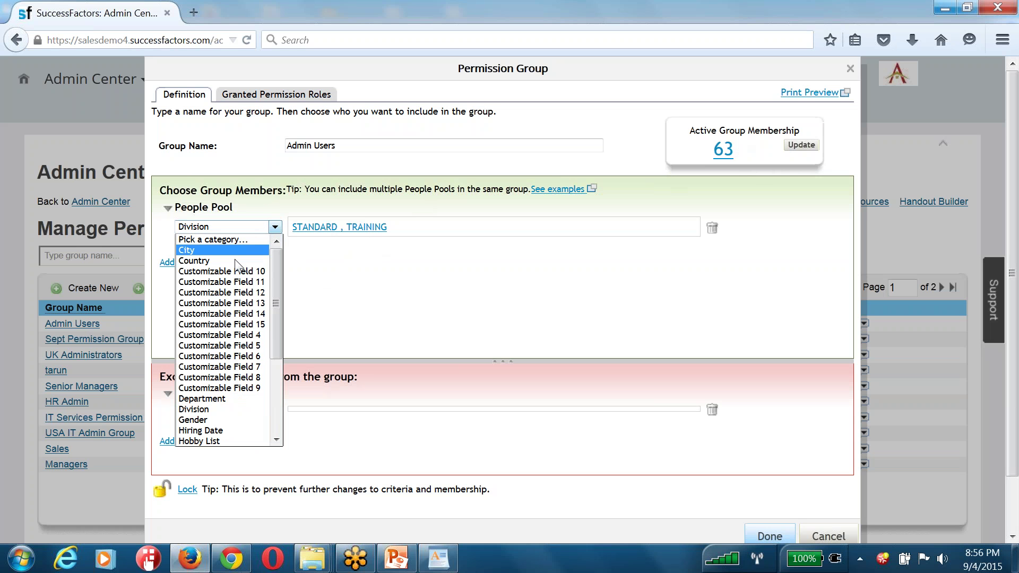
left_click(215, 399)
left_click(331, 195)
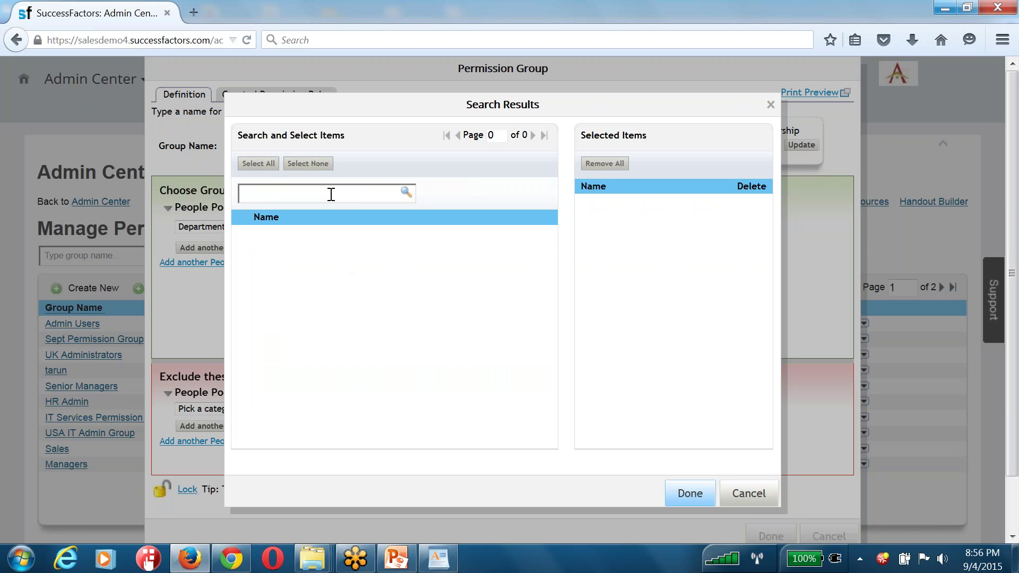
type("manu")
key("ctrl+v")
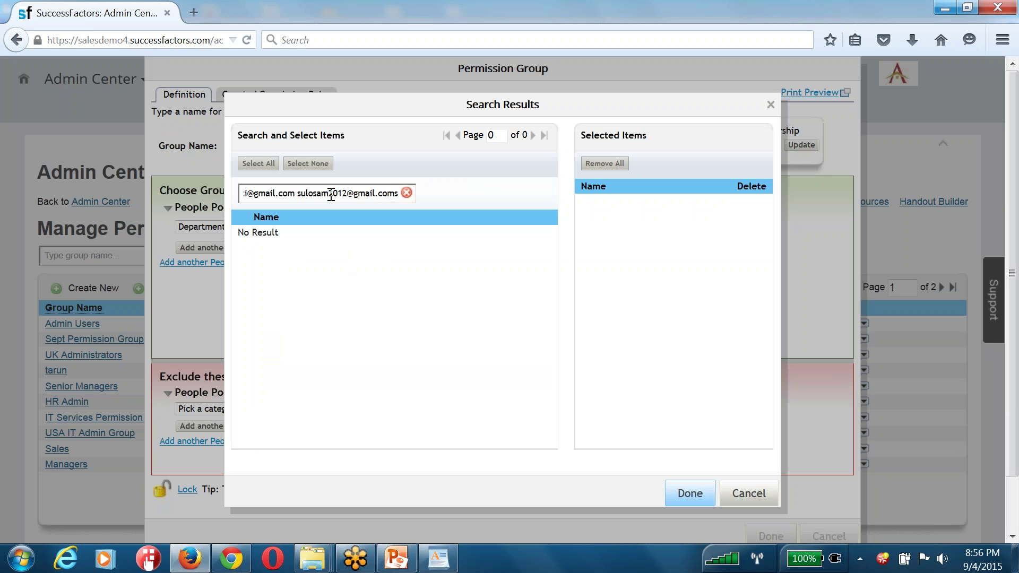
key("ctrl+a")
key("BackSpace")
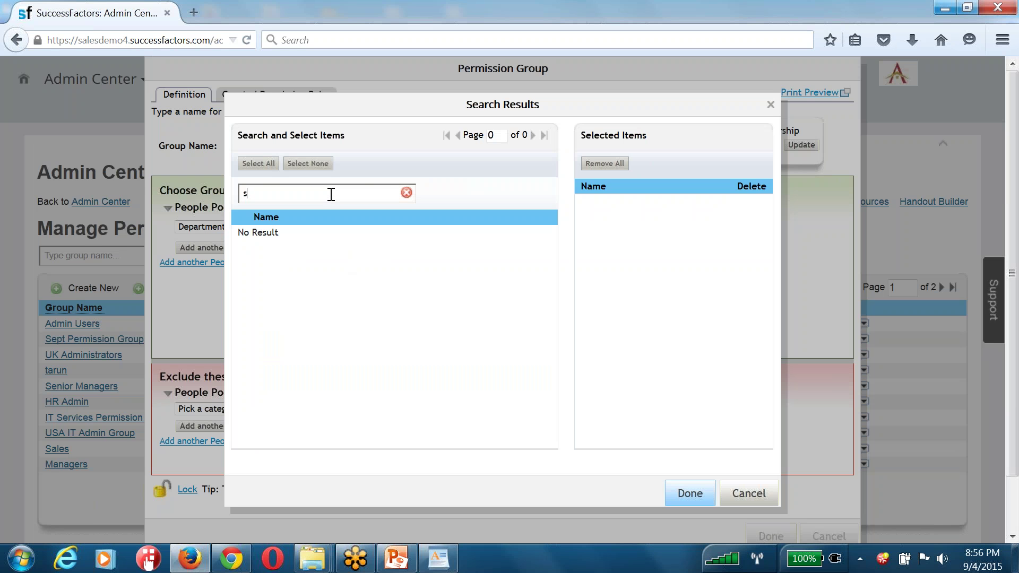
type("sales")
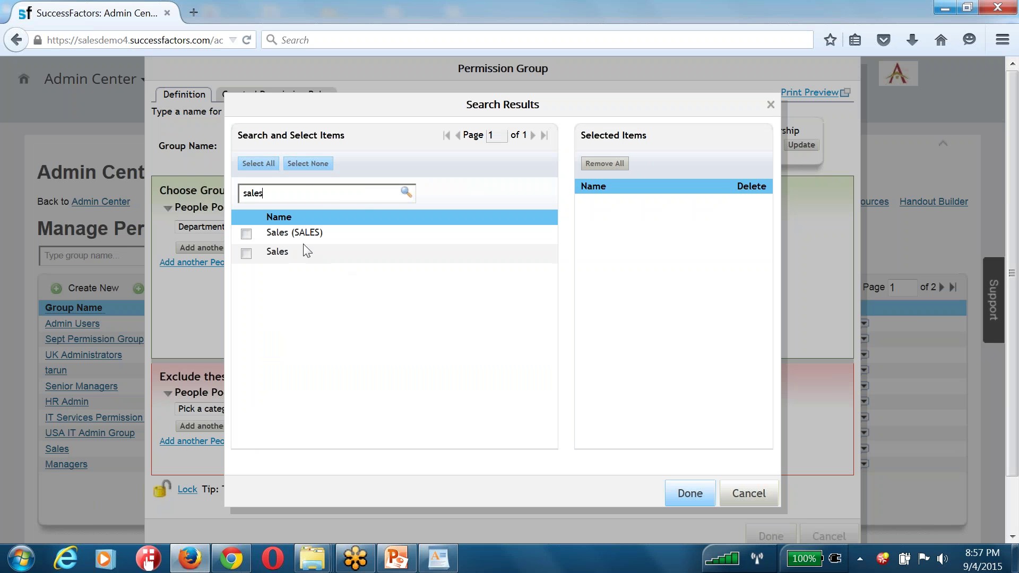
left_click(246, 233)
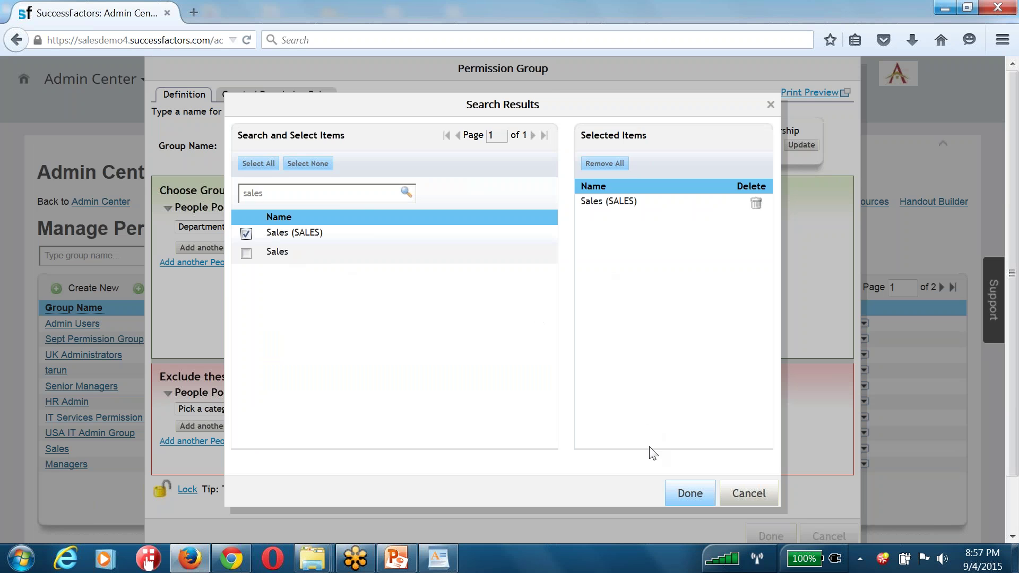
left_click(684, 496)
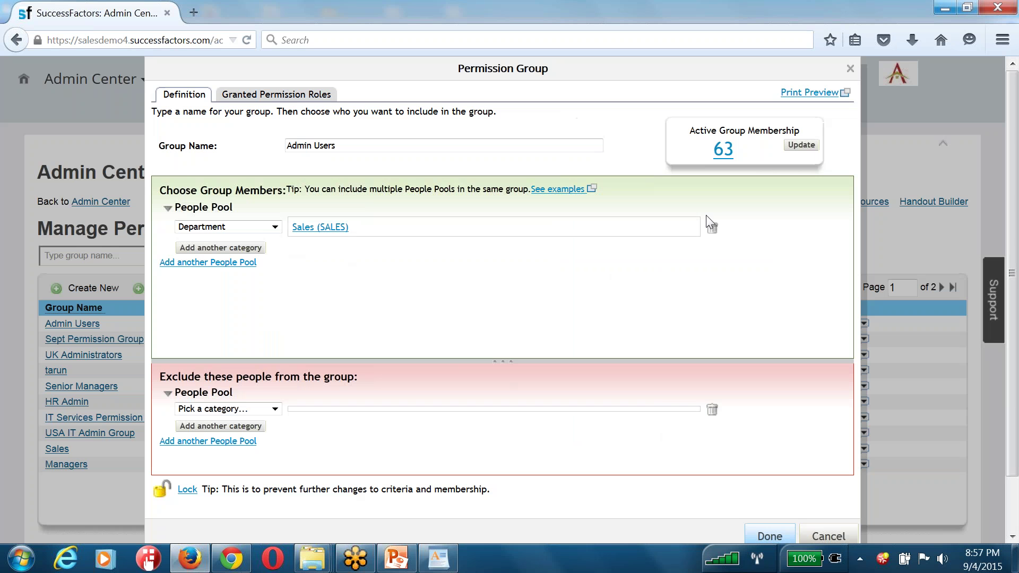
Update the membership count to 8, then close the group without saving
left_click(801, 145)
double_click(723, 150)
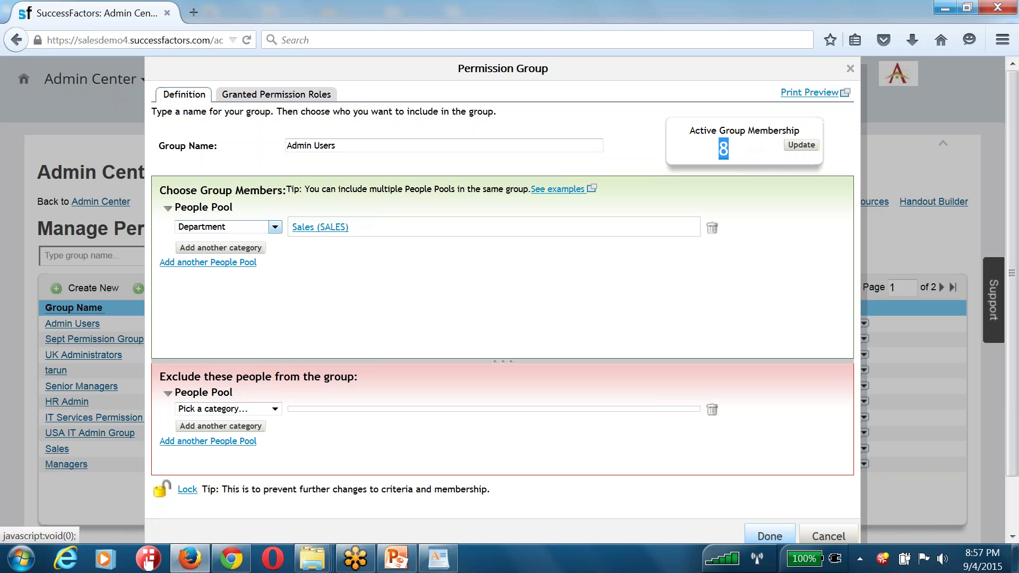
scroll(456, 281, "down", 2)
left_click(820, 480)
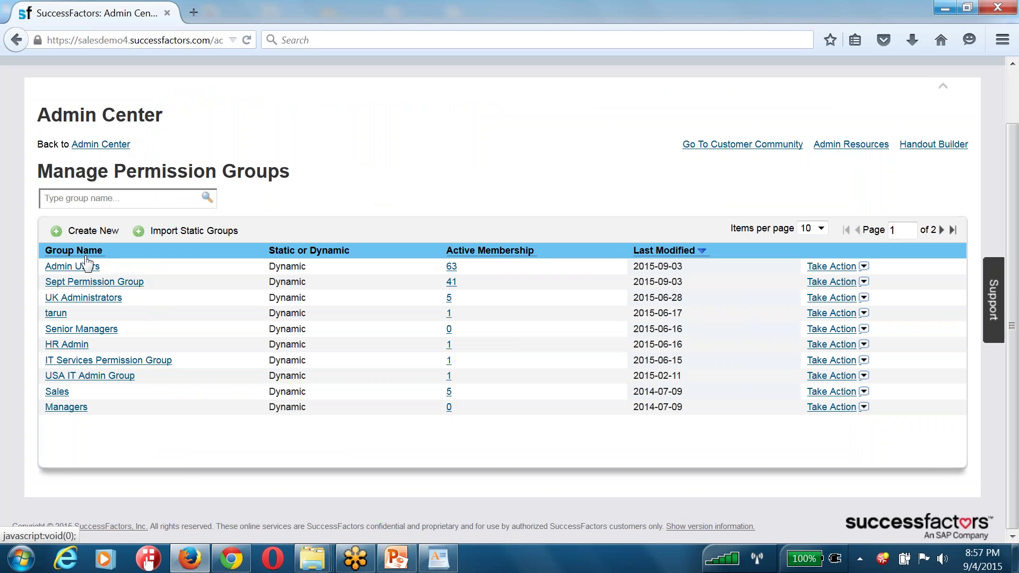
Reopen the Super Administrator role details and scroll to its granted Permission Groups table
left_click(102, 146)
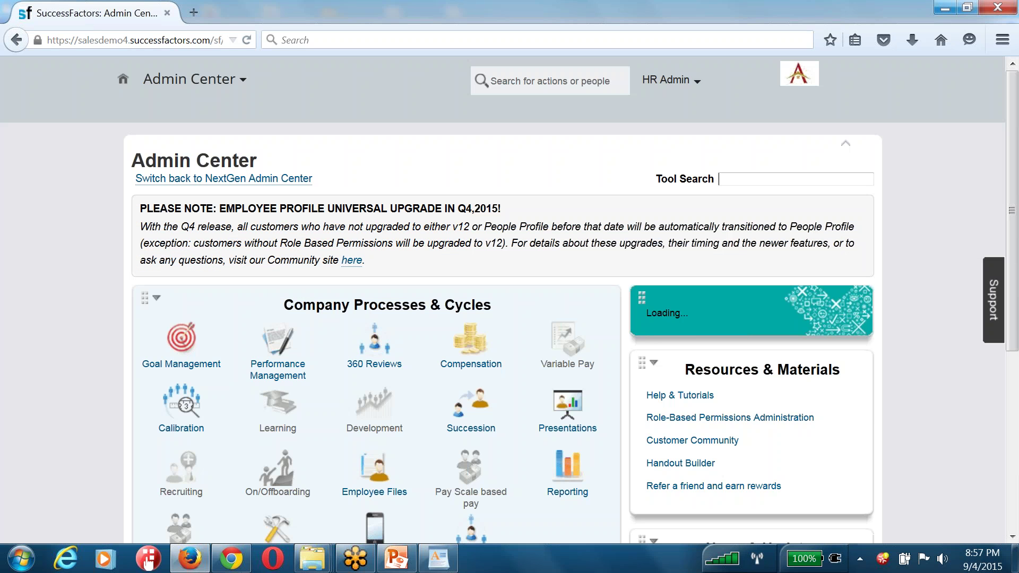
scroll(227, 186, "down", 5)
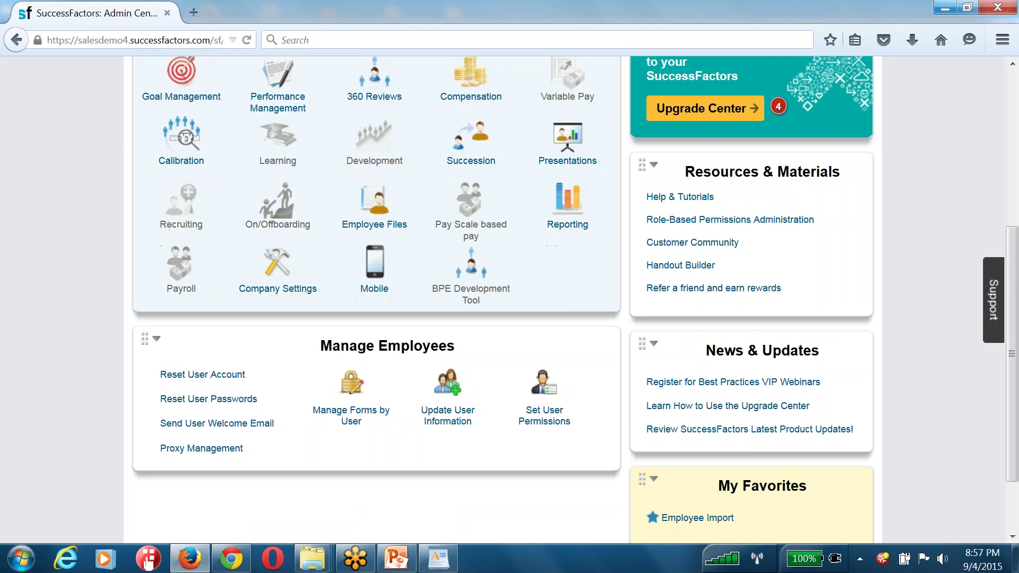
left_click(536, 393)
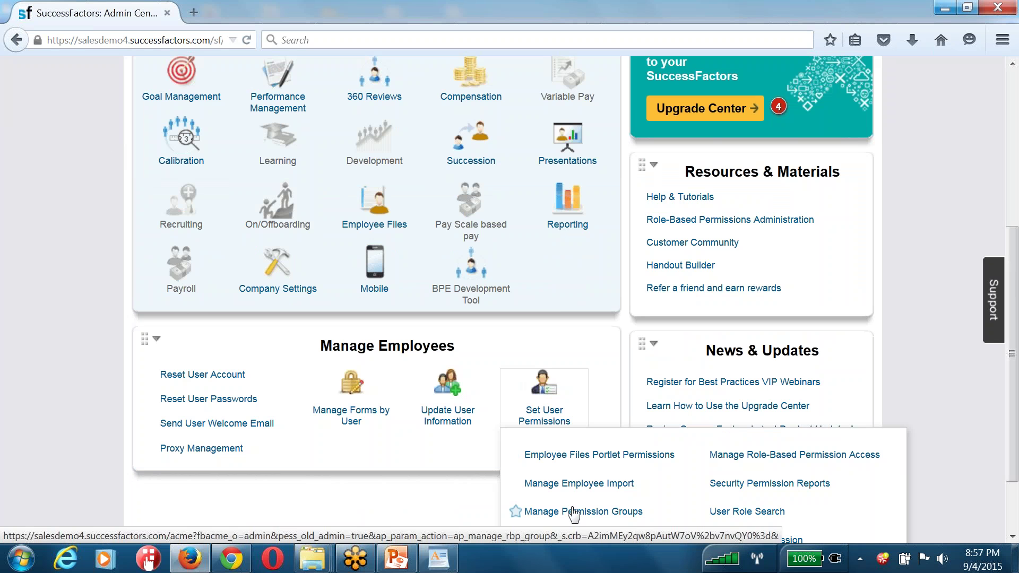
left_click(579, 537)
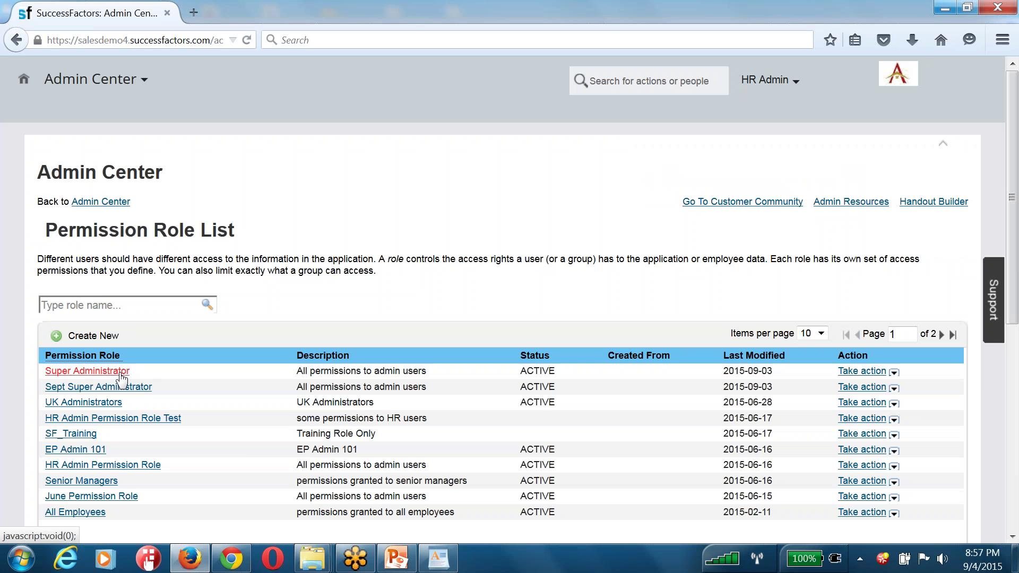
left_click(121, 375)
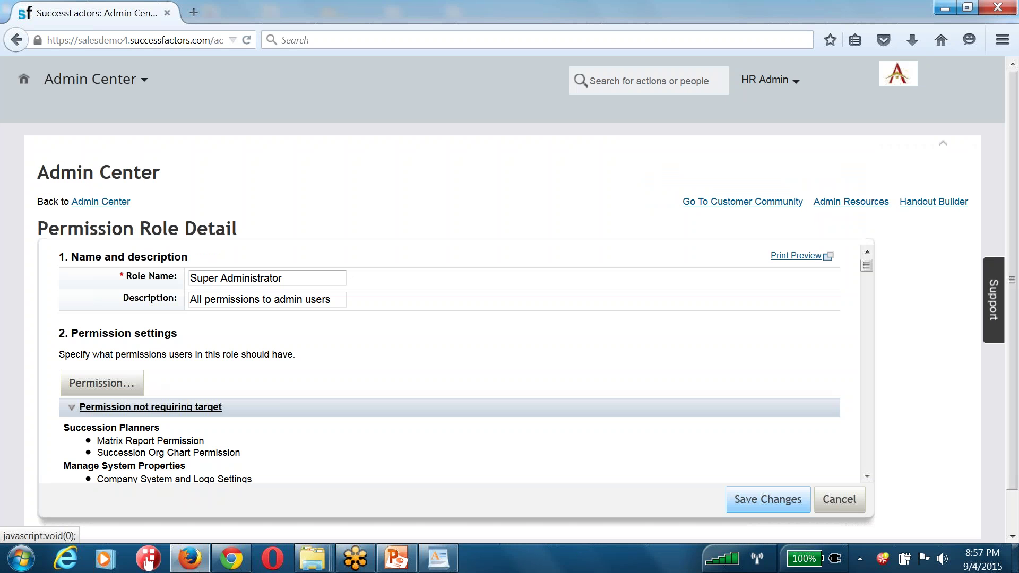
left_click_drag(868, 266, 869, 475)
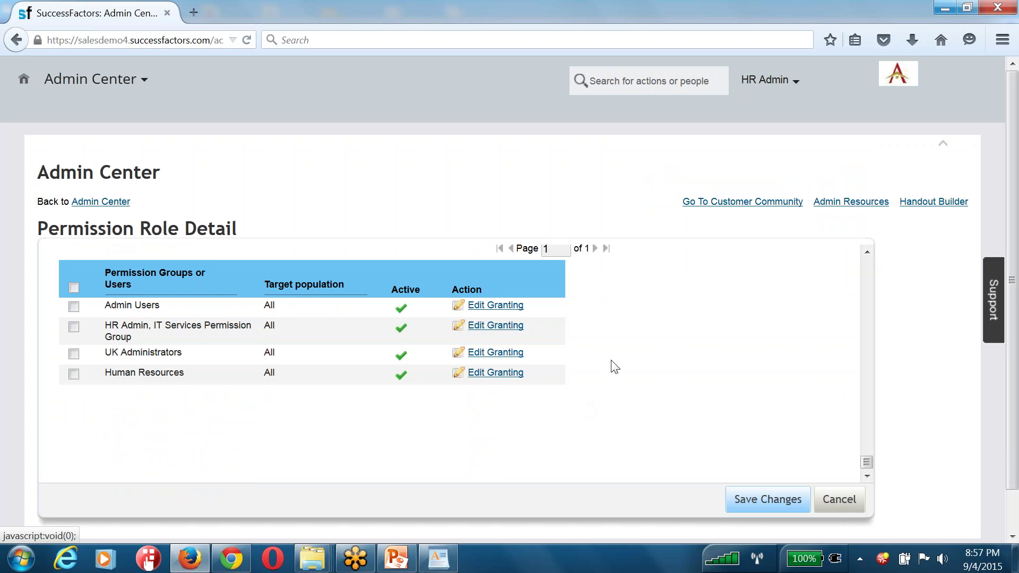
Grant the Super Administrator role to the Managers permission group and check the new entry
scroll(612, 364, "up", 2)
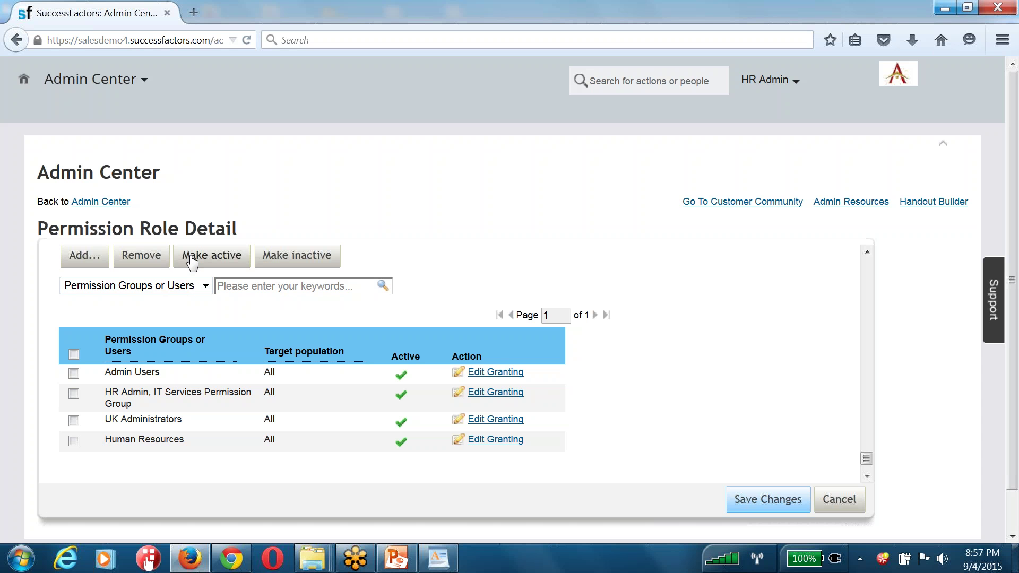
left_click(85, 256)
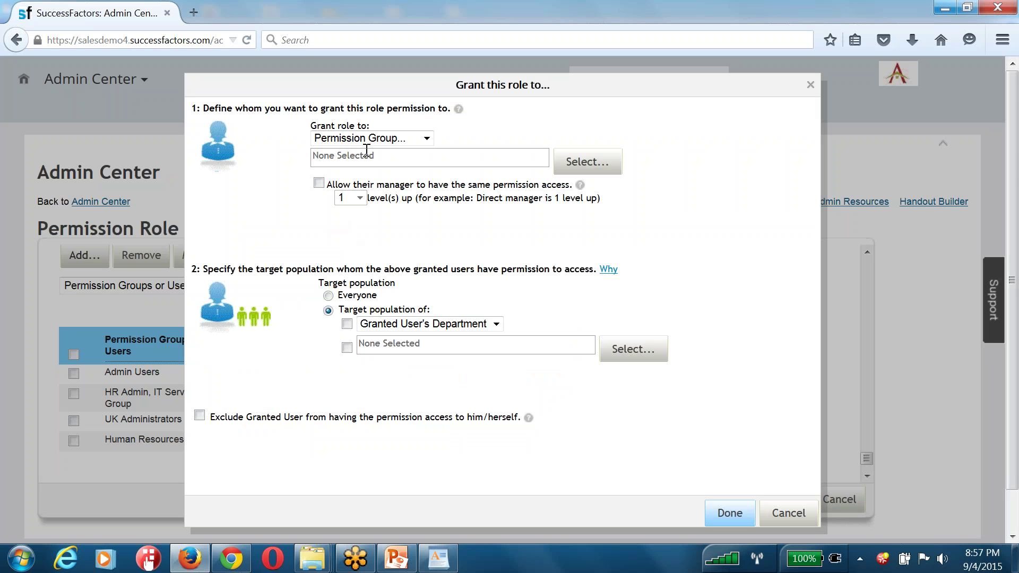
left_click(584, 164)
left_click(312, 211)
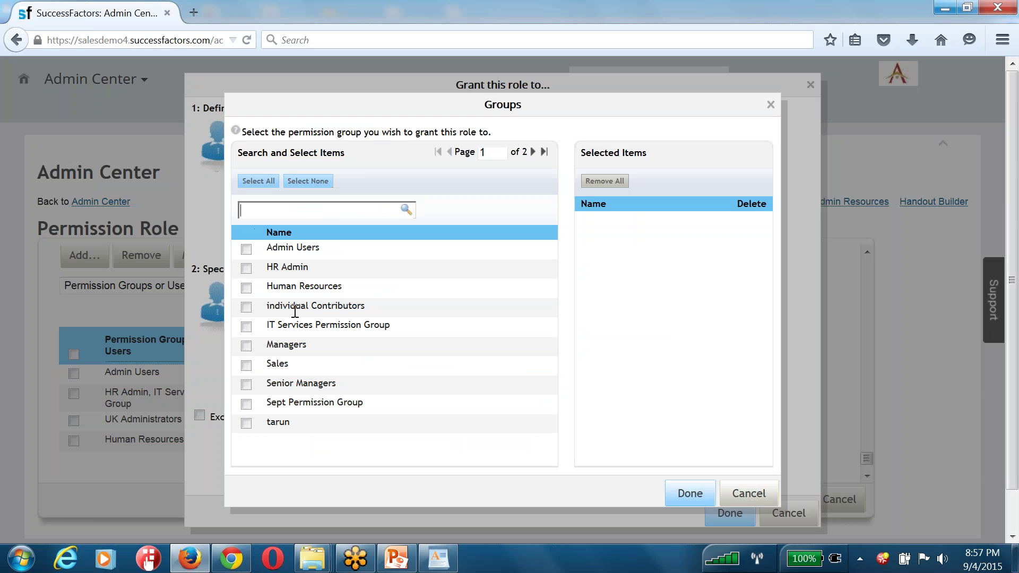
left_click(246, 346)
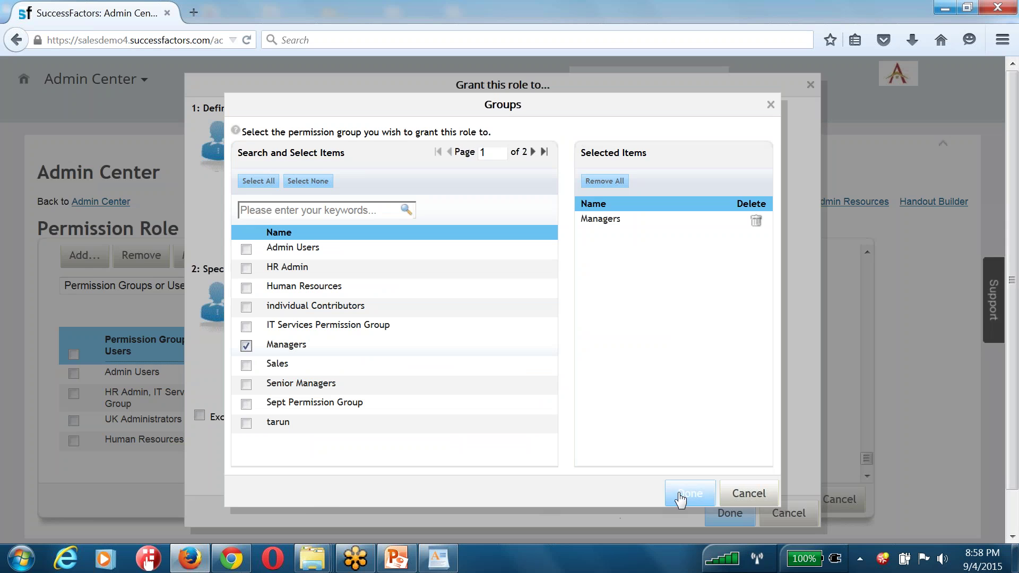
left_click(675, 497)
left_click(729, 512)
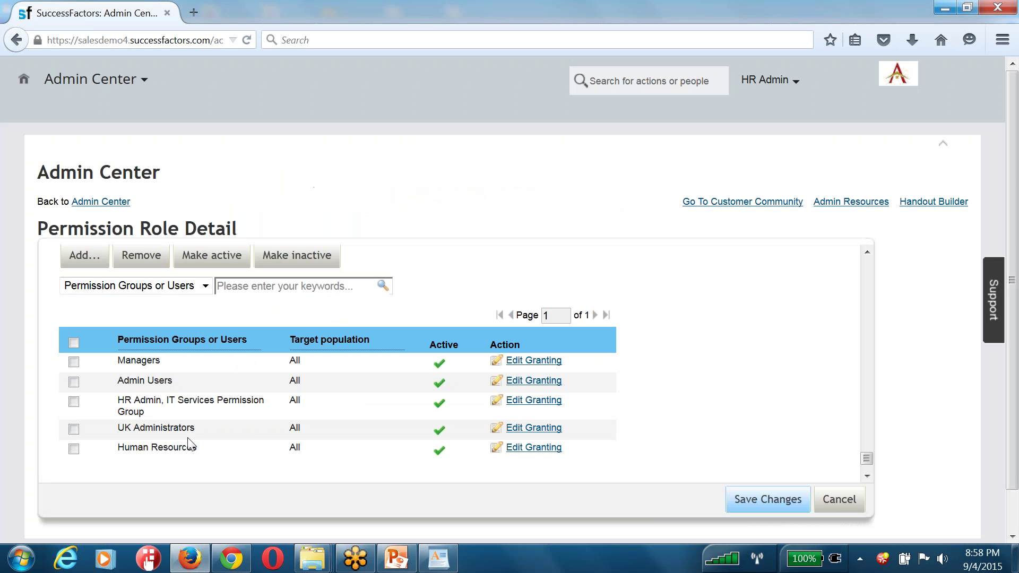
double_click(128, 360)
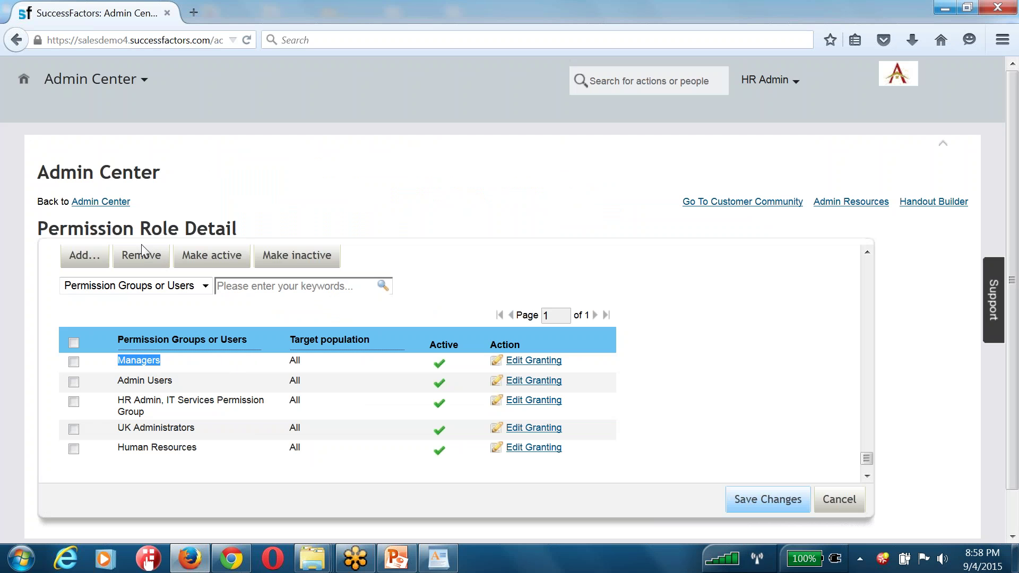
left_click(158, 361)
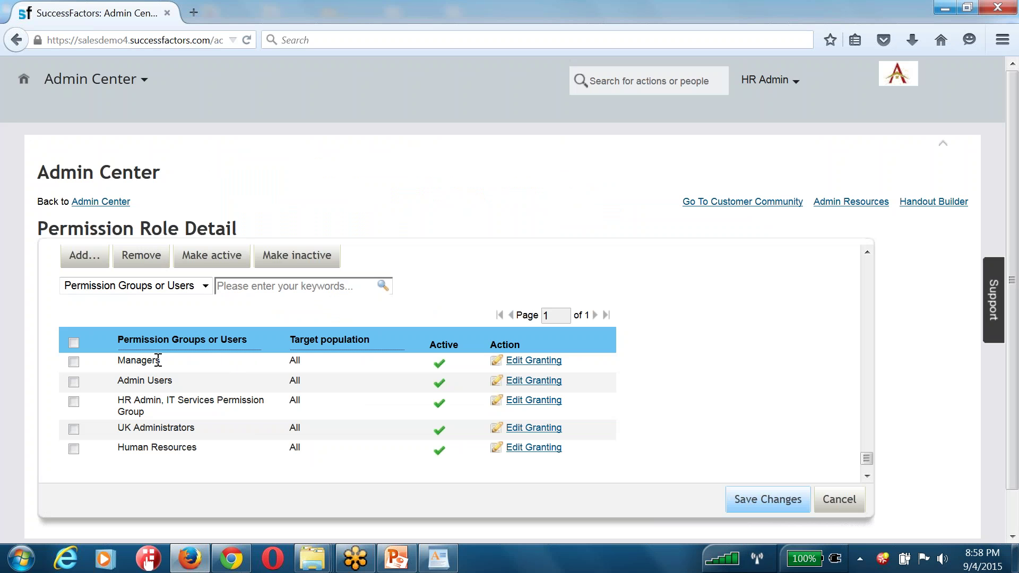
double_click(157, 361)
Save the Super Administrator role changes, returning to the Permission Role List
scroll(239, 289, "up", 5)
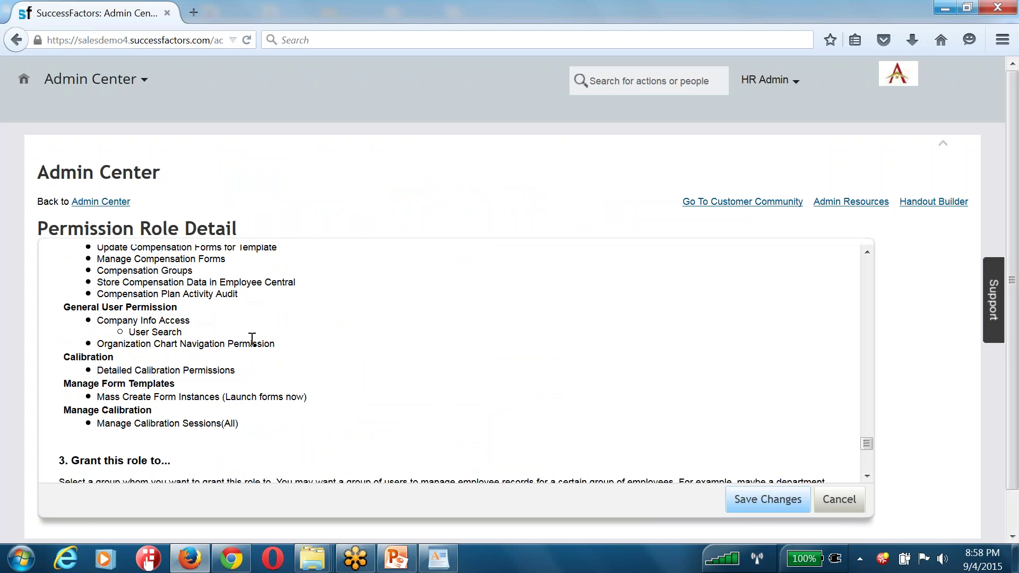
scroll(252, 340, "down", 3)
left_click(728, 505)
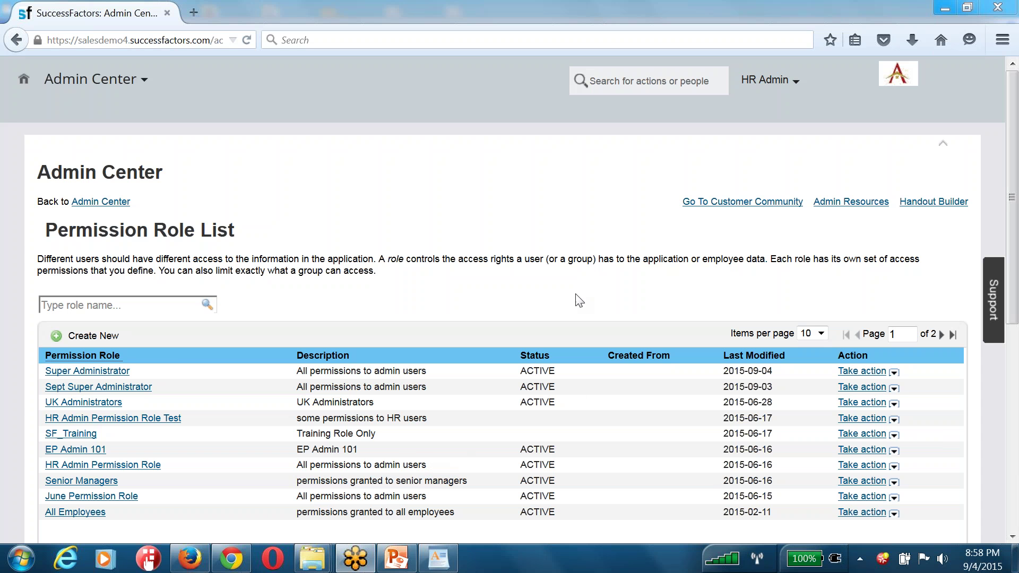
Launch WordPad from Start and type '1) Intro to Mastery.' followed by '2)'
left_click(18, 564)
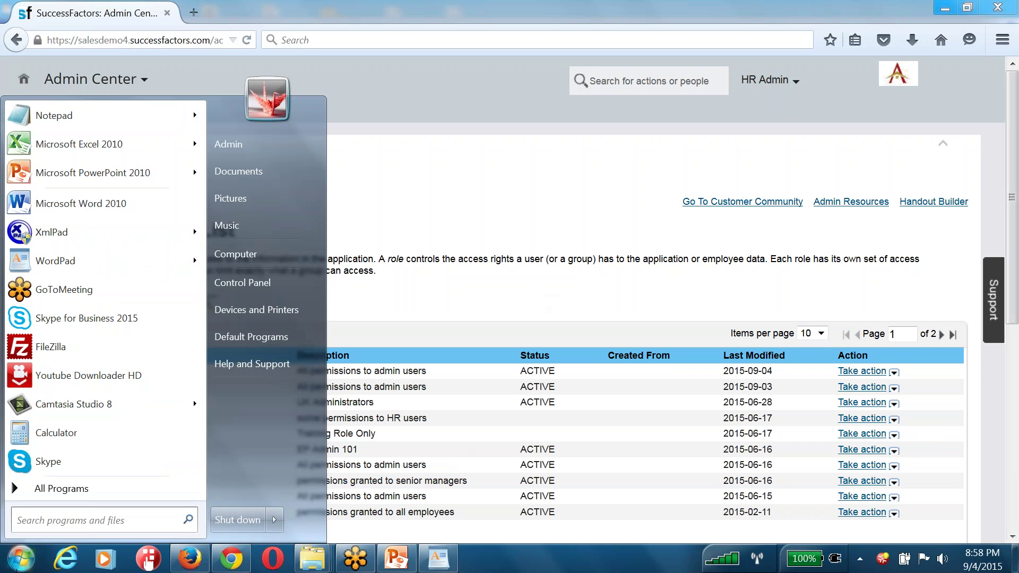
left_click(68, 264)
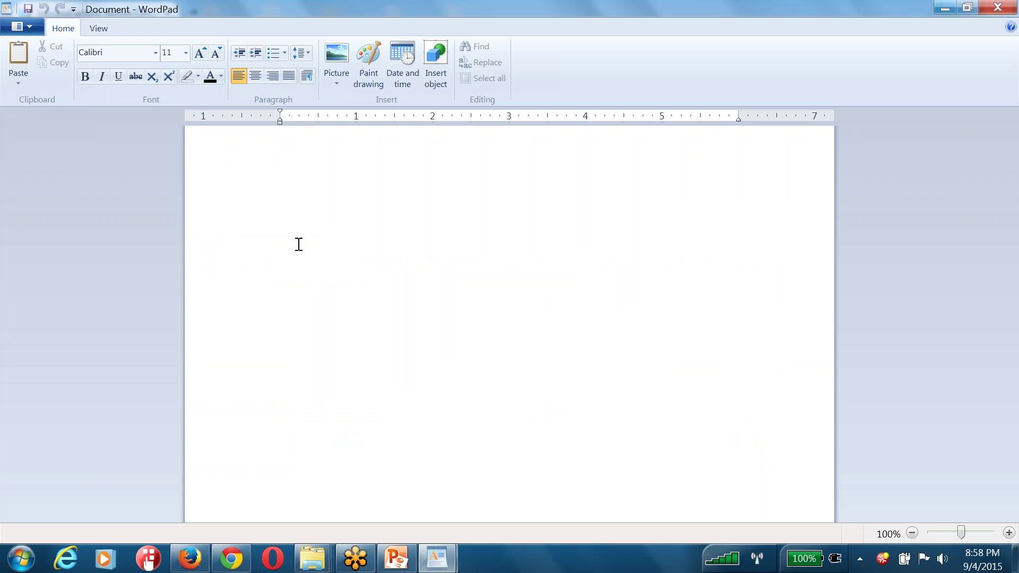
left_click(299, 244)
type("1) Intro to Mastery. ")
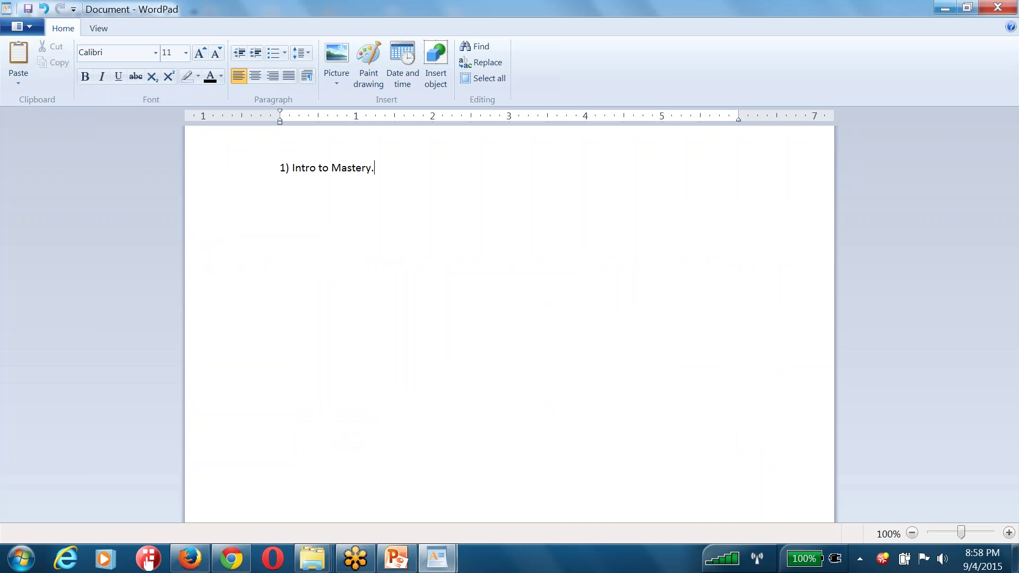
type("2)")
Add list items 2) GM, 3) PM, 4) Compensation Mgmt and 5) WFA
key("shift+End")
key("Down")
key("shift+Home")
key("shift+Right")
key("shift+Right")
key("Down")
type("F")
key("BackSpace")
type("GM, ")
type("3)")
type(" PM")
key("Return")
type("4) Compensation Mgmt")
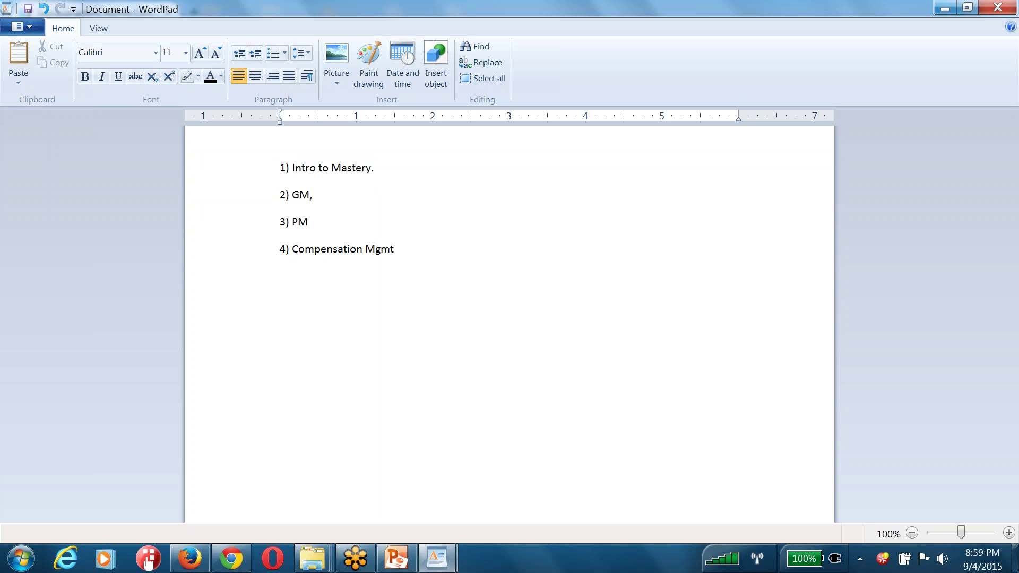
key("Return")
type("5) WFA")
Add 6) EC (TIme, payroll)., 7) Bizx Mobile and an 'Instance synchornization Tool:' line
key("Return")
type("6) EC")
type(" (TIme off")
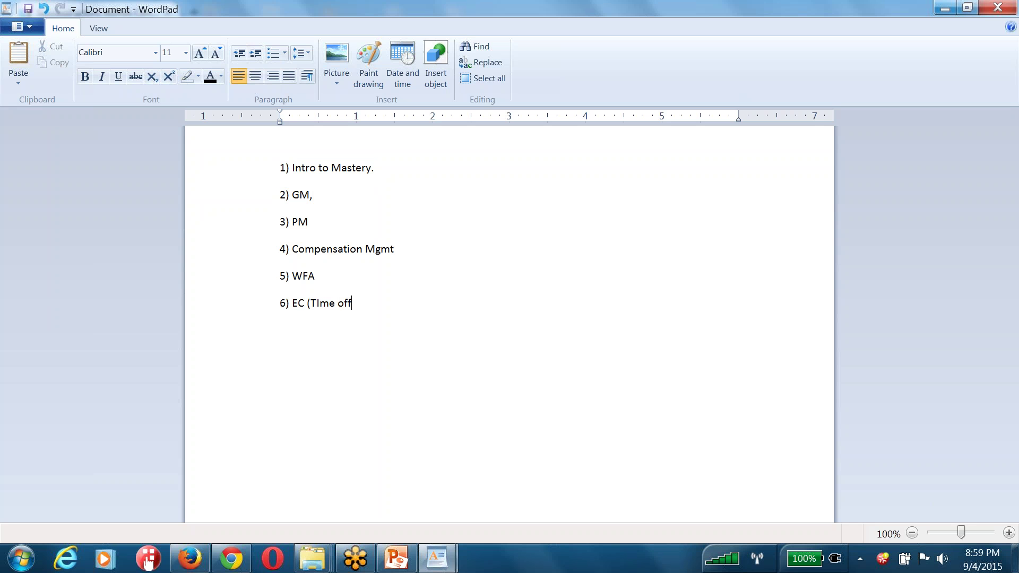
key("BackSpace")
key("BackSpace")
key("BackSpace")
key("BackSpace")
type(", payroll).")
key("Return")
type("7) Bizx Mobile")
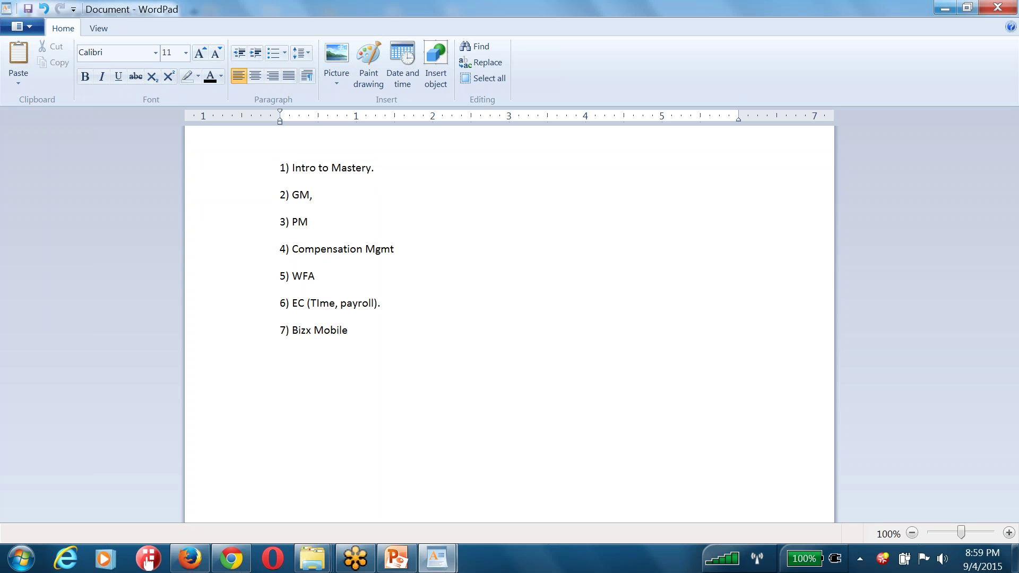
key("Return")
type("Instance synchornization")
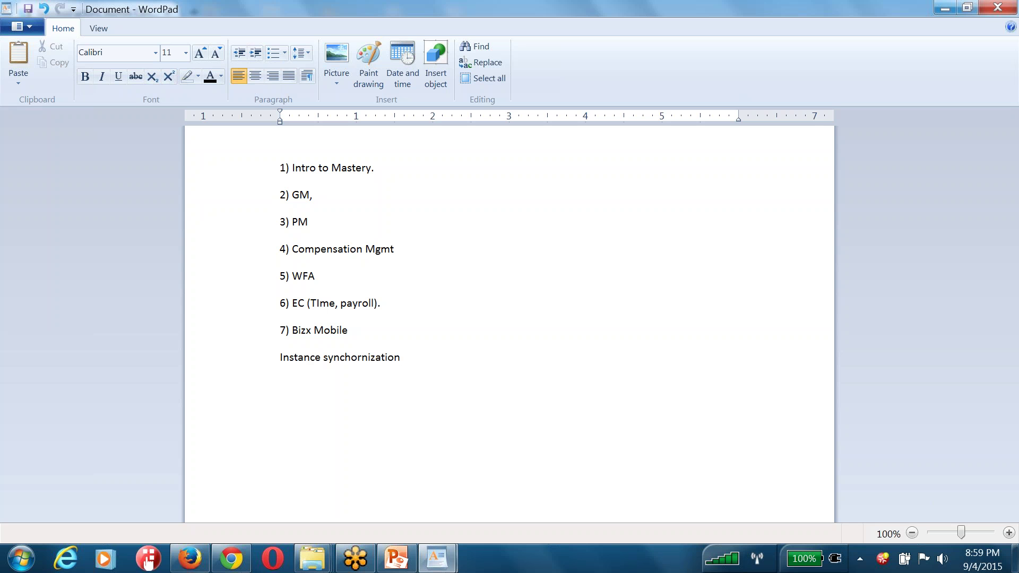
type("Tool::")
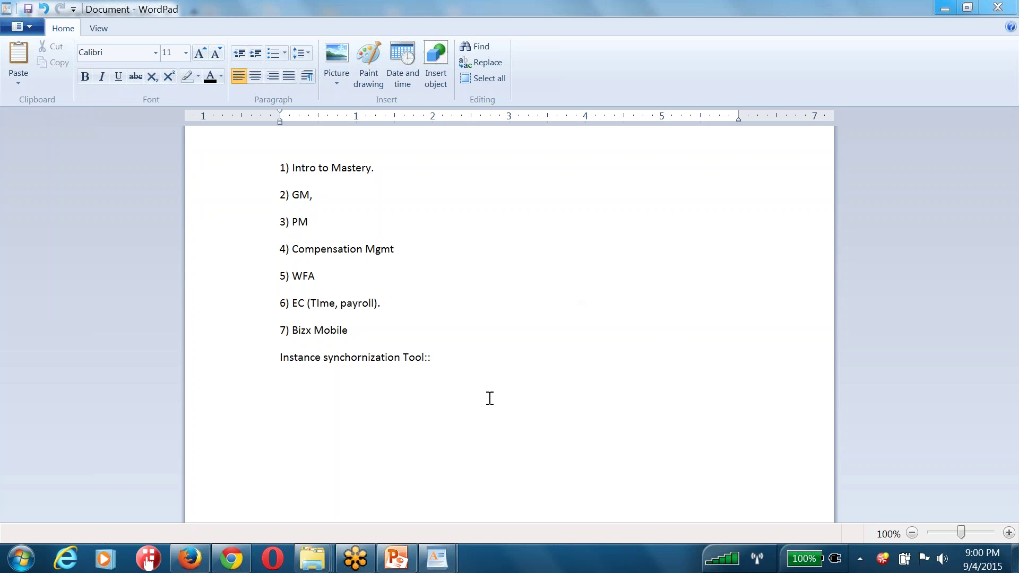
Below Tool::, add the line 'Totoal:: 75 hrs. - 80 hrs.' followed by an 'Instance access:' heading
left_click(461, 357)
key("Return")
type("Totoal:: 75 hrs.")
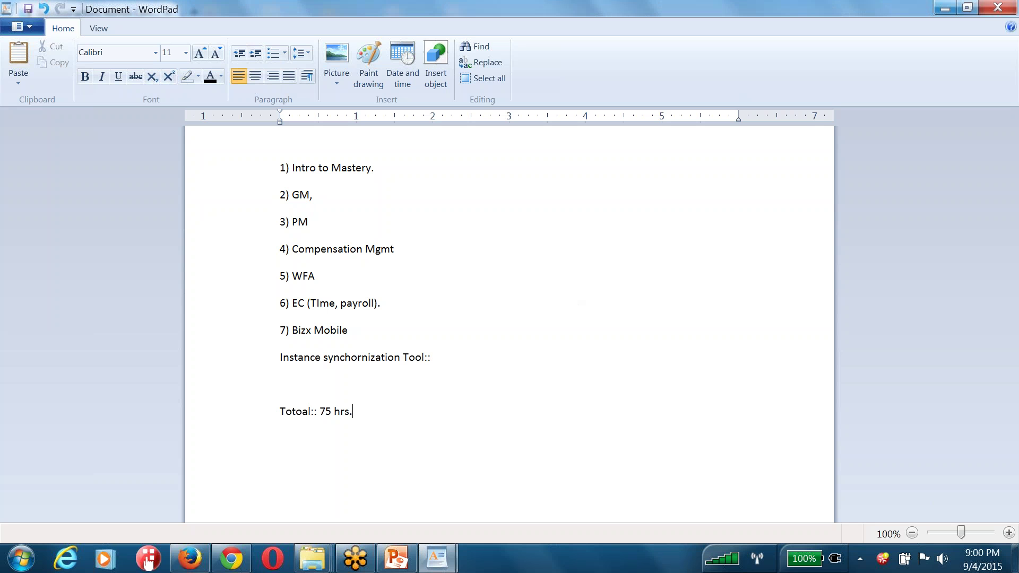
type(" - 80 hrs.")
type("Instance acces")
type("s::")
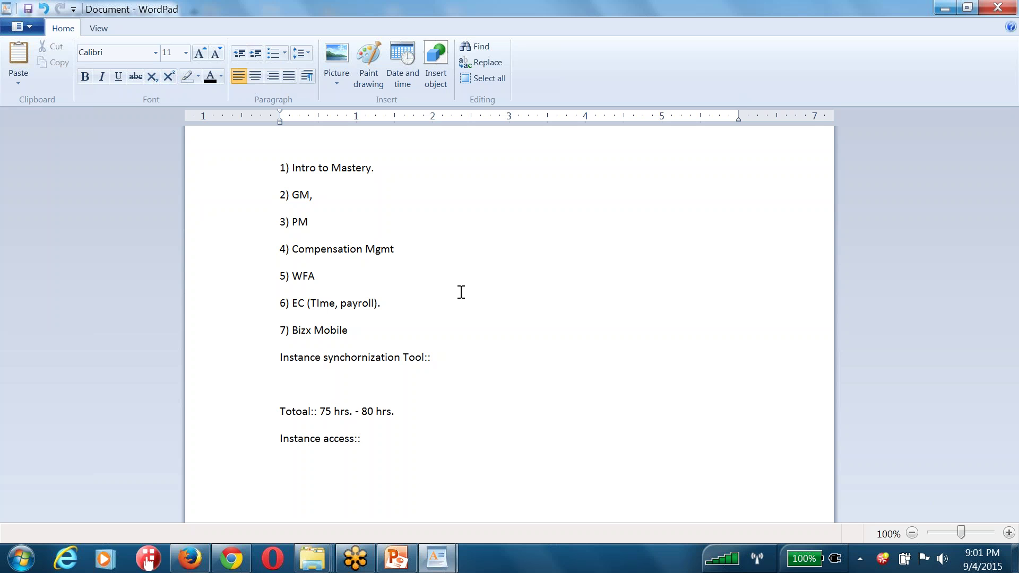
Under Instance access, type '9 PM EDT i.e 6:30 AM IST.' and 'Post trainign:: Resume, in US Recruiters.'
key("Return")
type("9 PM EDT i.e 6:30 AM IST.")
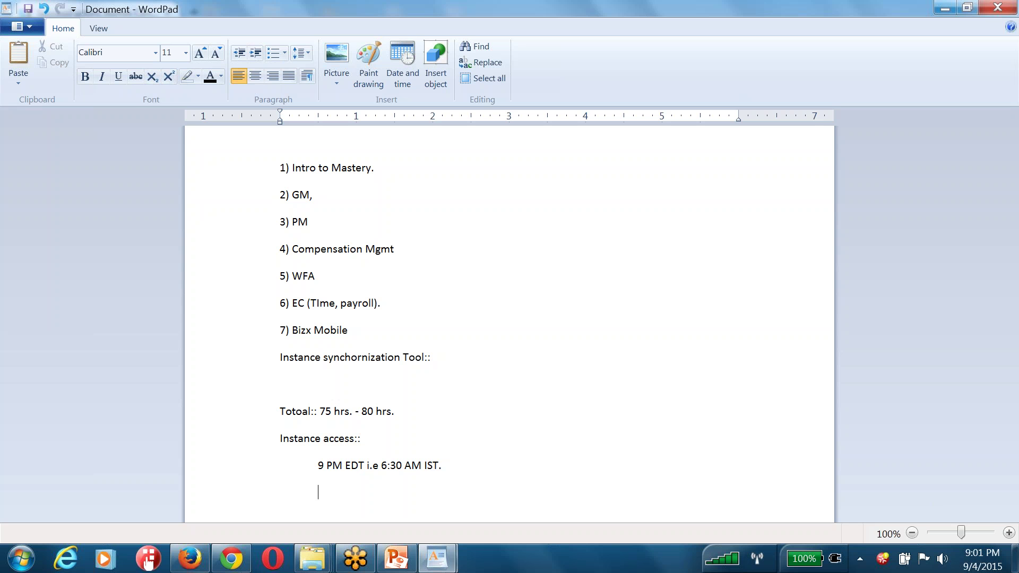
type("Post trainign:: Resume,")
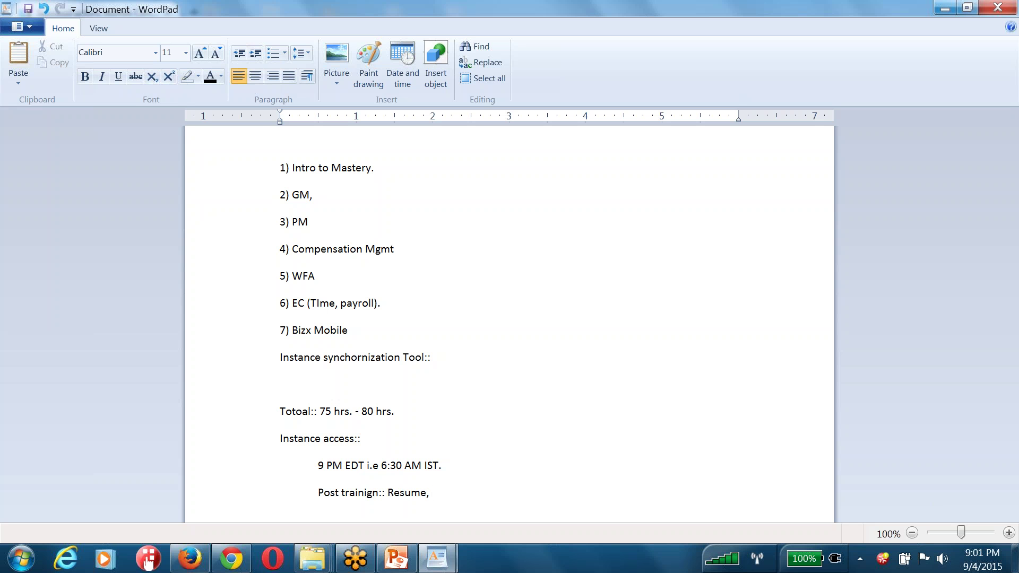
key("Return")
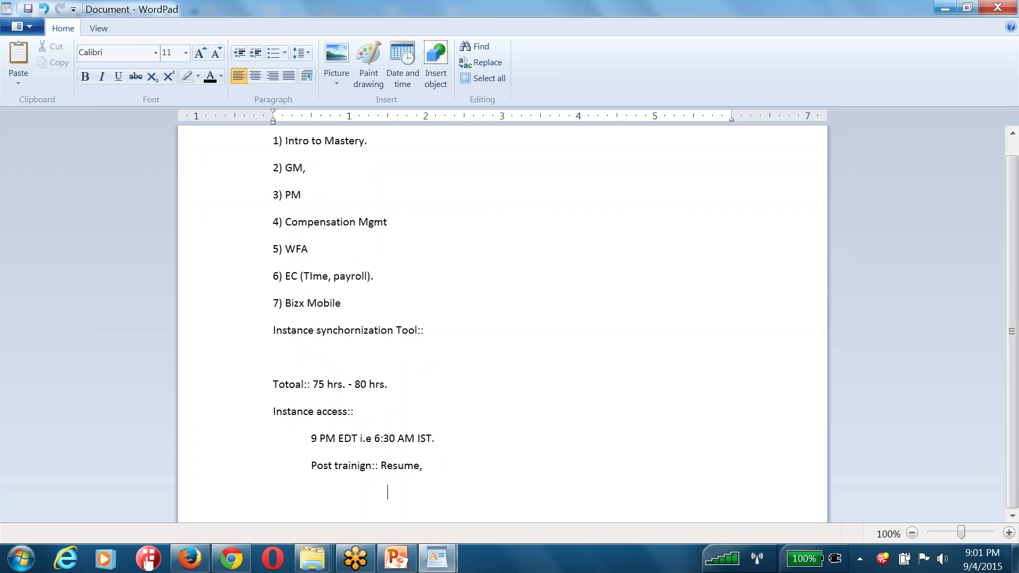
type("in US Recruiters.")
Add a 'Contact Email::' line with the trainer's e-mail address and set it to 16 pt
key("Return")
type("Contact Em")
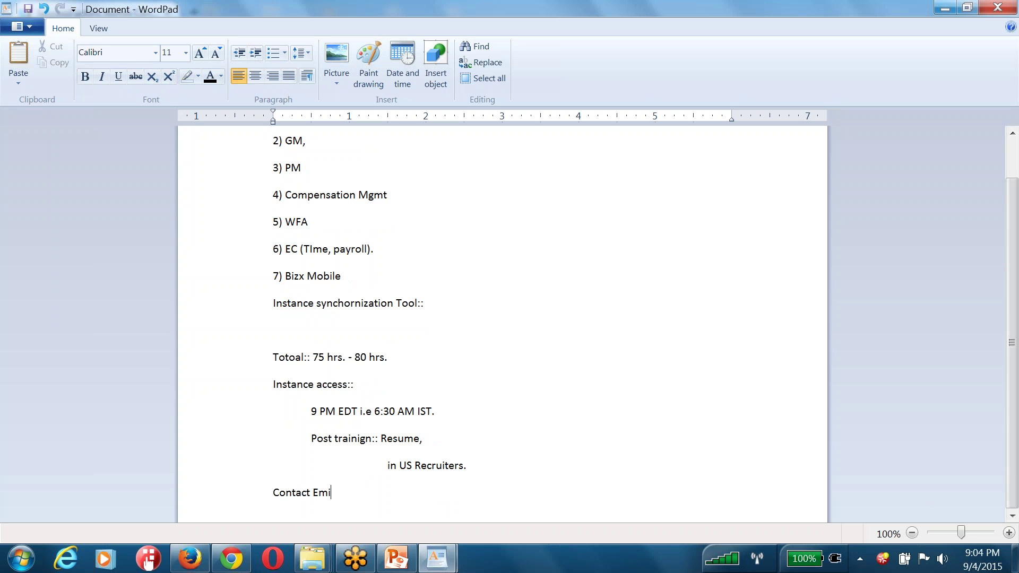
key("shift+Home")
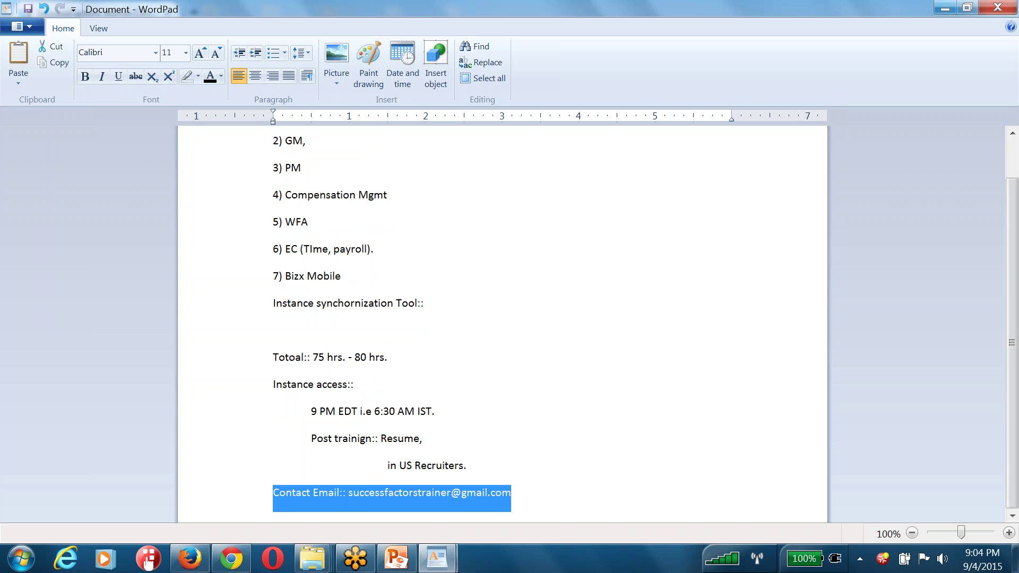
left_click(186, 52)
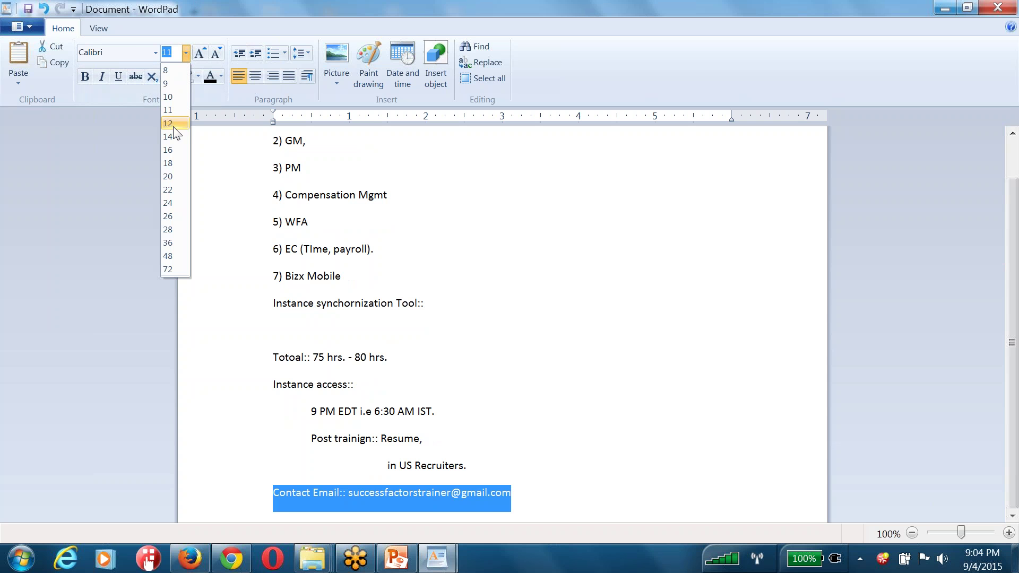
left_click(169, 149)
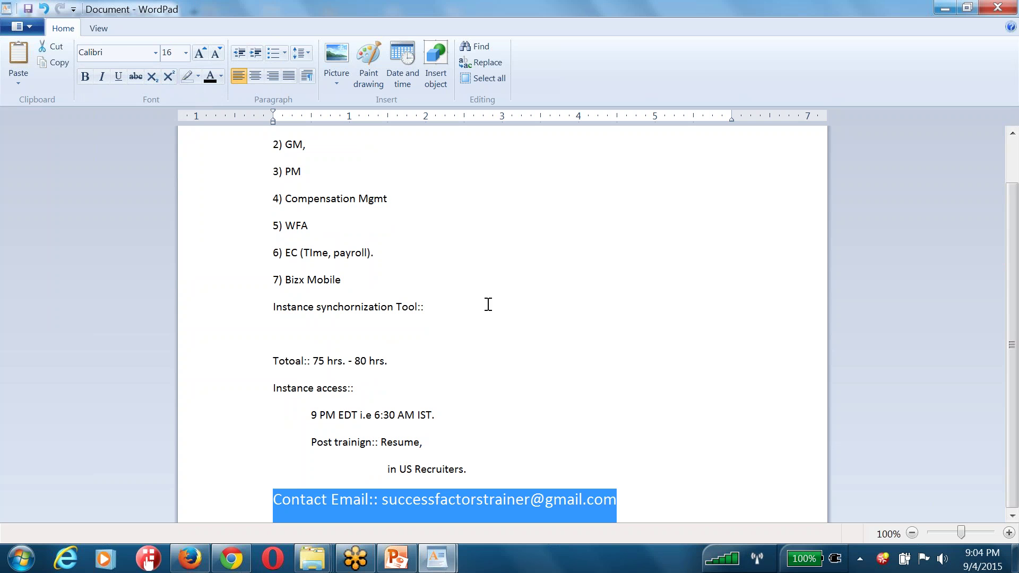
Make just the e-mail address bold and red
left_click(396, 493)
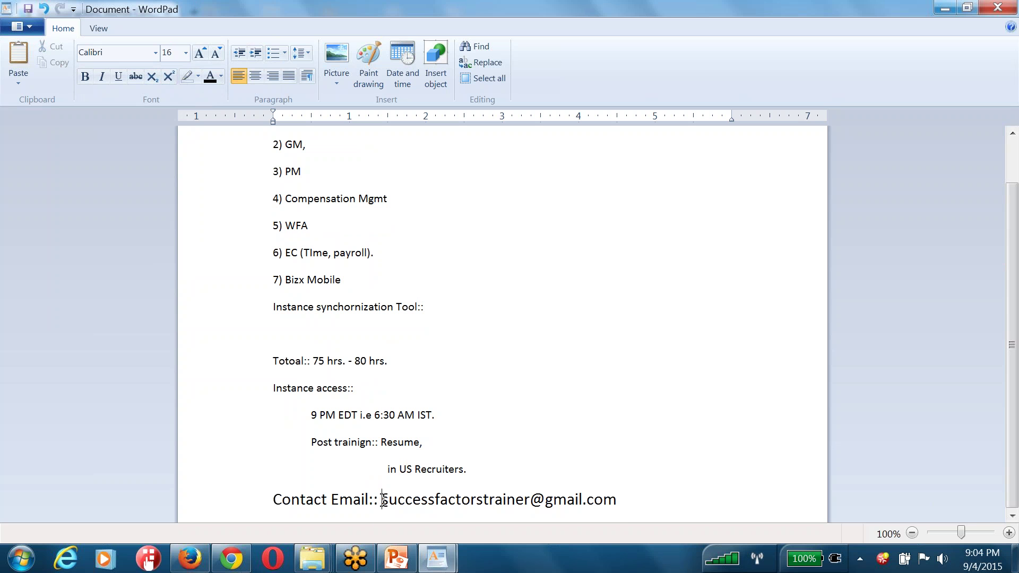
left_click_drag(381, 499, 613, 507)
key("ctrl+b")
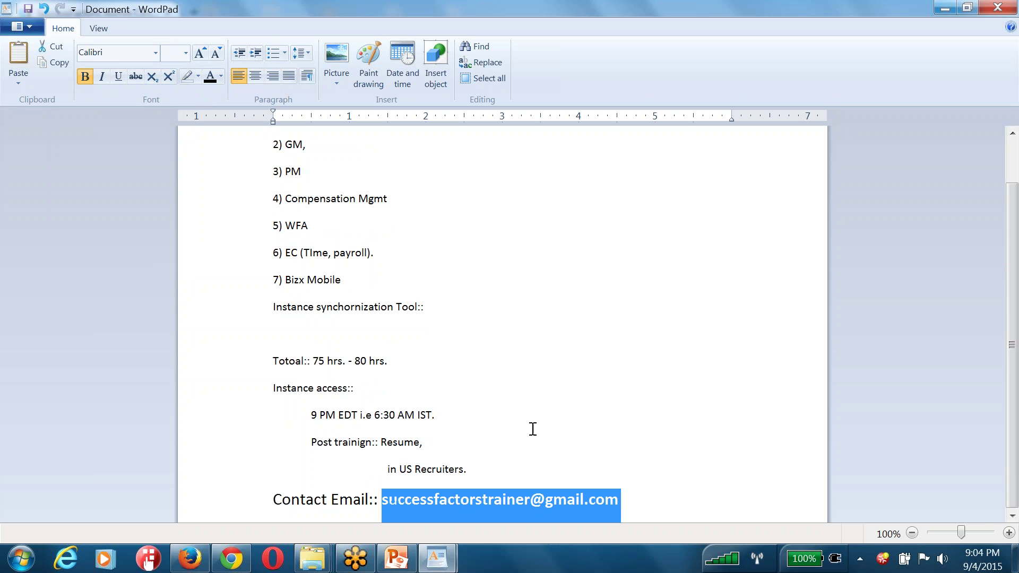
left_click(221, 75)
left_click(225, 115)
left_click(550, 397)
left_click(467, 423)
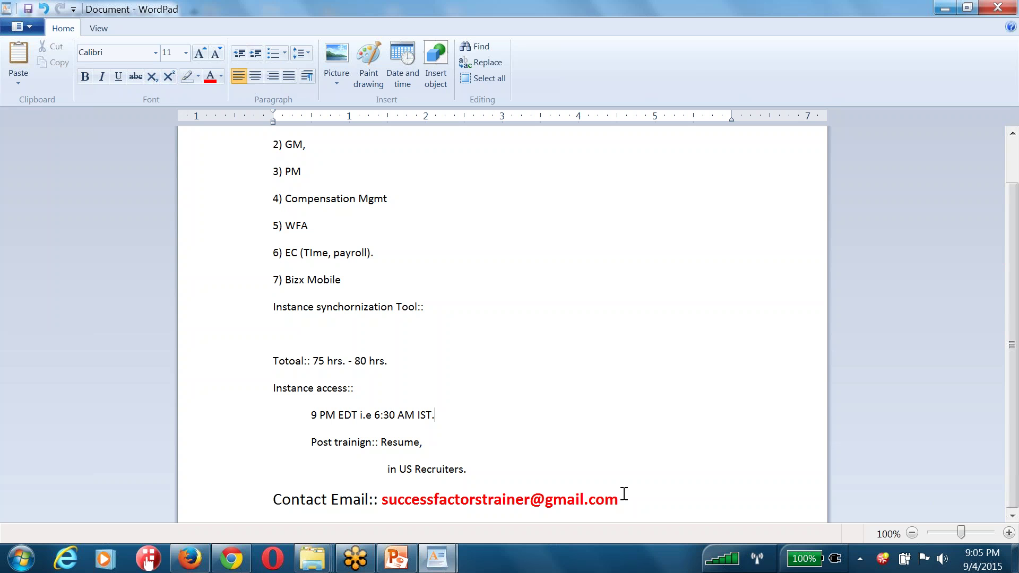
Below the e-mail, add the trainer's phone number tabbed right, prefixed with 'Mobile No::'
left_click_drag(623, 502, 391, 502)
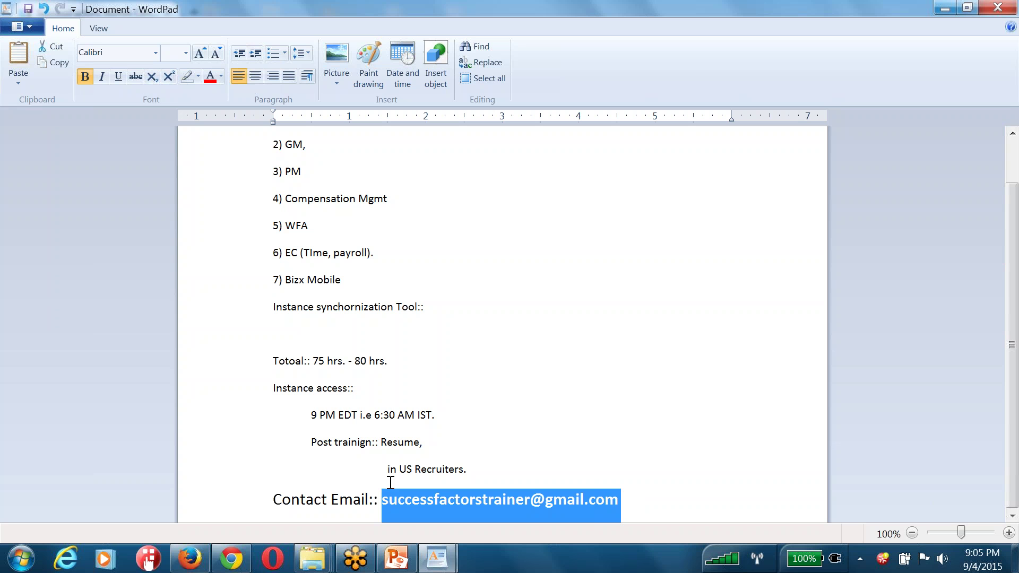
left_click(619, 501)
key("Return")
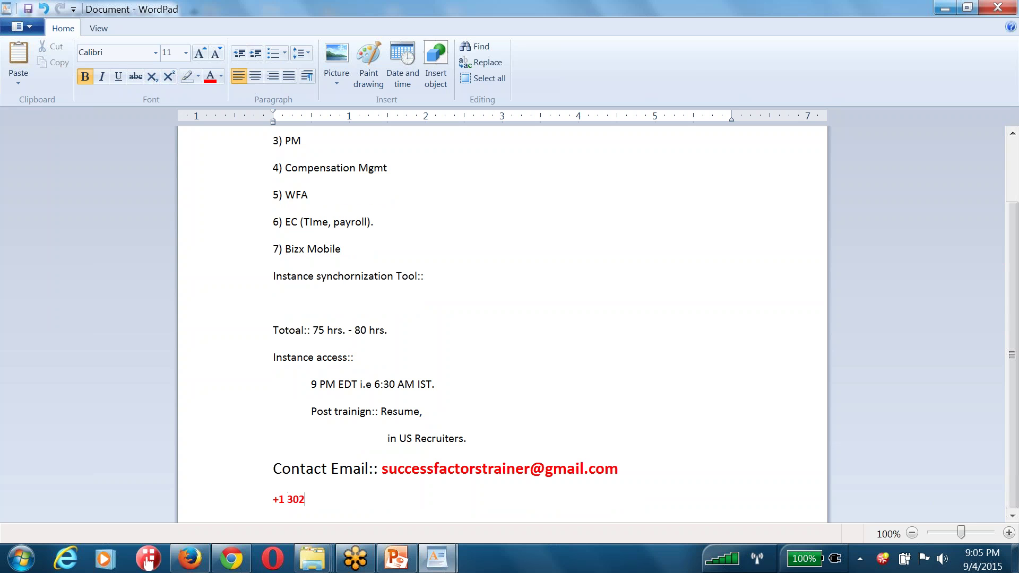
key("Tab")
key("Tab")
key("Tab")
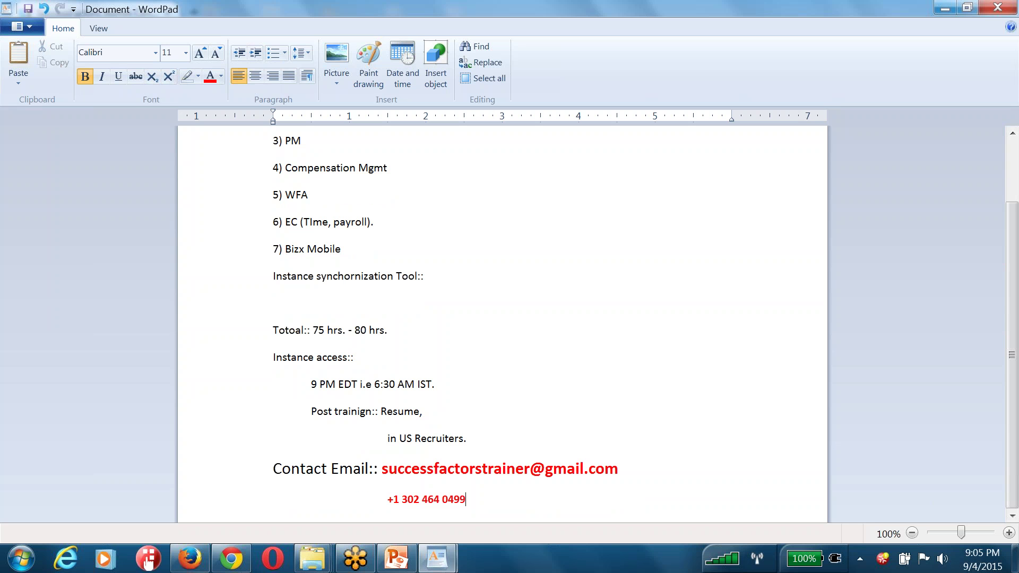
key("Return")
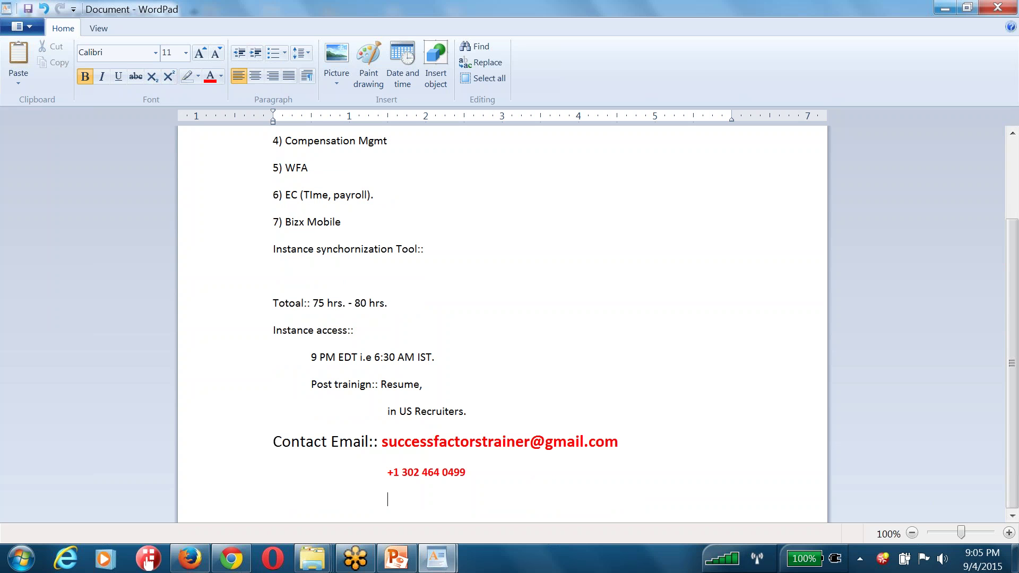
key("shift+Up")
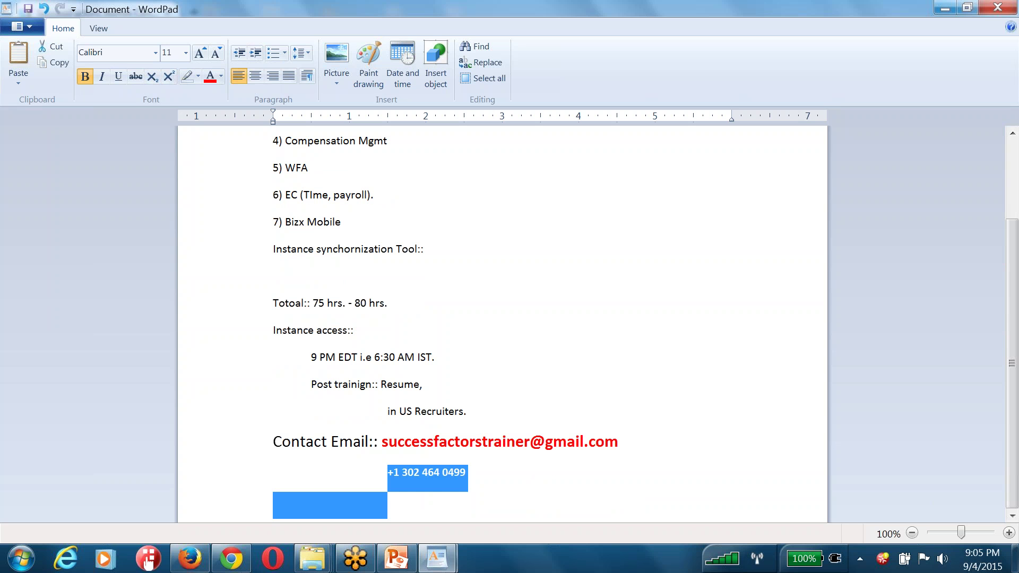
key("Left")
key("shift+Down")
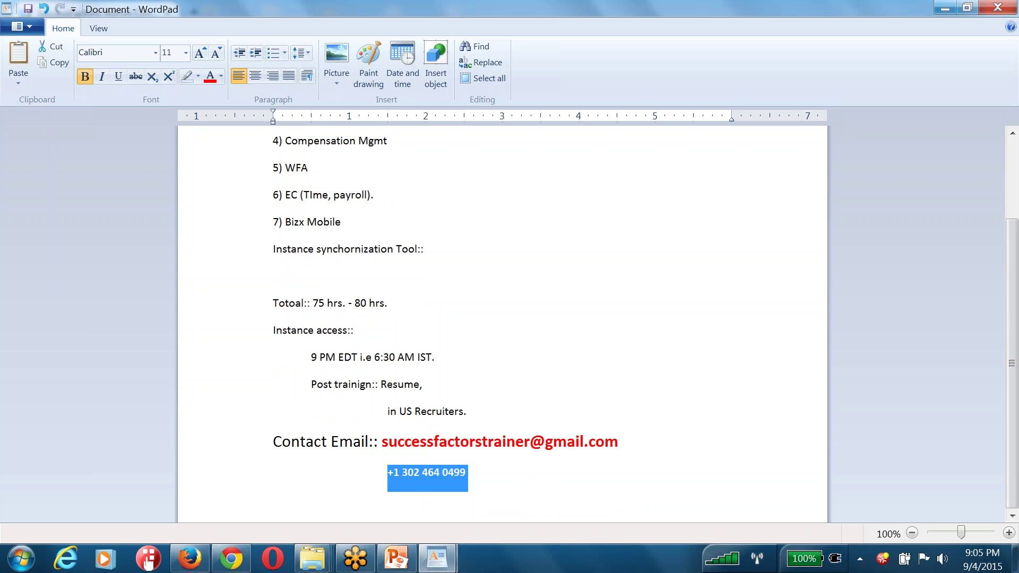
key("Left")
type("Mobile No::")
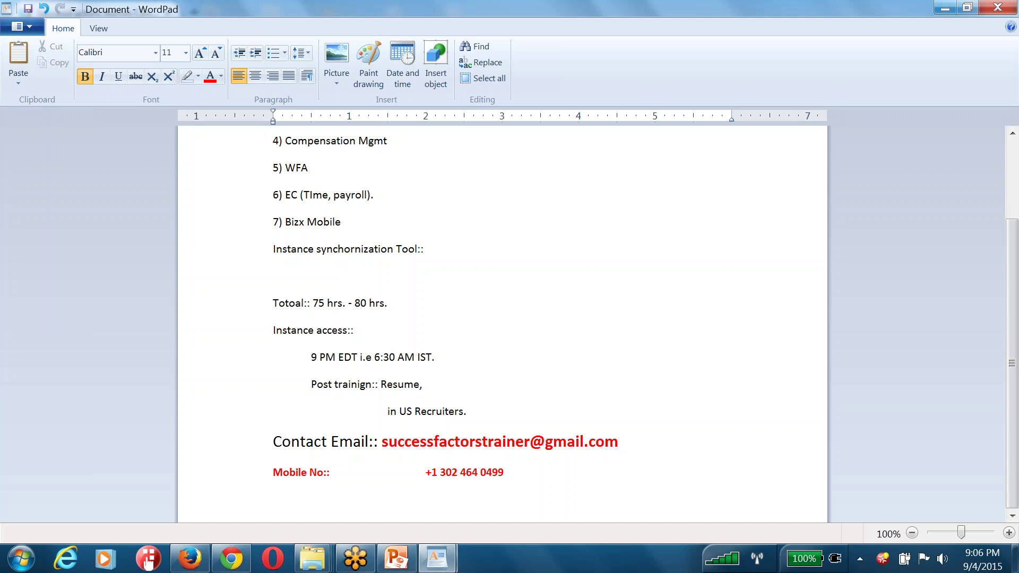
Type 'Implementation Guides.==>' on a new line below the mobile number
key("Return")
type("Implementation Guides.")
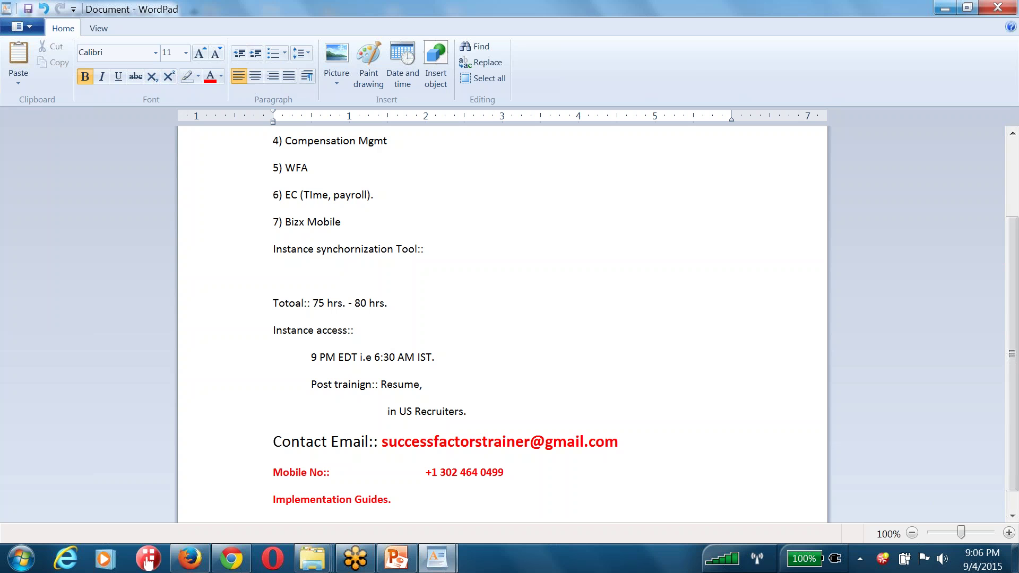
type("==>")
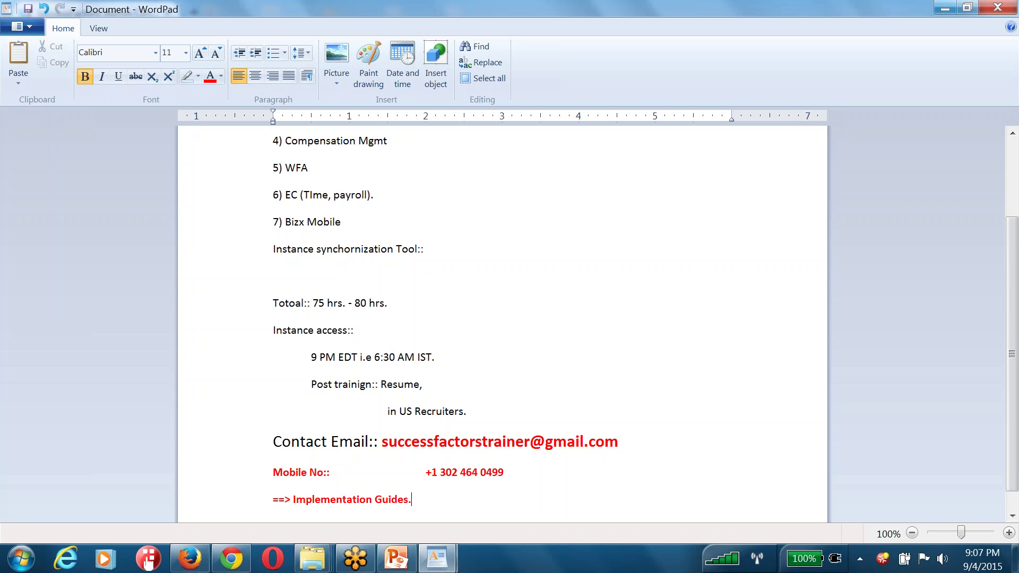
Add 'Weekend Batch:: sat & sunday :: 09:00 AM EDT.' with an indented 'compensation. EC' line beneath
key("Return")
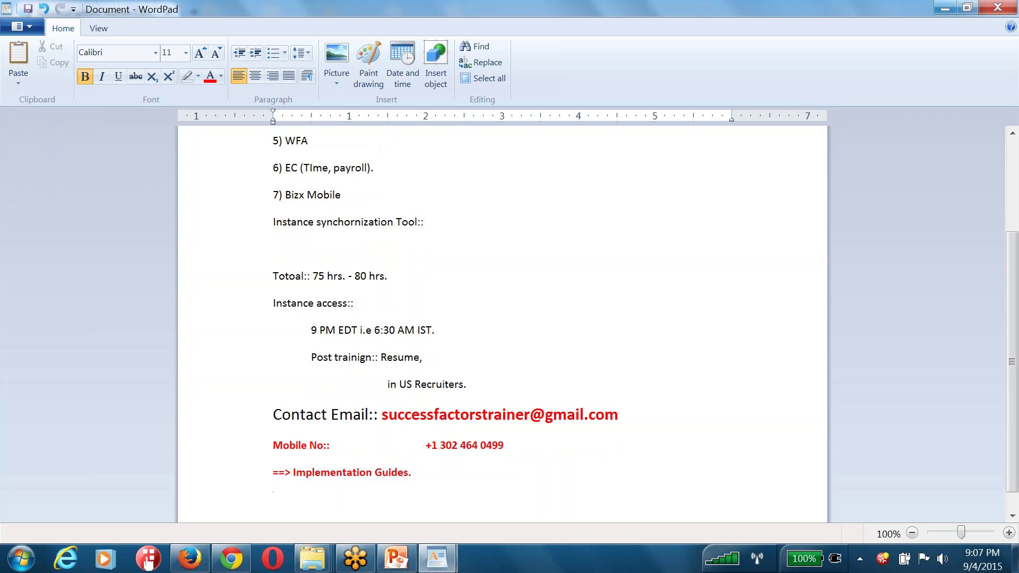
key("Return")
key("Return")
type("Weekend Batch:: sat & sunday :: 09:00")
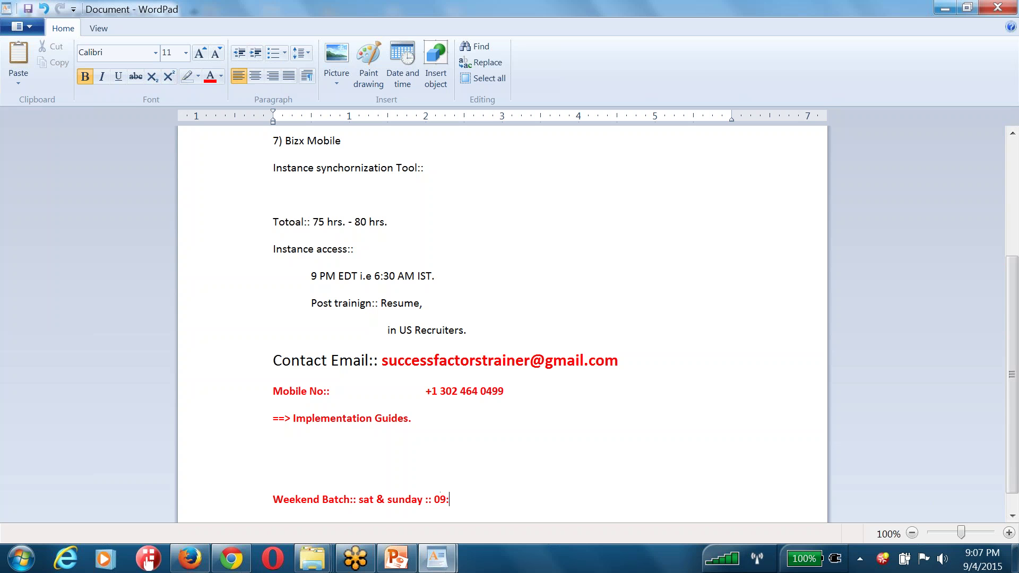
key("BackSpace")
key("BackSpace")
type("00 AM EDC")
key("BackSpace")
type("T")
type(".")
key("Return")
key("Tab")
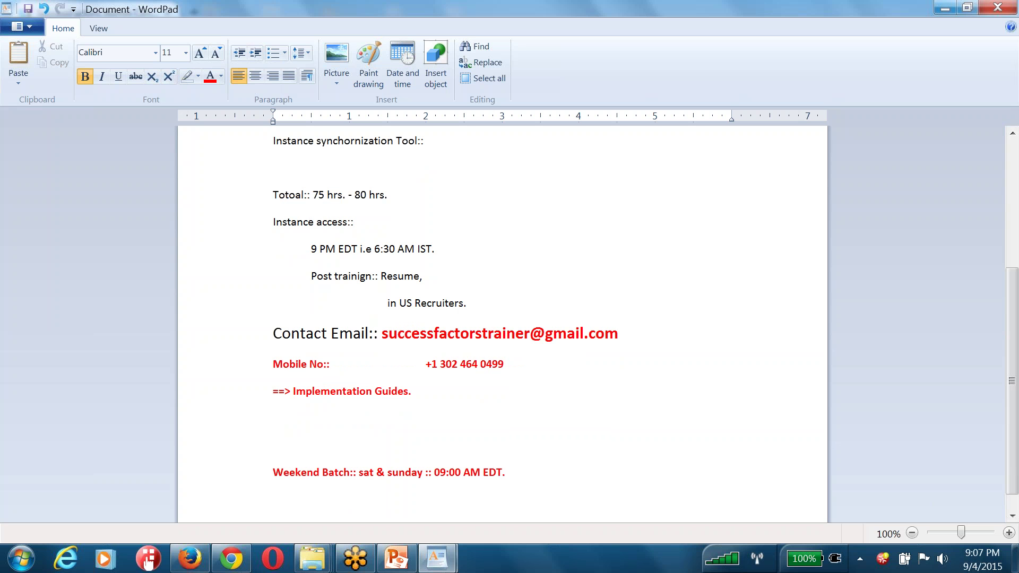
type("compensation. EC")
key("Return")
key("Return")
type("==")
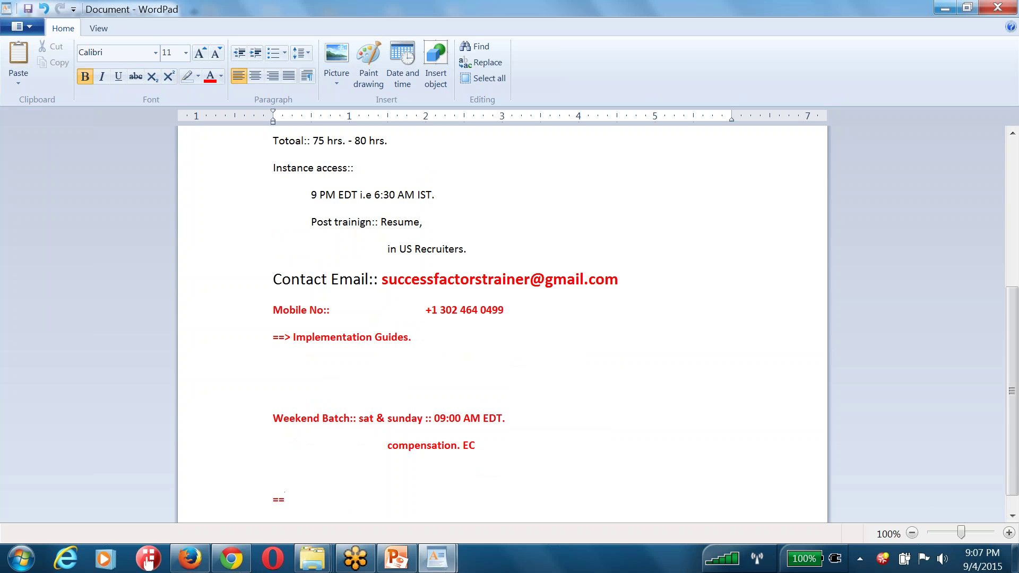
type(">")
key("BackSpace")
key("BackSpace")
key("BackSpace")
Bold the '9 PM EDT i.e 6:30 AM IST.' timing line
key("ctrl+shift+End")
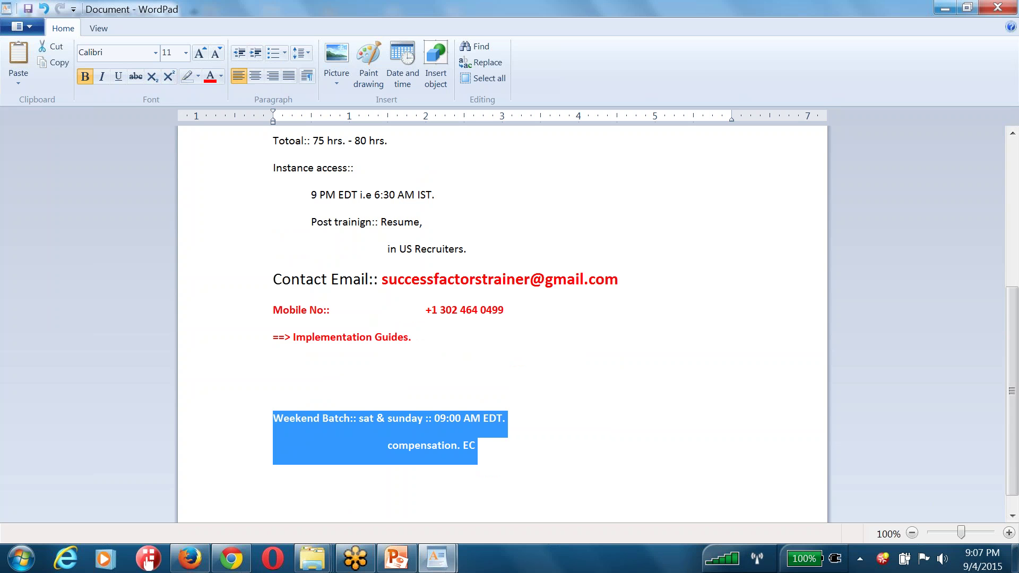
left_click(273, 363)
key("Up")
key("Up")
key("Up")
key("shift+Down")
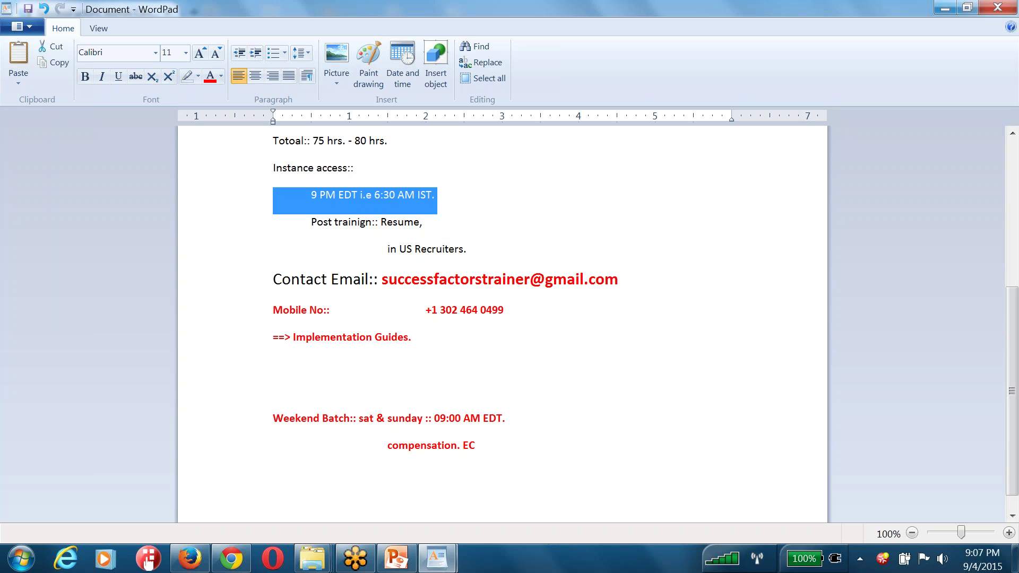
key("ctrl+b")
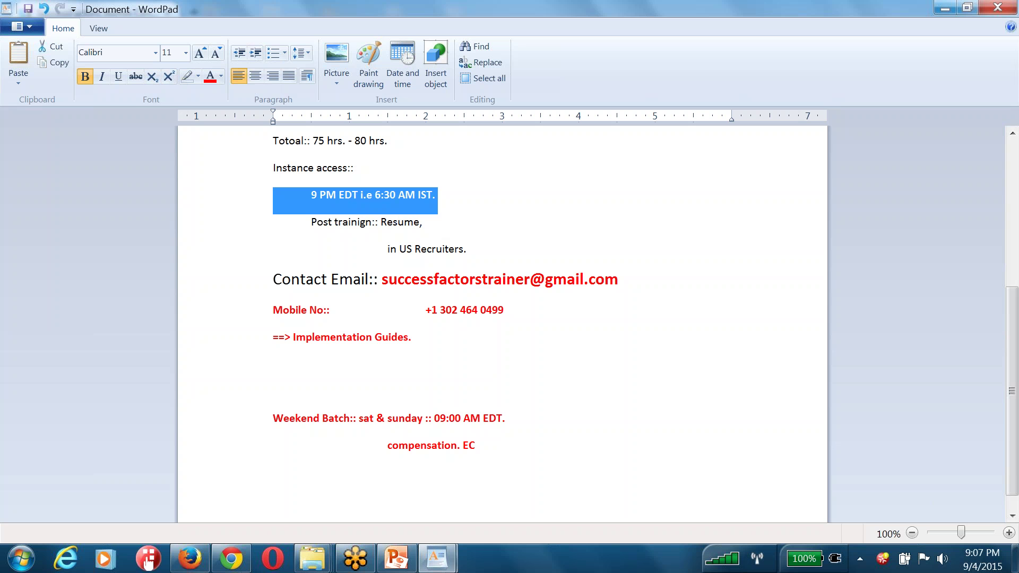
left_click_drag(482, 440, 291, 405)
left_click_drag(308, 196, 438, 228)
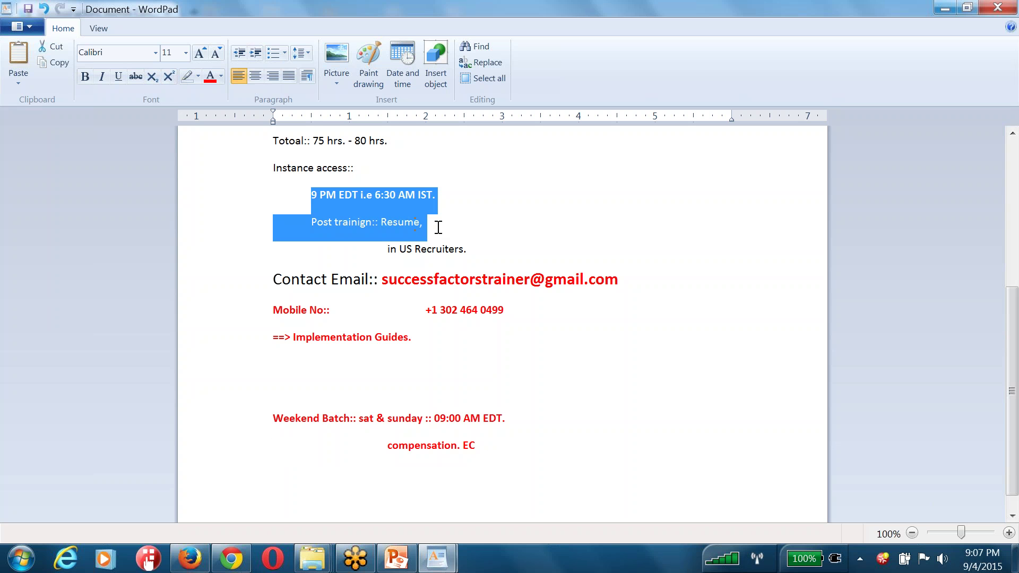
left_click(488, 445)
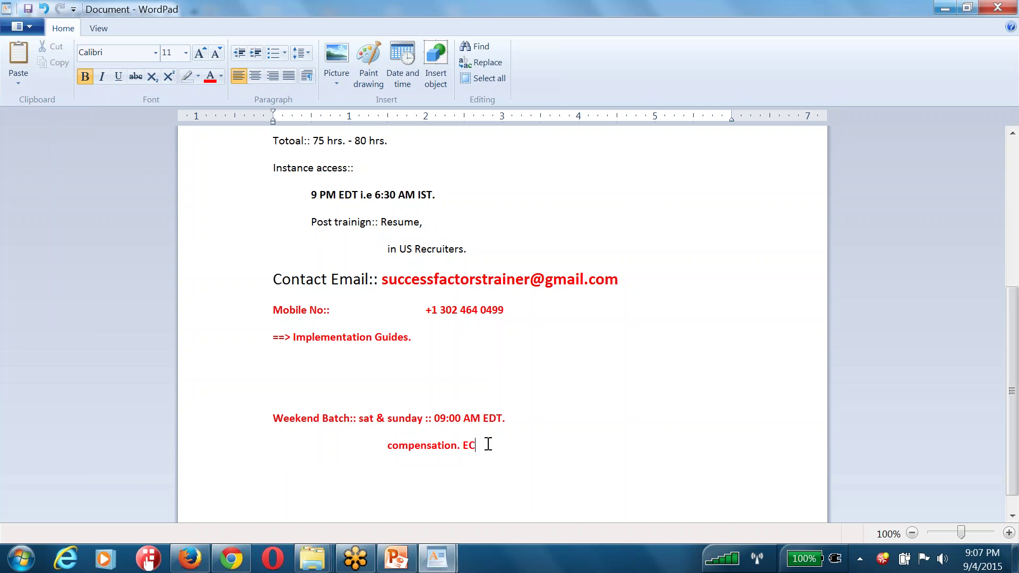
key("Return")
key("Return")
type("==>")
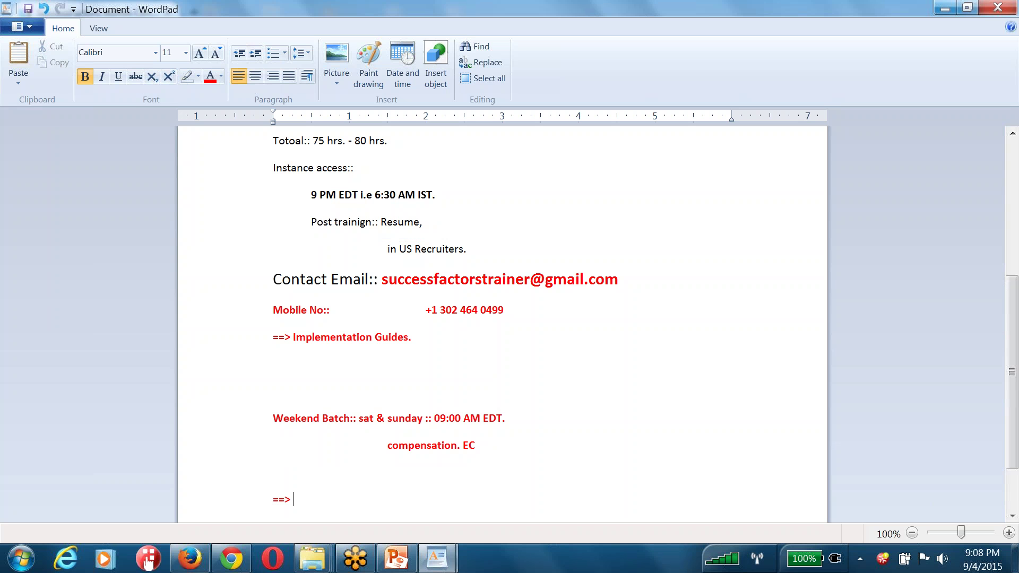
type("www.itlearningsolutions.co")
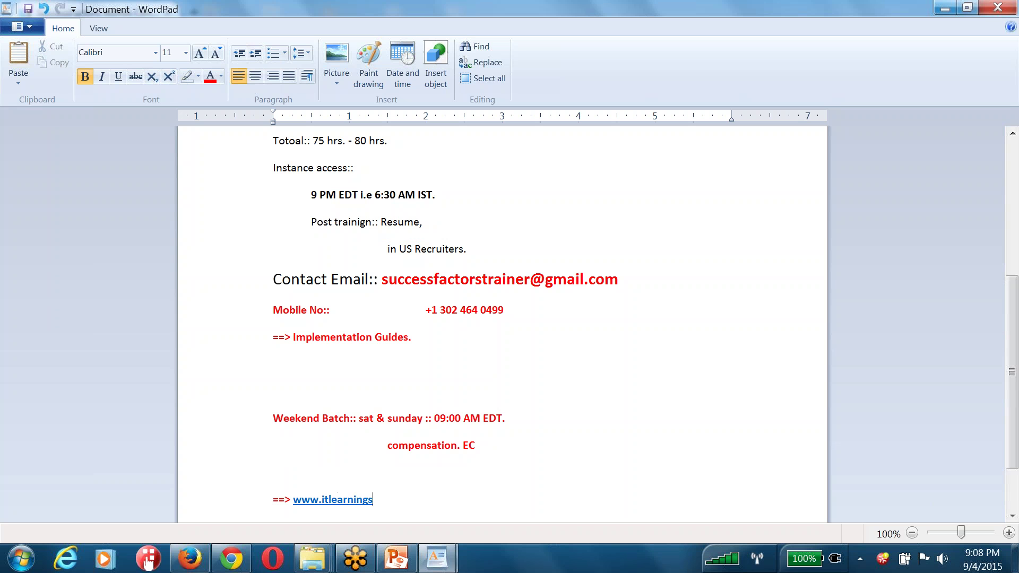
type("m")
left_click(231, 558)
type("www.itlearningsolutions.com")
key("Return")
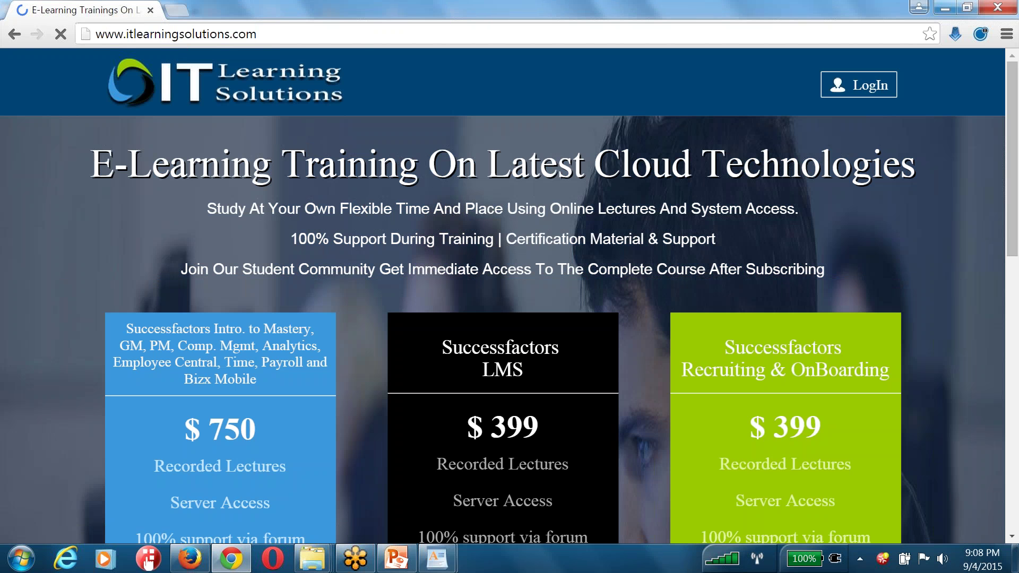
Select the site address, scroll, and briefly view the SuccessFactors security notes document
left_click(292, 38)
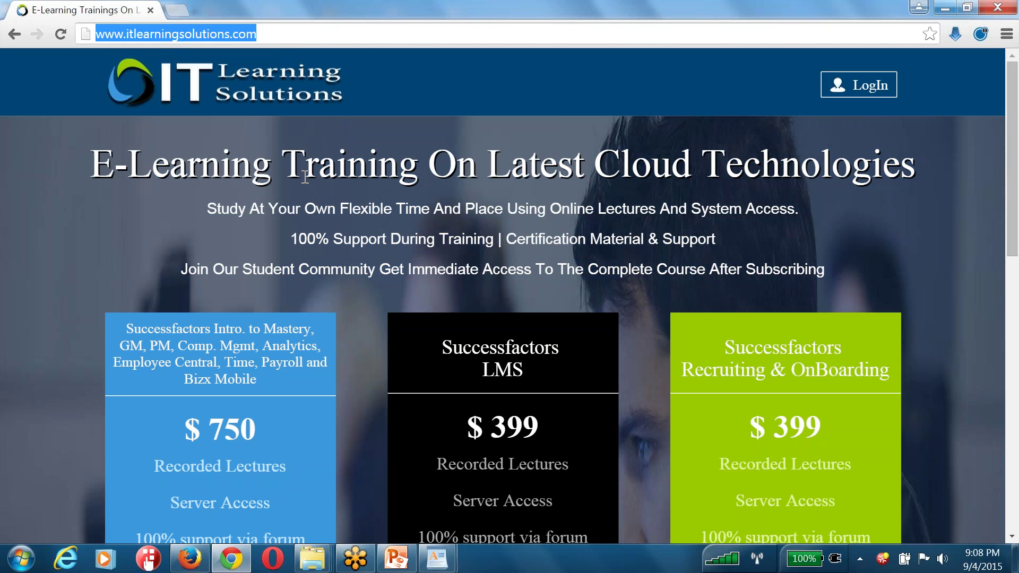
scroll(305, 178, "down", 3)
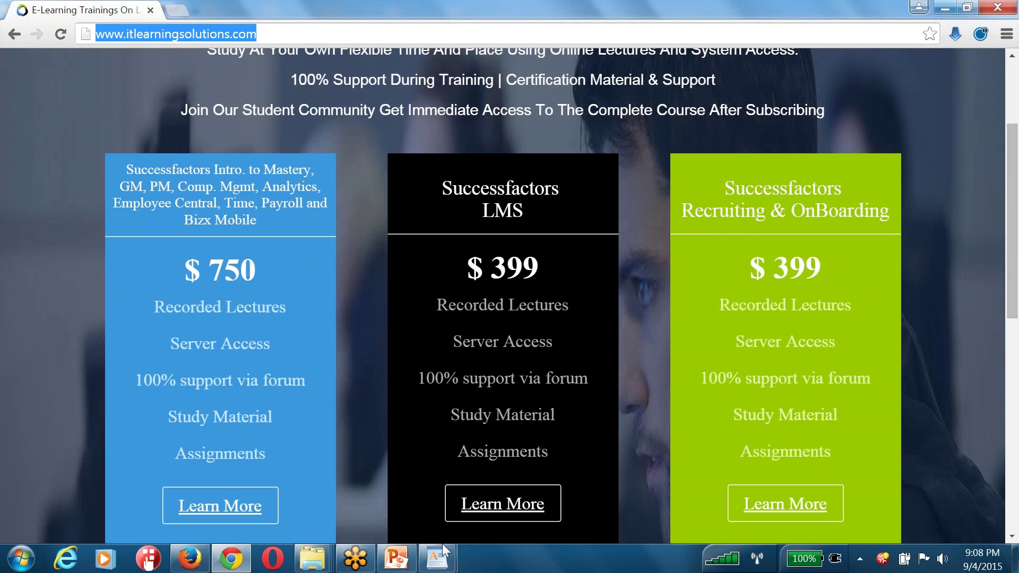
left_click(437, 559)
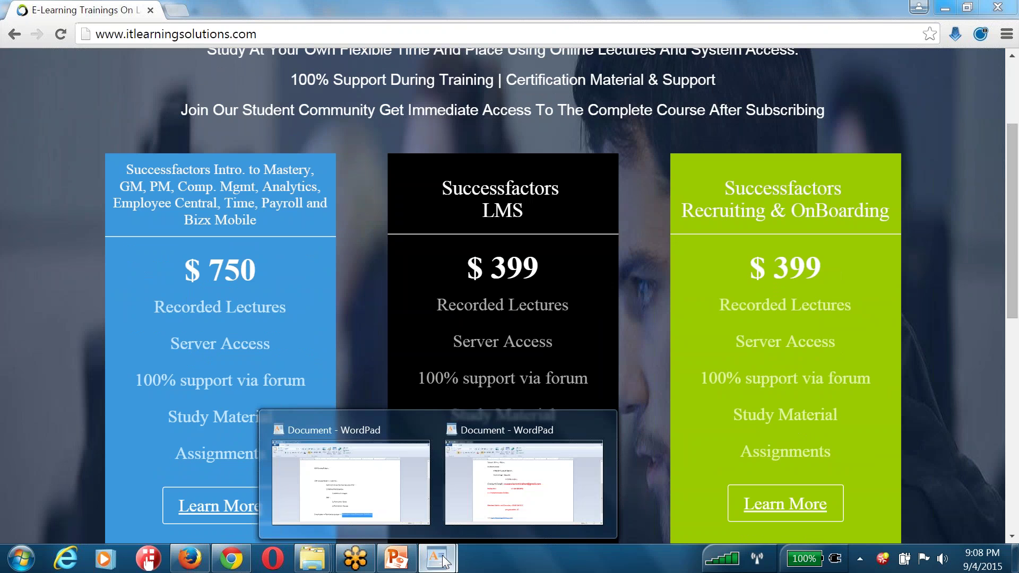
left_click(386, 489)
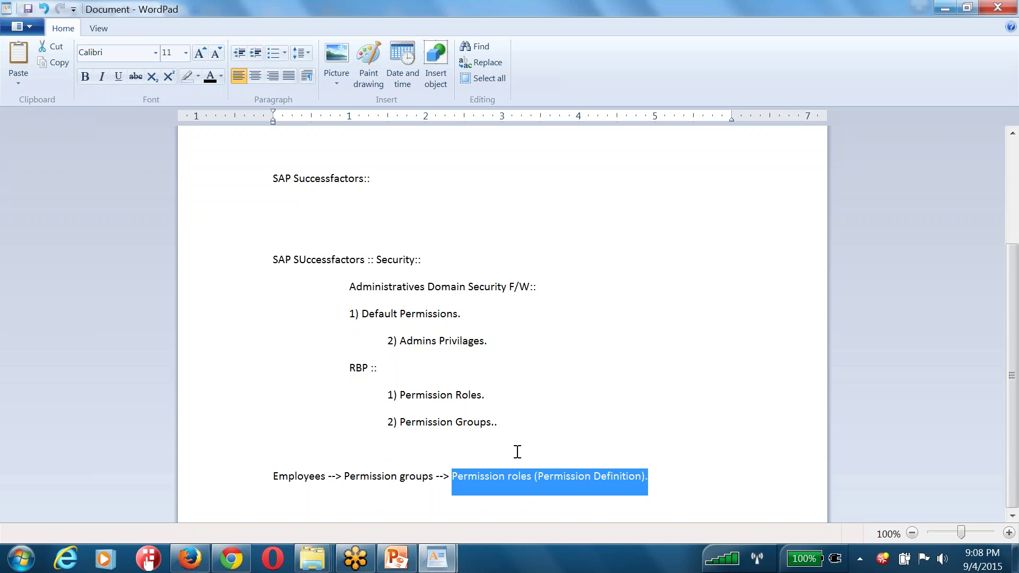
key("alt+Tab")
Highlight the $750 Intro to Mastery package card, then bring the course-details note forward
left_click_drag(268, 222, 131, 174)
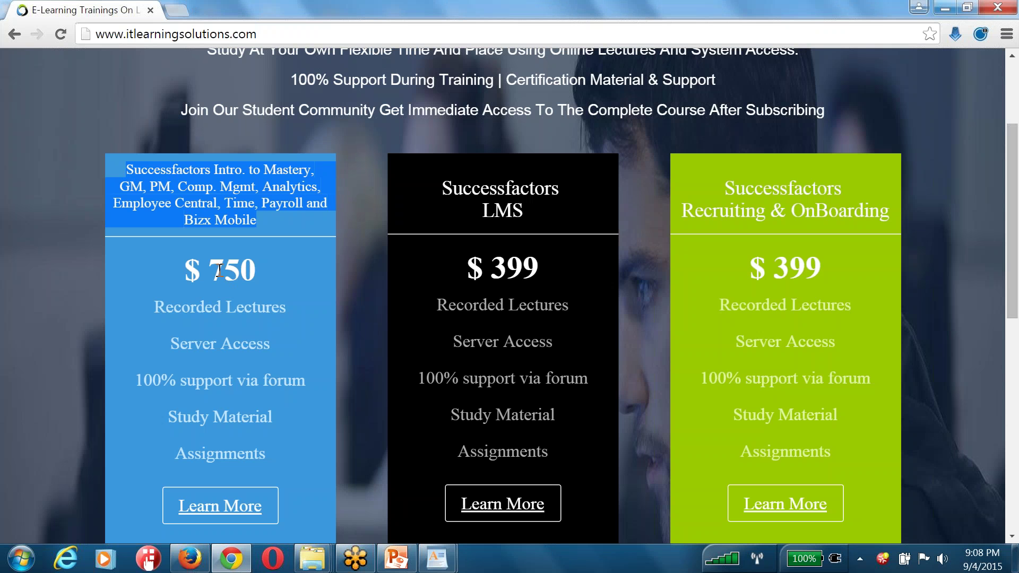
left_click(128, 169)
left_click_drag(128, 169, 286, 496)
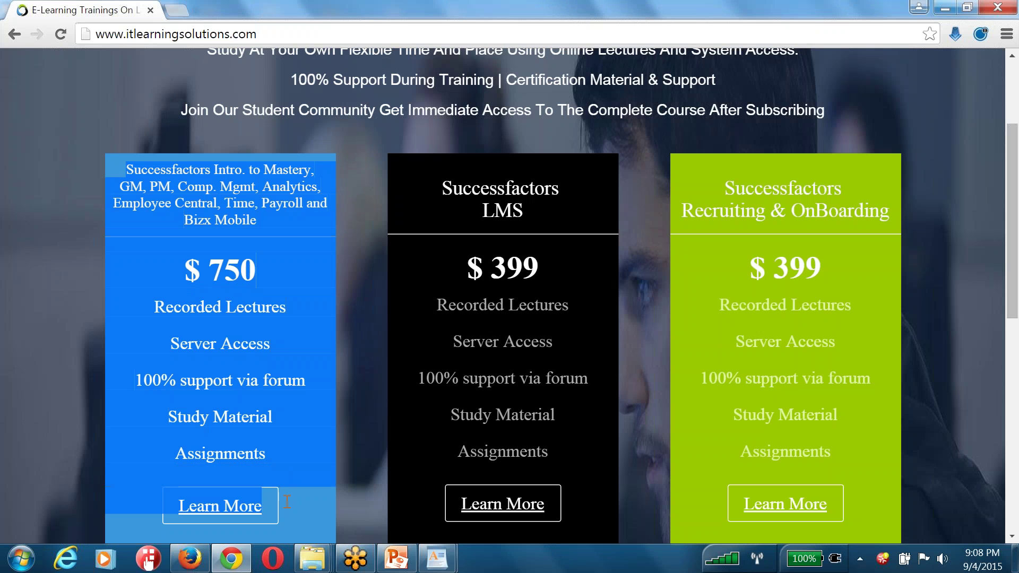
scroll(228, 245, "up", 3)
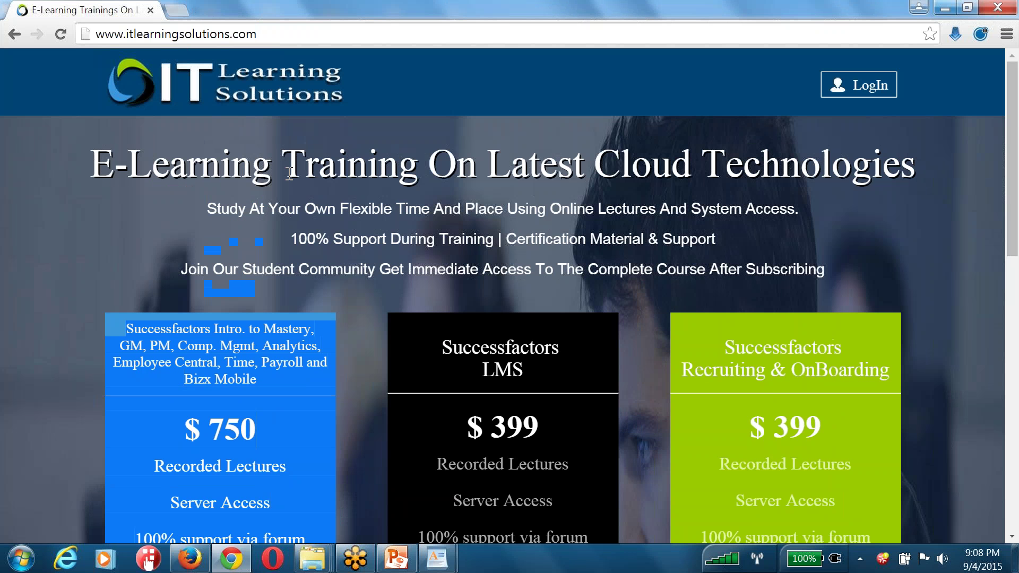
scroll(289, 174, "down", 5)
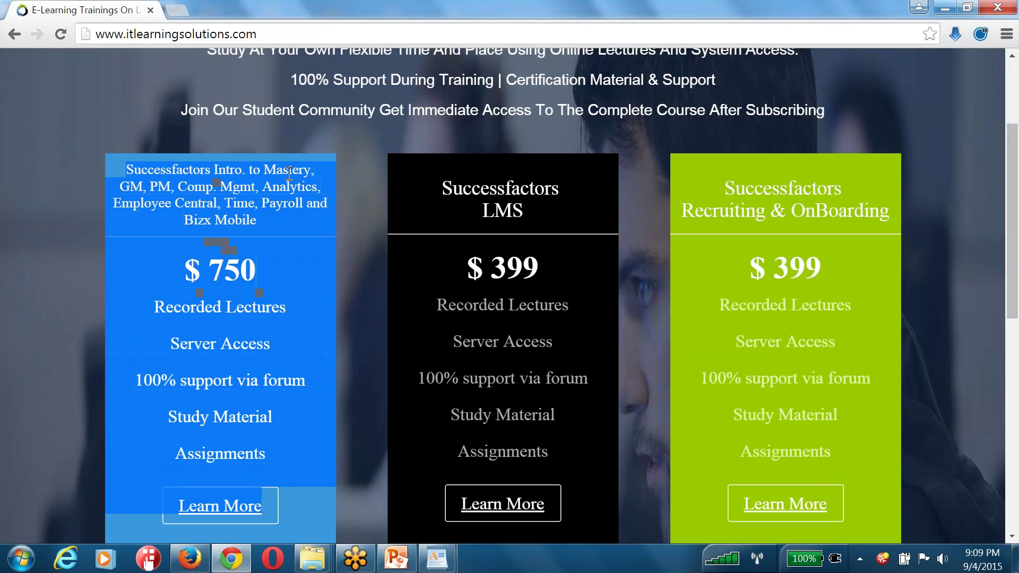
mouse_move(436, 564)
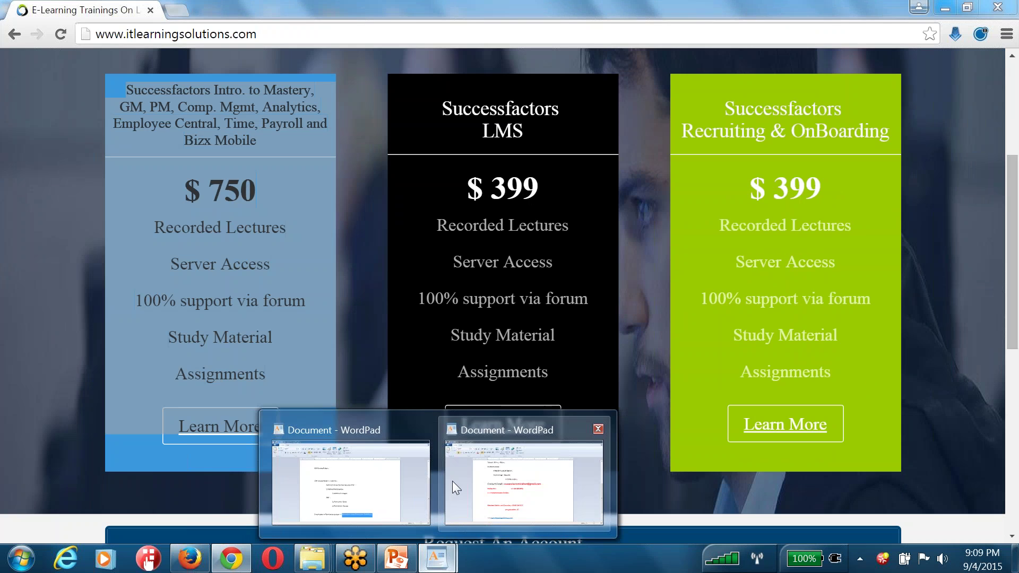
left_click(452, 487)
Add the indented line '4 months of E Learning + 4 months of SF System access + DOcumentation'
key("Return")
key("Tab")
key("Tab")
type("4 months of E Le")
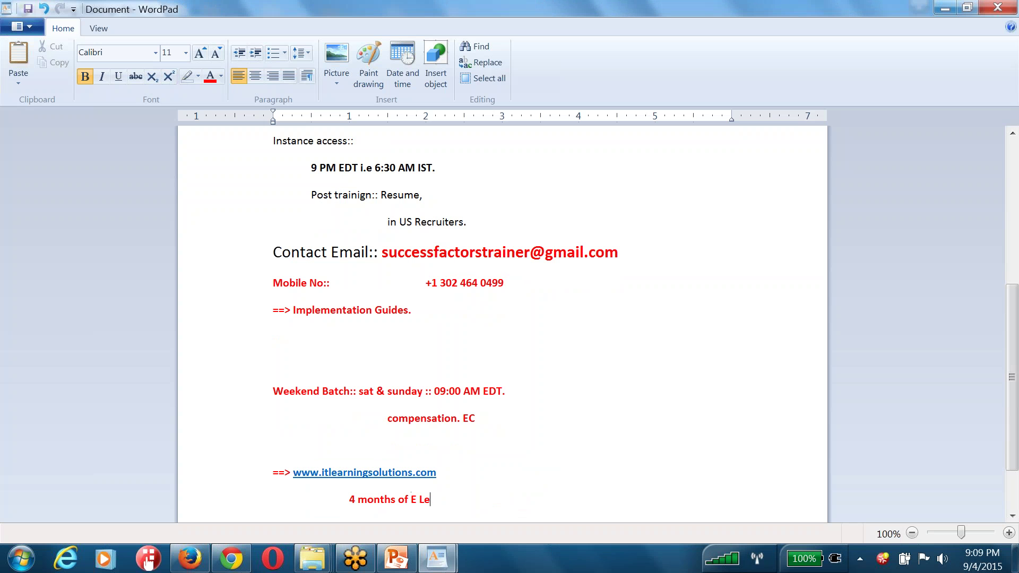
type("arning + 4 months of SF S")
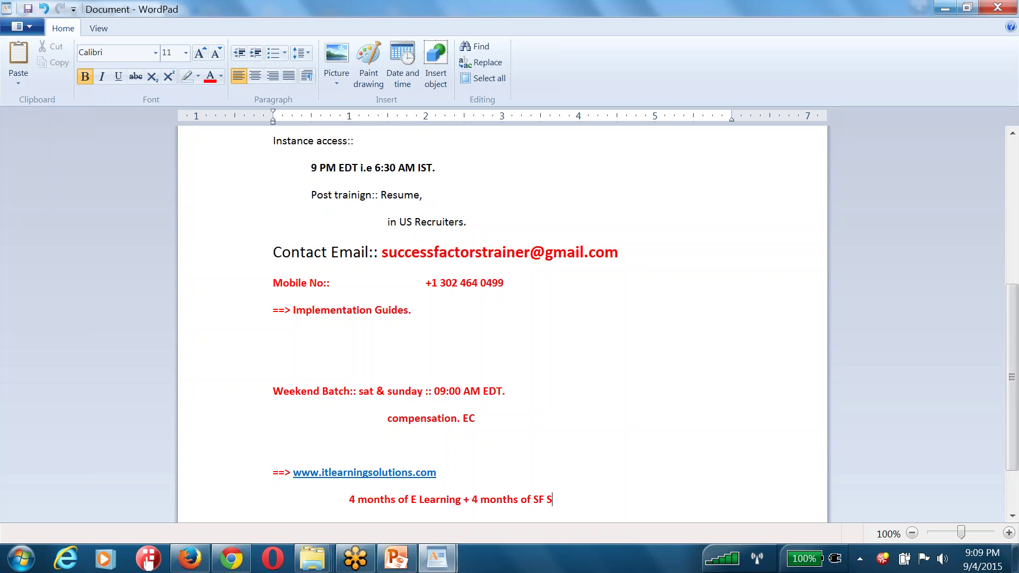
type("ystem access + DOcumentation.")
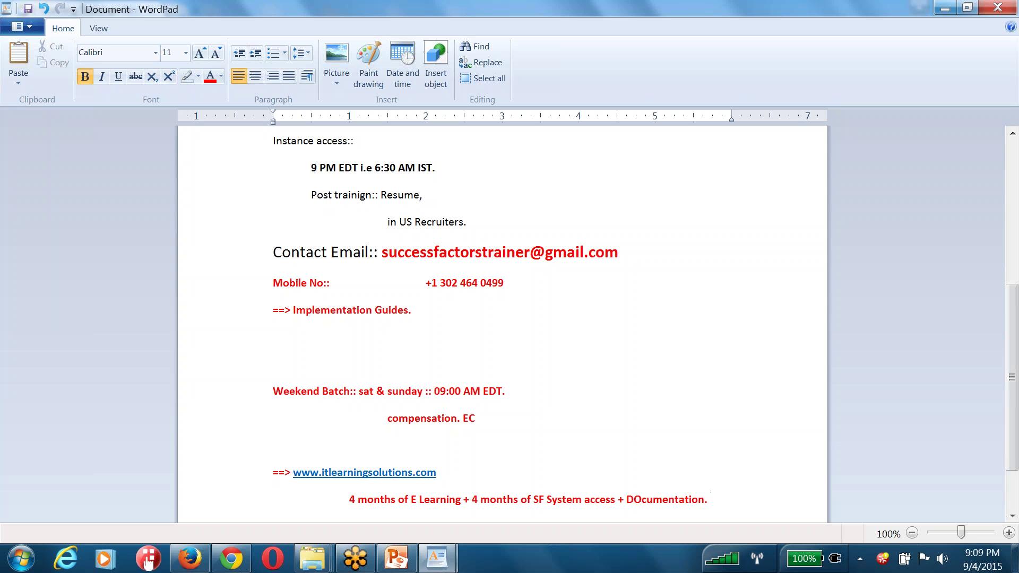
key("Return")
key("shift+Up")
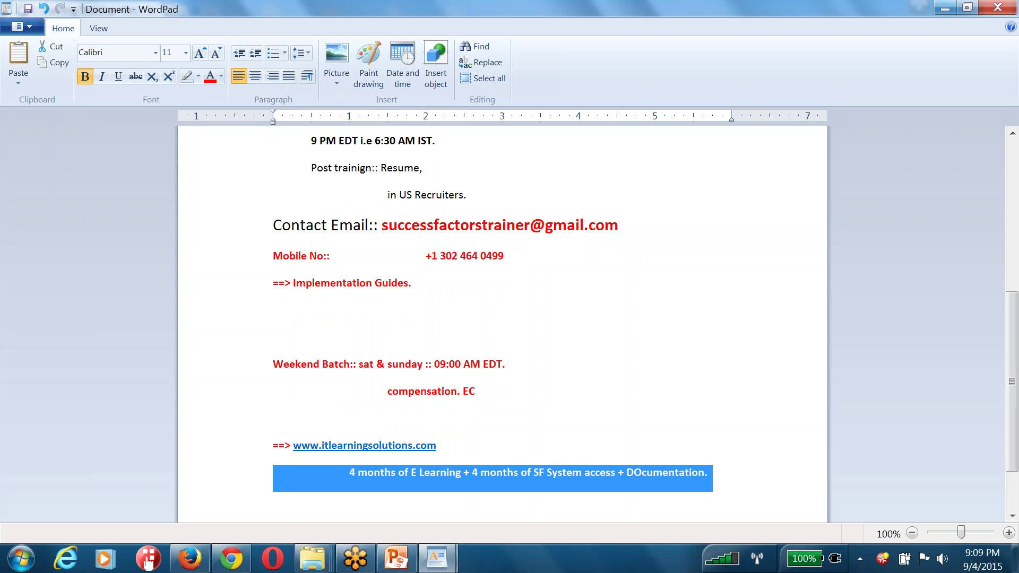
key("alt+Tab")
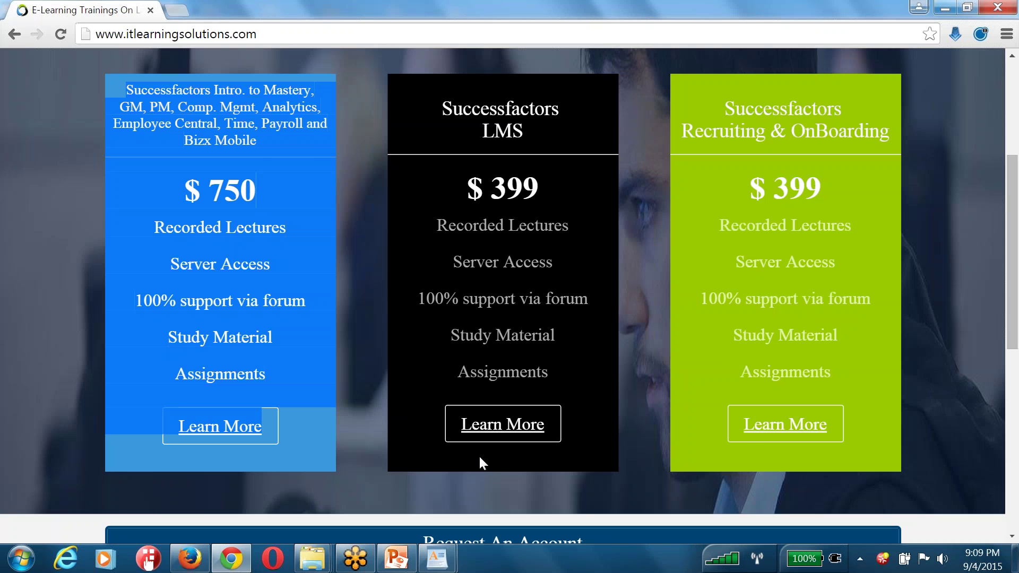
Scroll Chrome to the site's top, select its address, and return to the WordPad course note
scroll(342, 350, "up", 5)
left_click(289, 33)
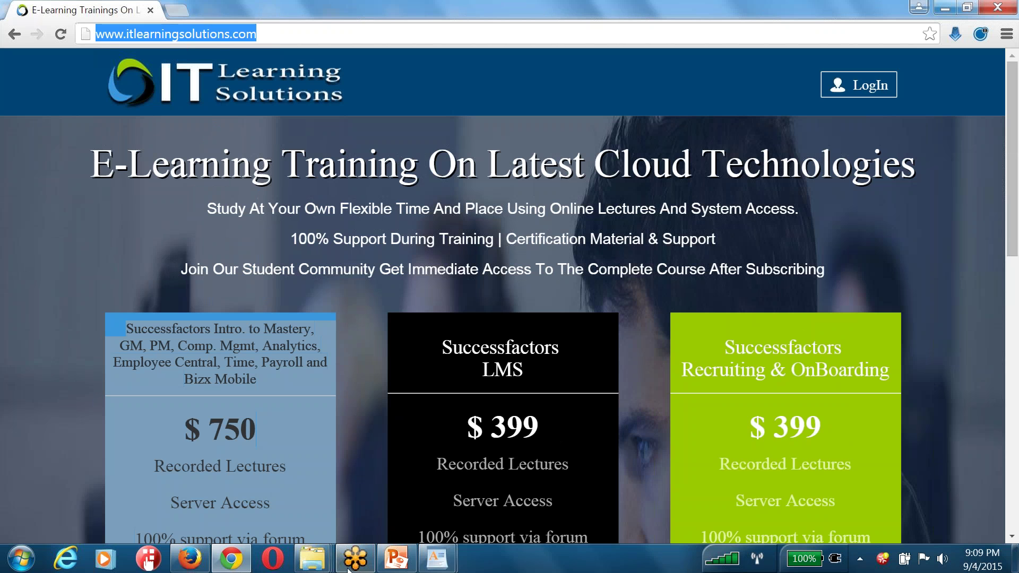
left_click(428, 560)
left_click(536, 483)
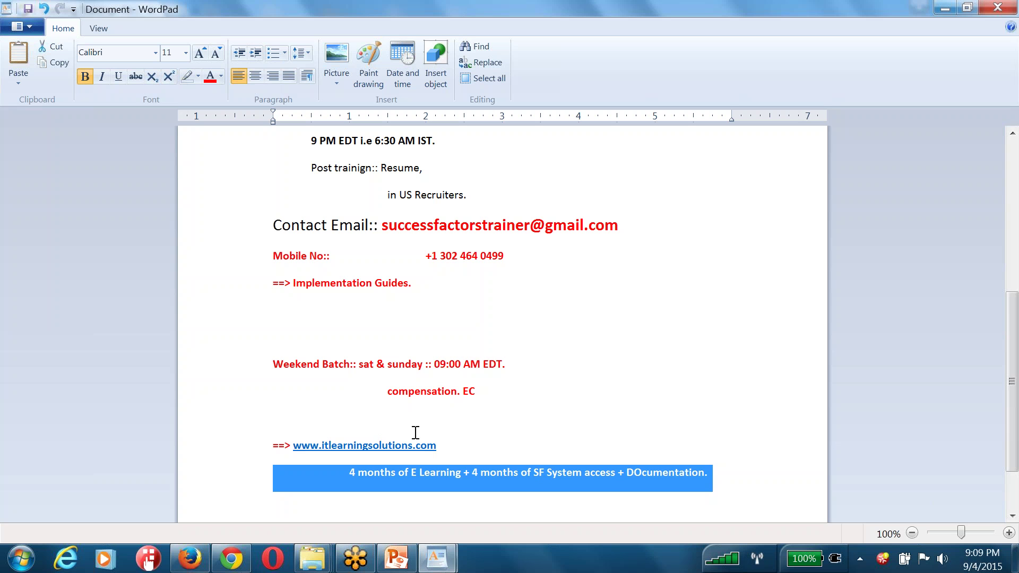
Correct the misspelled 'DOcumentation' to 'Documentation' in the WordPad note
scroll(294, 382, "down", 2)
left_click(264, 374)
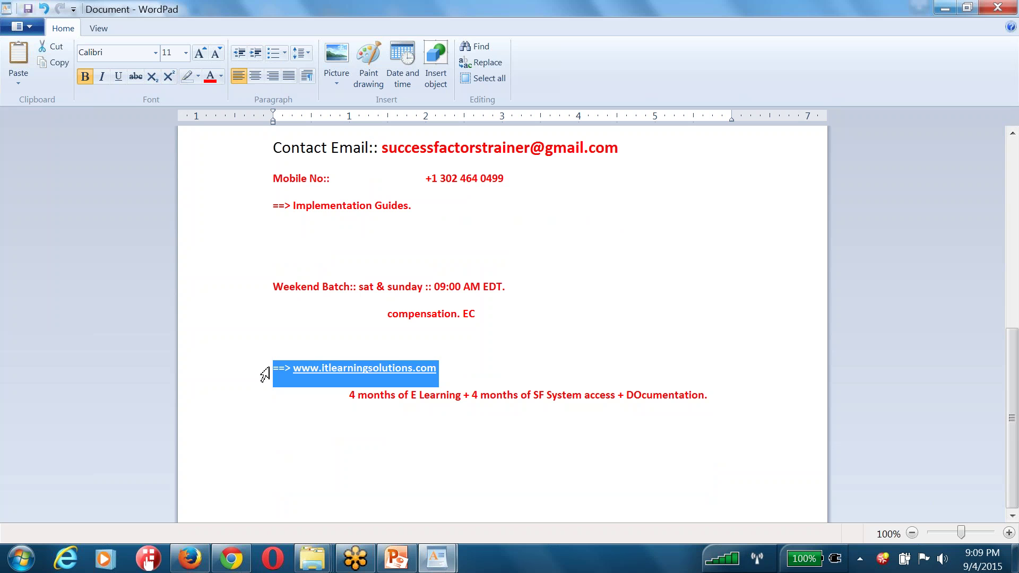
left_click(642, 397)
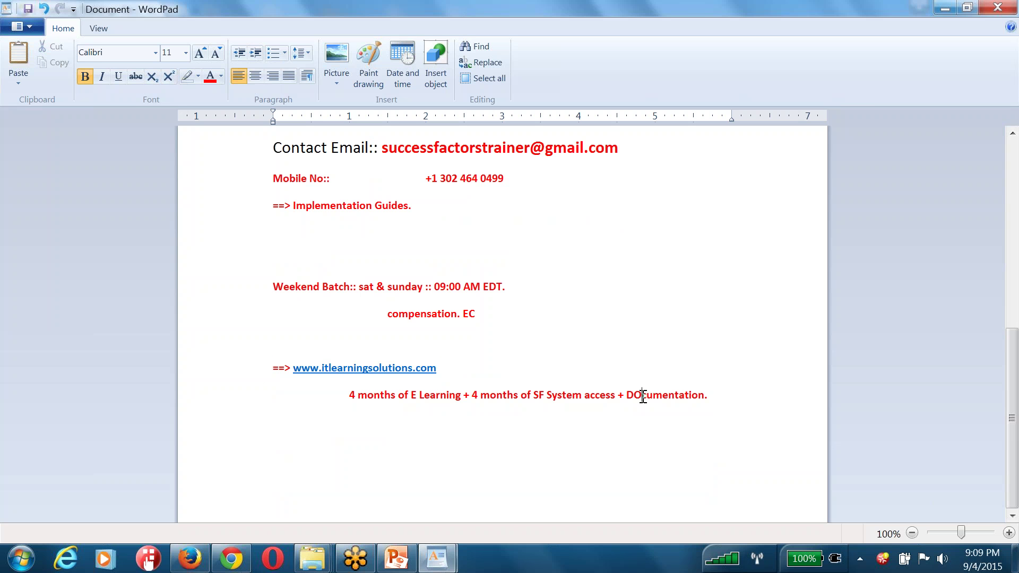
key("BackSpace")
type("o")
Set the weekend batch to 09:00 AM EDT - 12 PM EDT and add a '==> 1 month.' line above the link
key("BackSpace")
type("- 12 PM EDT.")
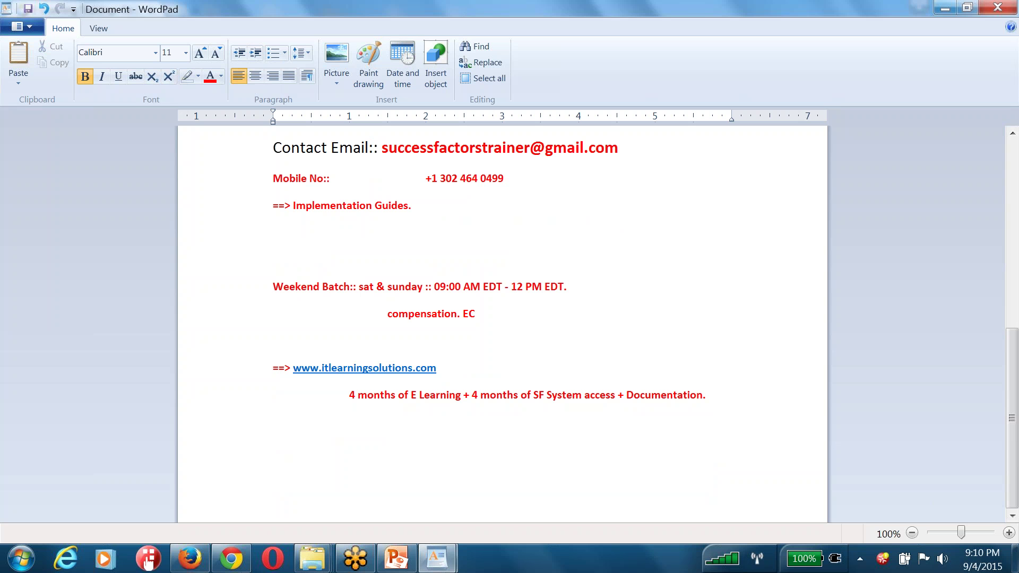
key("Return")
type("==")
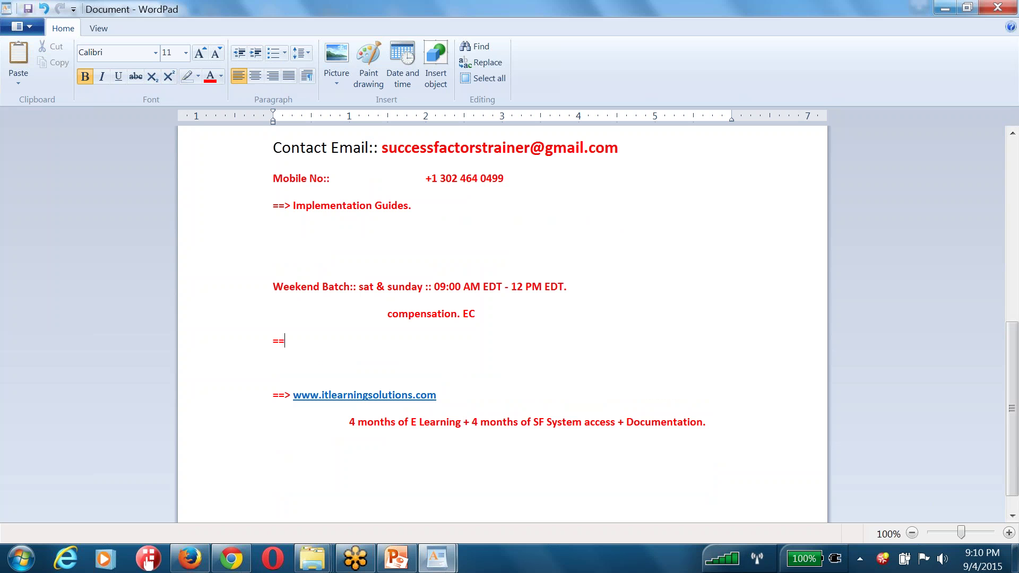
type("> 1 month.")
key("shift+Up")
key("shift+Up")
key("shift+Home")
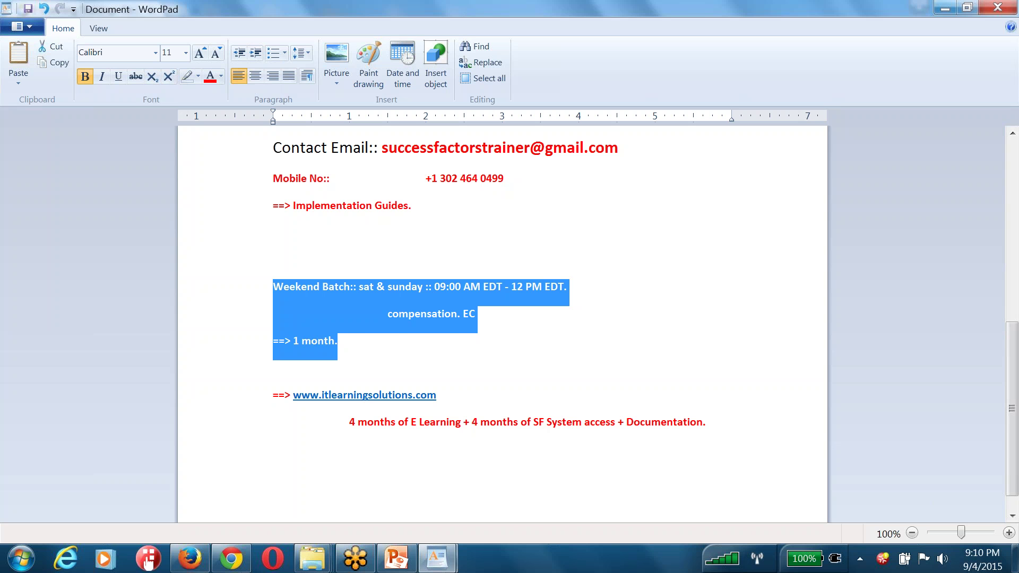
left_click(393, 343)
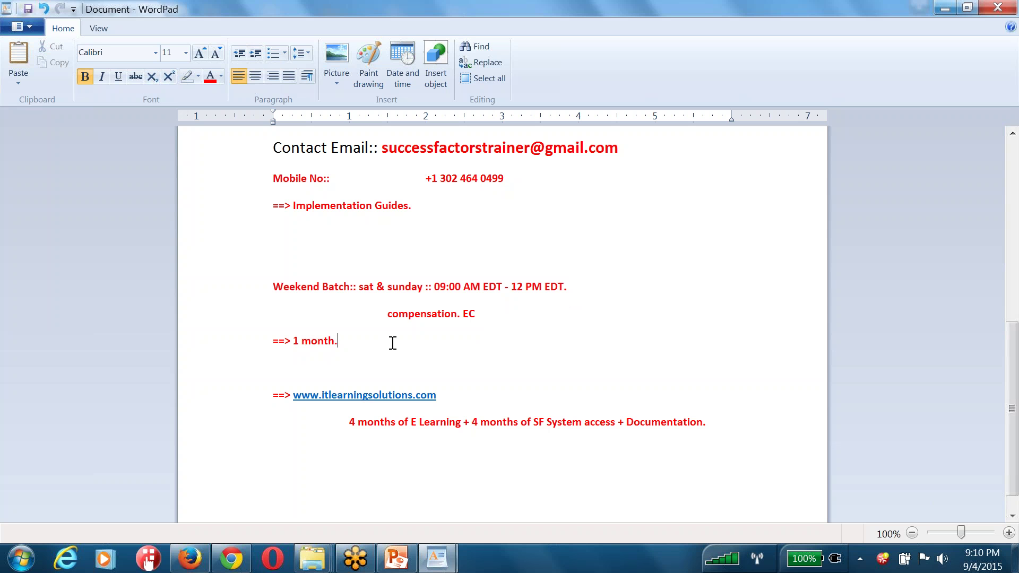
scroll(392, 342, "up", 3)
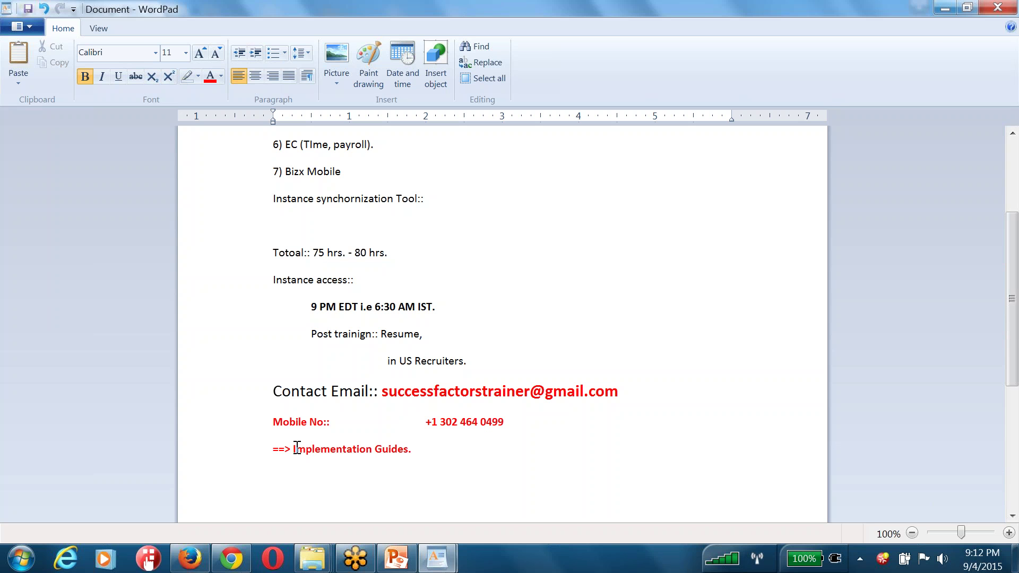
Bring the IT Learning Solutions pricing page back in Chrome, showing the $750 and $399 packages
left_click(231, 558)
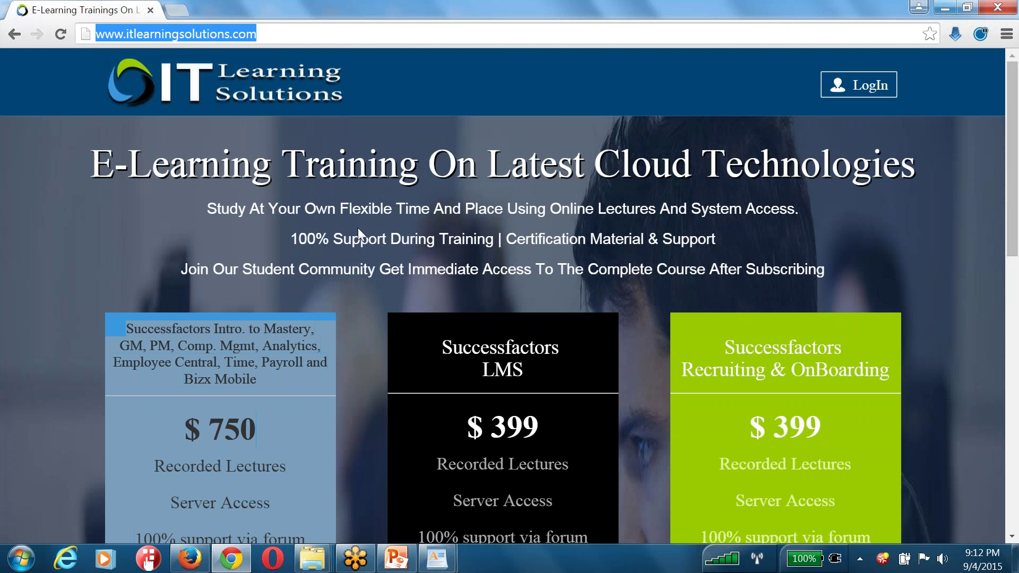
left_click(862, 390)
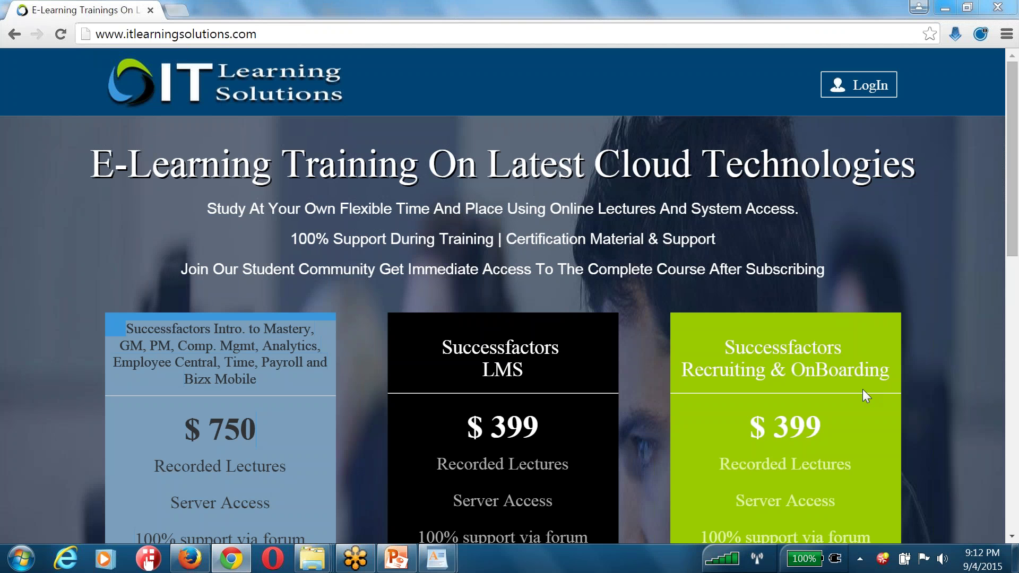
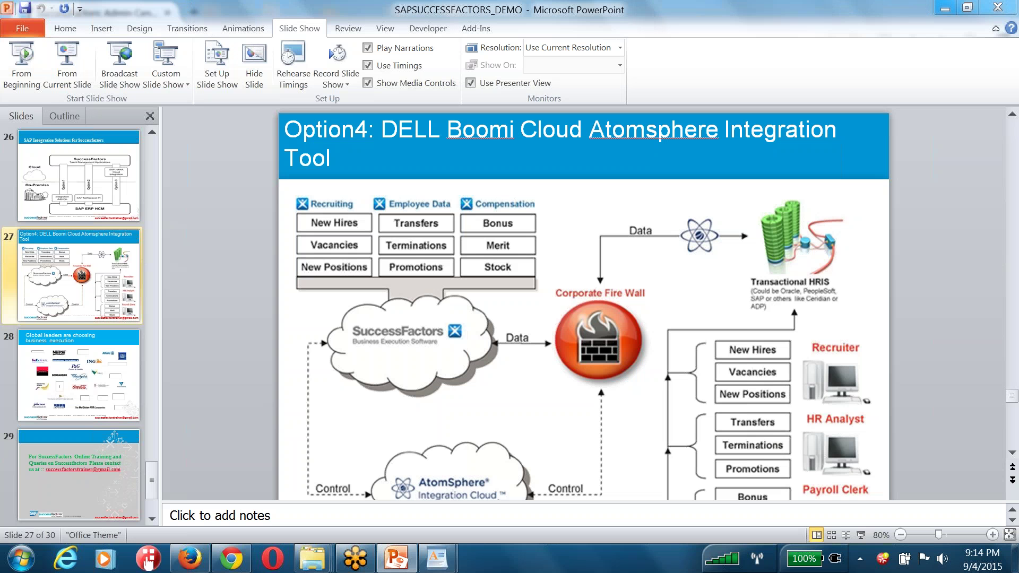
Restore the Chrome window over PowerPoint and dismiss the save-password prompt
left_click(236, 558)
left_click(708, 203)
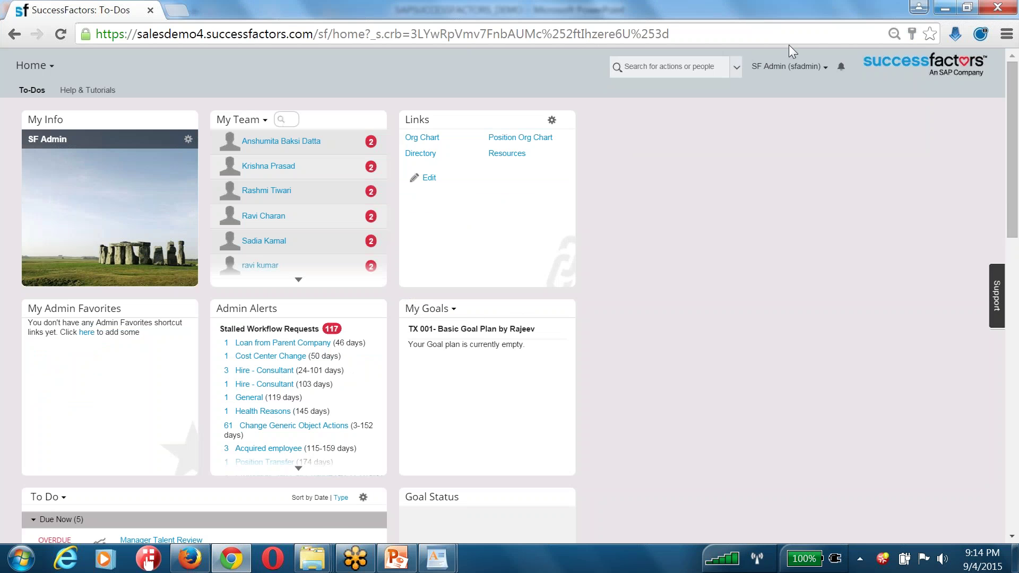
Go to the Admin Center and highlight its upgrade notice paragraph
left_click(785, 67)
left_click(770, 98)
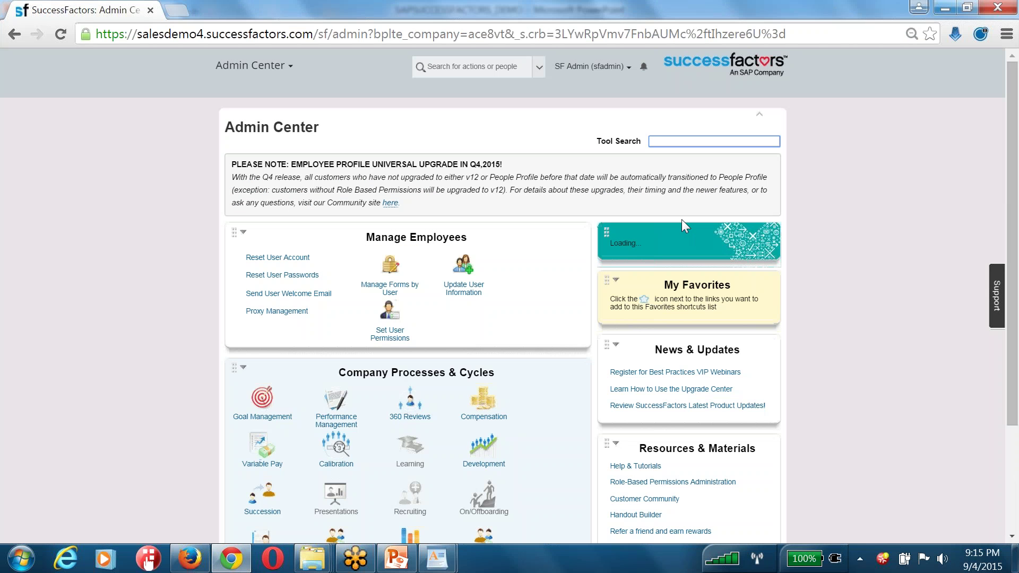
triple_click(623, 186)
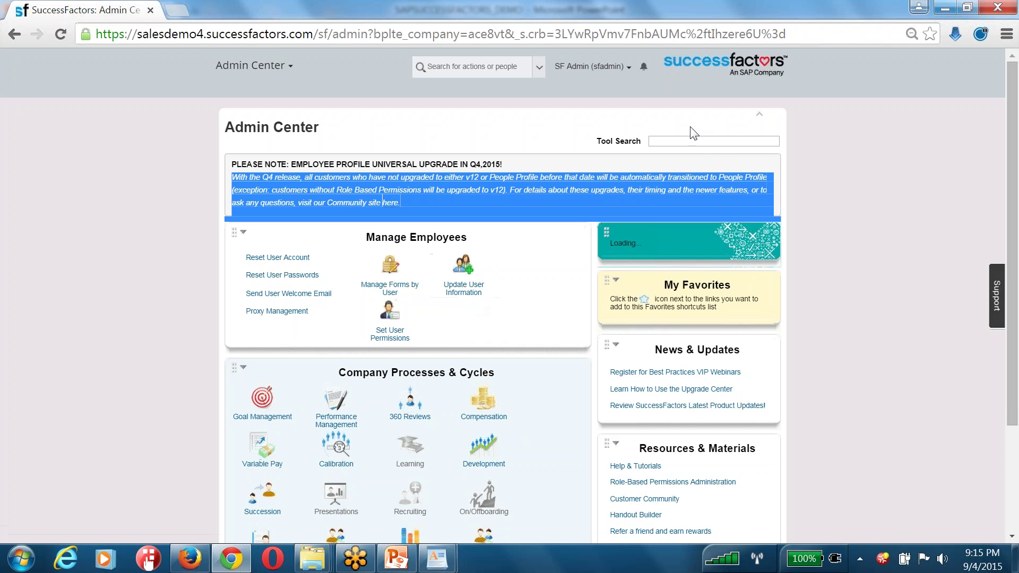
Search the admin tools for 'Business' and open Configure Business Rules
left_click(690, 141)
type("Business")
key("Down")
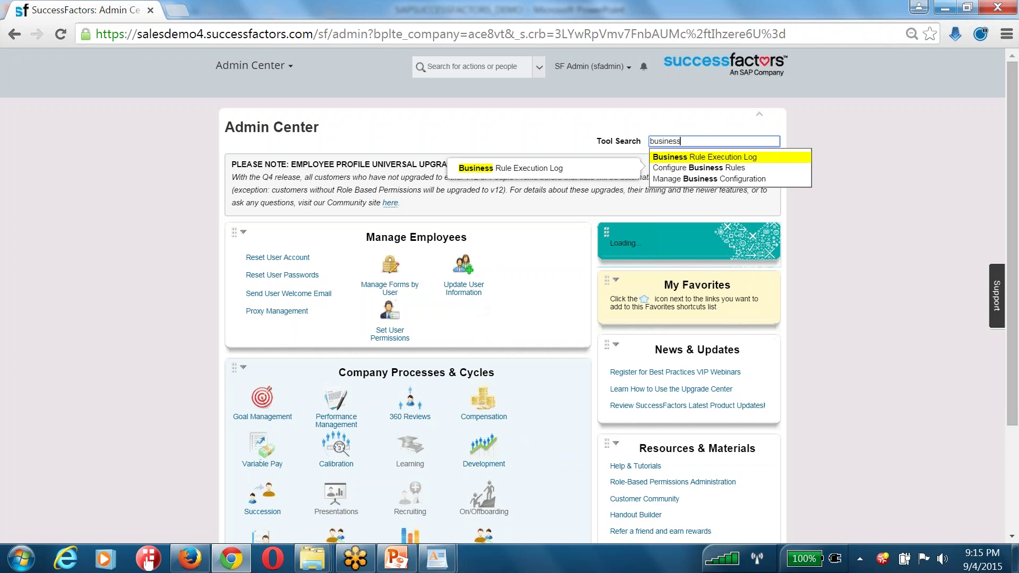
key("Down")
key("Return")
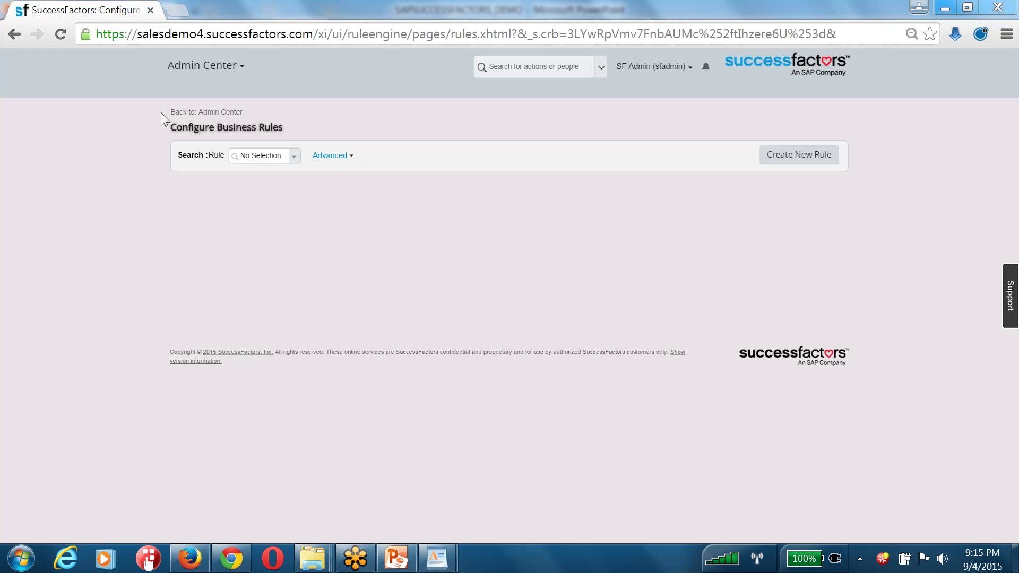
Search rules for 'position', open ACE_POSITION_SEQ_ASSIGNMENT and bring up its Take Action menu
left_click(293, 155)
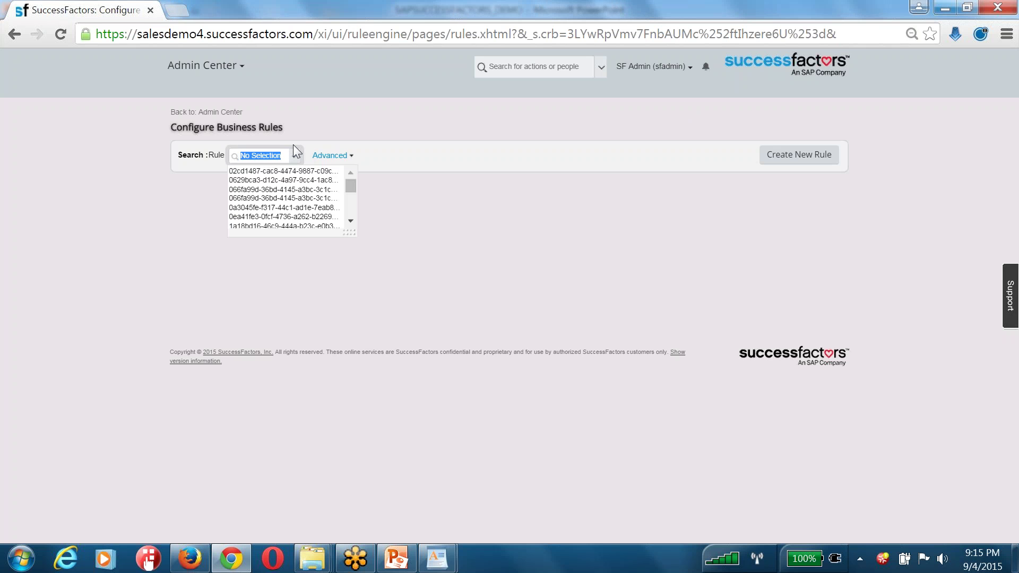
type("postiion")
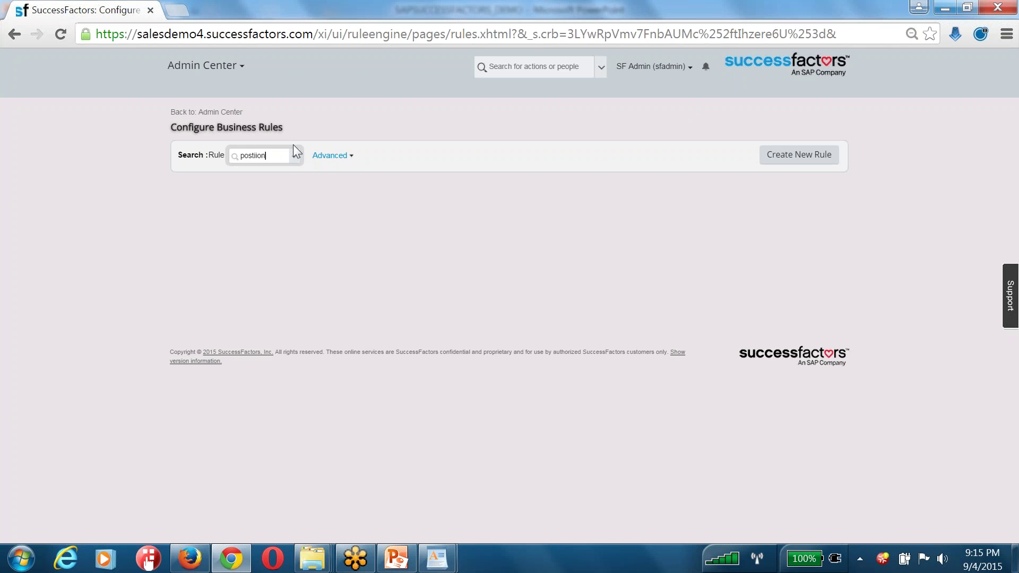
key("ctrl+a")
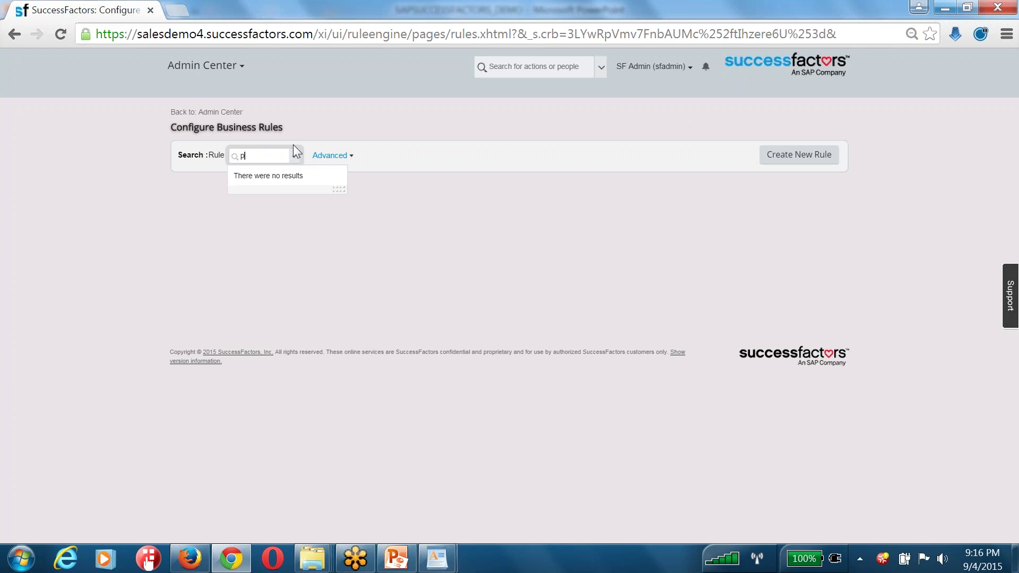
type("position")
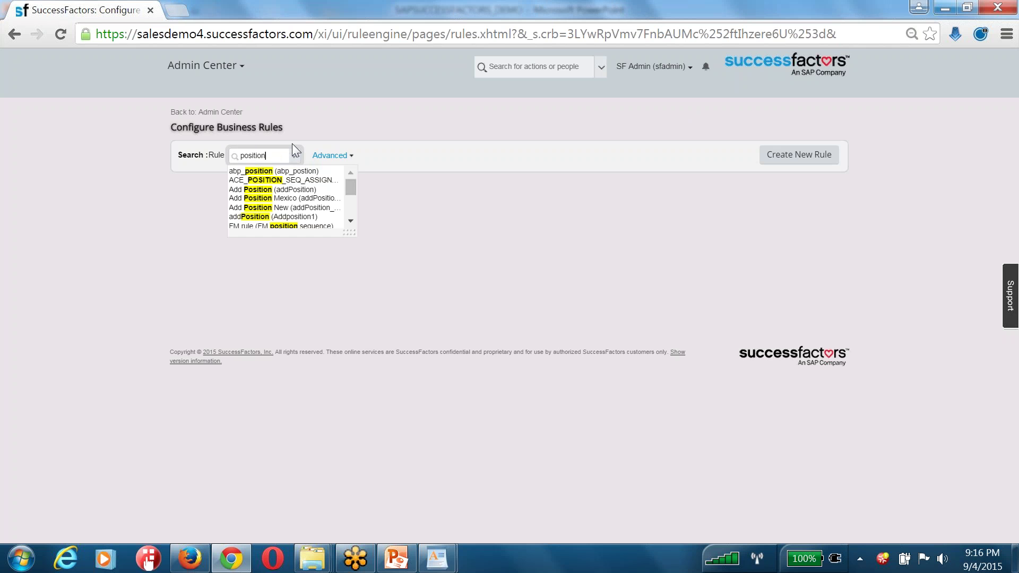
left_click(278, 180)
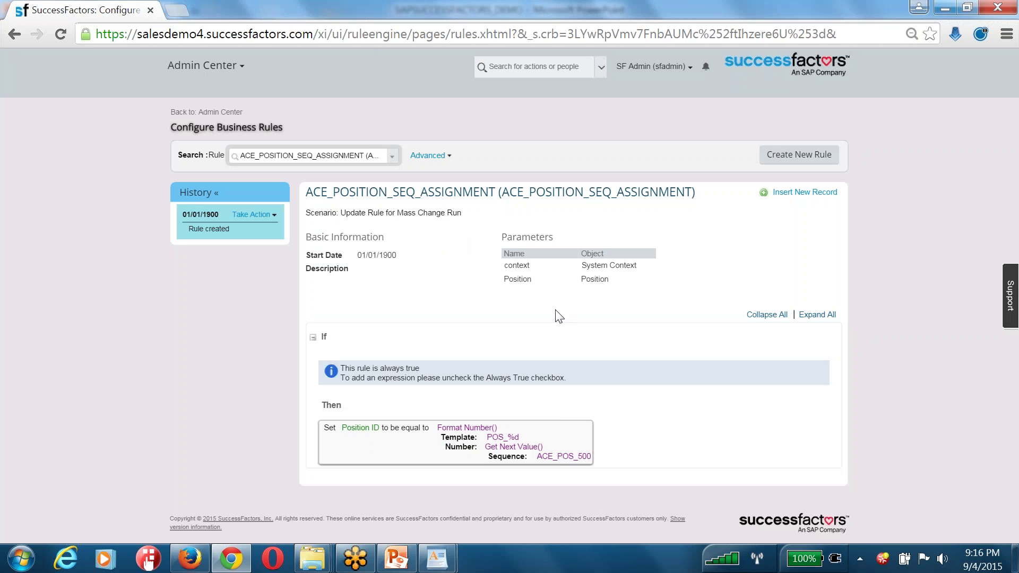
left_click(597, 238)
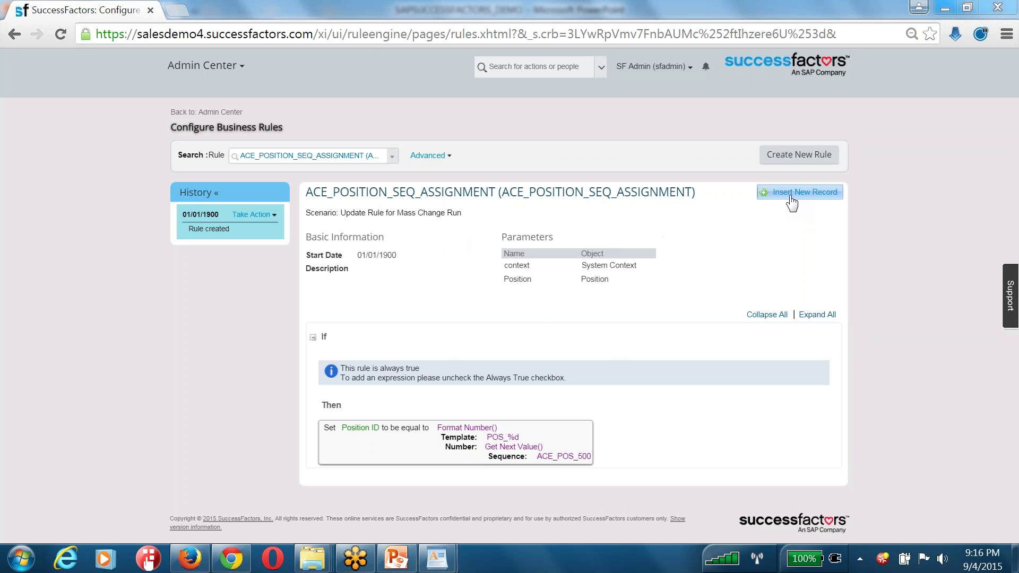
left_click(274, 213)
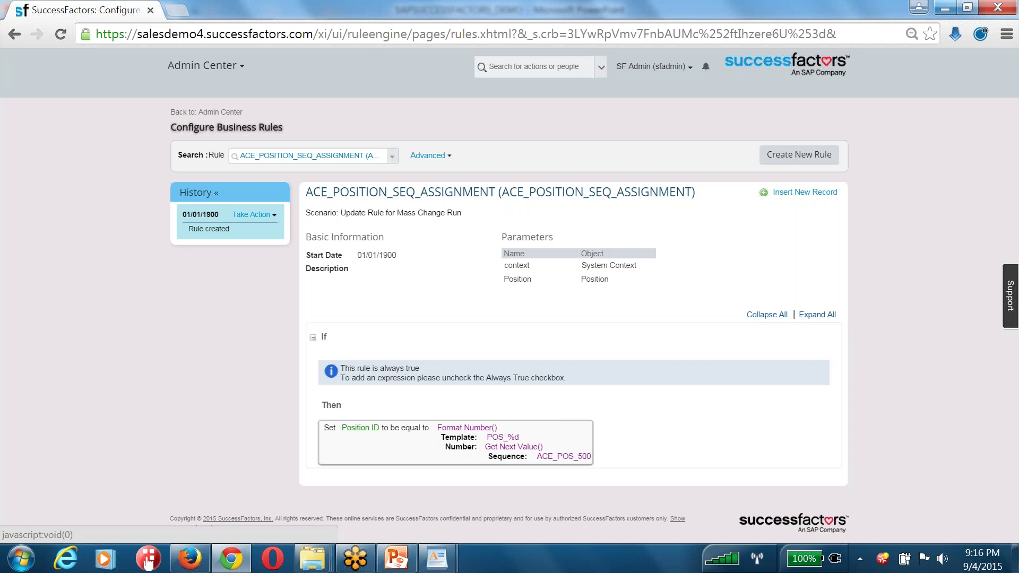
Start a correction, turn off Always True, and review the Position ID Format Number action using ACE_POS_500
left_click(267, 215)
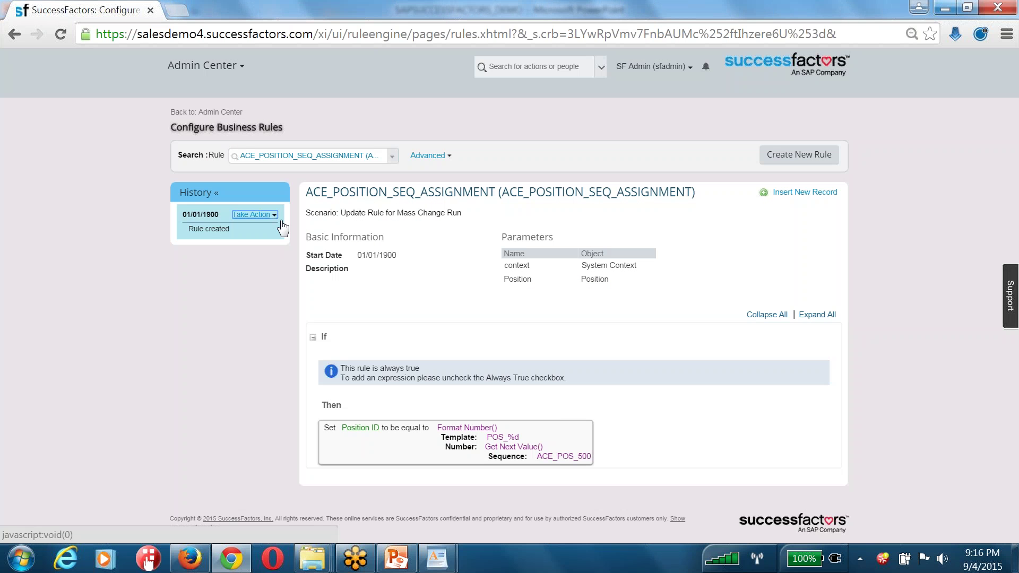
left_click(254, 225)
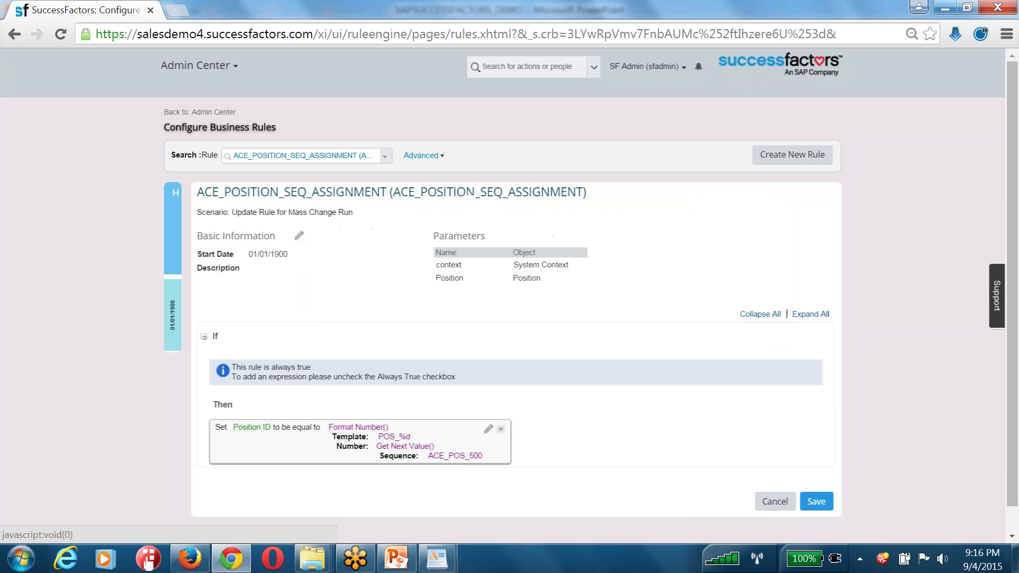
scroll(382, 349, "down", 1)
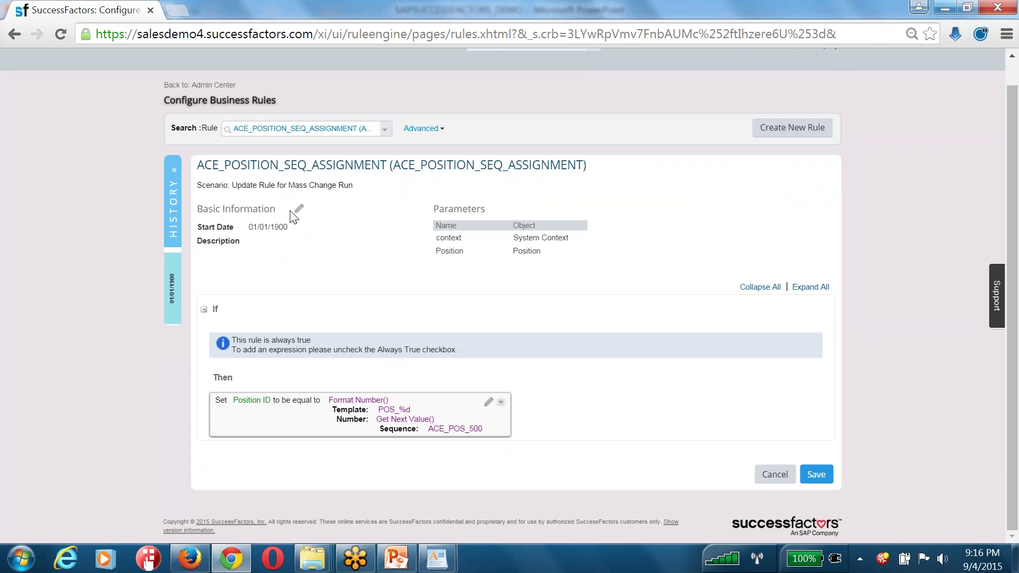
left_click_drag(540, 252, 439, 255)
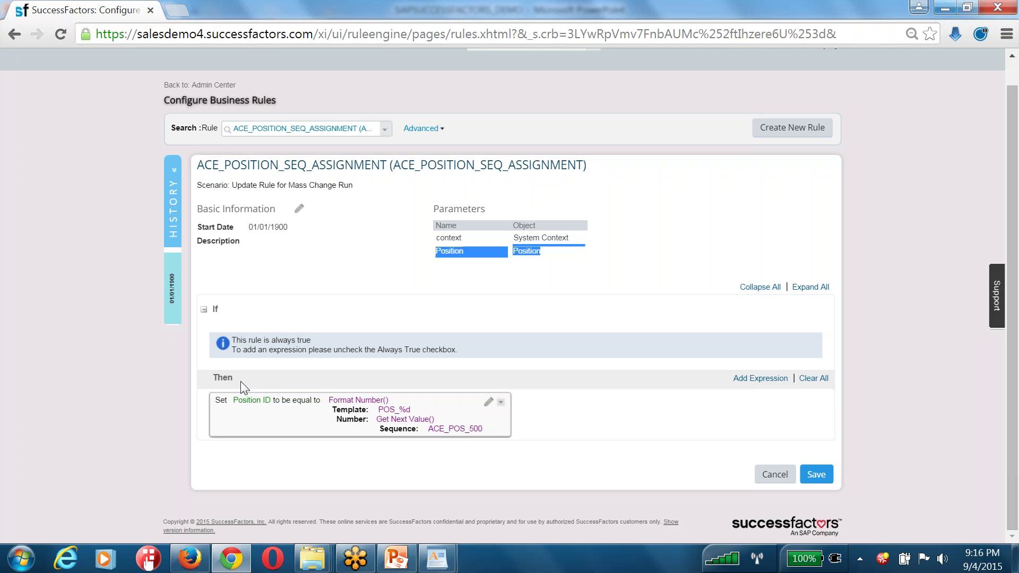
left_click(660, 309)
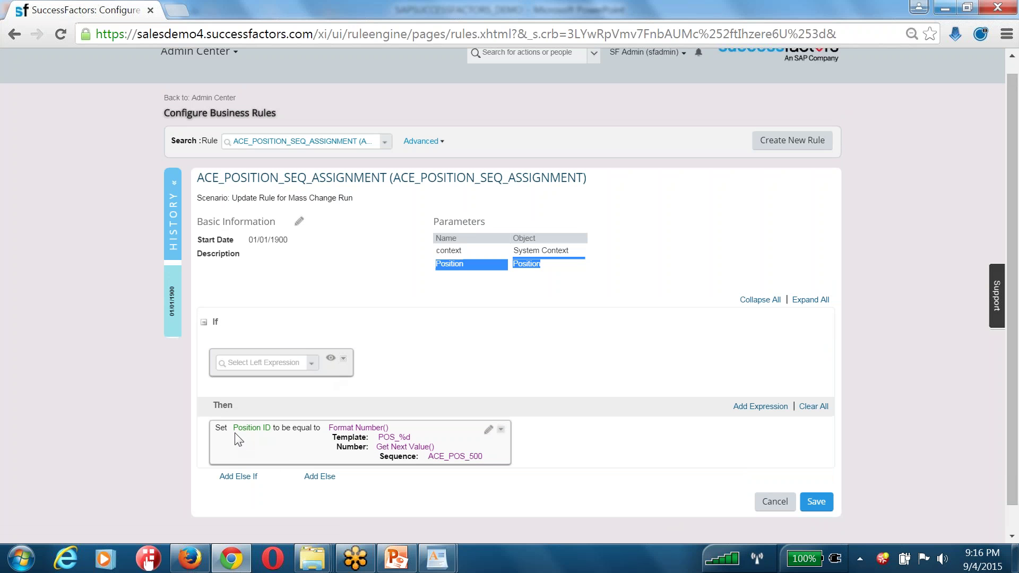
left_click_drag(234, 427, 275, 430)
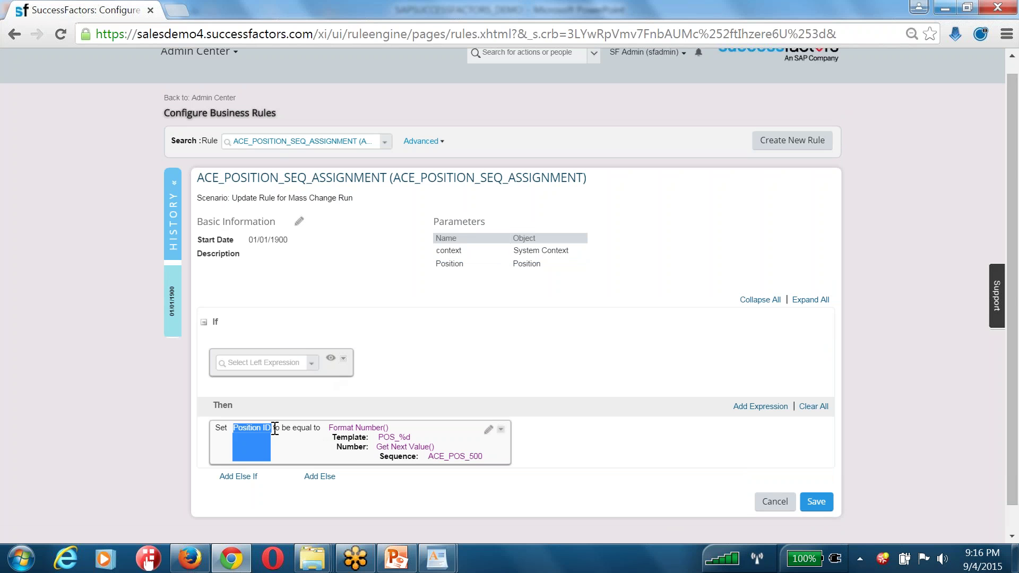
left_click_drag(540, 266, 515, 267)
left_click_drag(329, 428, 403, 434)
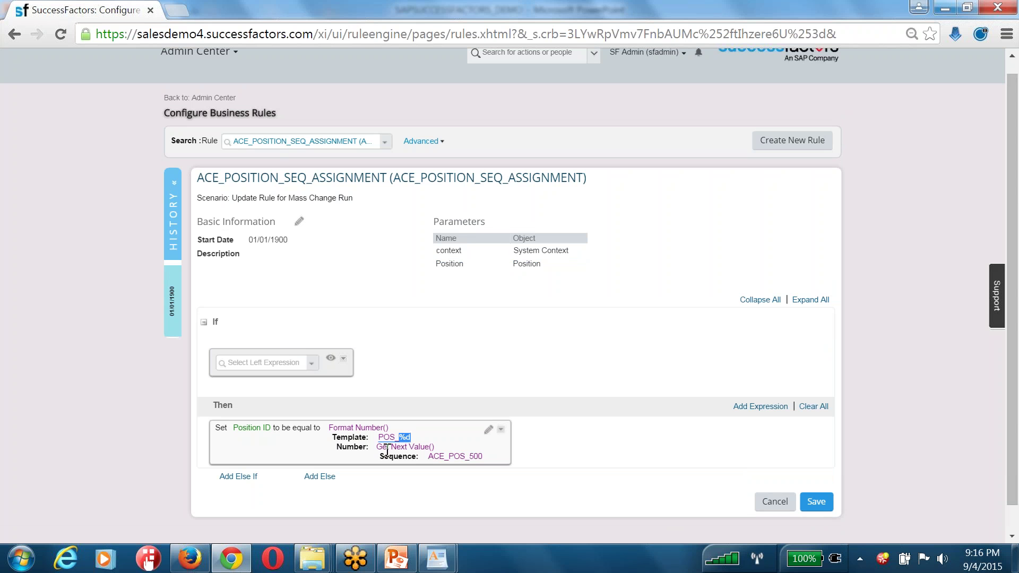
left_click_drag(377, 448, 432, 458)
left_click(383, 451)
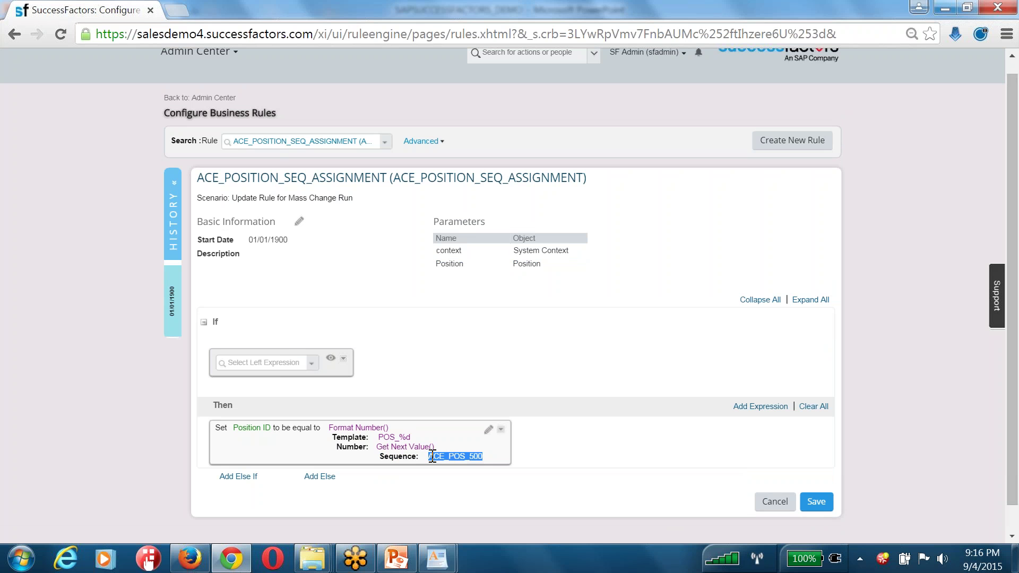
Make the If condition Business Unit.HUB ID equal to MANUFACTURING and save the rule
left_click(313, 365)
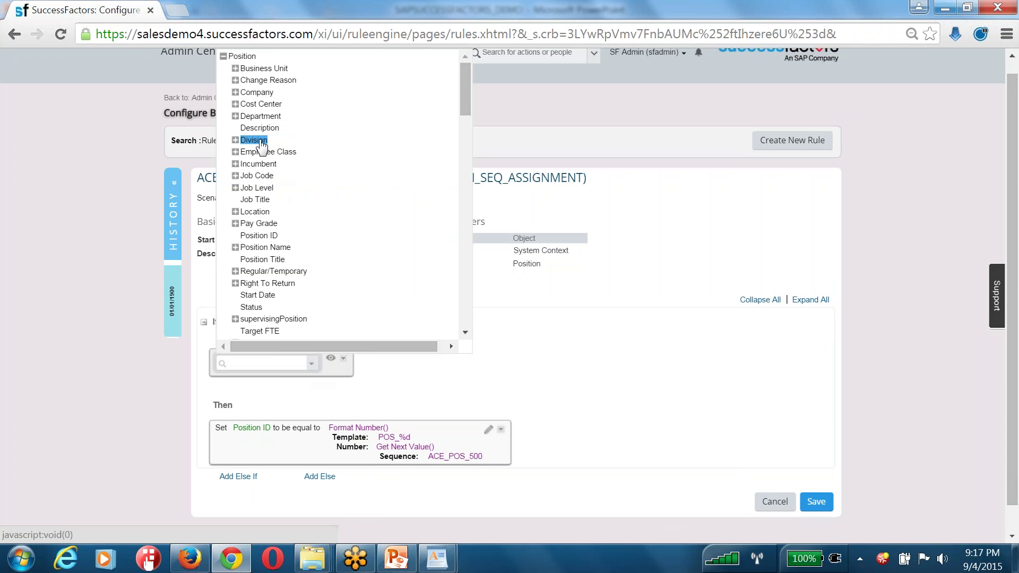
key("Up")
key("Up")
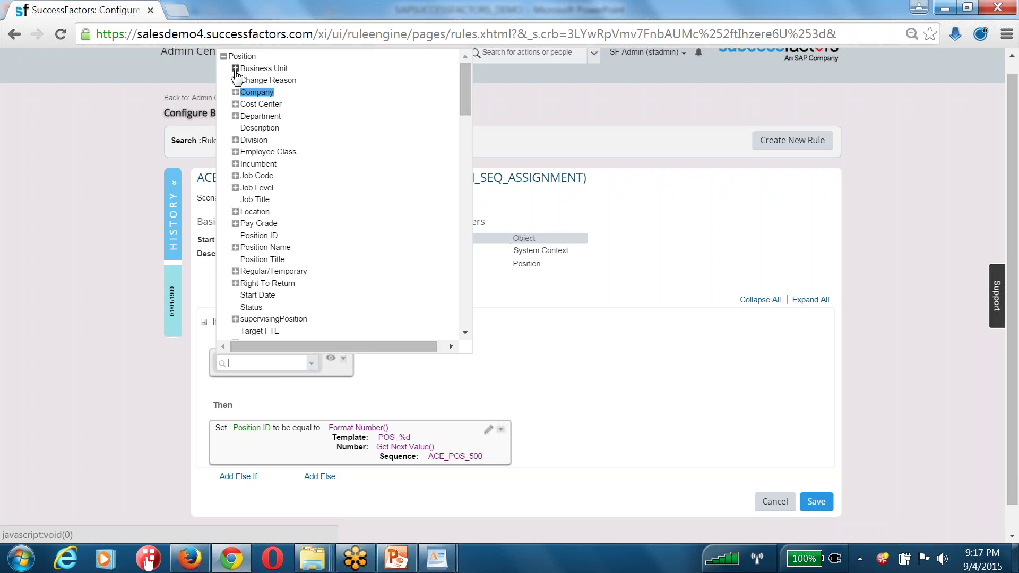
left_click(235, 69)
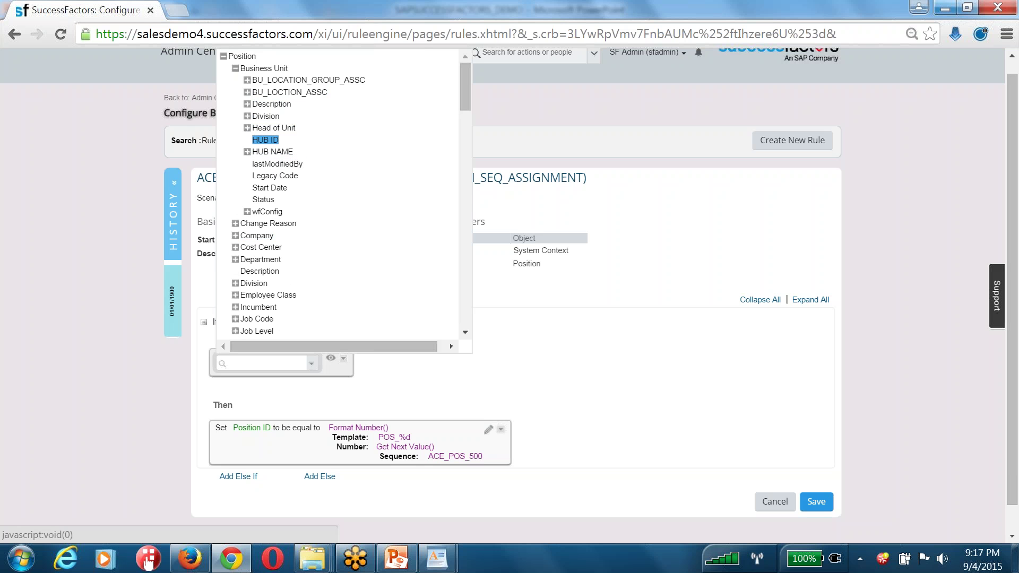
left_click(265, 140)
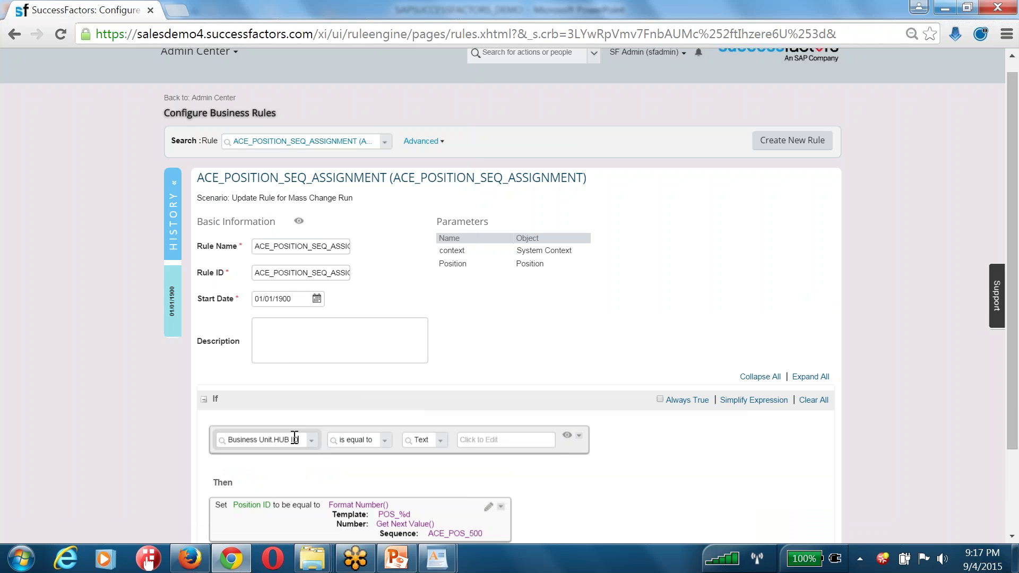
left_click(475, 440)
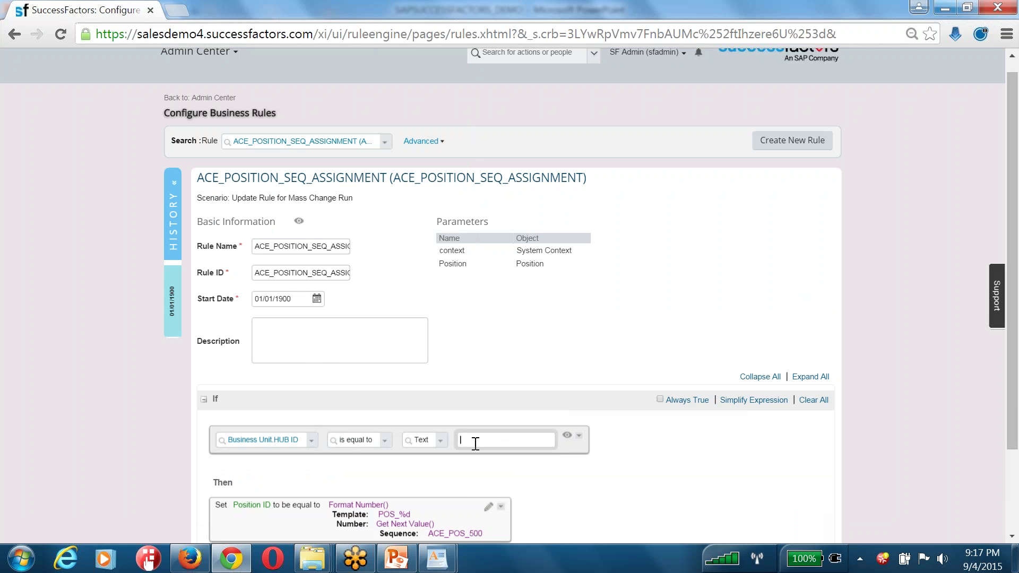
type("MANUFACTURING")
scroll(469, 460, "down", 2)
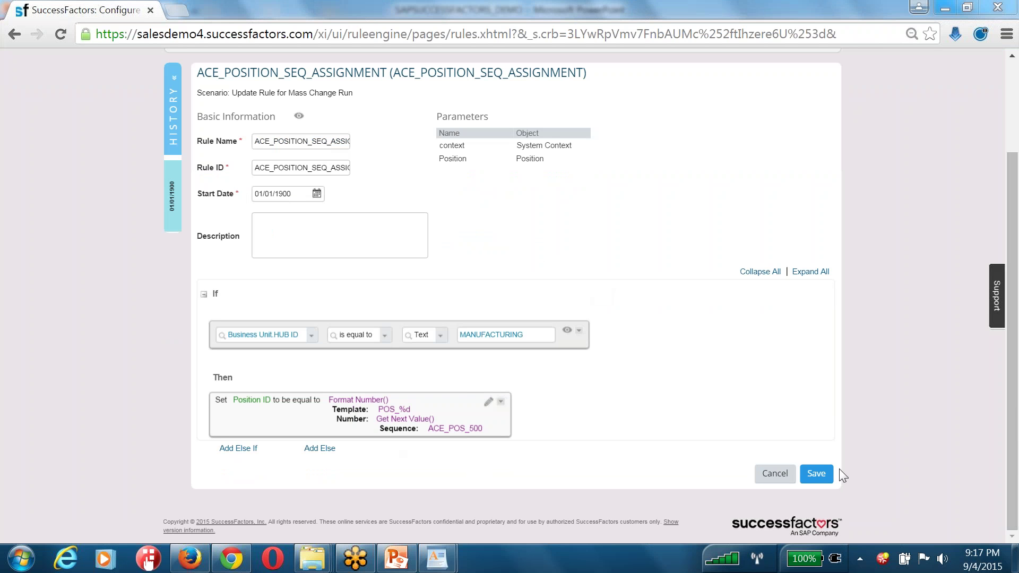
left_click(819, 475)
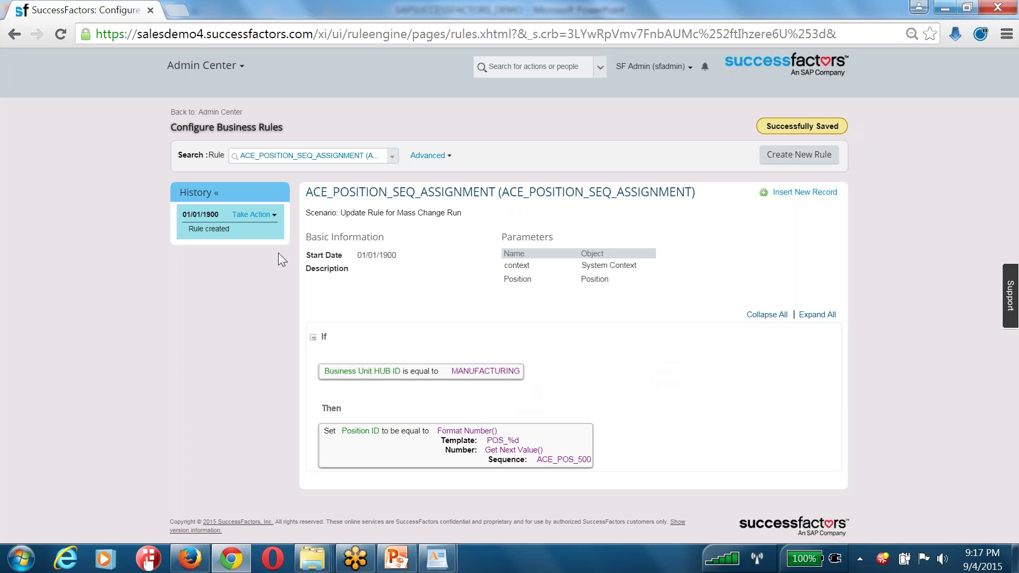
Start a new correction and add an Else If testing Company.Company Code for ACE_USA
left_click(254, 215)
left_click(257, 224)
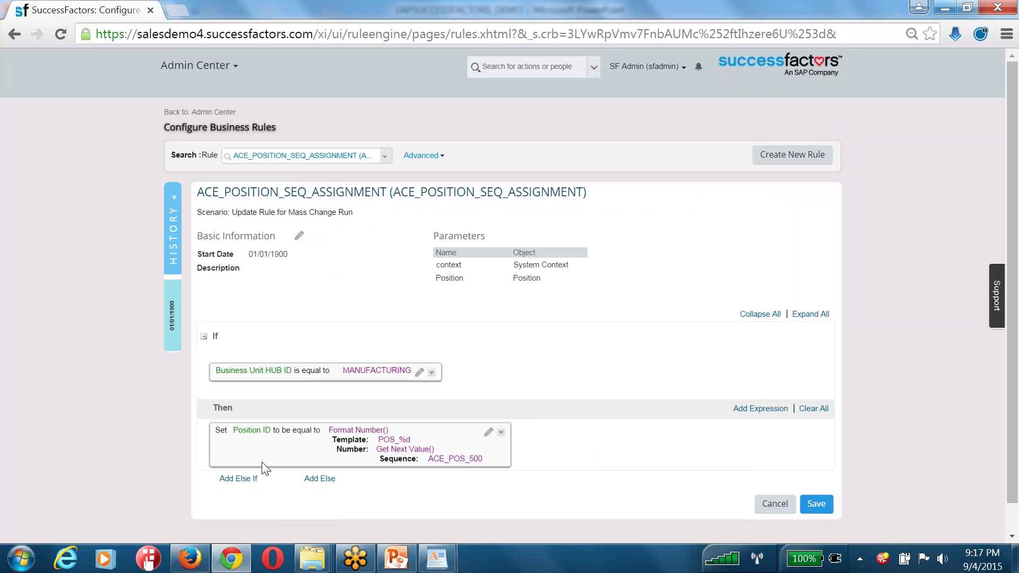
left_click(239, 478)
scroll(255, 472, "down", 3)
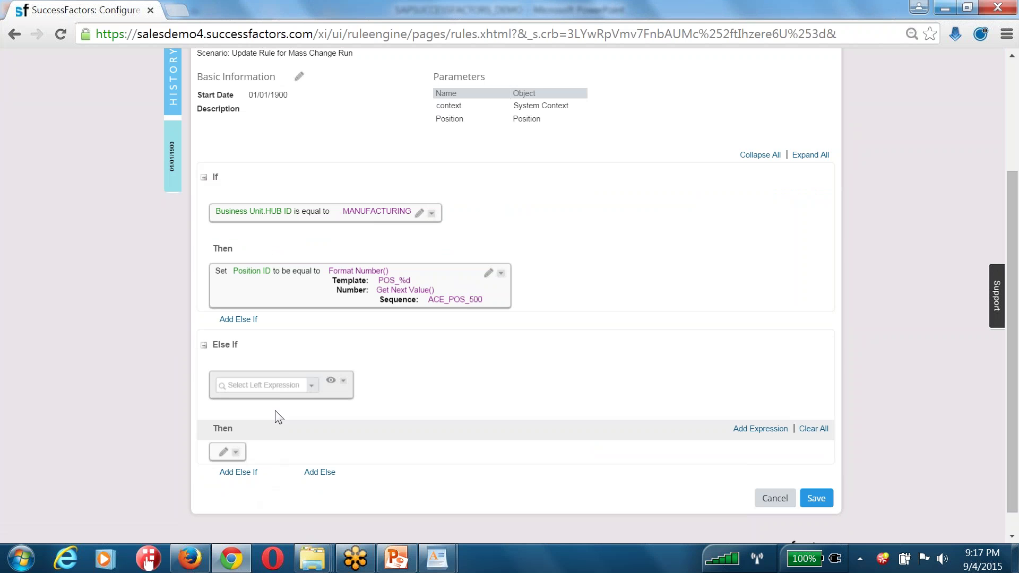
left_click(312, 387)
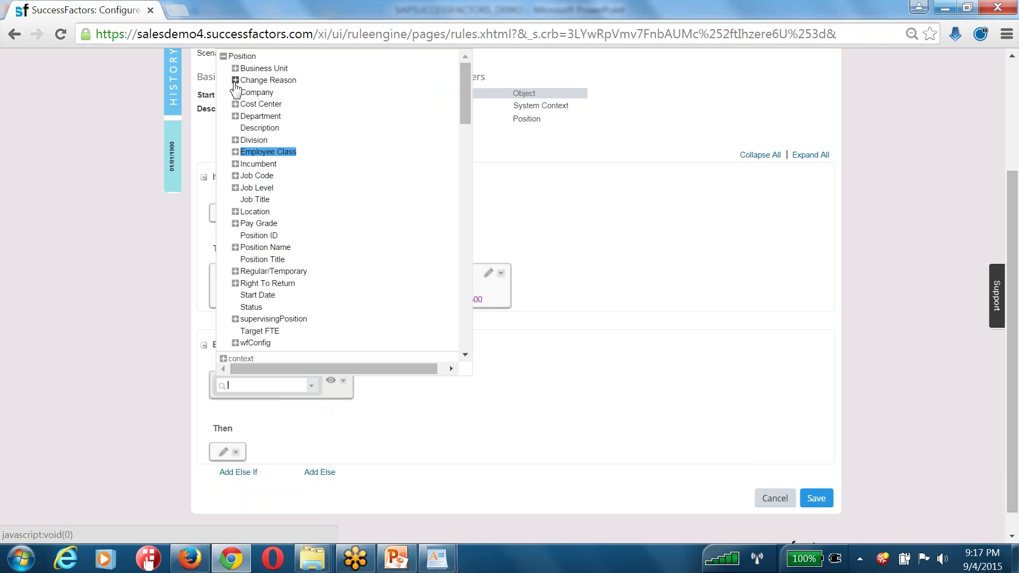
left_click(235, 93)
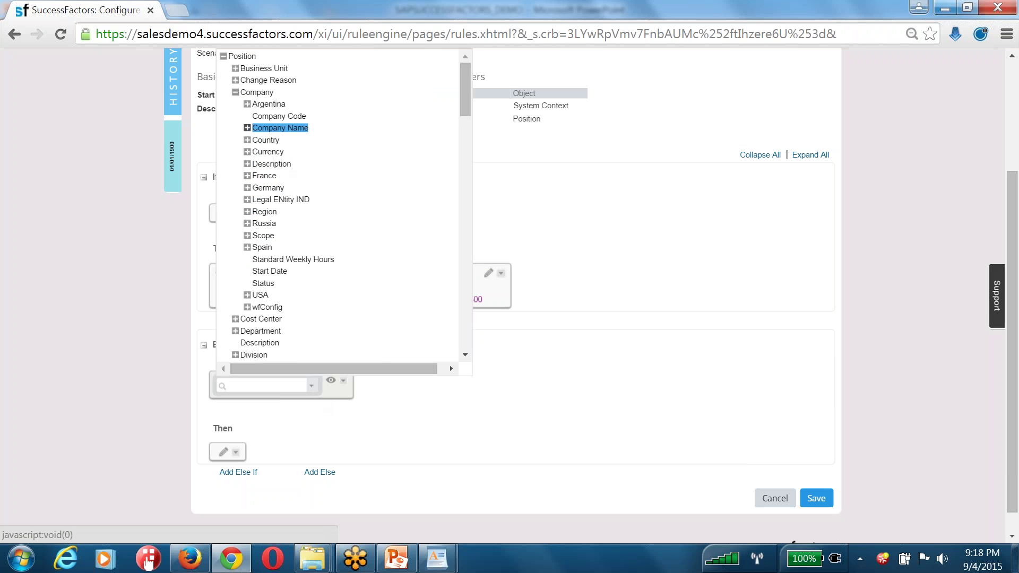
left_click(259, 130)
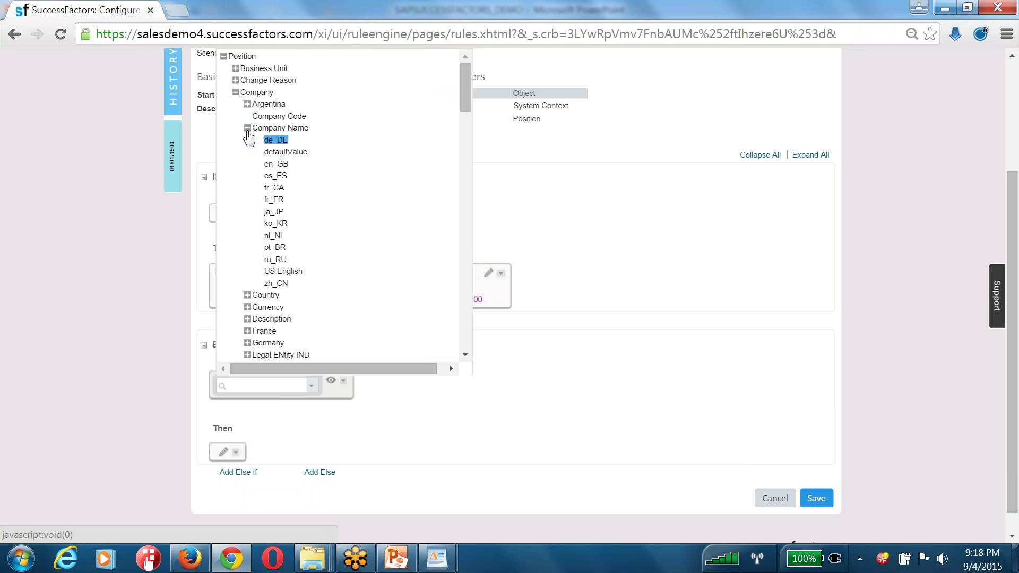
left_click(247, 128)
left_click(270, 117)
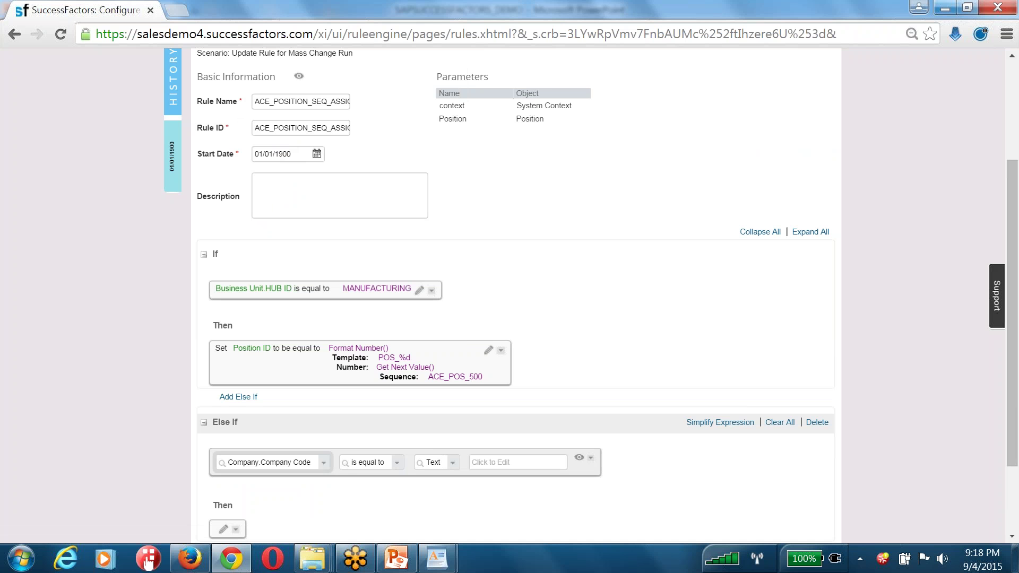
left_click(488, 461)
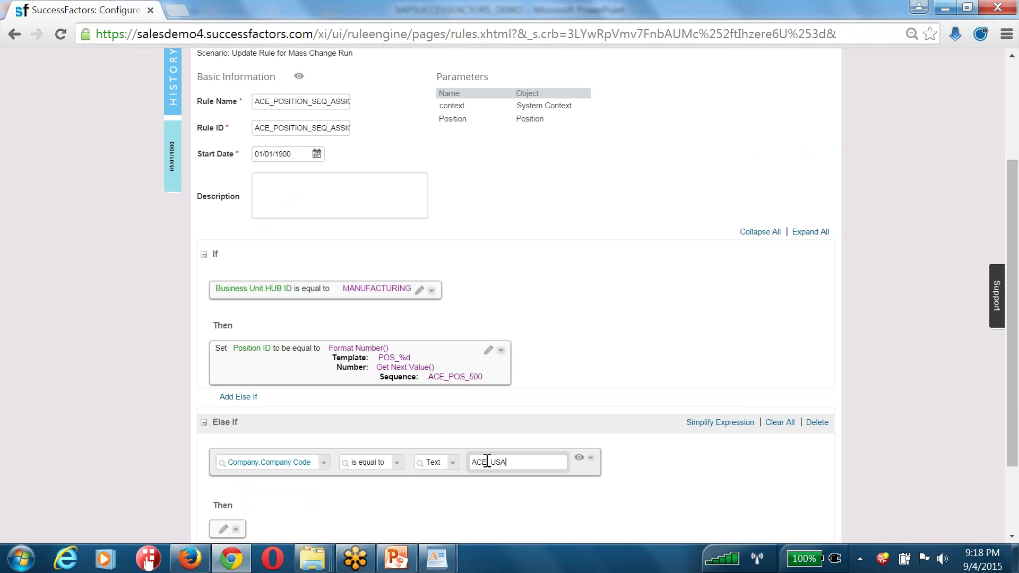
scroll(493, 287, "down", 2)
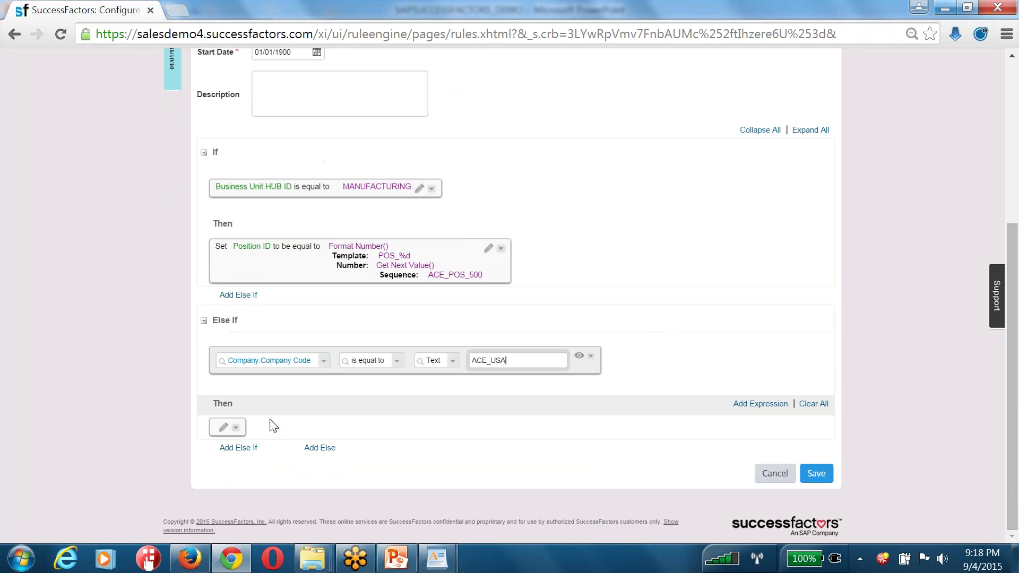
Add a Then action under the Else If, trying Raise Message with messageMod before switching it to Set
left_click(236, 428)
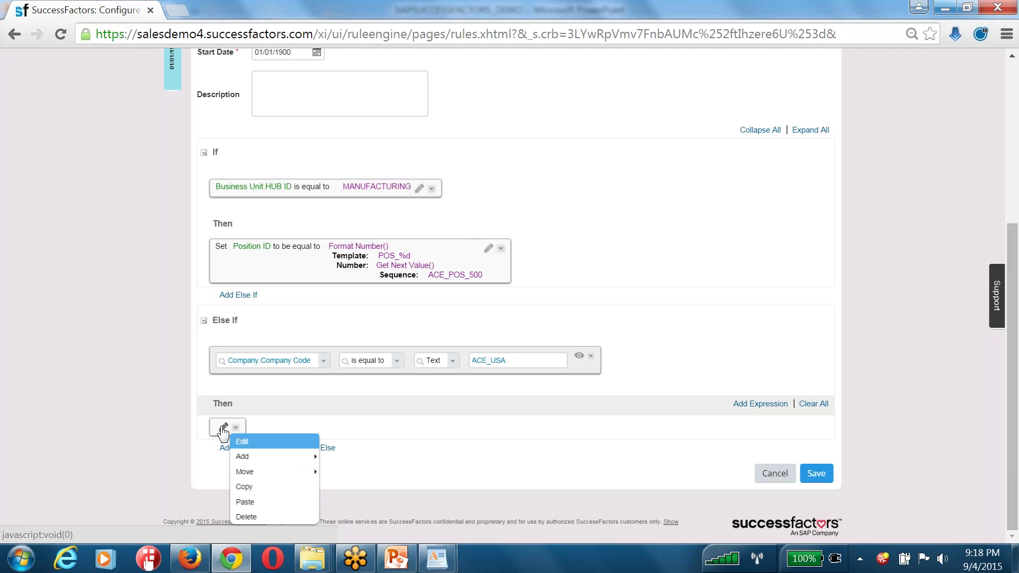
left_click(279, 457)
left_click(301, 432)
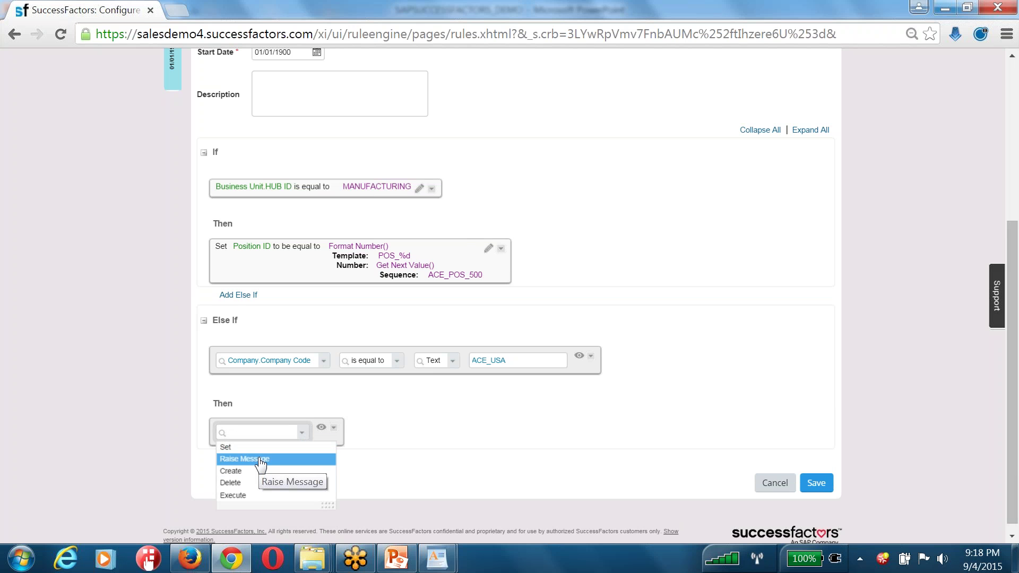
left_click(260, 459)
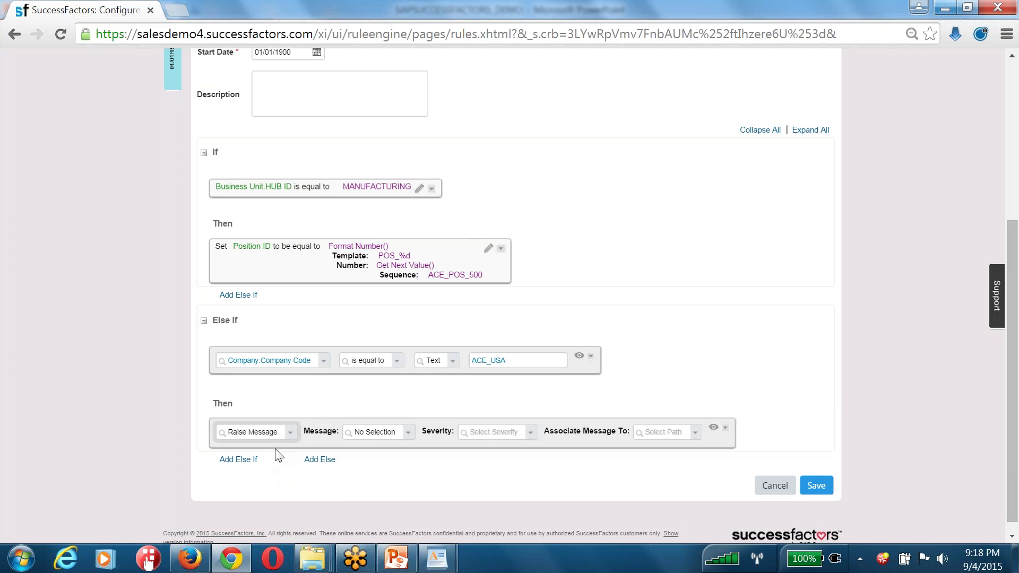
left_click(411, 434)
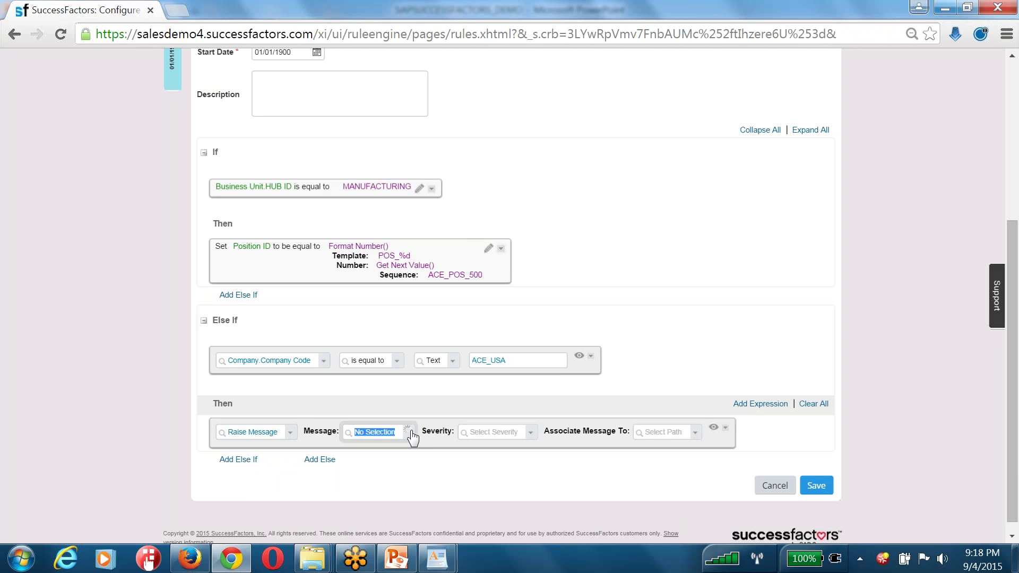
left_click(395, 447)
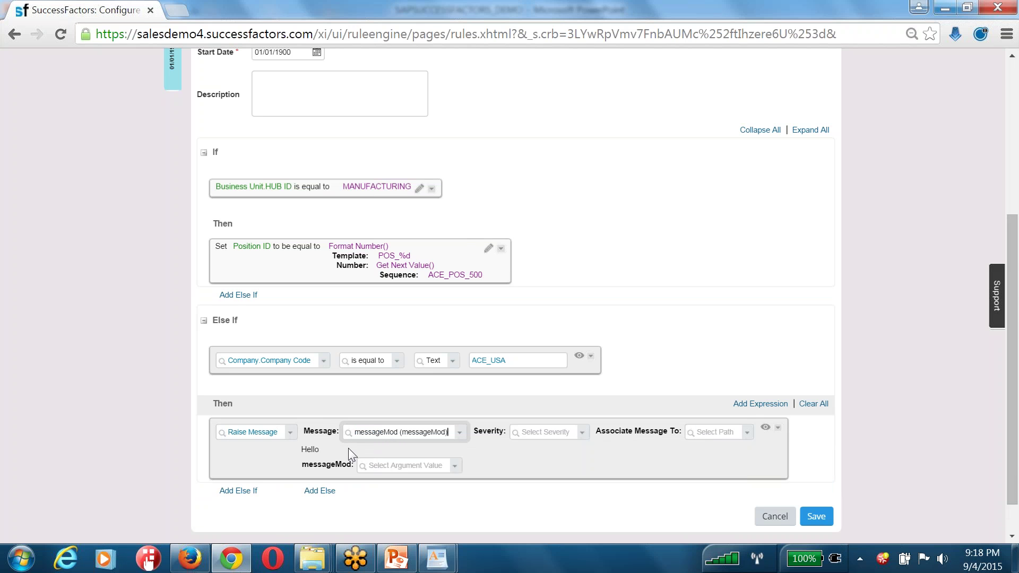
left_click(580, 439)
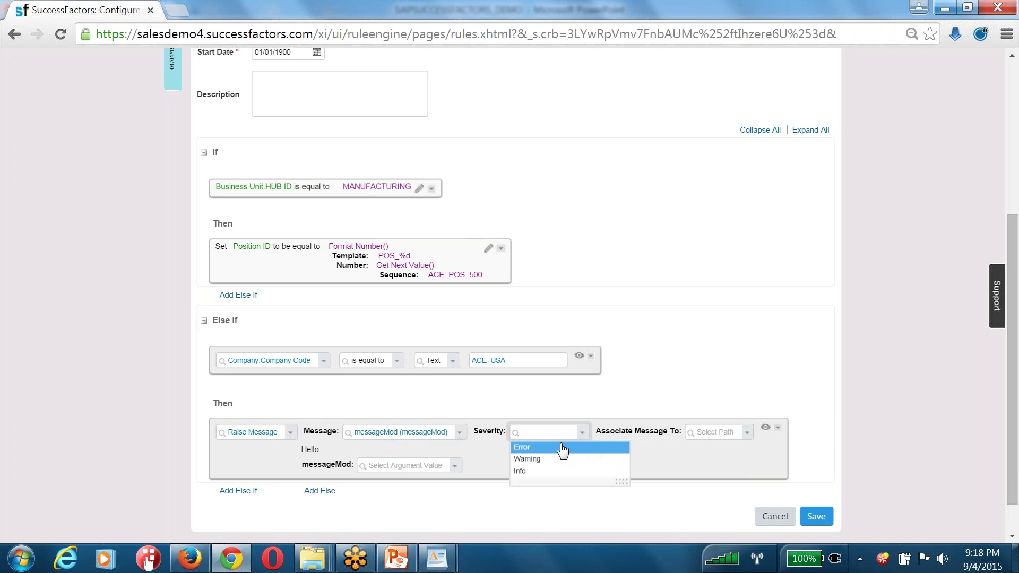
left_click(549, 472)
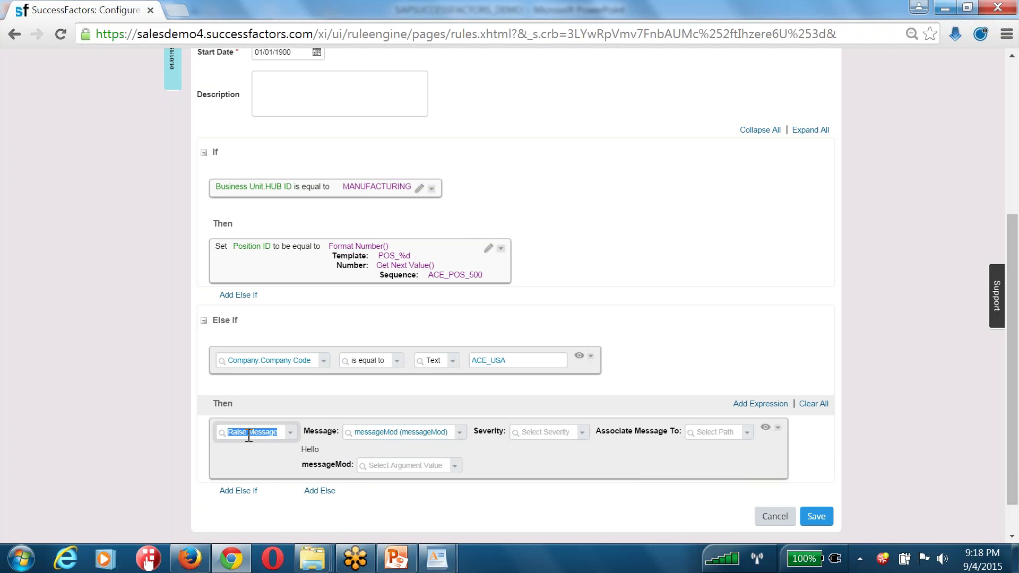
type("set")
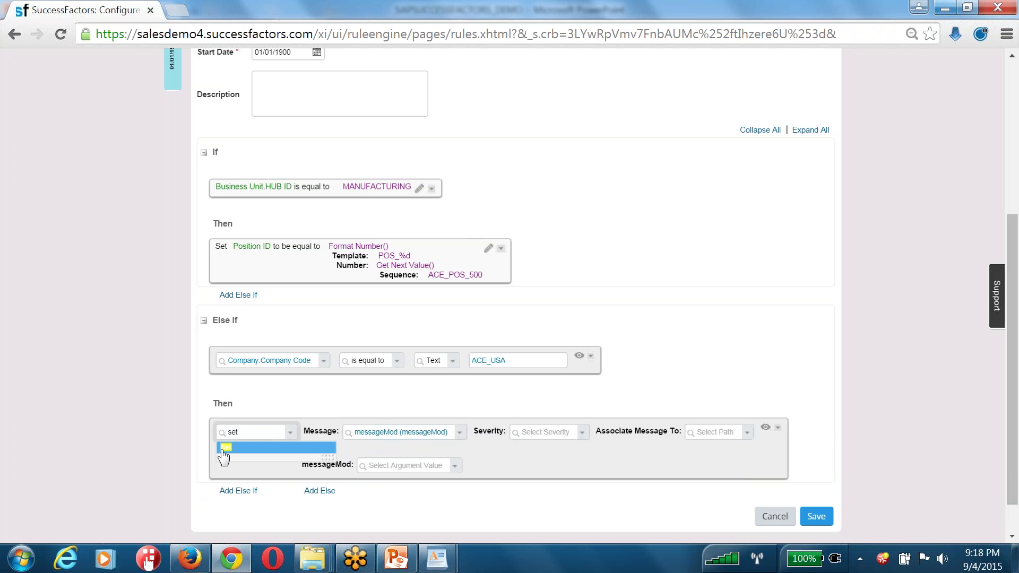
Make the action set Position ID via Format Number(), with Position Title as template and Concatenate() chosen
left_click(297, 445)
left_click(362, 433)
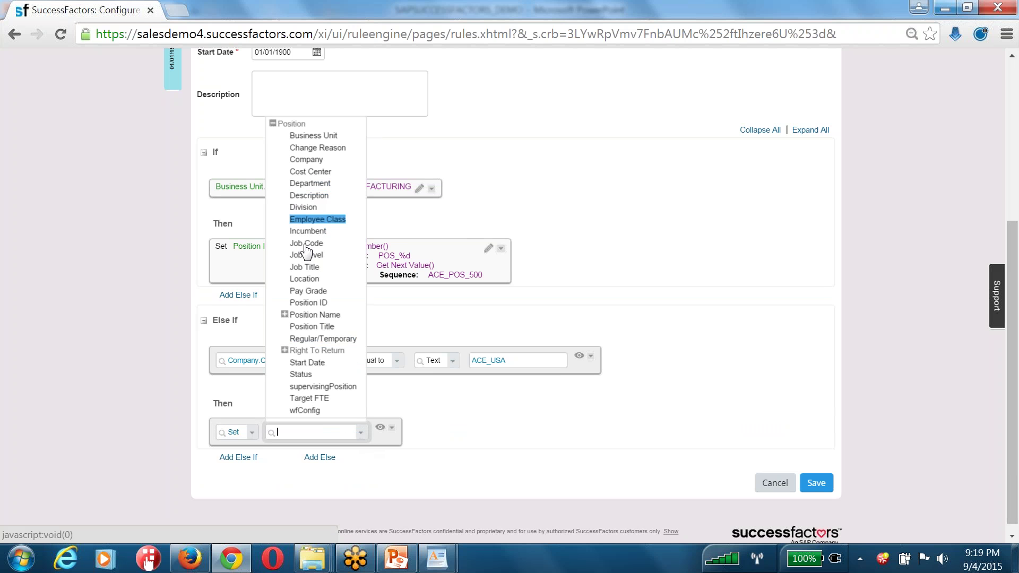
left_click(308, 302)
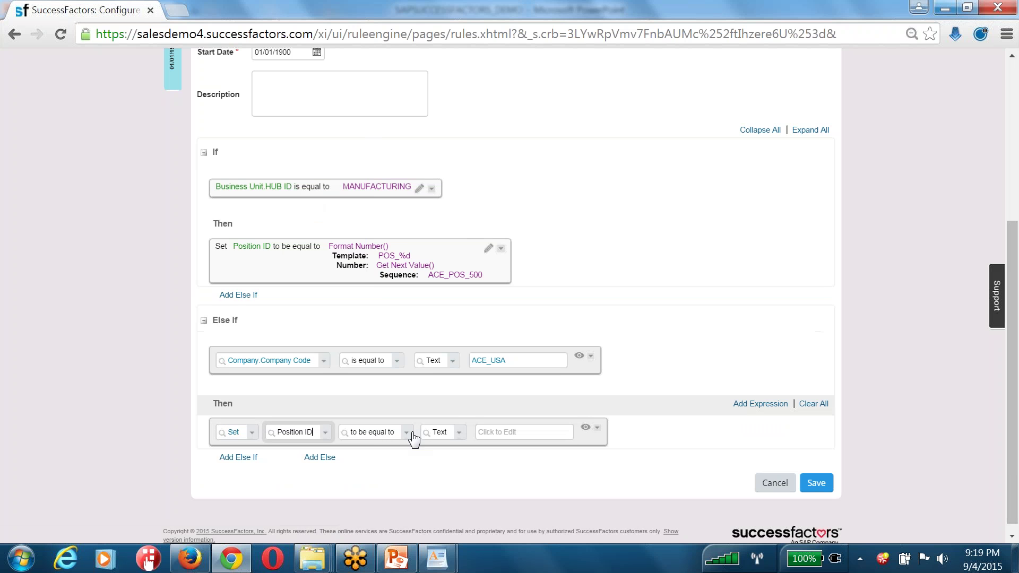
left_click(504, 433)
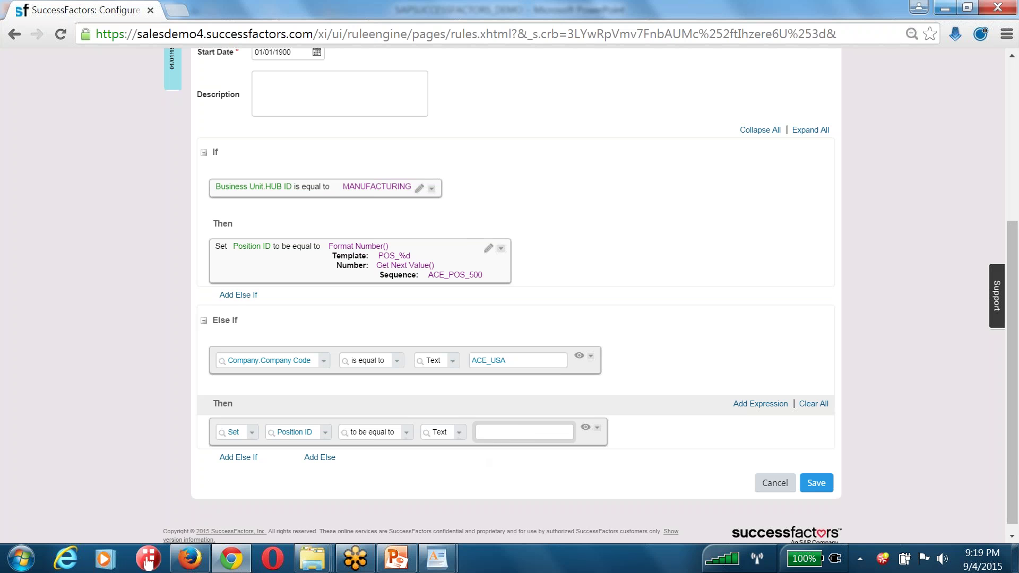
left_click(454, 437)
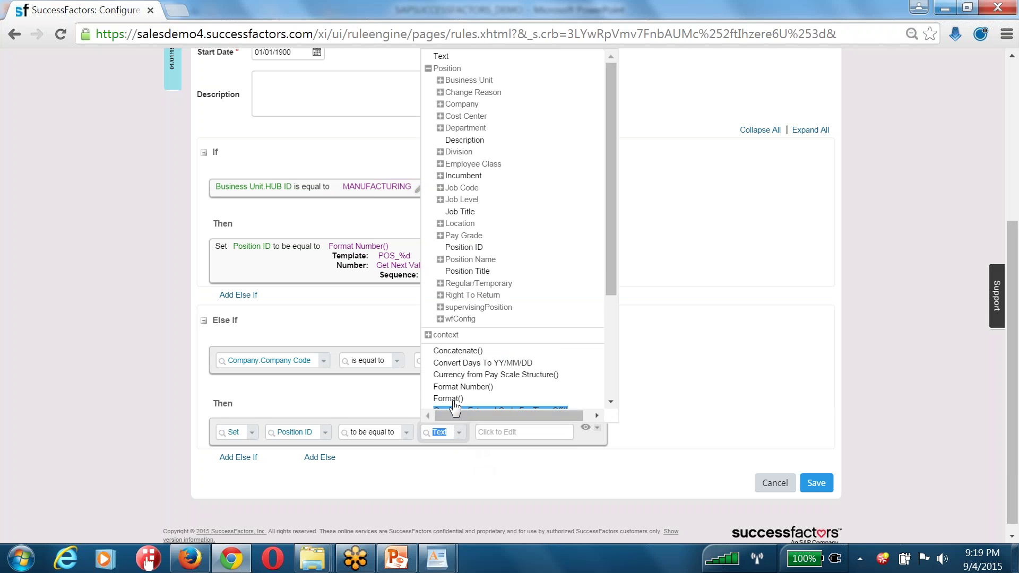
left_click(459, 387)
left_click(483, 460)
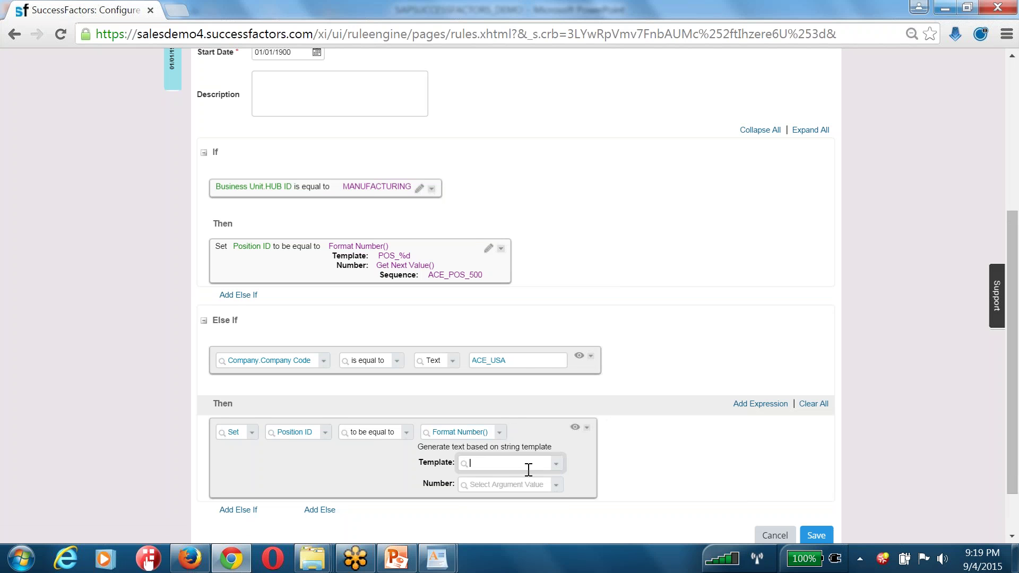
left_click(556, 465)
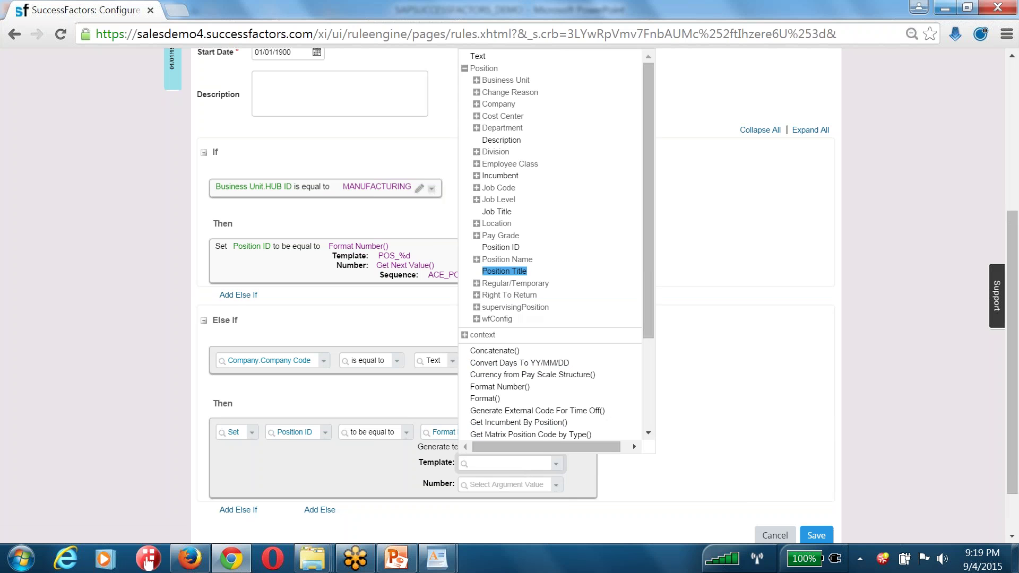
key("Return")
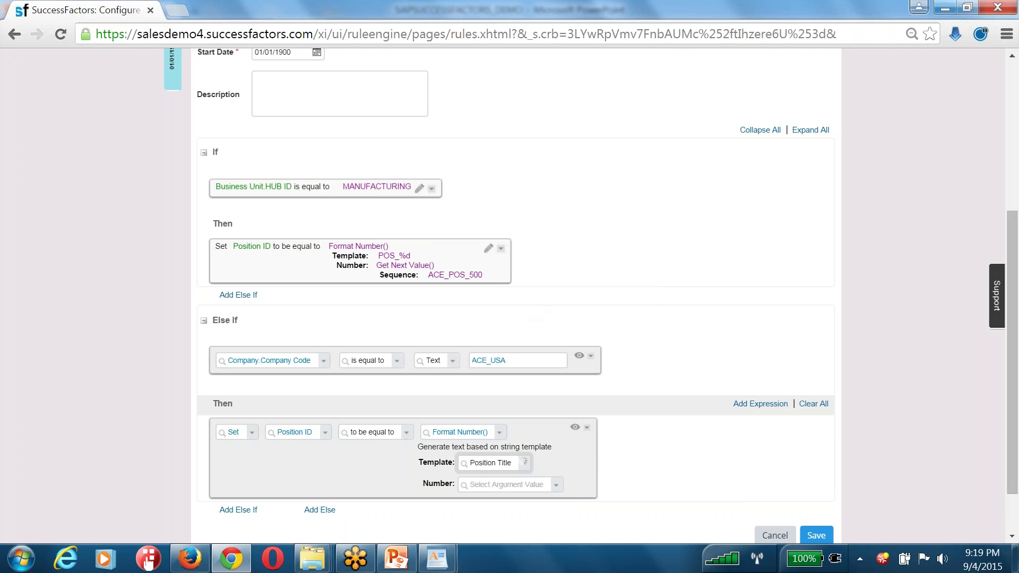
left_click(556, 484)
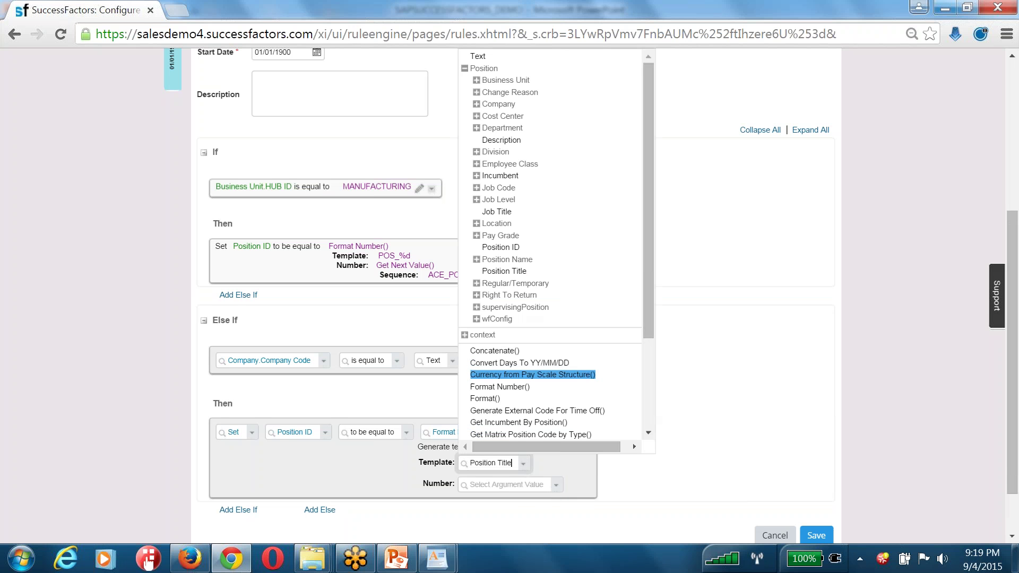
left_click(505, 352)
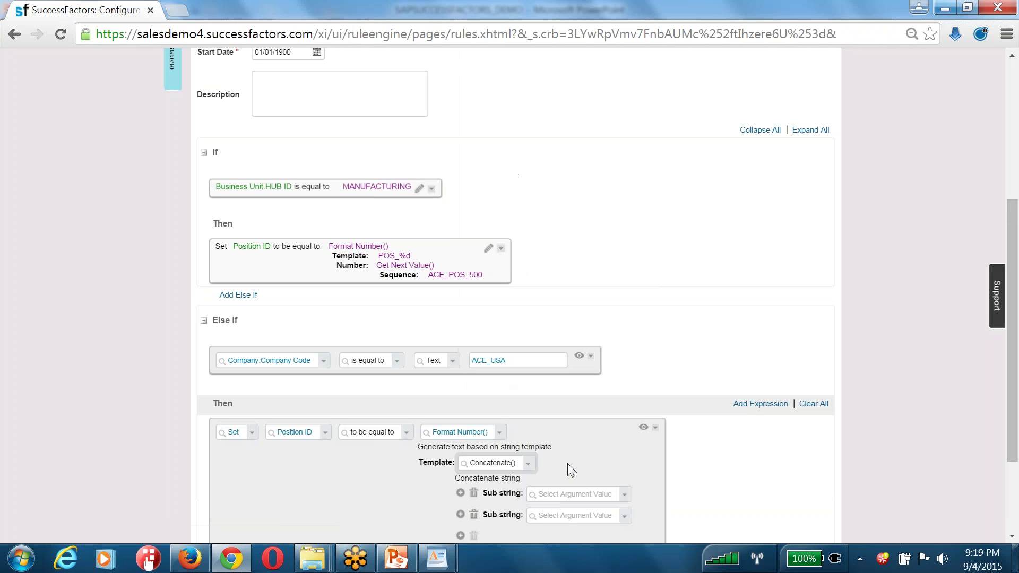
left_click(627, 496)
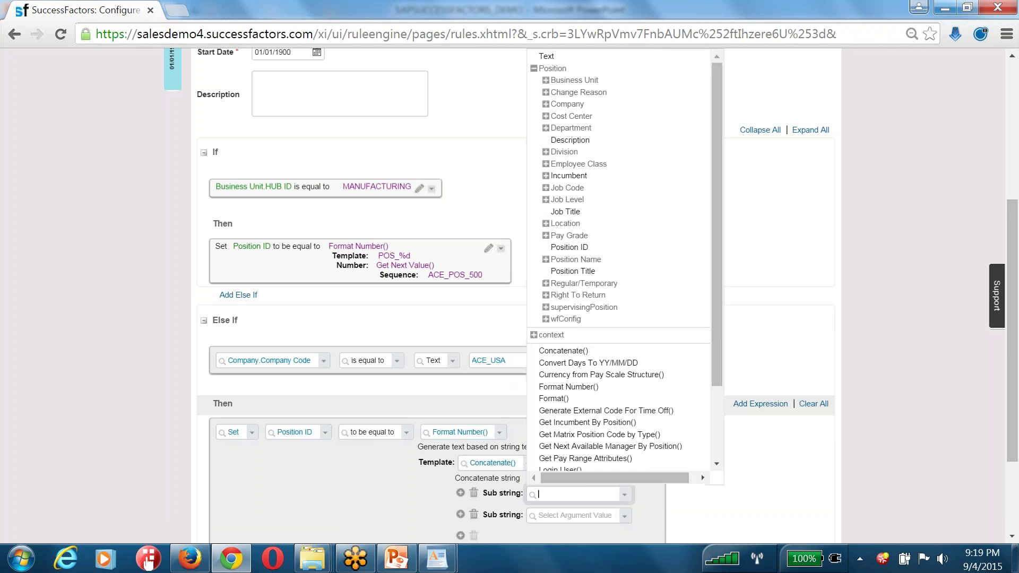
left_click(597, 486)
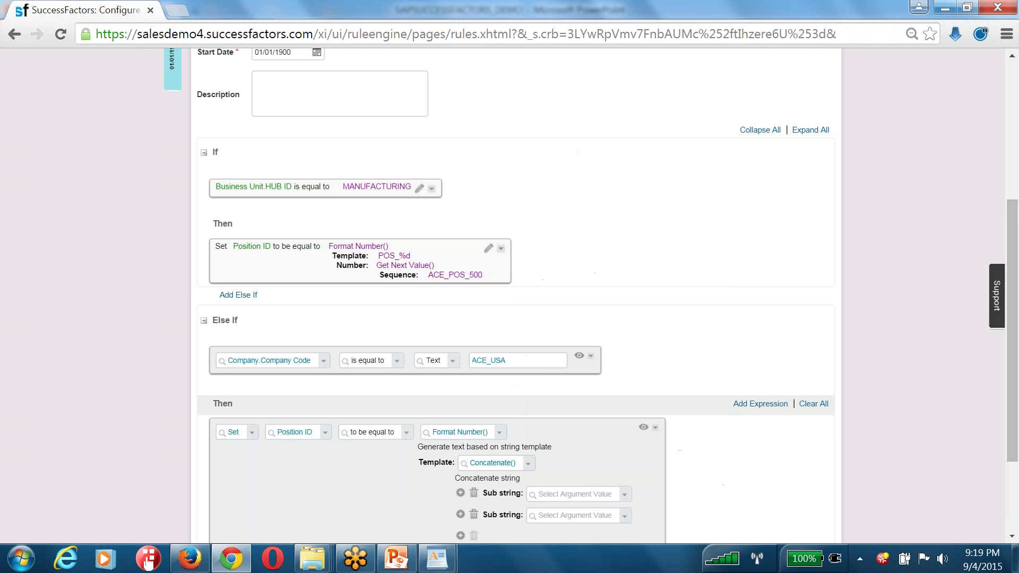
left_click(624, 494)
key("Down")
key("Down")
key("Down")
key("Down")
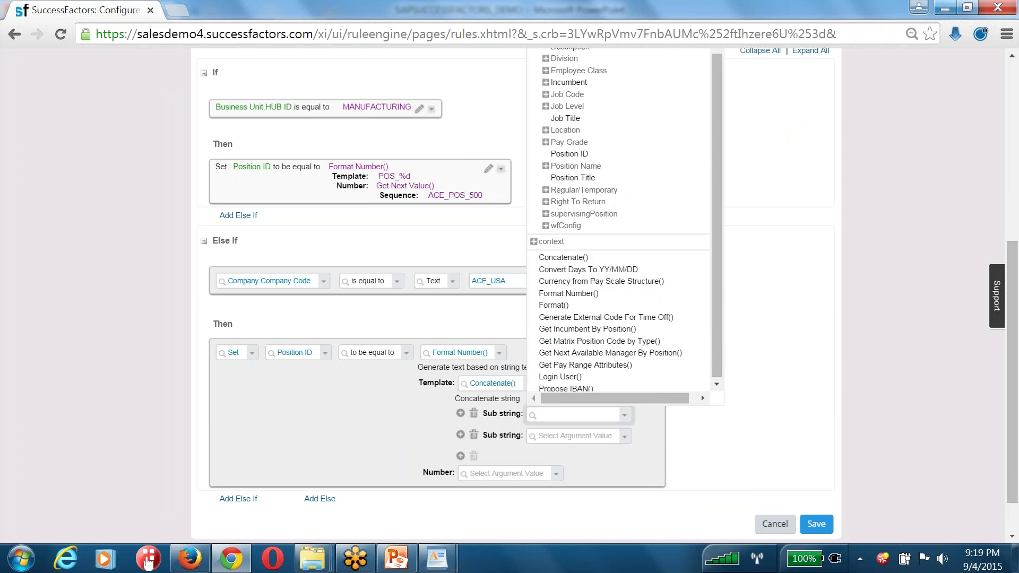
left_click(580, 348)
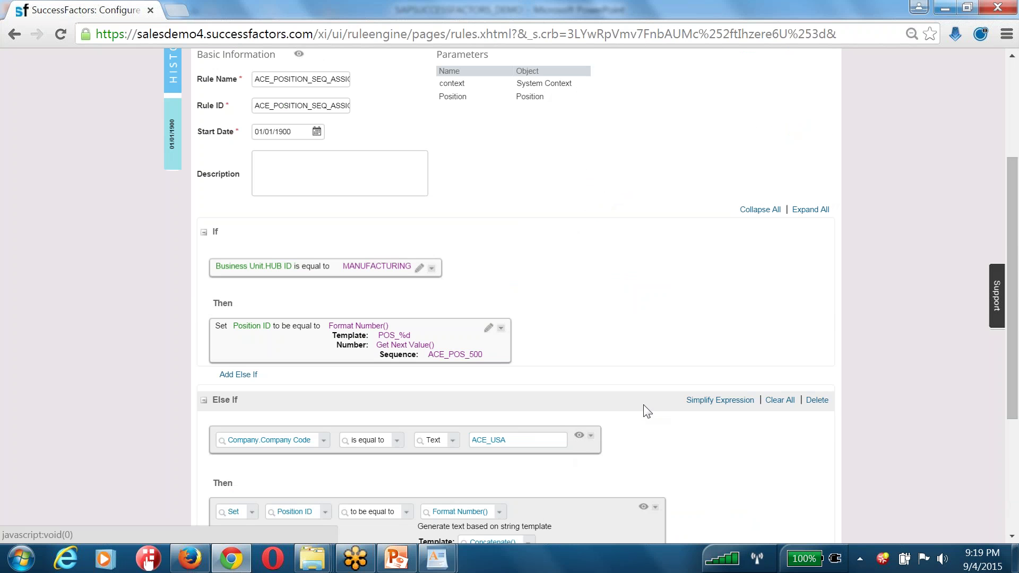
scroll(644, 405, "down", 4)
left_click(624, 364)
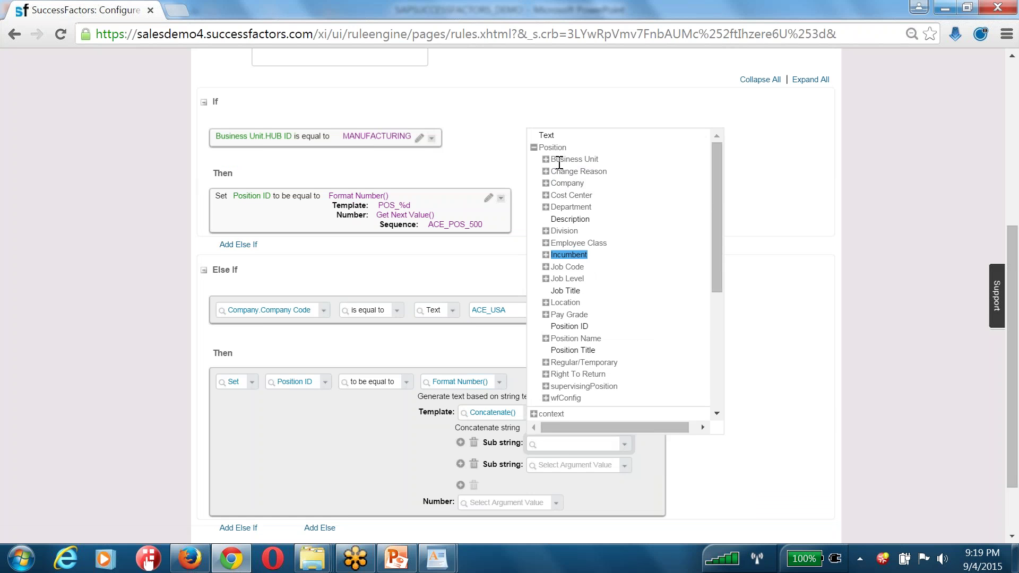
left_click(546, 159)
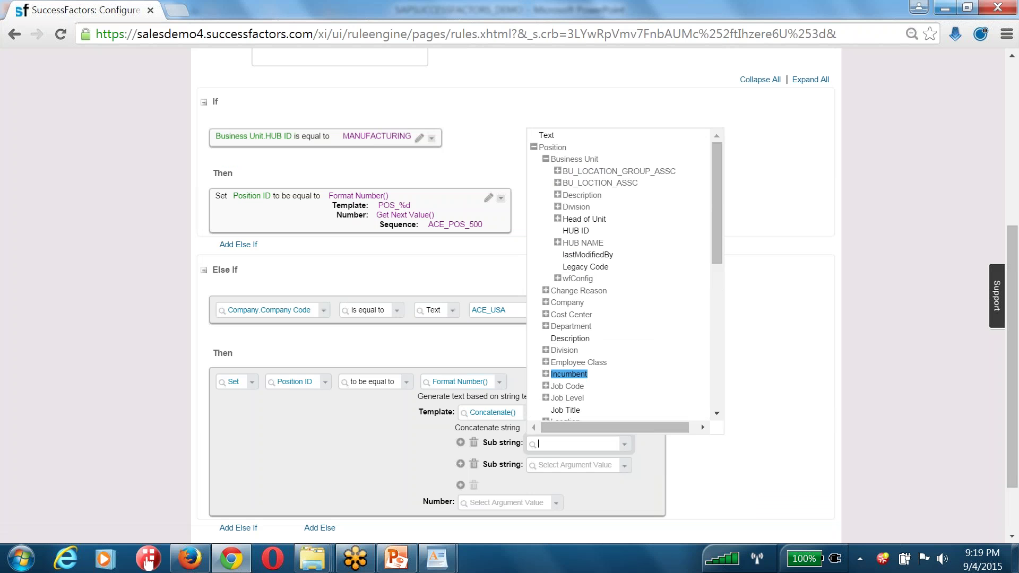
left_click(546, 302)
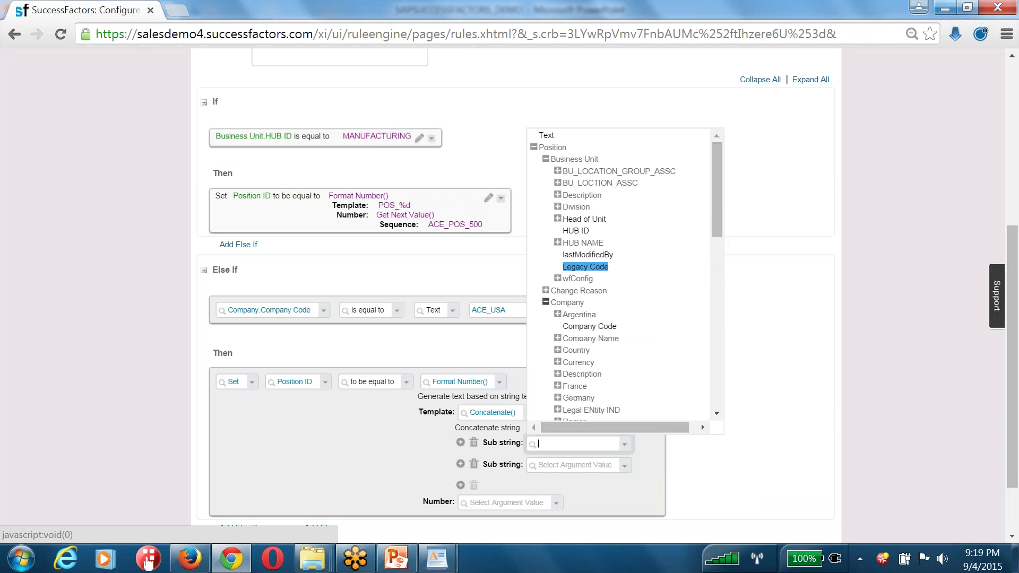
scroll(552, 349, "down", 3)
scroll(552, 349, "down", 3)
left_click(545, 174)
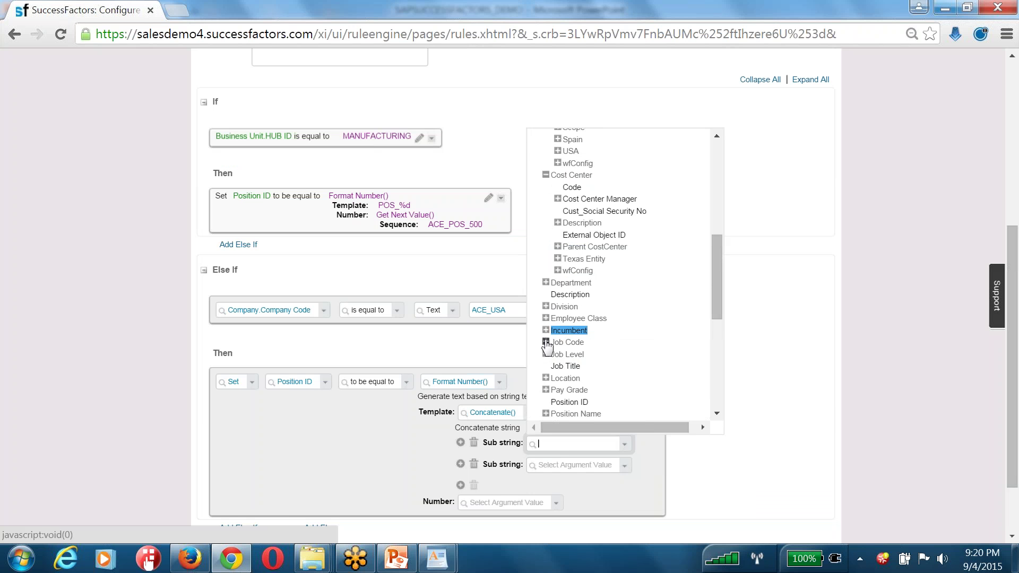
left_click(546, 330)
scroll(550, 334, "down", 3)
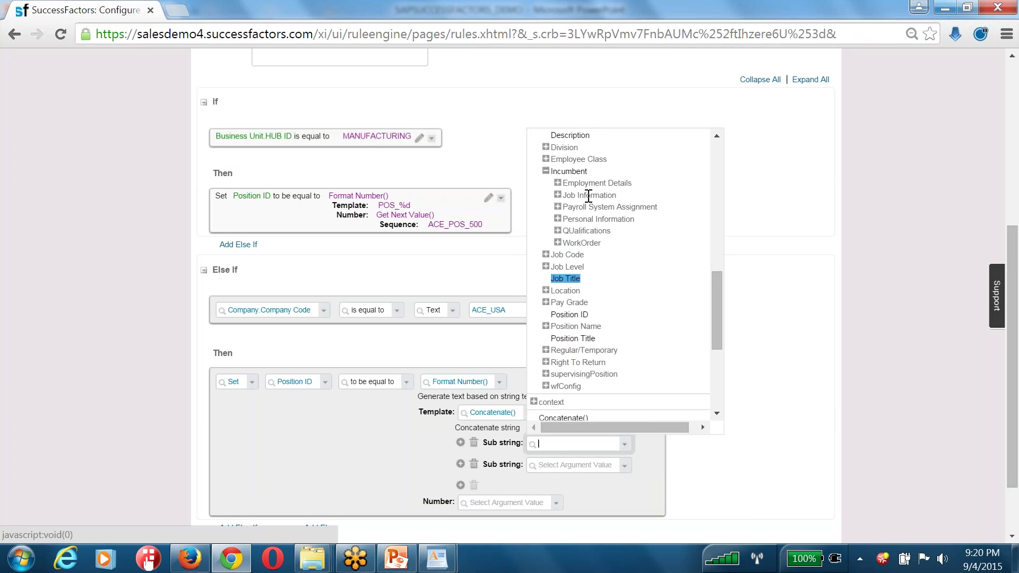
left_click(576, 173)
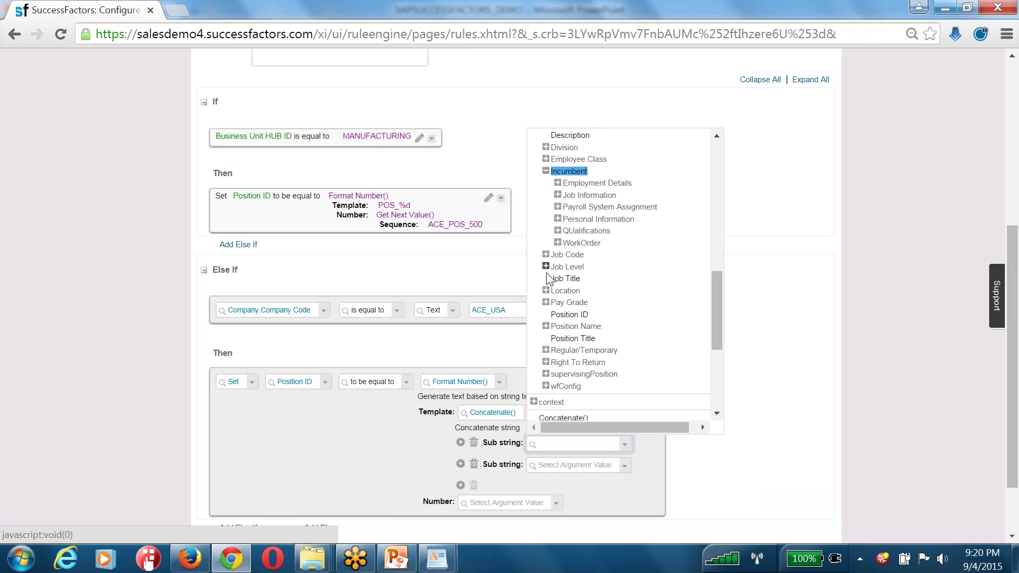
left_click(569, 314)
scroll(563, 302, "up", 5)
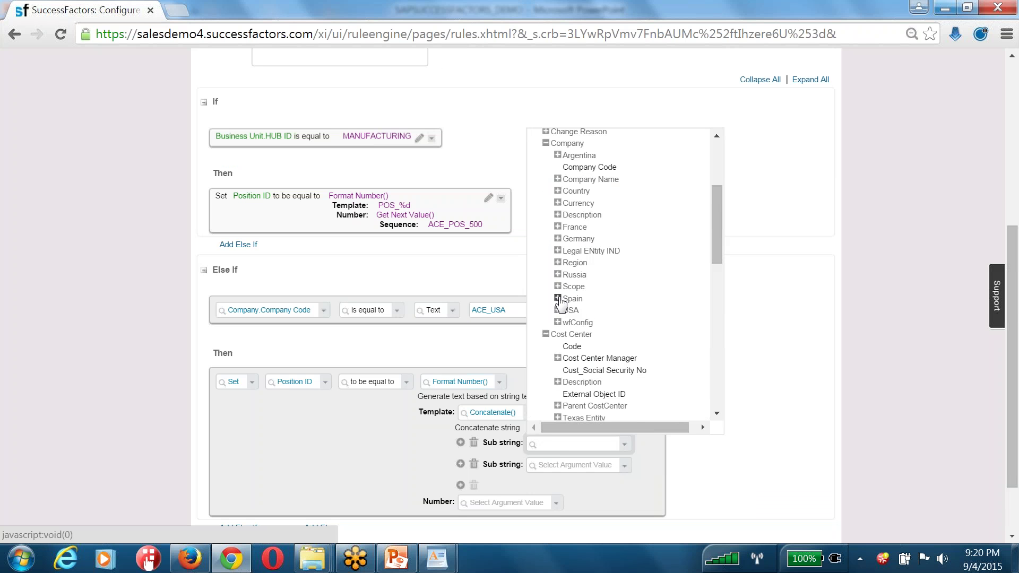
left_click(772, 393)
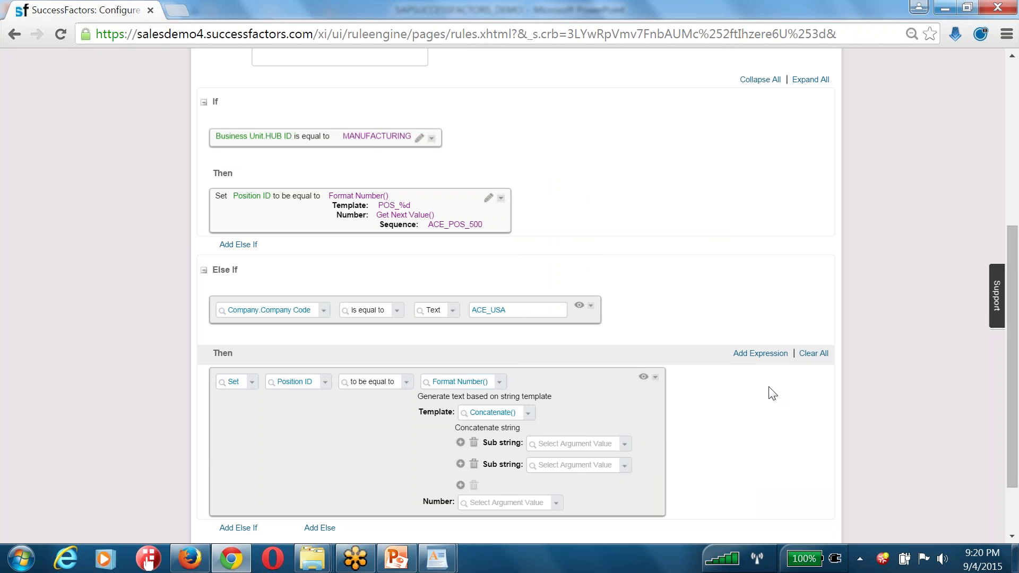
scroll(773, 387, "up", 5)
scroll(634, 370, "down", 6)
Search rules for 'ac' and open Div Sen Accrual (accrualDivSen), discarding the unsaved changes
scroll(557, 380, "up", 6)
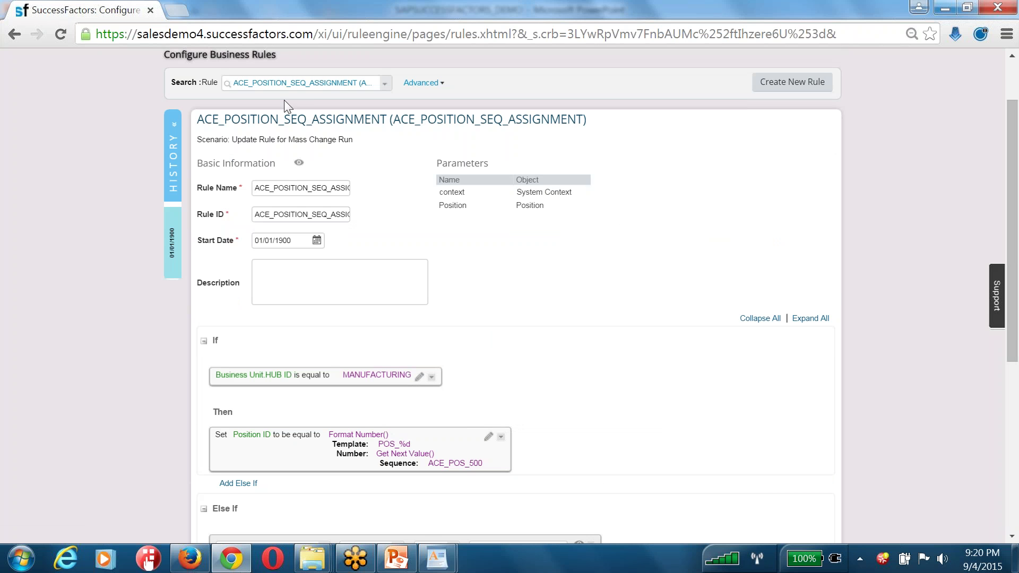
left_click(285, 83)
type("acc")
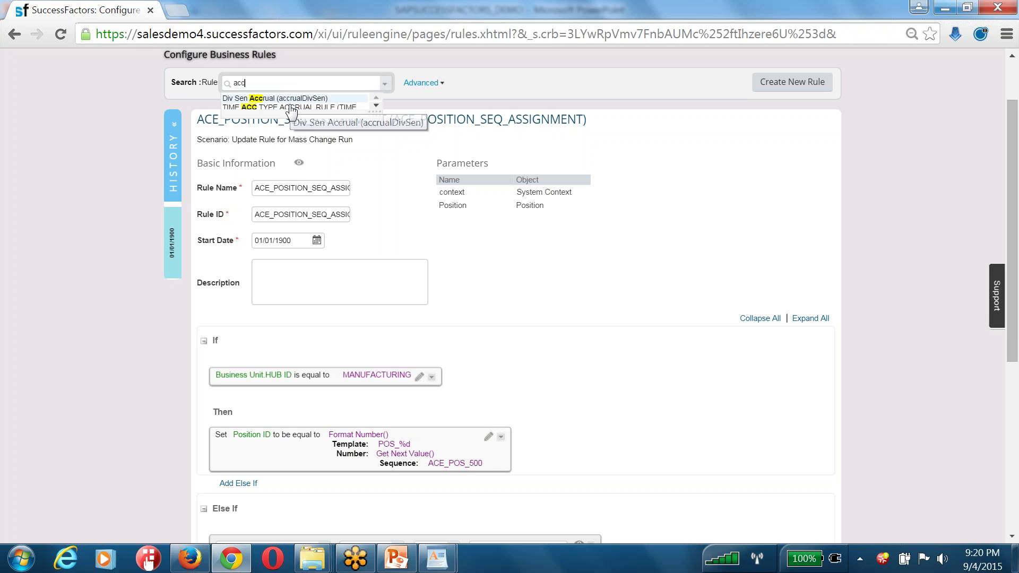
left_click(292, 99)
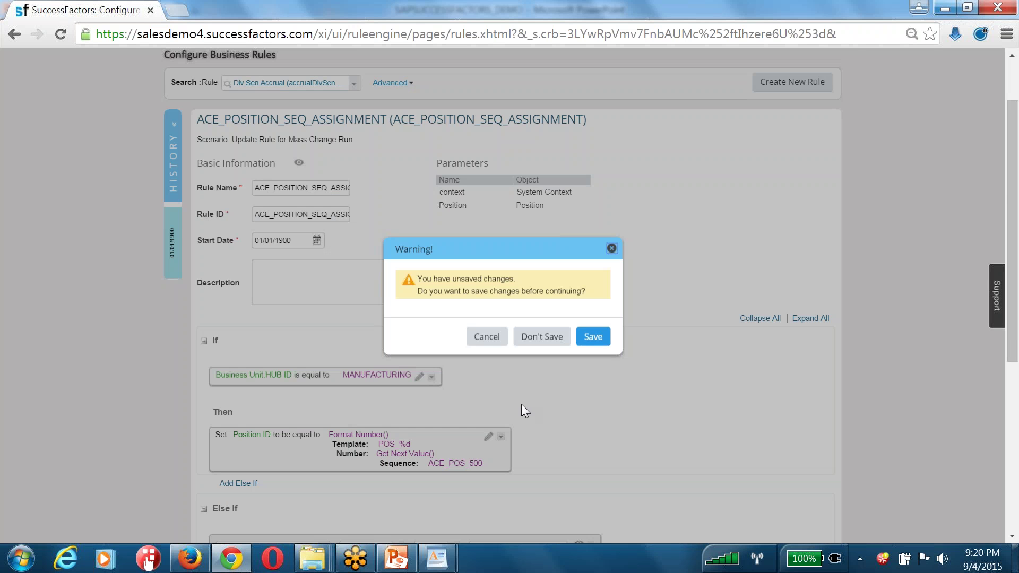
left_click(553, 336)
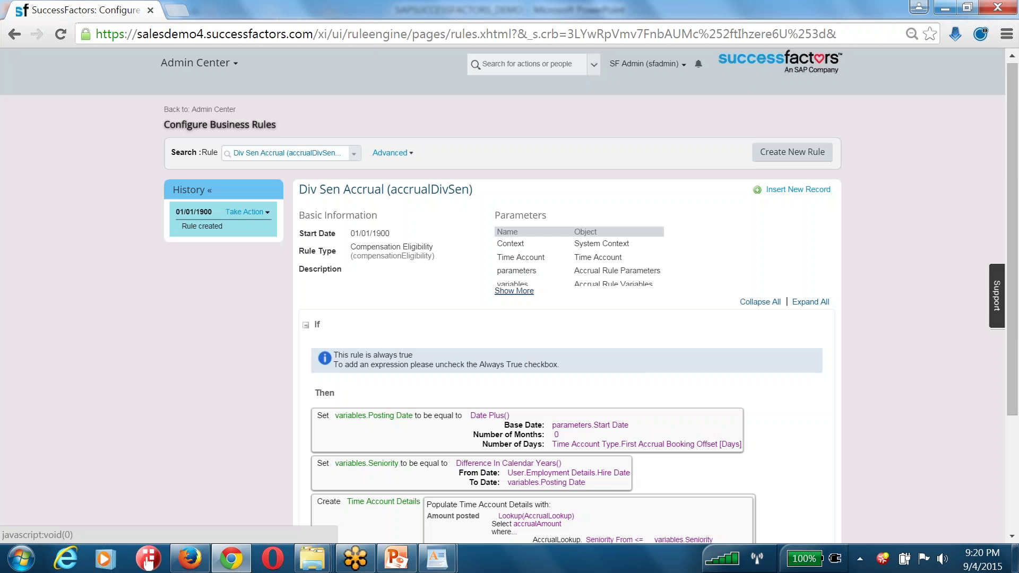
Scroll through the rule, highlighting the Posting Date variable and the Time Account object
scroll(645, 299, "down", 3)
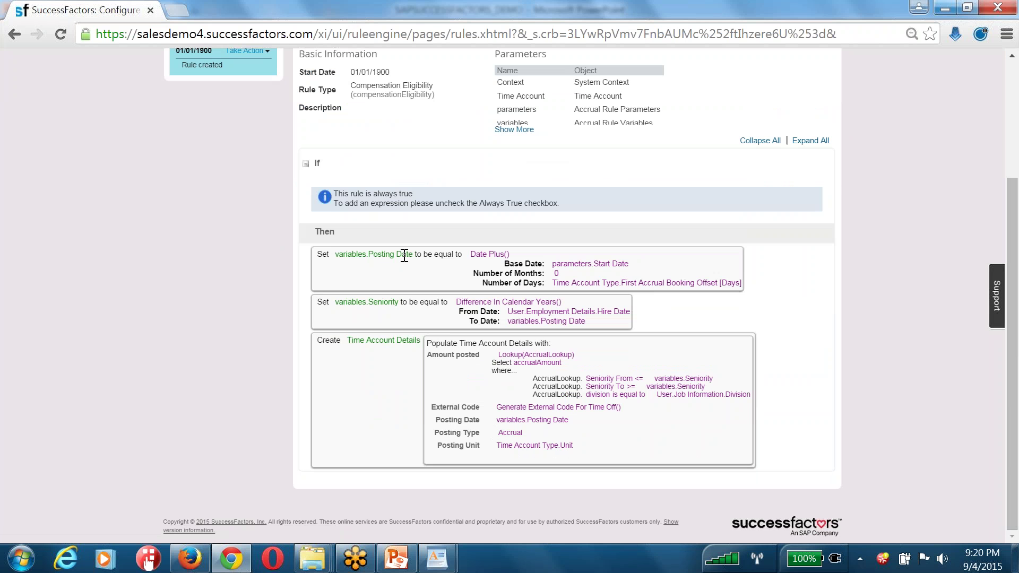
left_click_drag(413, 254, 370, 256)
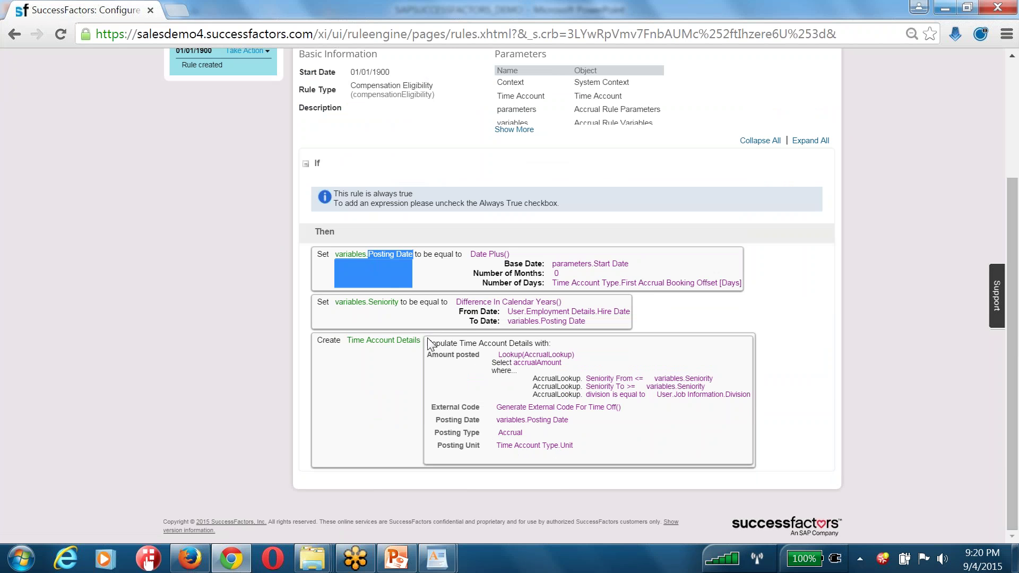
scroll(399, 392, "up", 3)
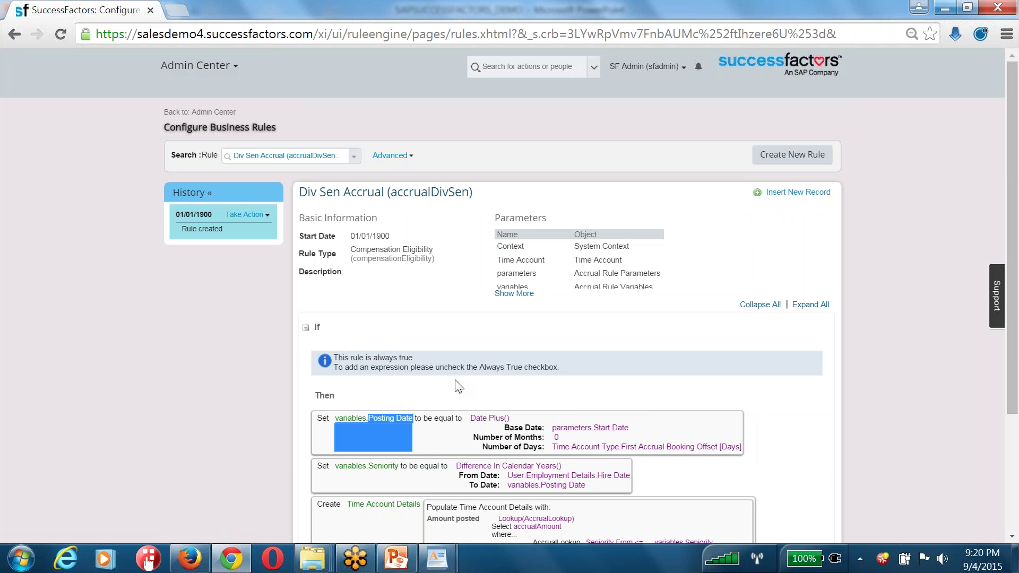
left_click(614, 332)
scroll(603, 271, "down", 3)
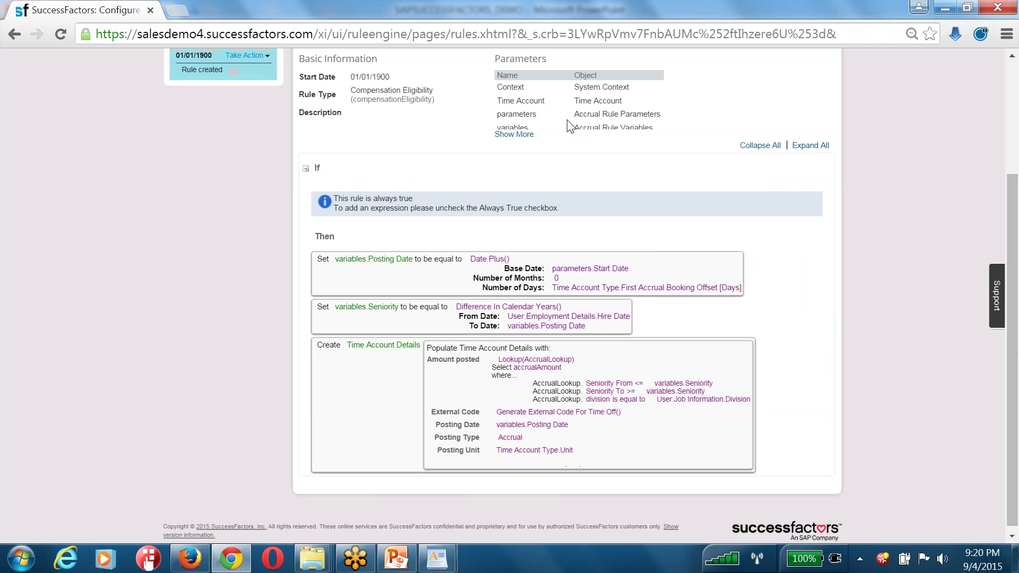
left_click_drag(620, 100, 577, 101)
Read the WordPad notes on course hours and instance access, then switch back to PowerPoint
mouse_move(436, 558)
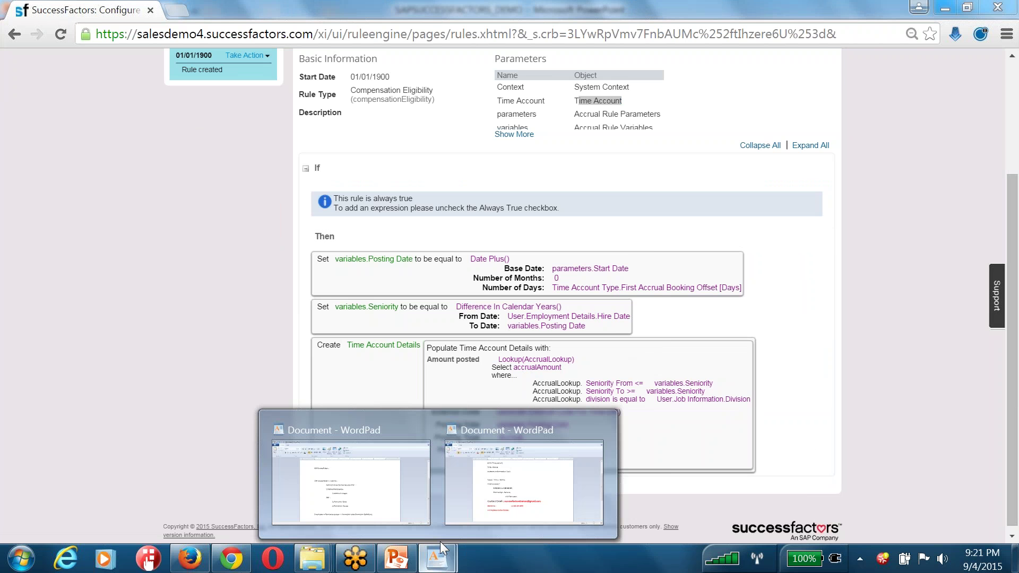
left_click(523, 467)
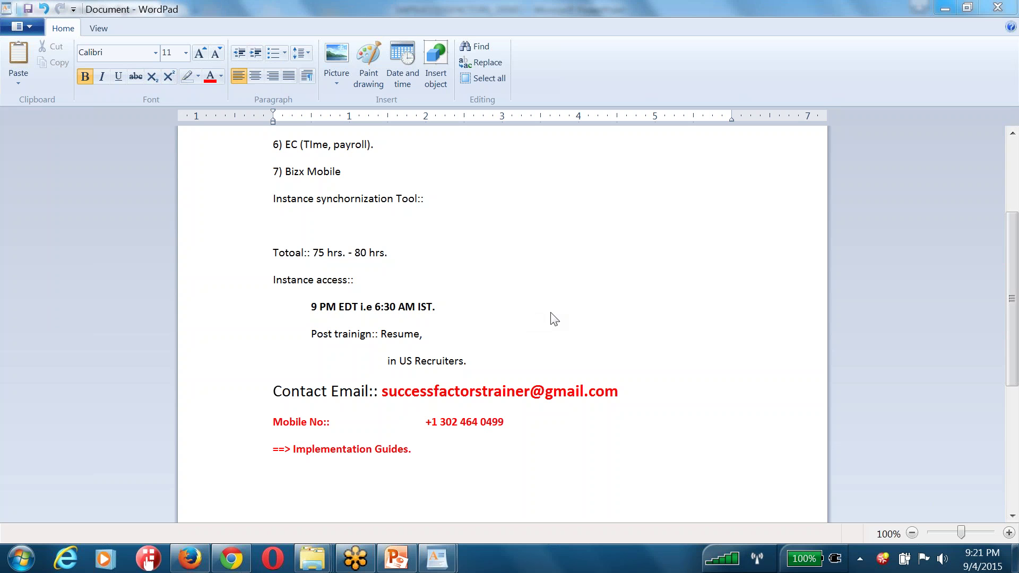
left_click(443, 451)
key("alt+Tab")
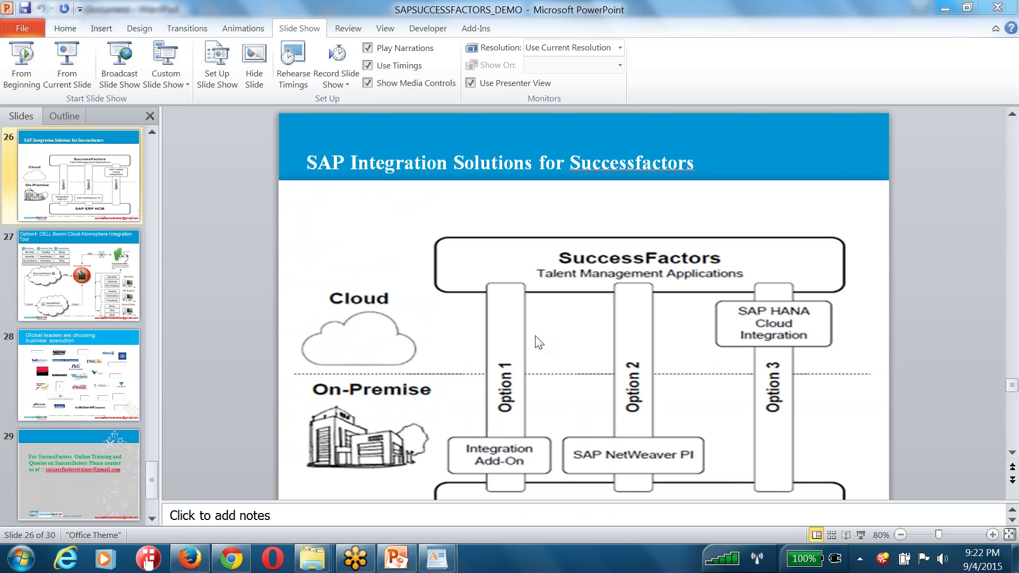
Scroll slide 26 down until its SAP ERP HCM box at the bottom is visible
left_click(1012, 452)
left_click(1012, 453)
left_click(1012, 454)
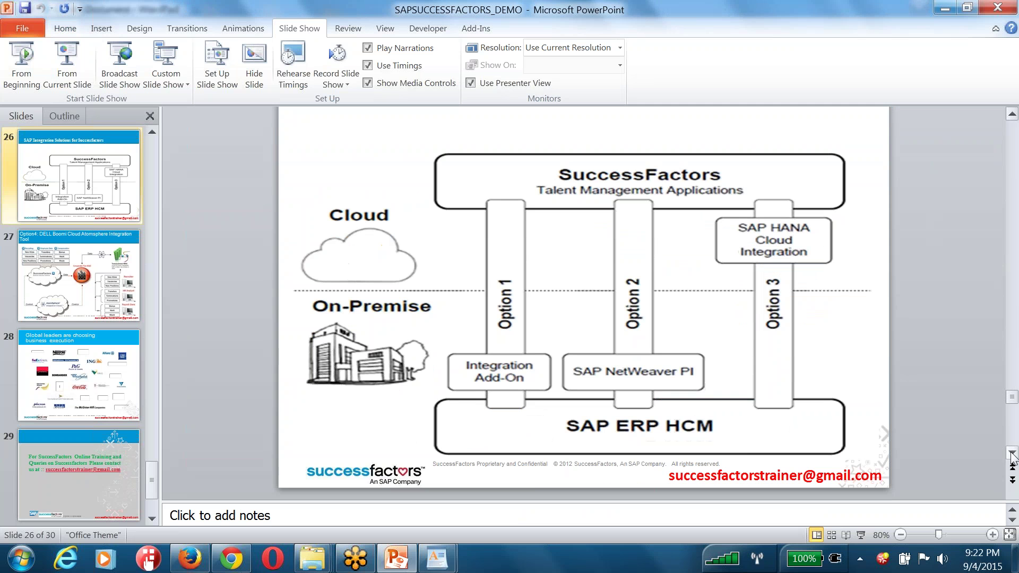